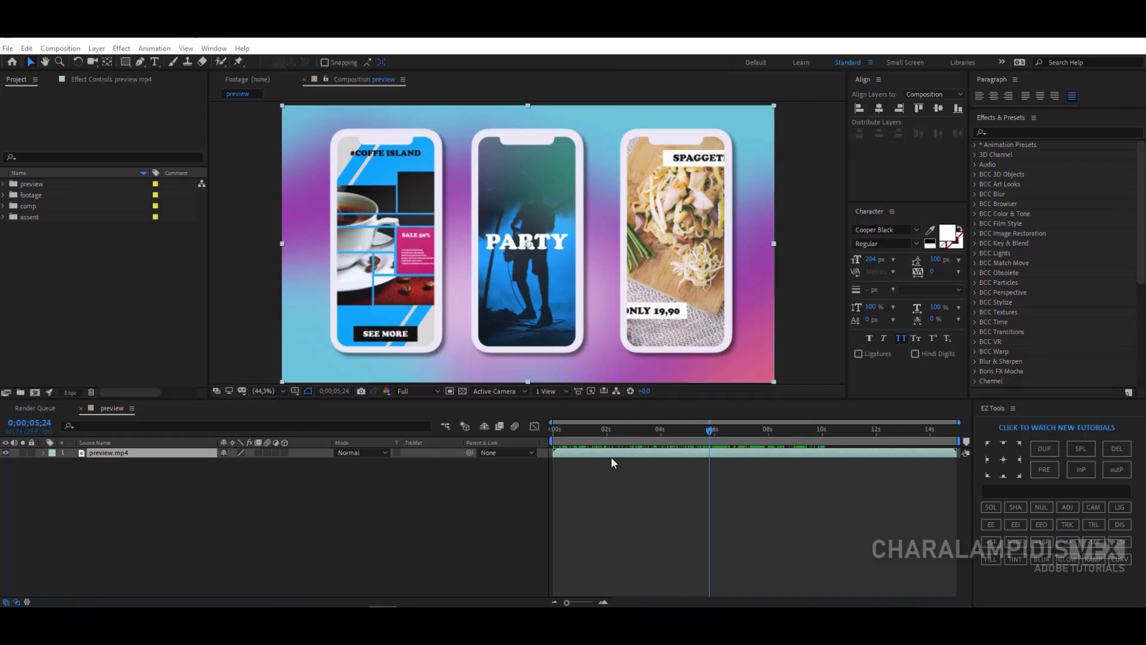
Step: Scrub the preview composition to 0;00;05;12 to view the three story designs
left_click_drag(581, 440, 698, 443)
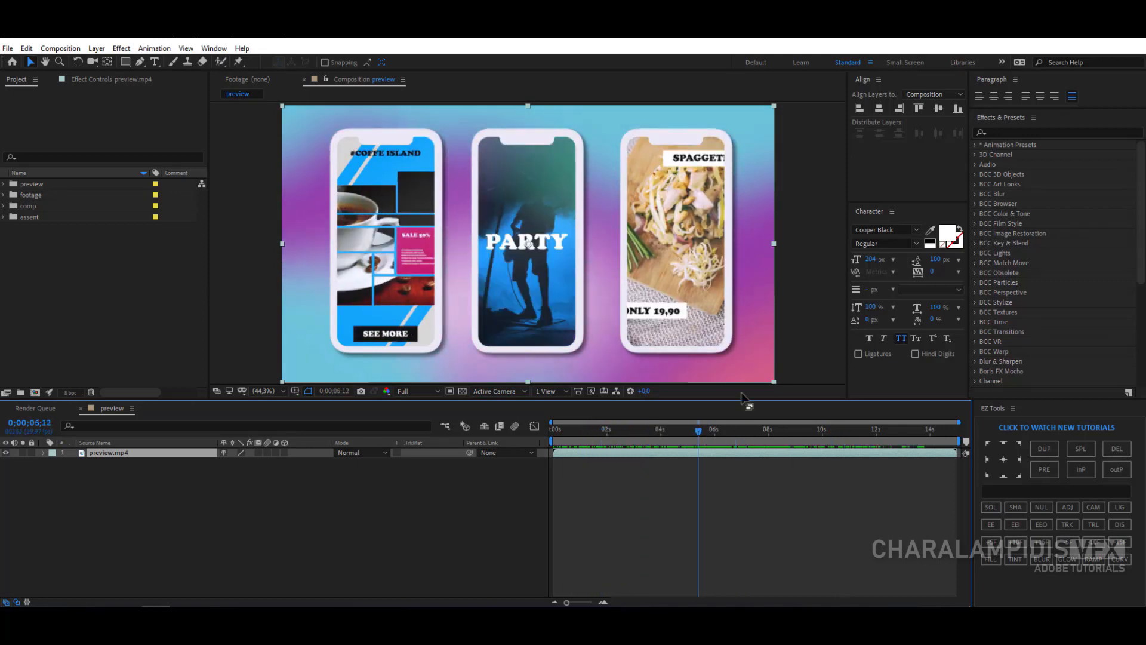
Step: Start a new composition named "storie 1" with a width of 1080 px and a height of 1920 px
left_click(60, 49)
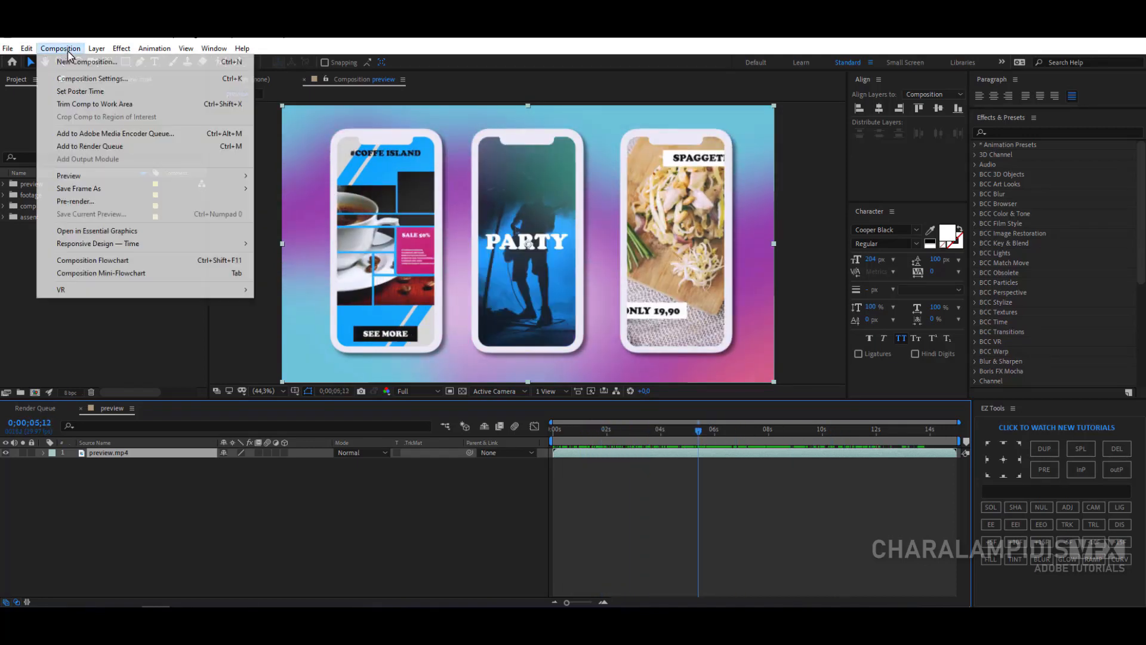
left_click(78, 56)
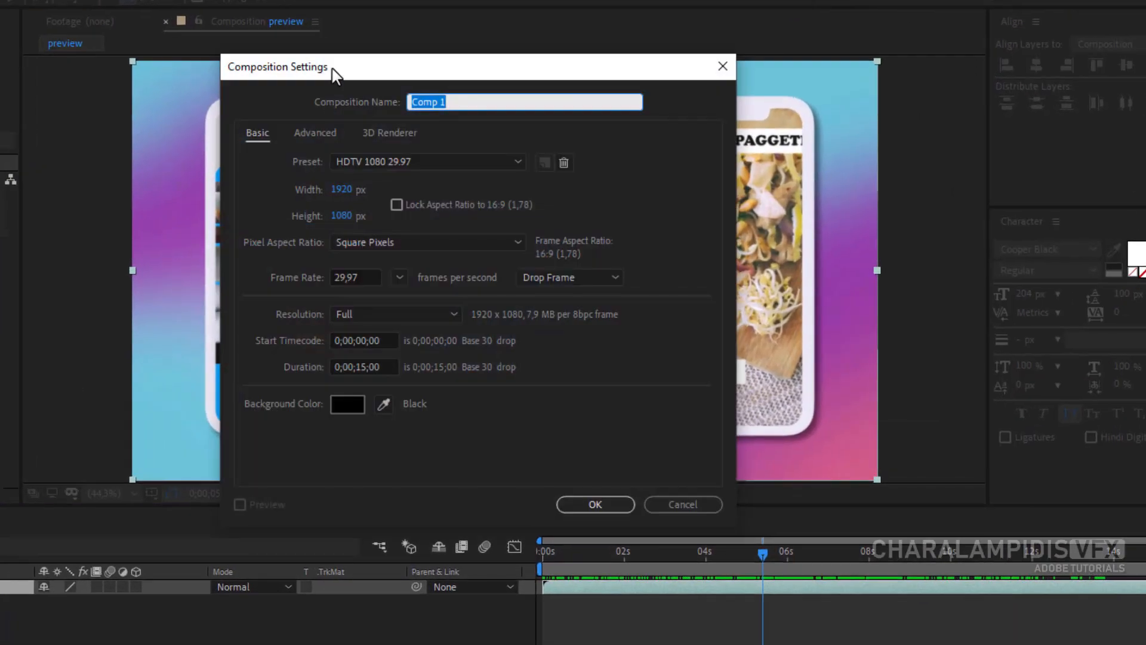
left_click_drag(332, 69, 358, 73)
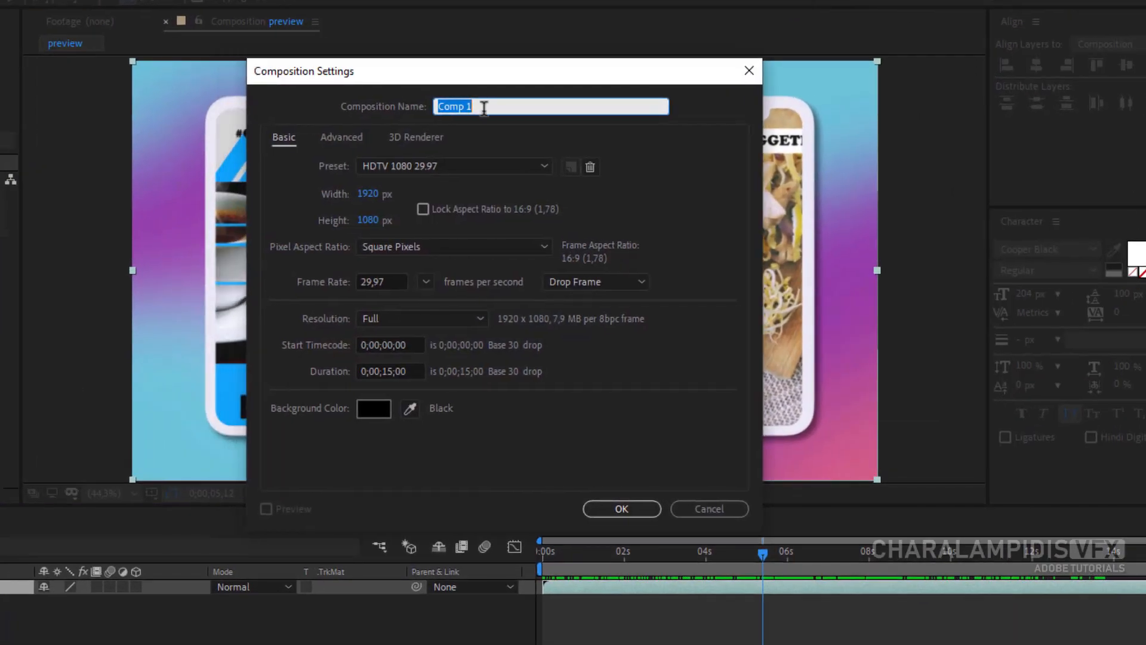
type("storie 1")
left_click(368, 194)
type("1080")
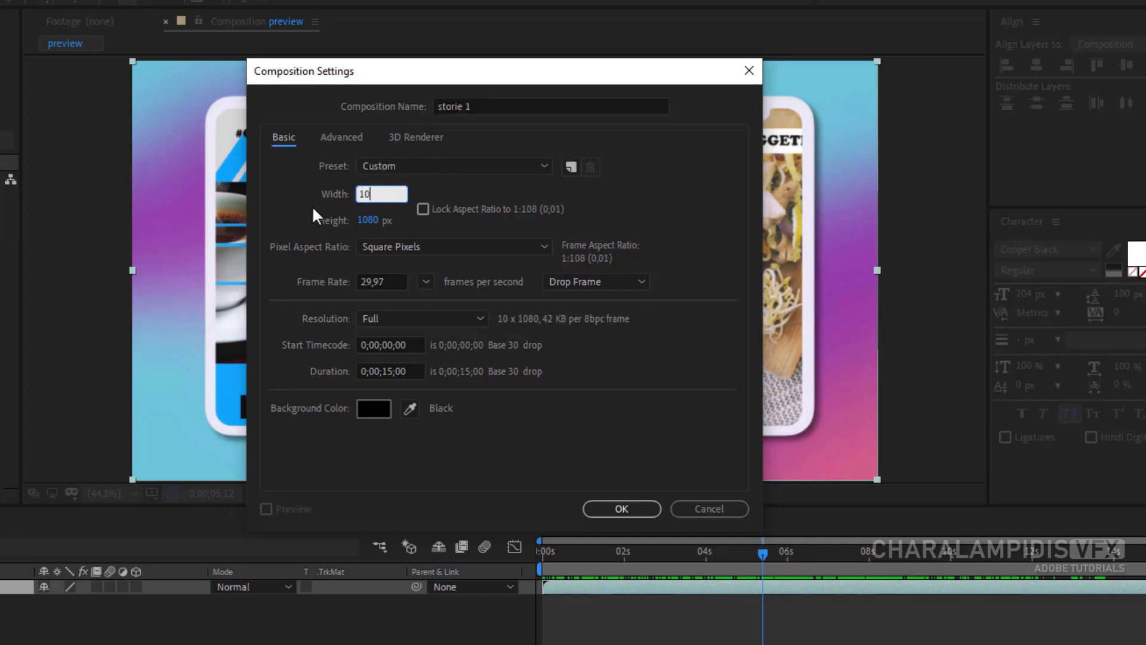
left_click(365, 220)
type("1920")
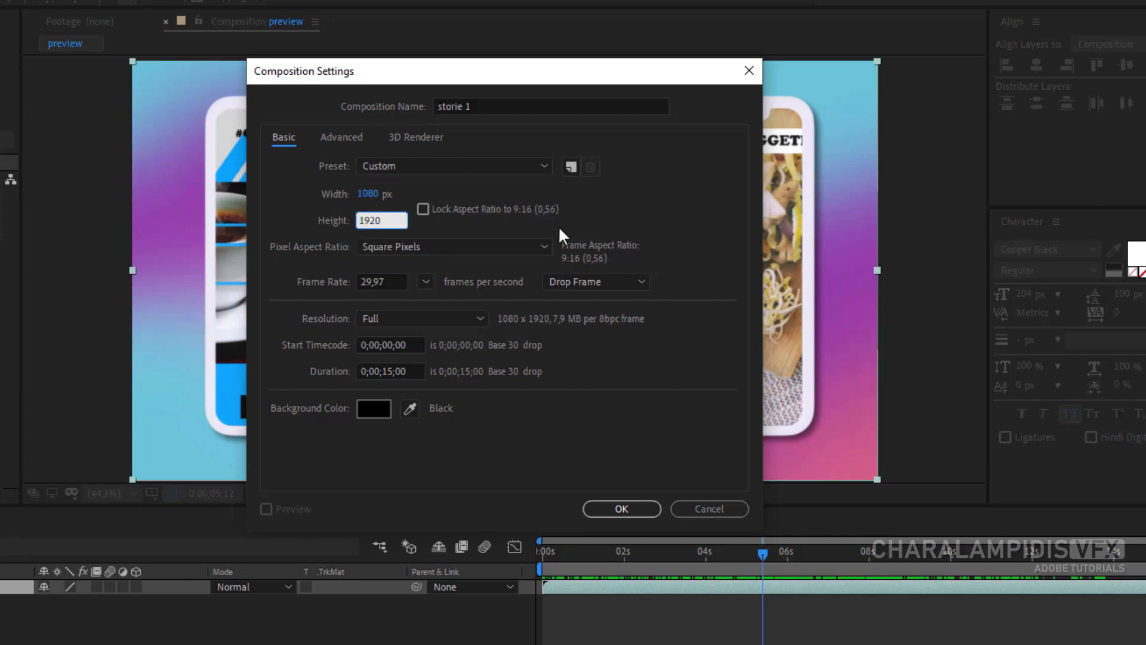
Step: Keep the composition's duration at 0;00;15;00 and set its background color to near-black 020202
left_click(416, 371)
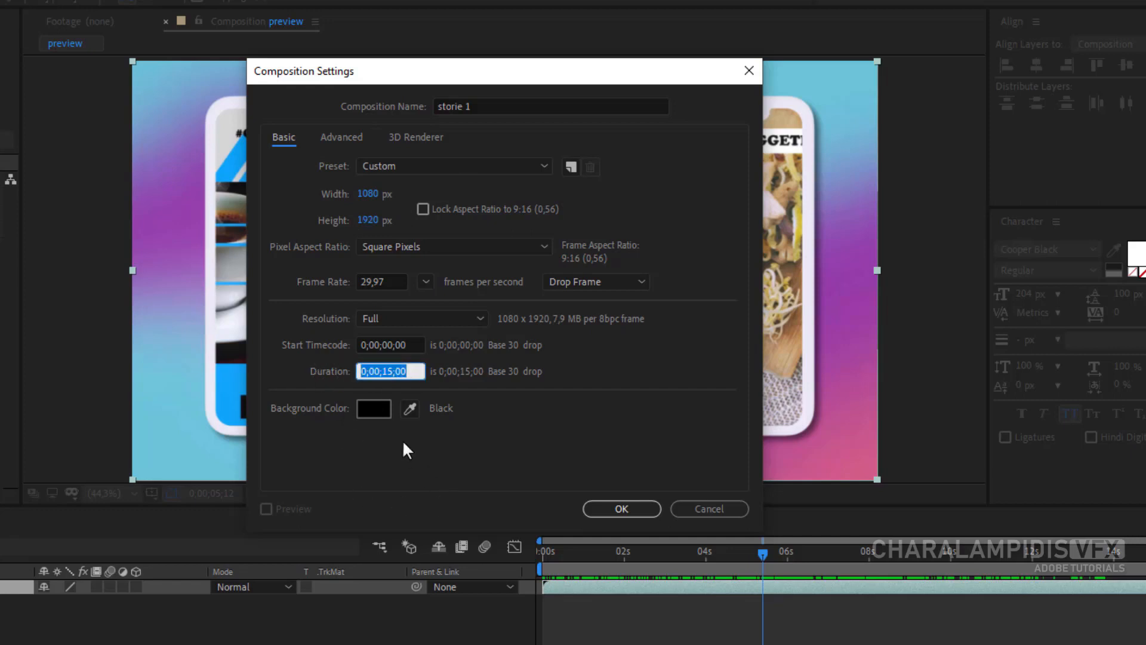
left_click(376, 411)
left_click_drag(675, 430, 578, 445)
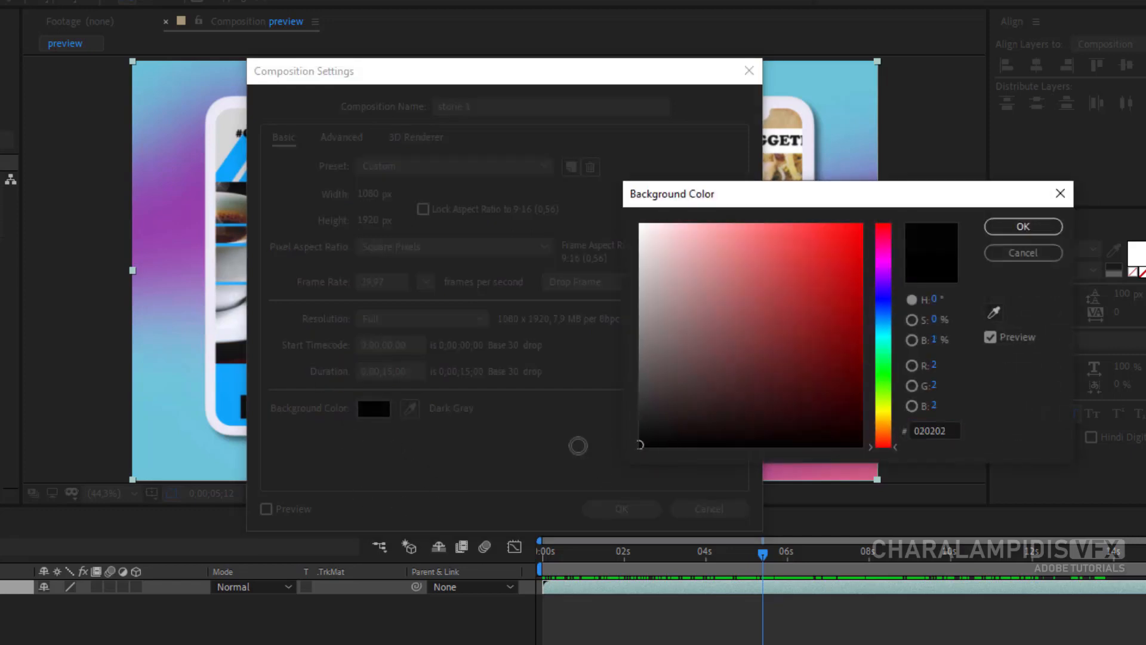
left_click(1023, 227)
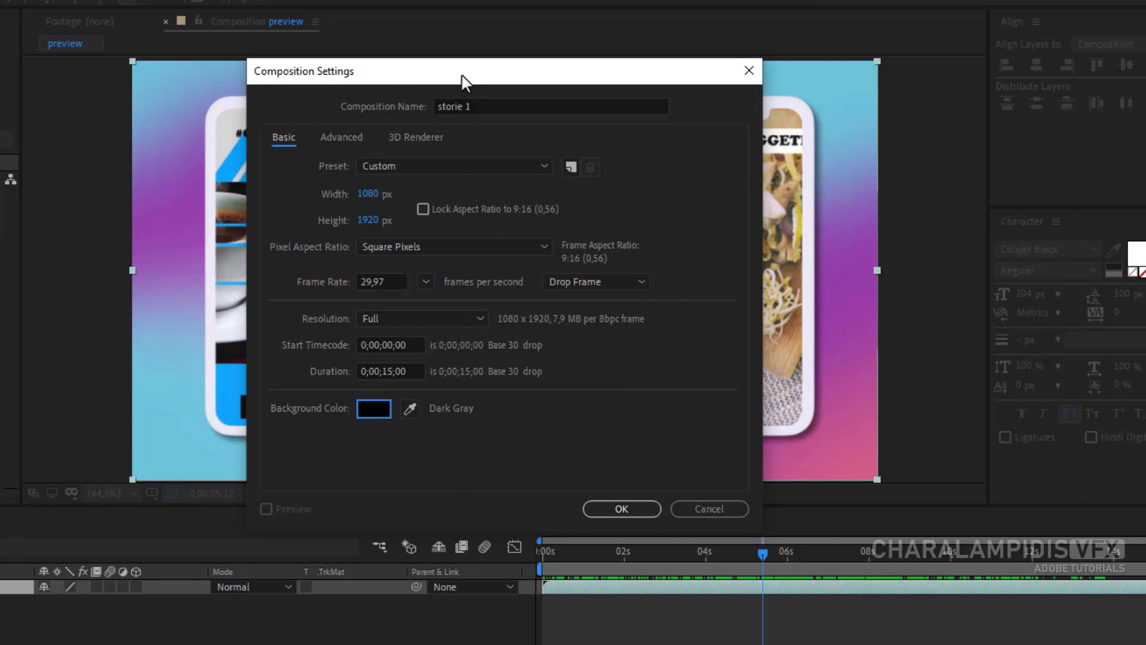
Step: Save the current composition settings as a preset named "instagram stories"
left_click_drag(462, 77, 426, 60)
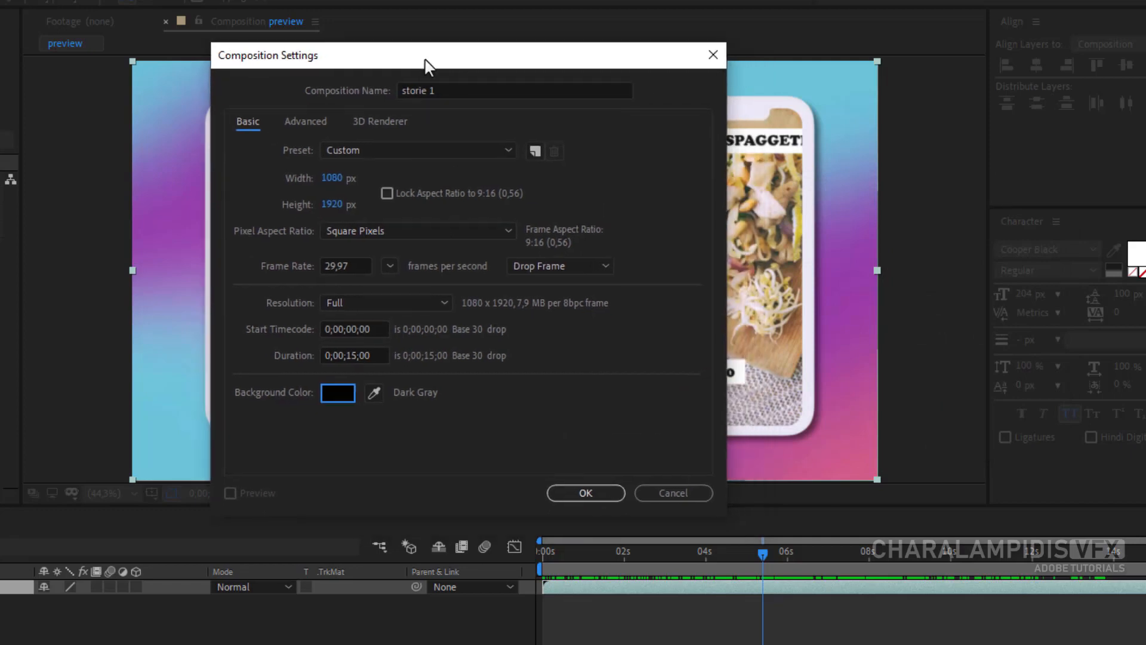
left_click(531, 152)
left_click_drag(486, 238, 493, 210)
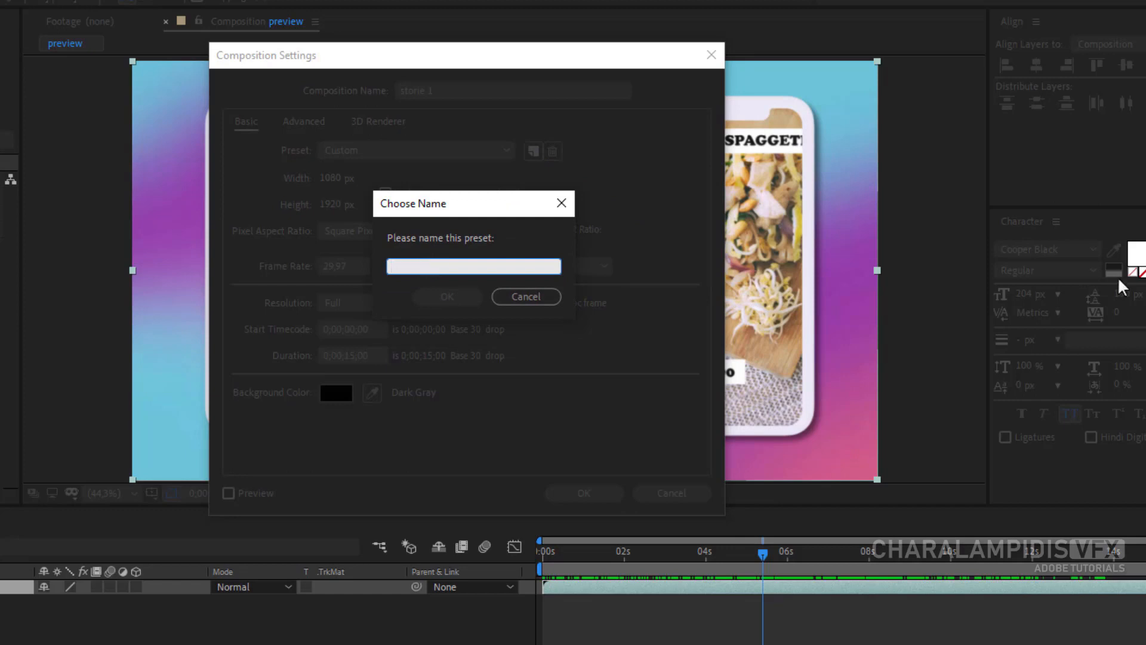
type("instagr")
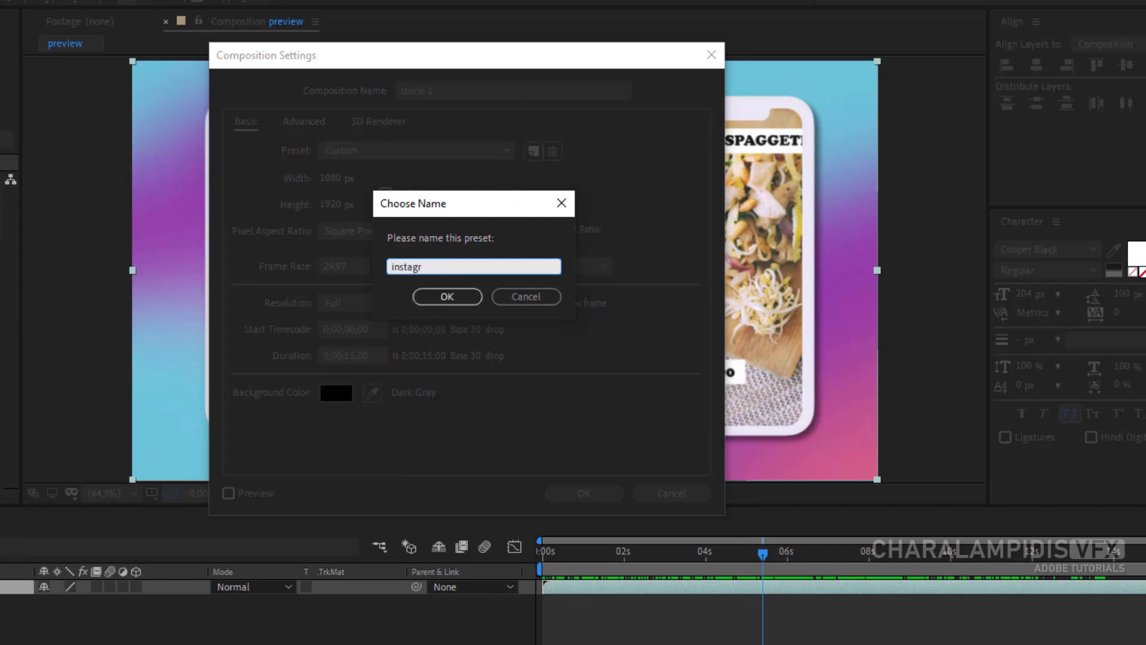
type("am stories")
left_click(451, 297)
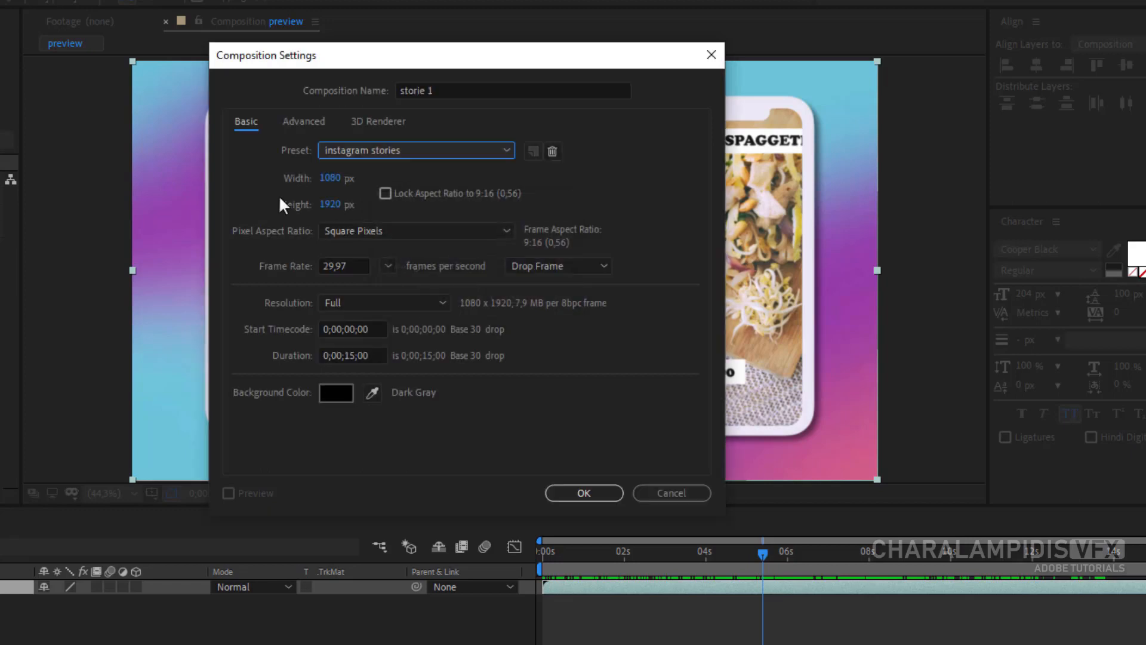
Step: Choose the "instagram stories" preset for storie 1 and create the composition
left_click(389, 149)
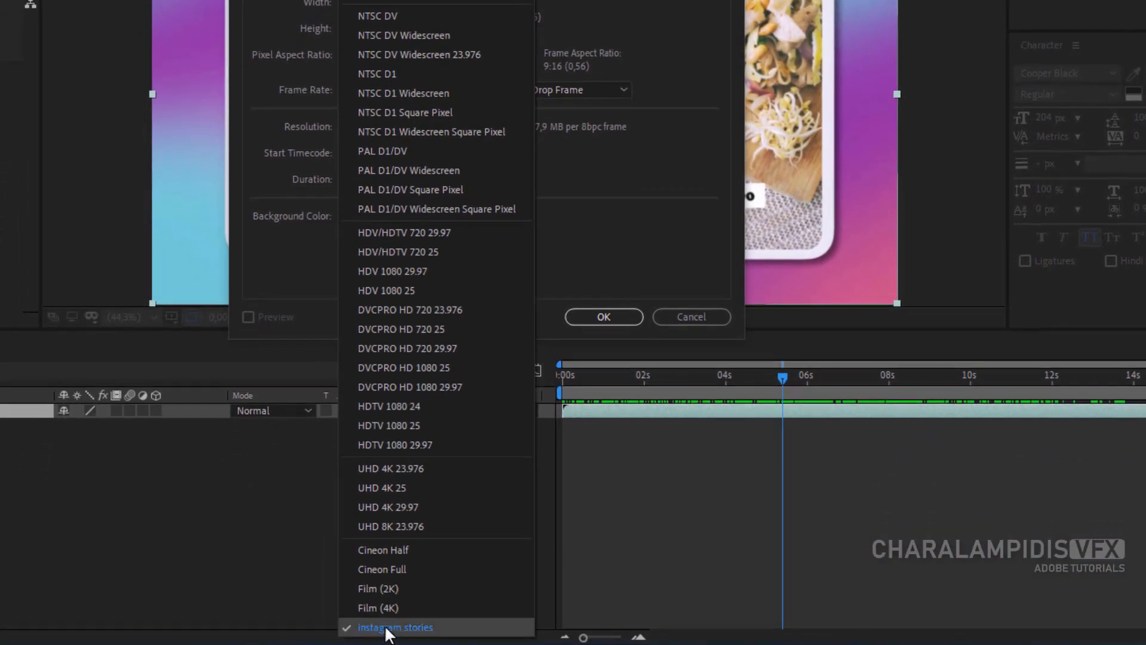
left_click(385, 627)
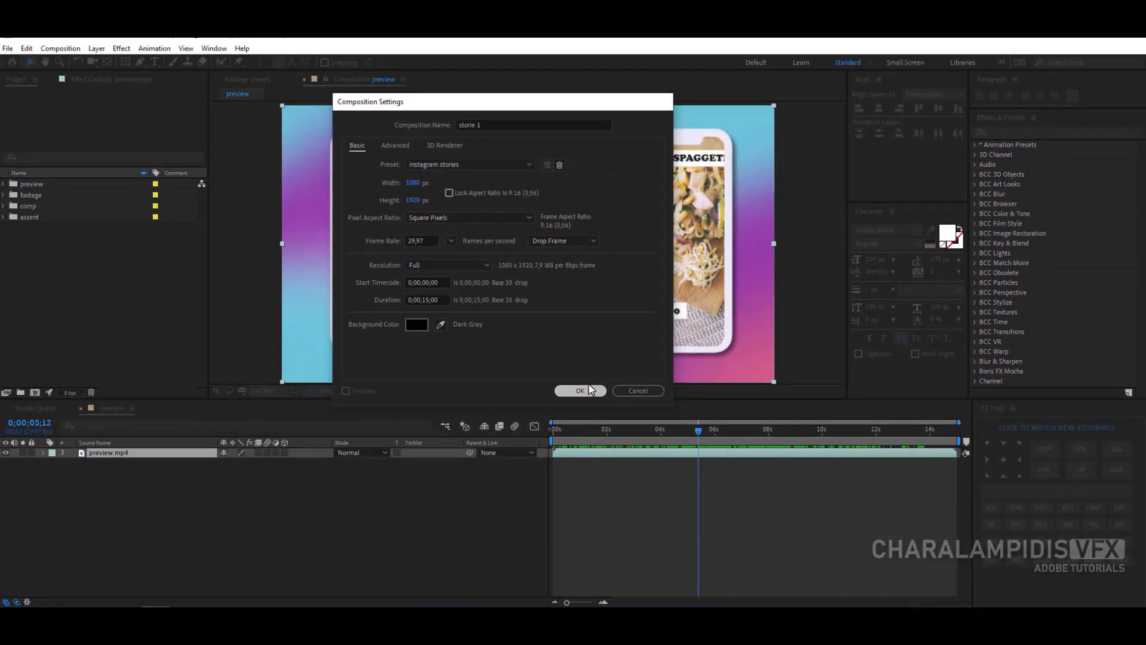
left_click(609, 535)
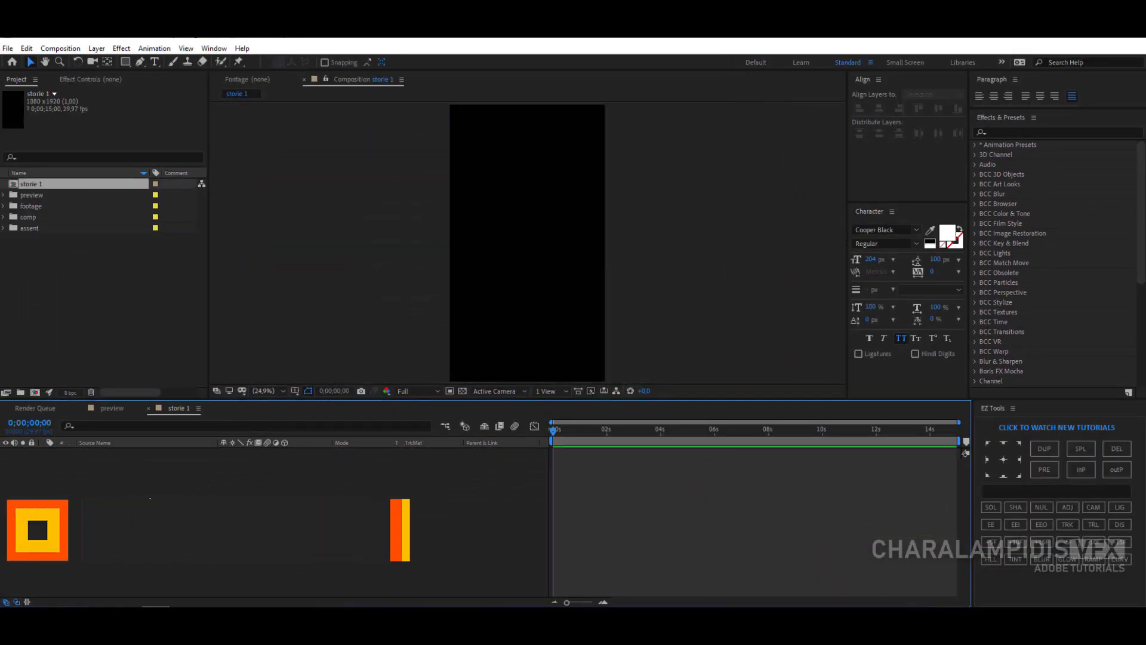
Step: Review the finished designs in the preview composition at 0;00;04;12 and return to storie 1
left_click(110, 408)
left_click_drag(592, 445, 671, 447)
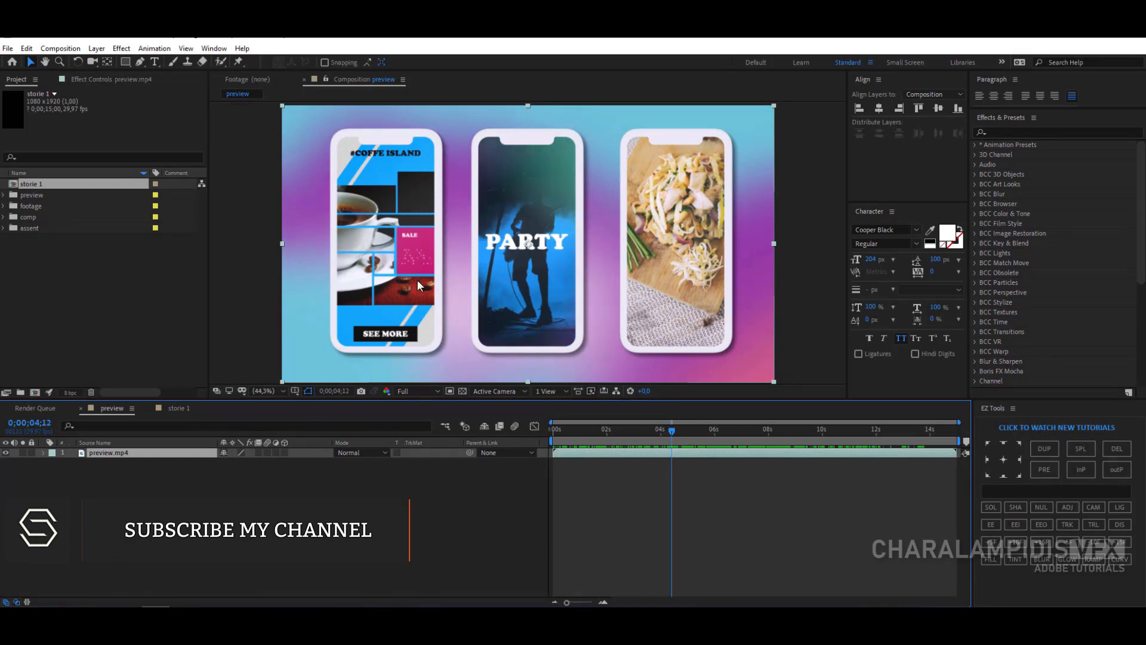
left_click(178, 407)
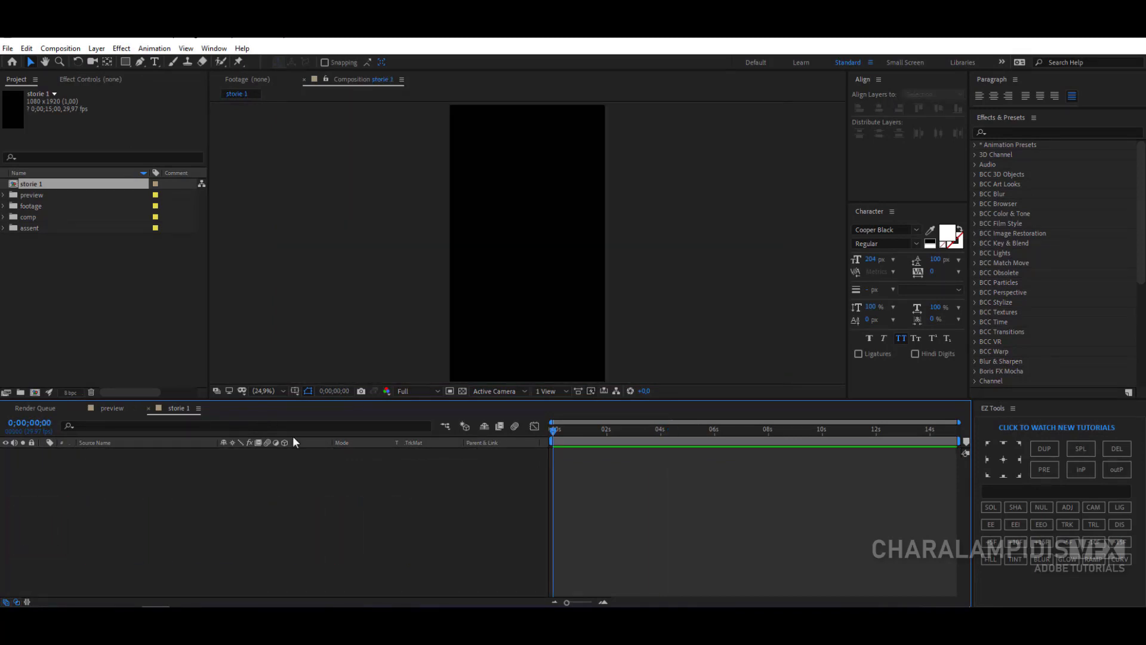
Step: Add a light gray solid named "BG" to storie 1, sized to match the composition
right_click(202, 506)
mouse_move(253, 382)
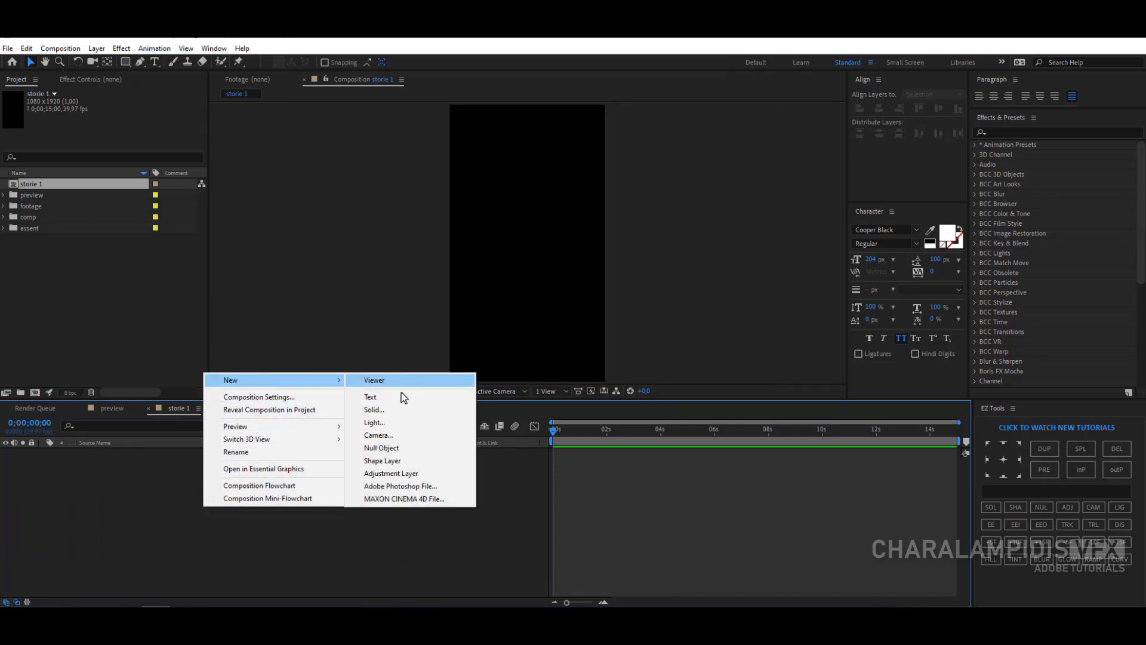
left_click(382, 410)
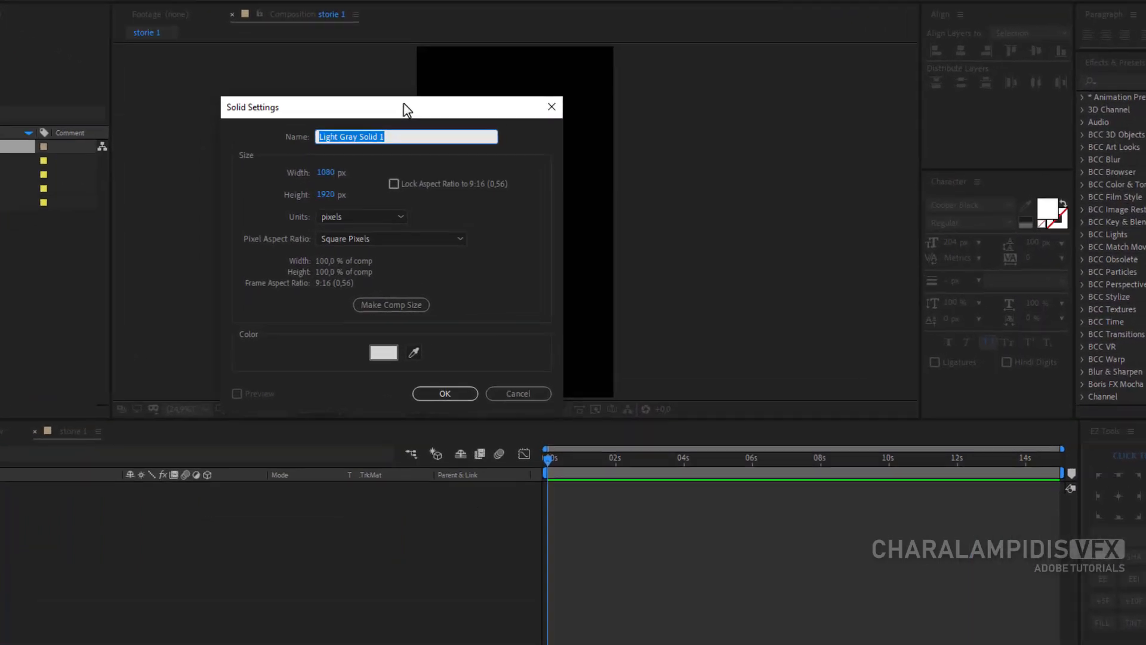
type("BG")
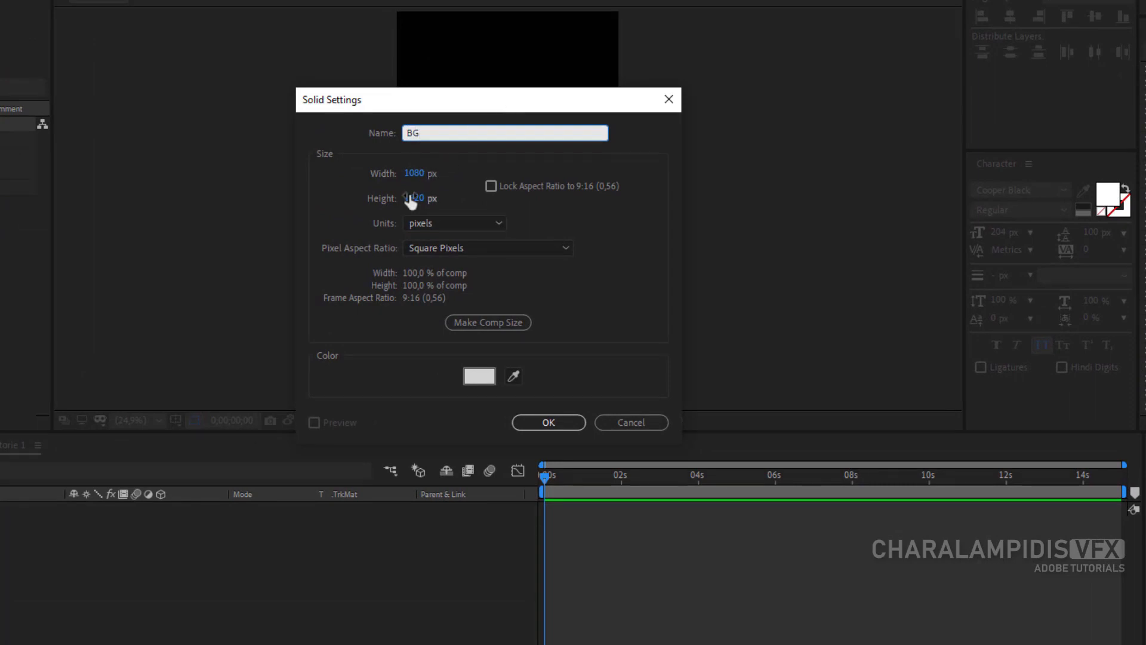
left_click(500, 323)
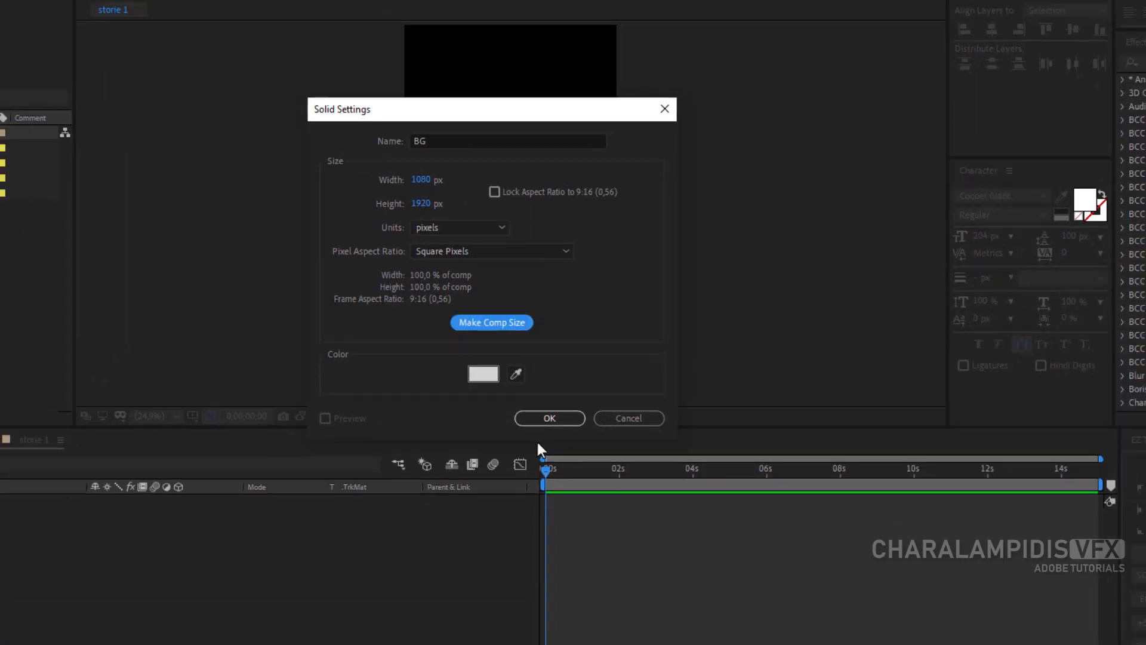
left_click(549, 418)
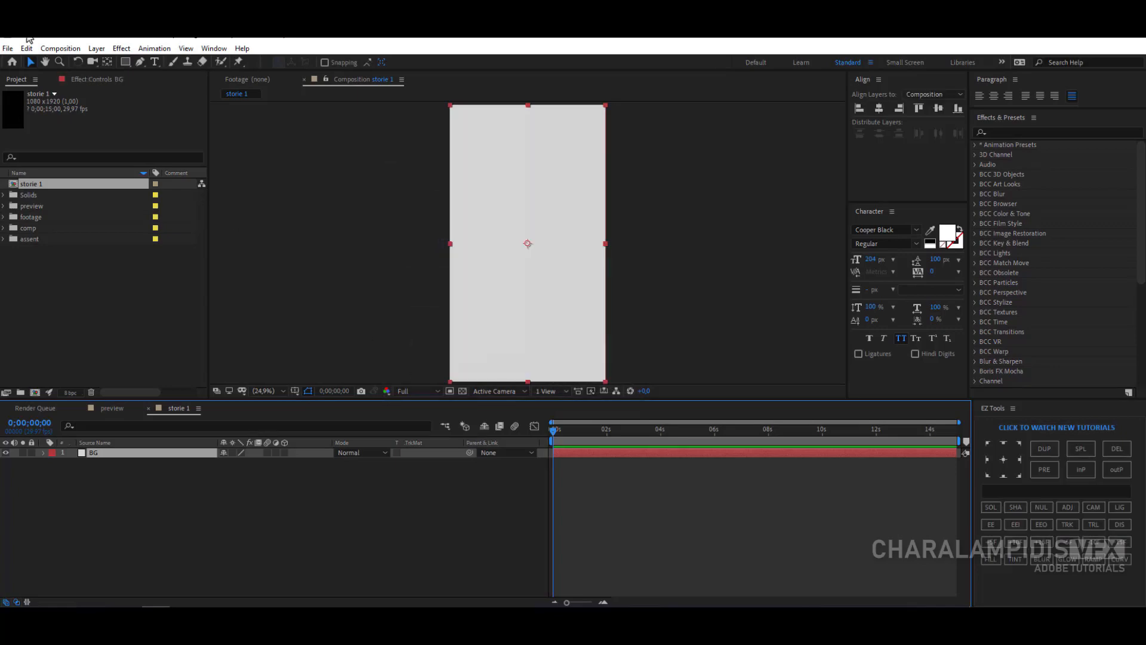
Step: Create a second composition named "mask" using the "instagram stories" preset, 1080 x 1920 px and 15 seconds long
left_click(60, 48)
left_click(83, 59)
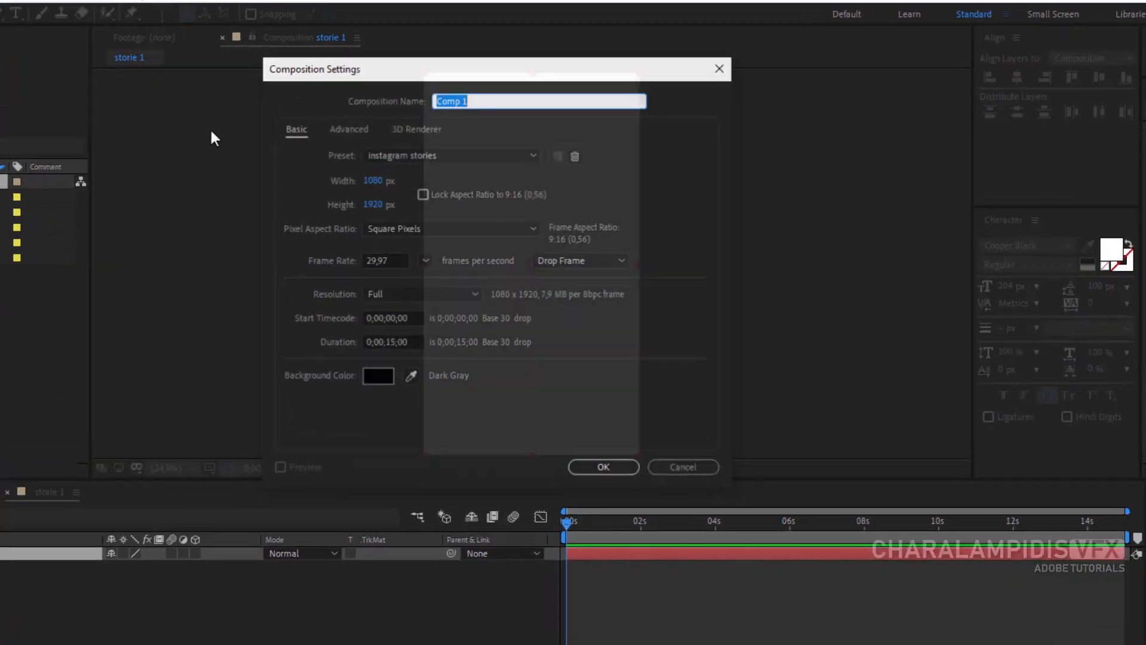
left_click_drag(413, 63, 432, 100)
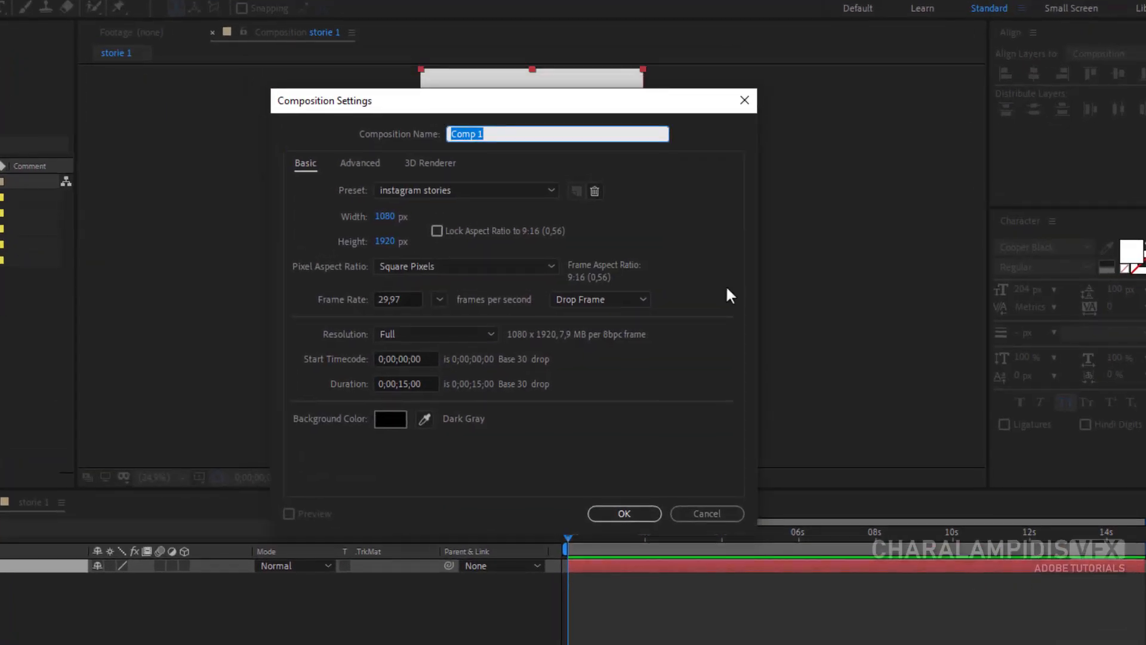
type("mask")
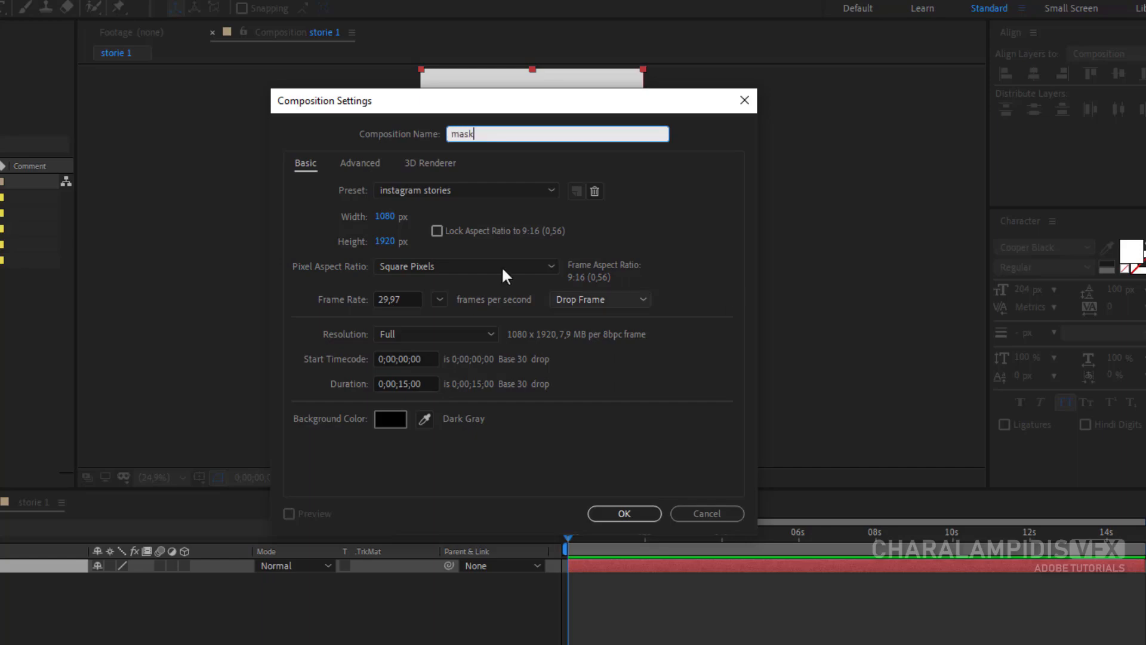
left_click(620, 513)
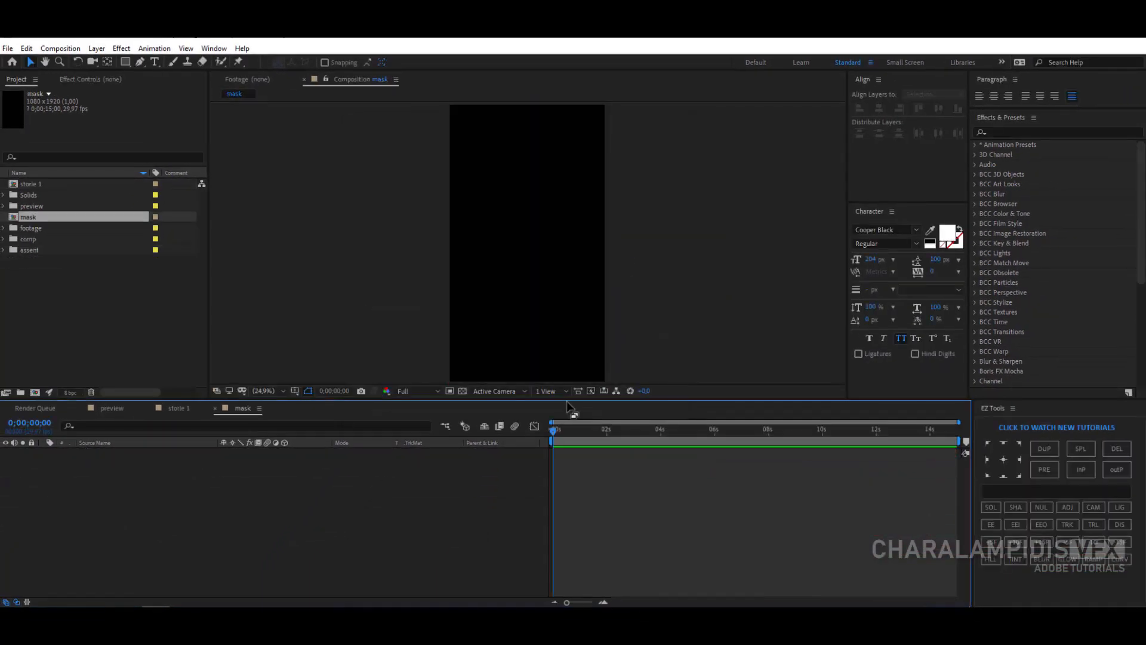
Step: Show rulers in the mask composition and place horizontal guides at about 370 and 1520 px and vertical guides at about 70 and 1000 px
left_click(295, 390)
left_click(319, 459)
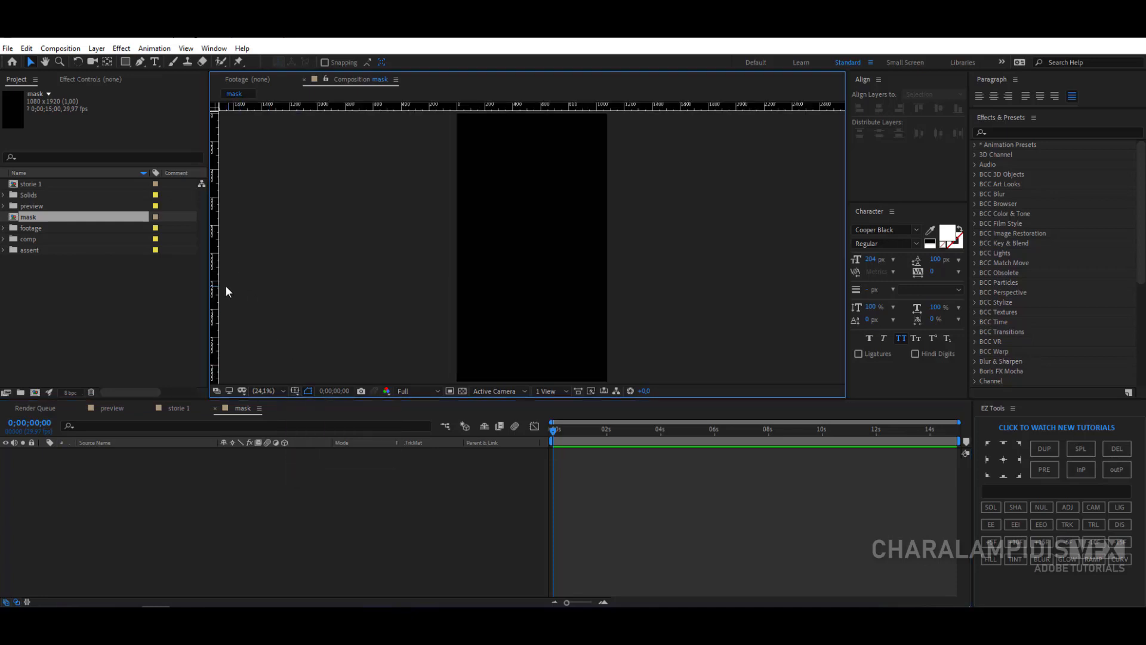
left_click_drag(345, 110, 366, 326)
left_click_drag(382, 107, 445, 163)
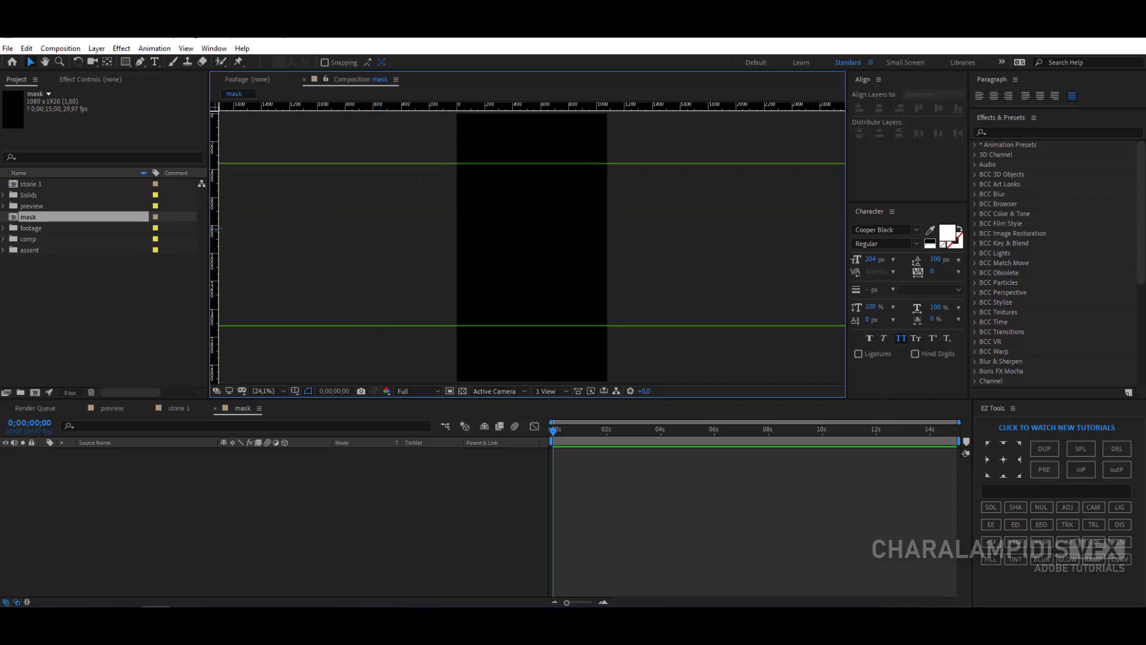
left_click_drag(216, 229, 597, 238)
left_click_drag(215, 250, 467, 258)
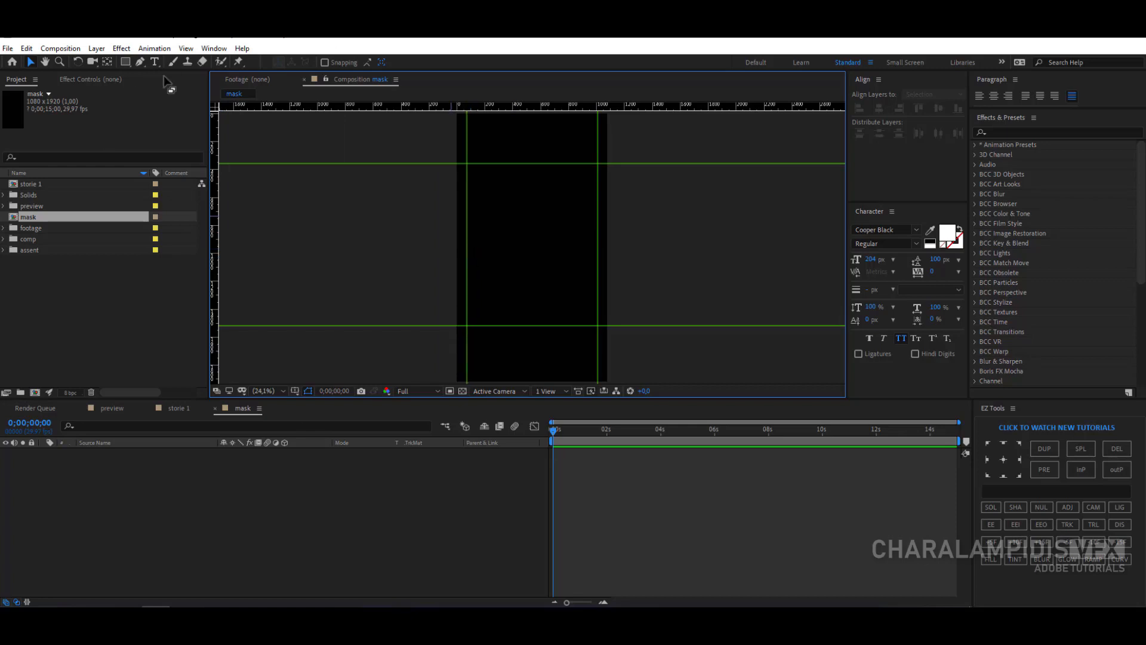
Step: Draw a white rectangle without a stroke in the upper-right corner of the guide frame and center its anchor point
left_click(125, 63)
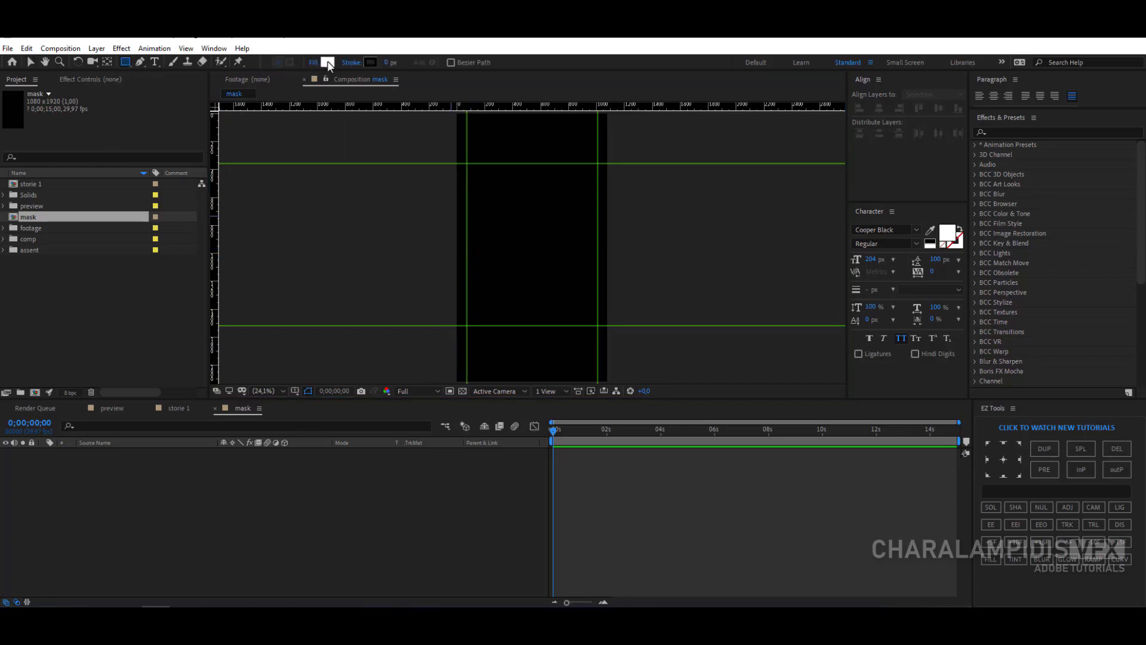
left_click(328, 63)
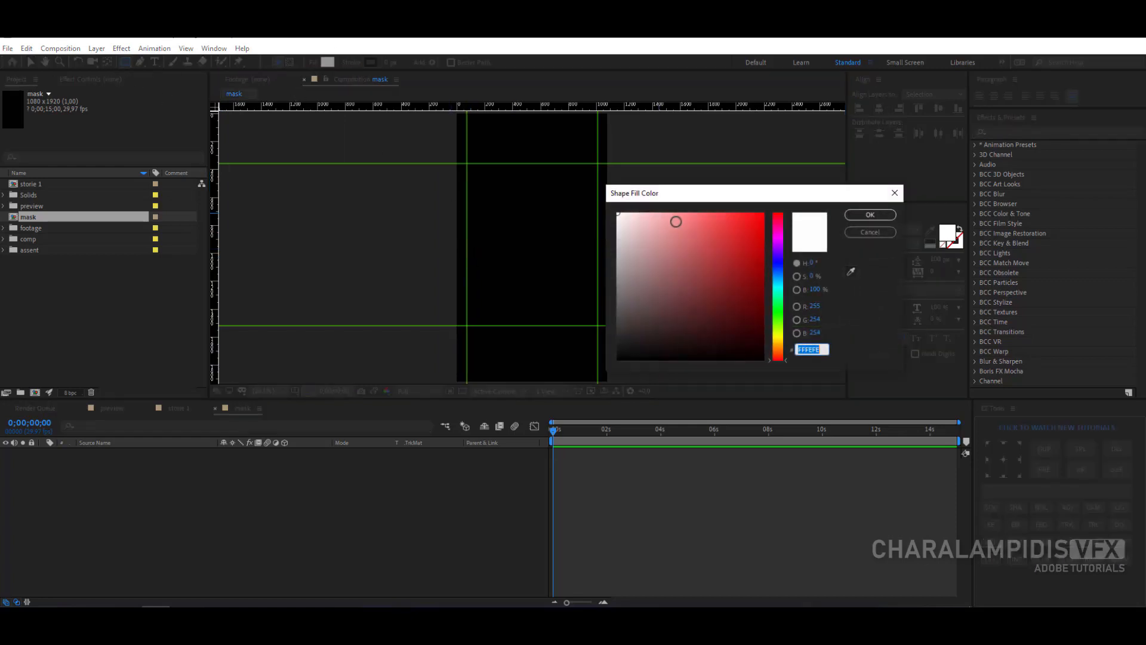
left_click(869, 216)
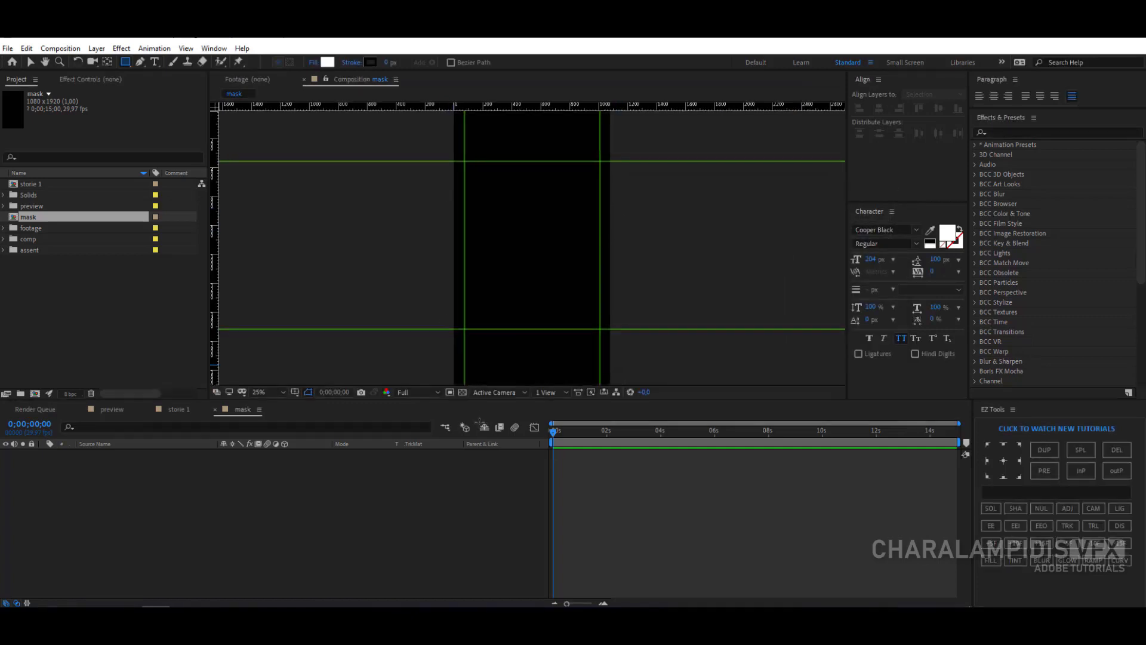
left_click_drag(479, 422, 480, 441)
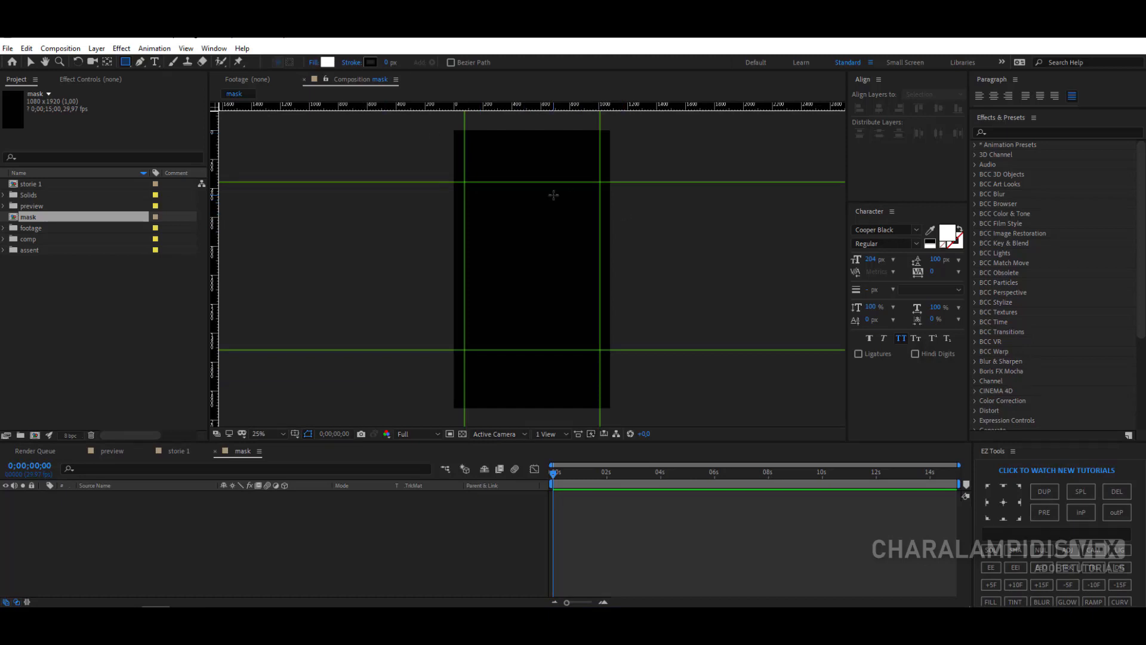
mouse_move(544, 181)
left_mouse_down()
mouse_move(597, 298)
mouse_move(595, 228)
left_mouse_up()
key("ctrl+alt+Home")
left_click(45, 495)
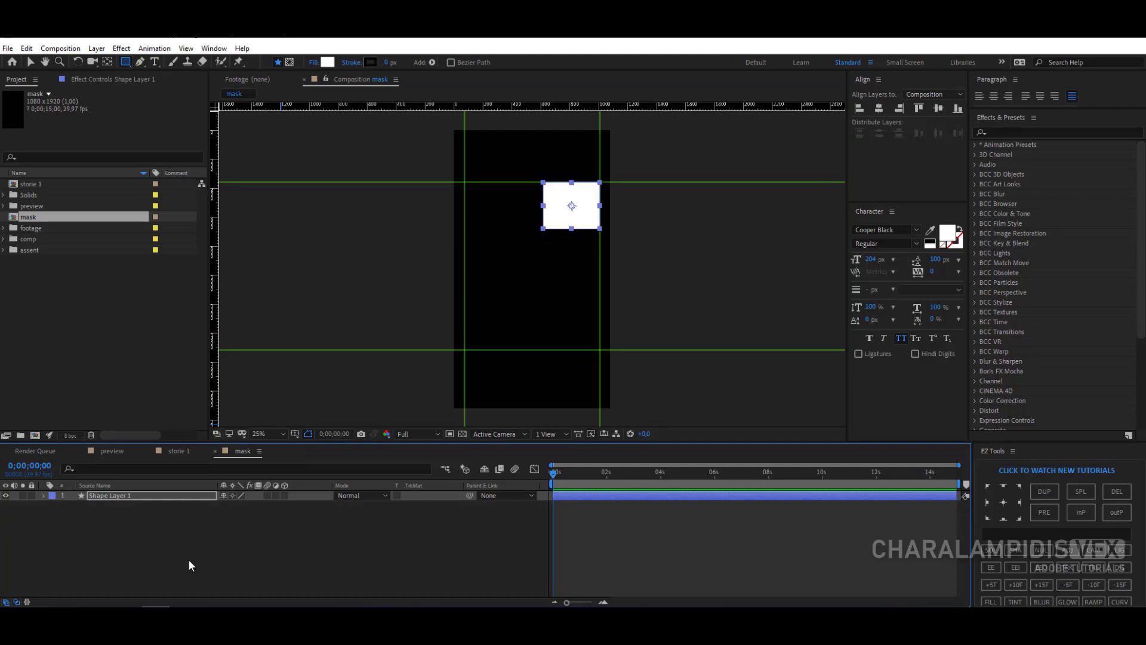
Step: Draw a lower white rectangle from the left guide beside the first one, and a full-width bar between the vertical guides beneath both
left_click(233, 552)
key("period")
key("h")
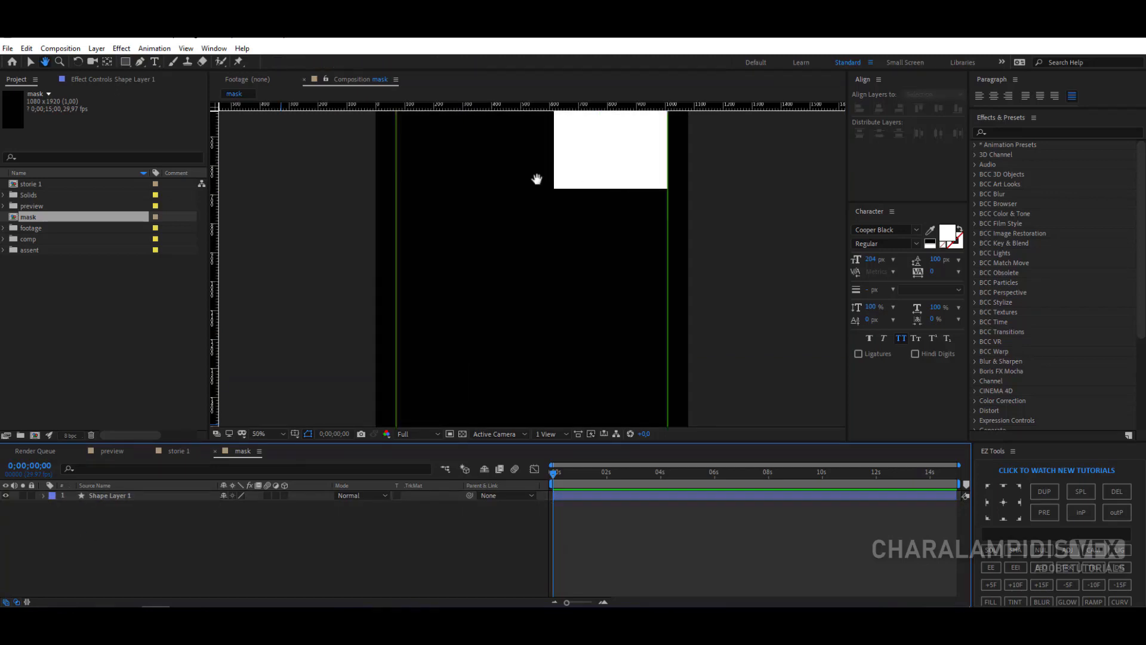
left_click_drag(534, 179, 542, 320)
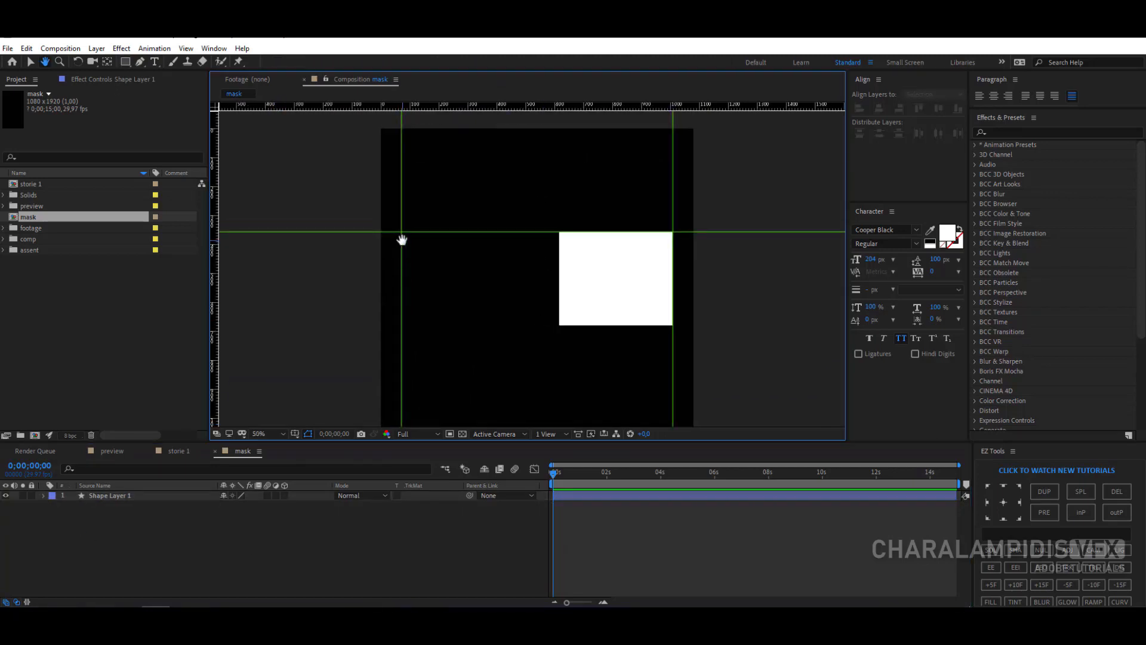
left_click(126, 62)
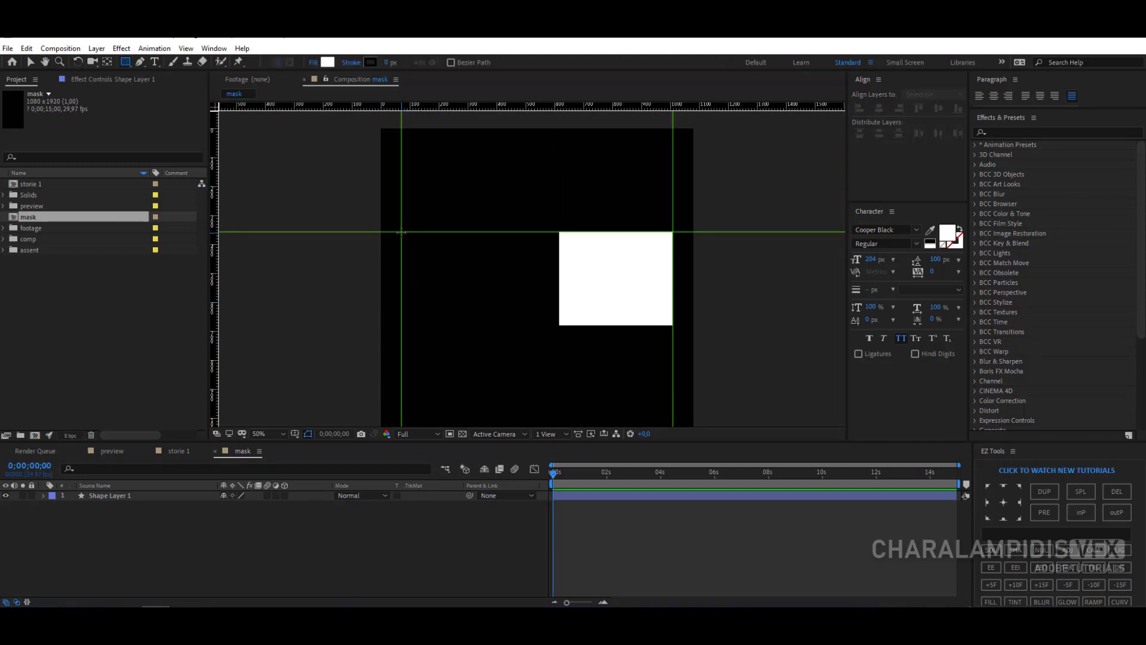
left_click_drag(402, 233, 553, 286)
key("v")
mouse_move(466, 276)
left_mouse_down()
mouse_move(464, 306)
mouse_move(484, 322)
left_mouse_up()
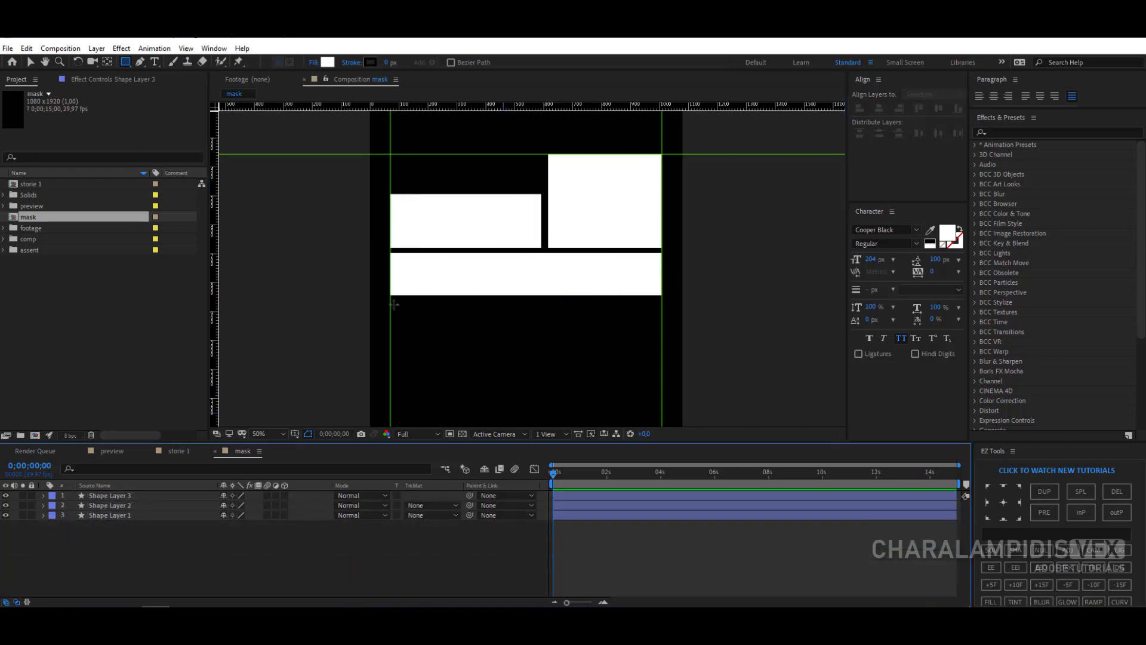
Step: Draw two rectangles beneath the full-width bar: a low one from the left guide and a taller one reaching the right guide
left_click_drag(391, 304, 558, 351)
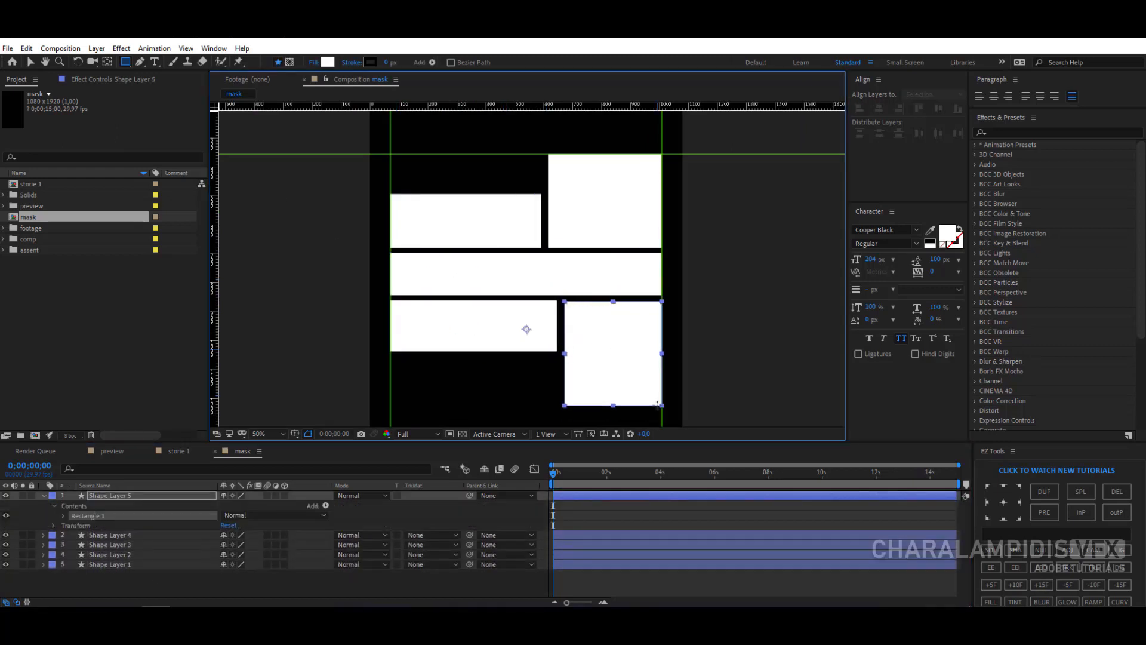
key("v")
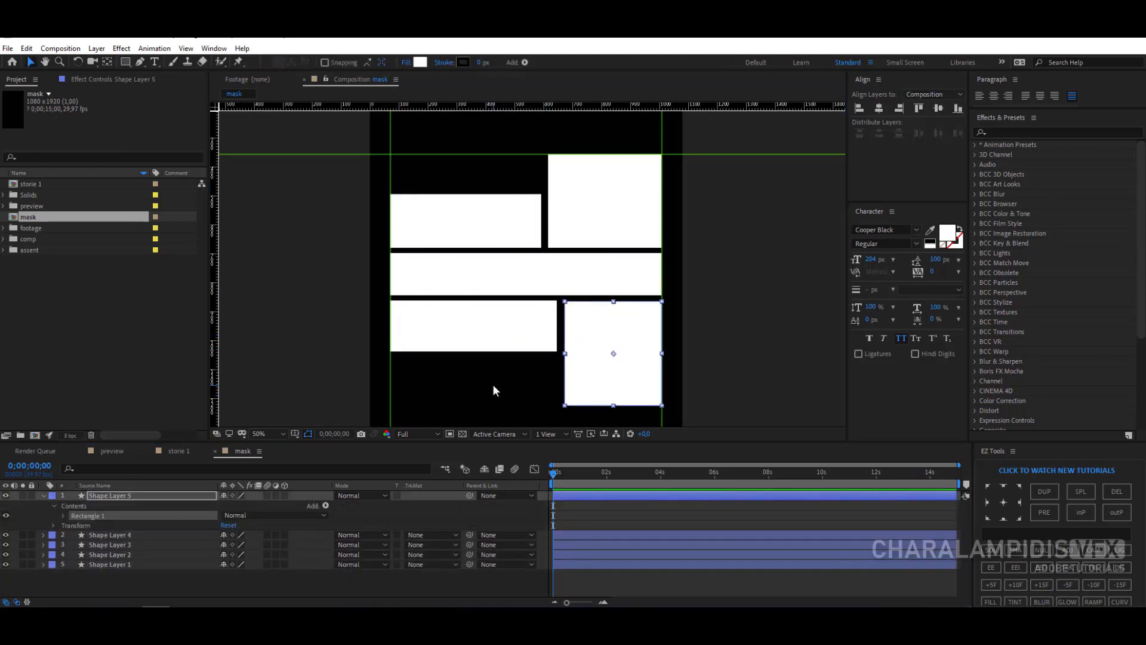
mouse_move(489, 388)
left_mouse_down()
mouse_move(482, 274)
mouse_move(540, 287)
left_mouse_up()
Step: Draw a small square beneath the low rectangle, beside the taller one, and nudge it left to even the gap
left_click(126, 62)
key("ctrl+z")
left_click(79, 581)
left_click_drag(513, 245, 557, 290)
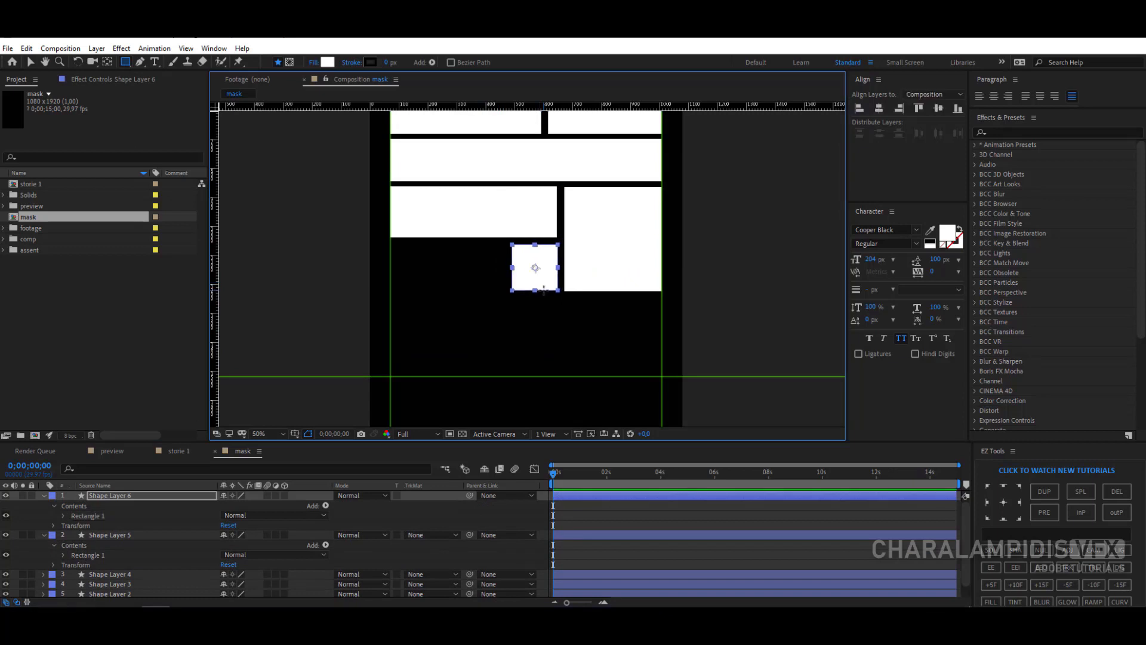
key("Left")
key("Left")
key("Left")
key("Left")
key("Left")
key("Left")
key("Left")
Step: Draw a tall rectangle in the lower-left corner of the guide frame and stretch it down to the bottom guide
key("F2")
left_click_drag(390, 247, 479, 377)
key("v")
left_click_drag(422, 319, 501, 305)
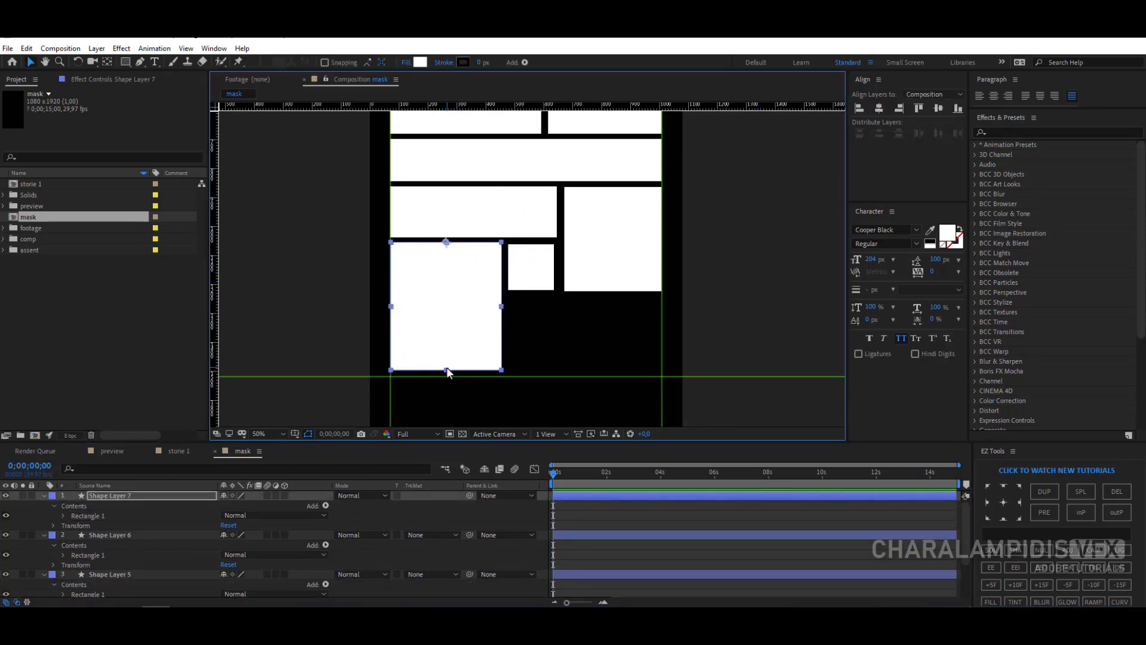
left_click_drag(446, 370, 446, 376)
Step: Draw a rectangle filling the lower-right corner of the guide frame and adjust its left edge to line up with the small square
key("F2")
key("q")
mouse_move(511, 305)
left_mouse_down()
mouse_move(661, 386)
mouse_move(621, 352)
mouse_move(585, 376)
left_mouse_up()
key("v")
left_click(1003, 486)
left_click(1019, 502)
left_click_drag(511, 338, 508, 337)
left_click(515, 392)
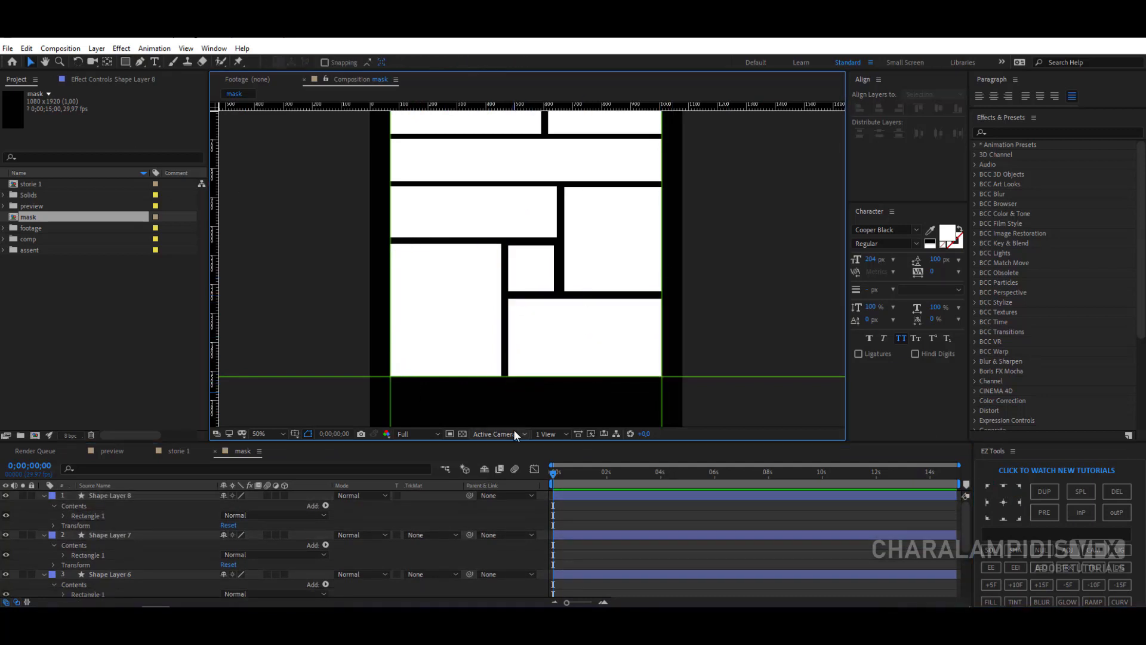
Step: Collapse the properties of all shape layers and enlarge the timeline area
left_click(264, 431)
left_click(272, 234)
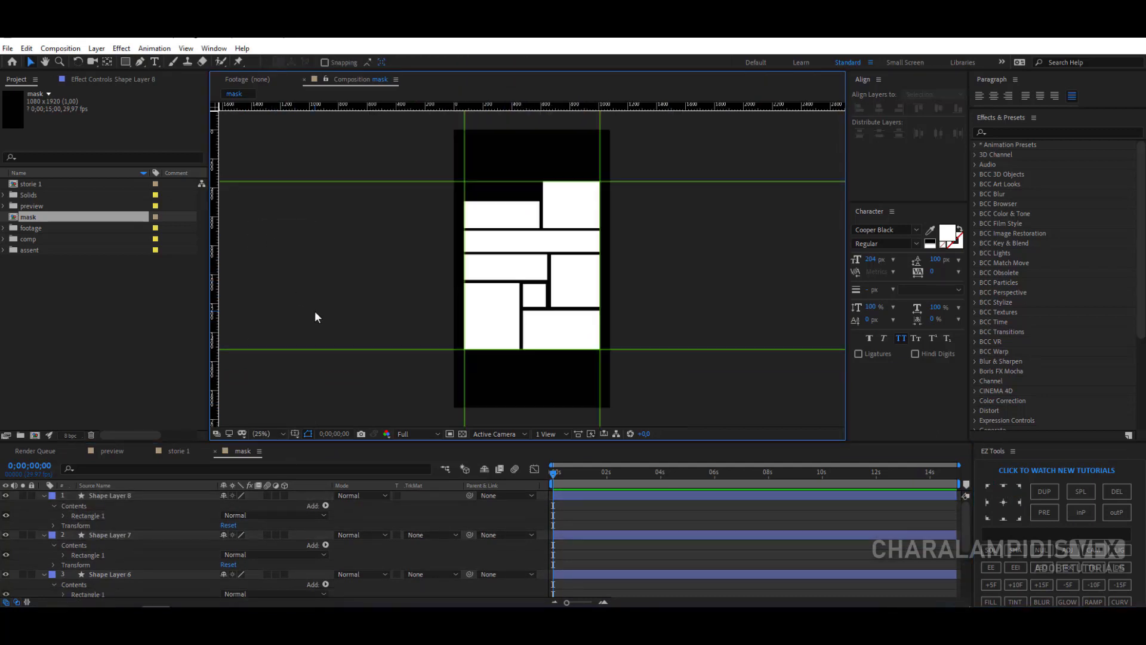
left_click(45, 495)
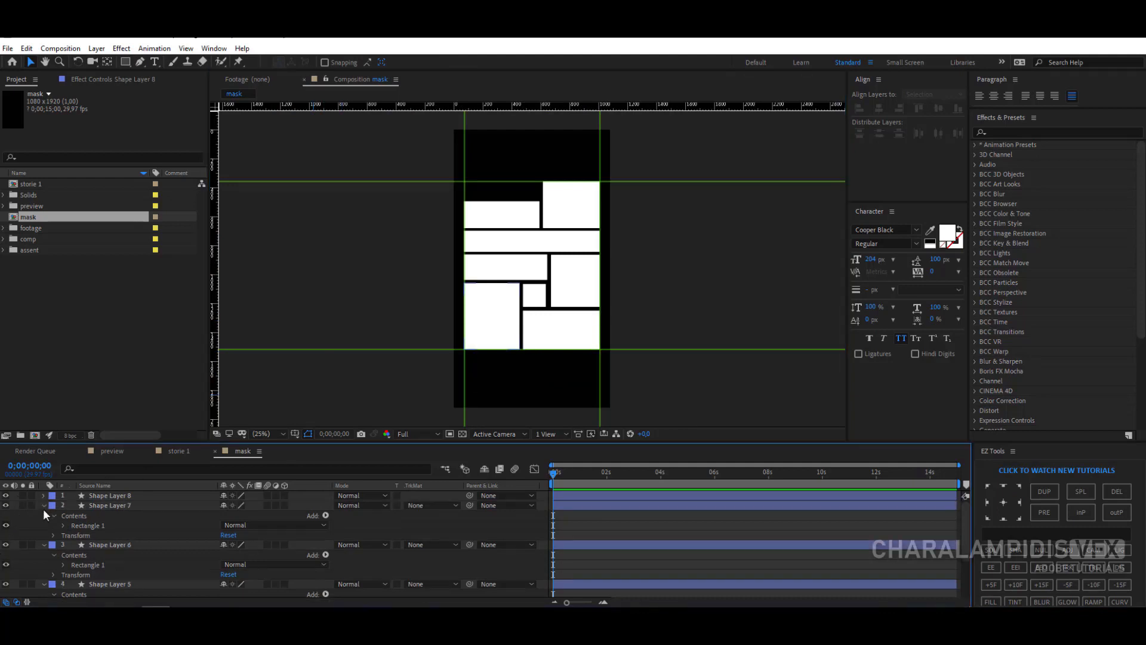
left_click(44, 505)
left_click(45, 515)
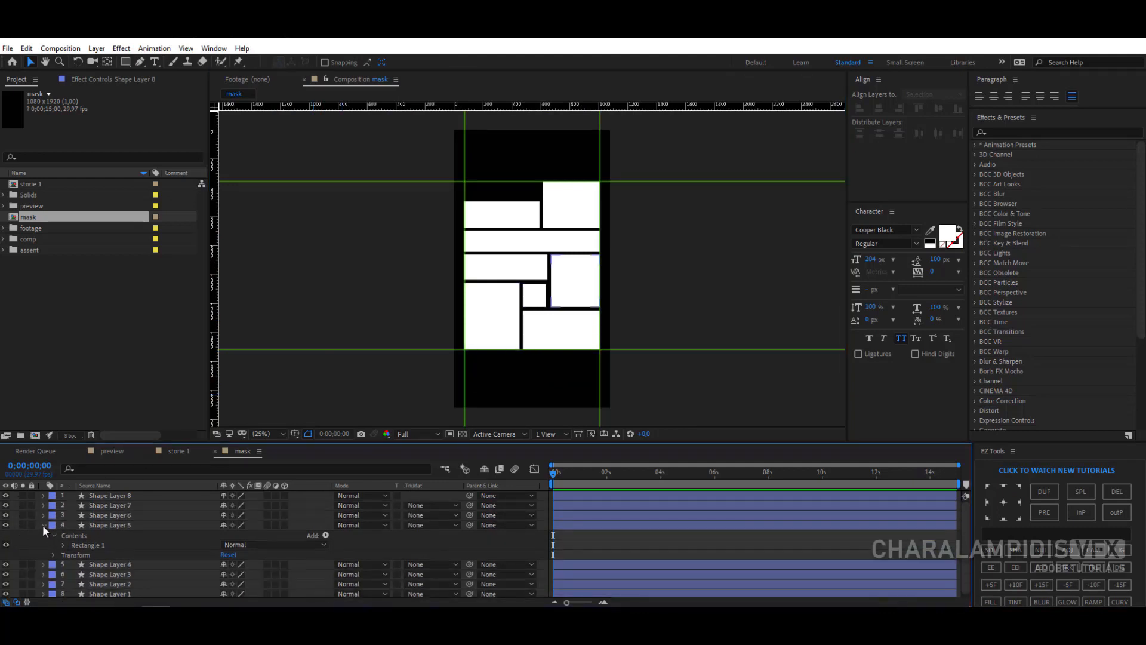
left_click(44, 525)
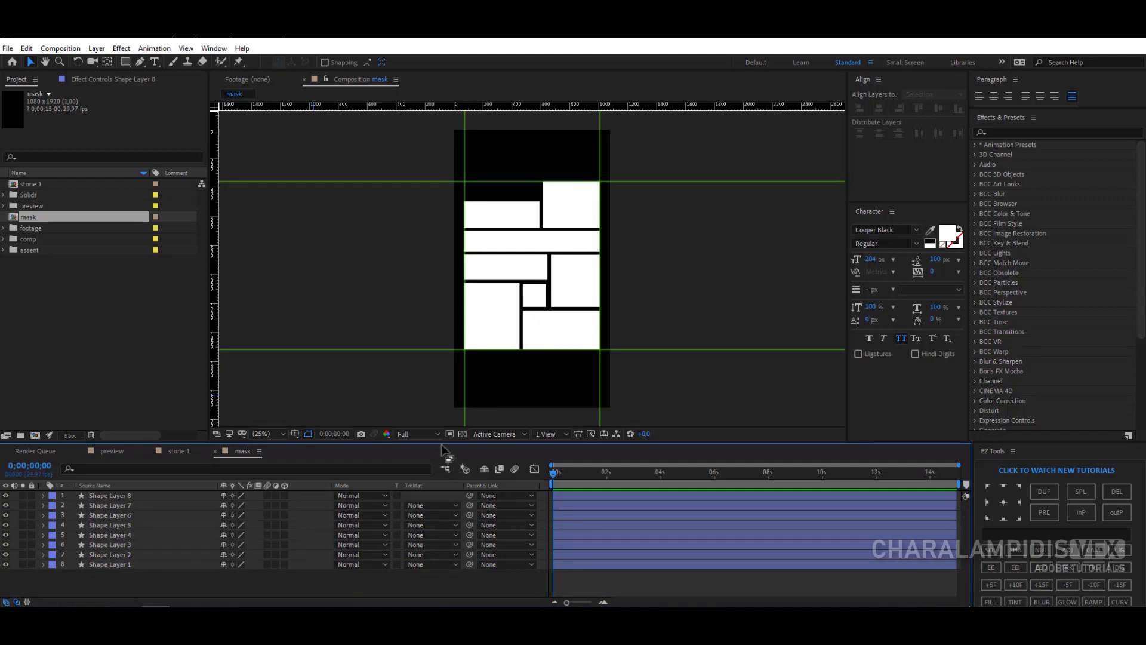
left_click_drag(448, 433, 449, 406)
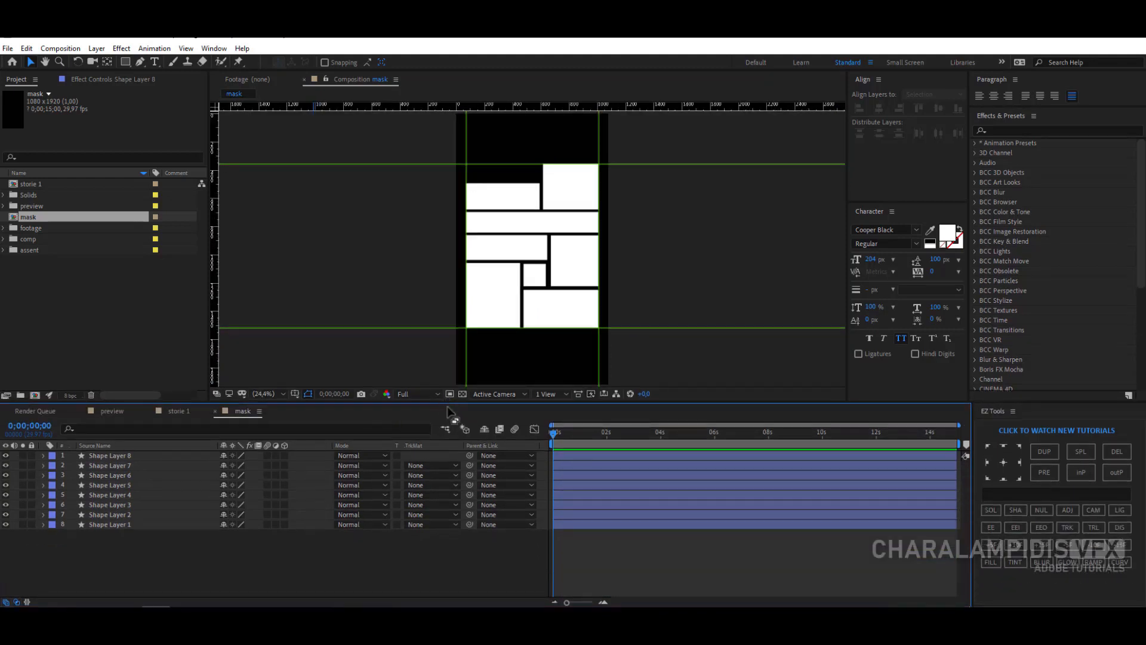
left_click(279, 394)
left_click(288, 200)
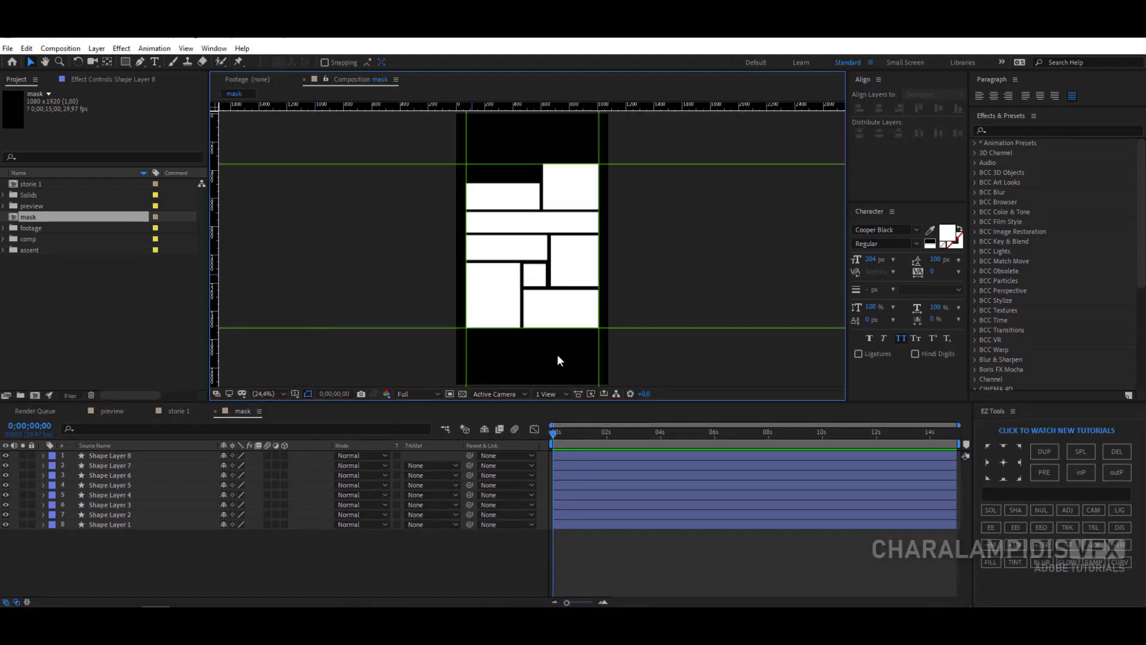
Step: Change the fill of Shape Layer 5, the tall rectangle at the right guide, to crimson
left_click(570, 264)
left_click(420, 63)
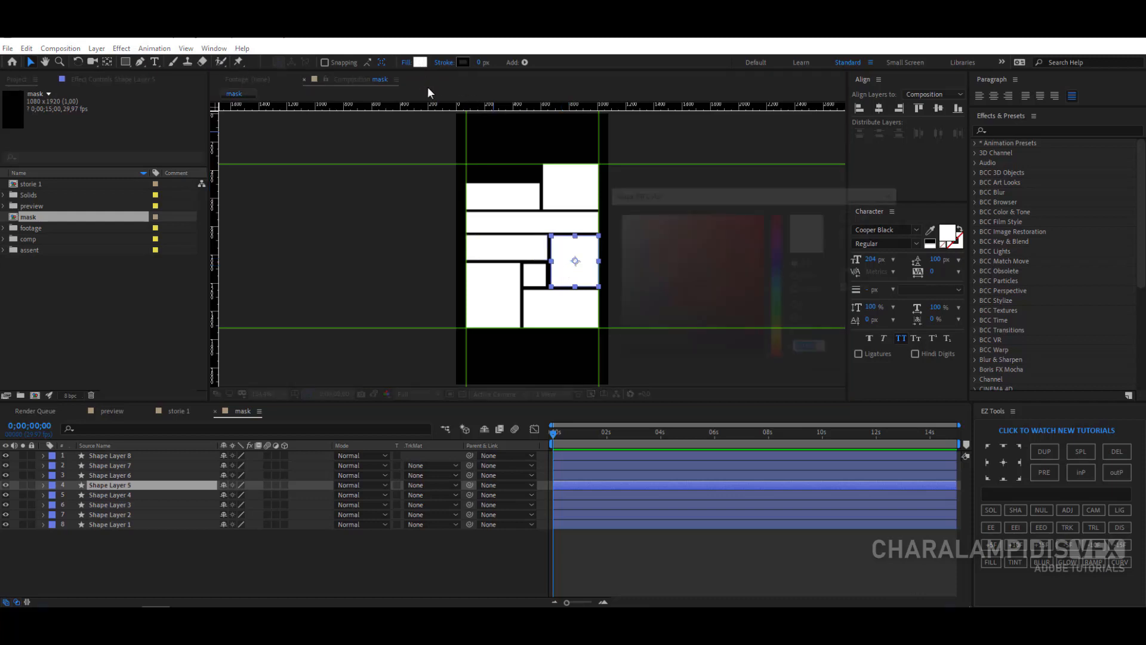
left_click(776, 243)
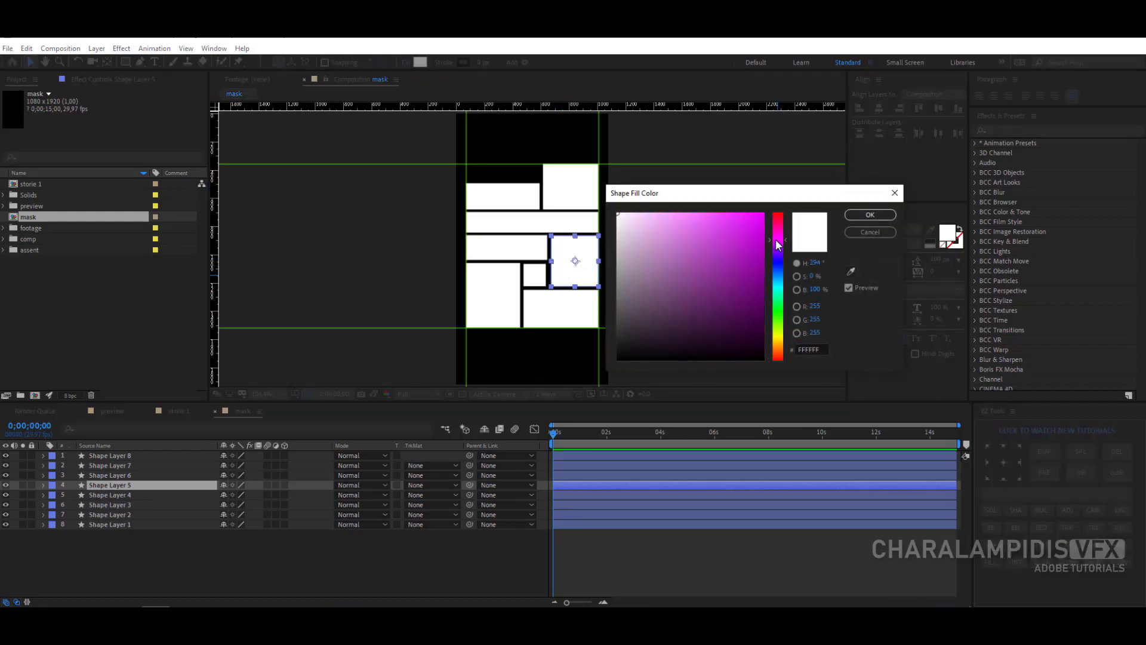
left_click(763, 258)
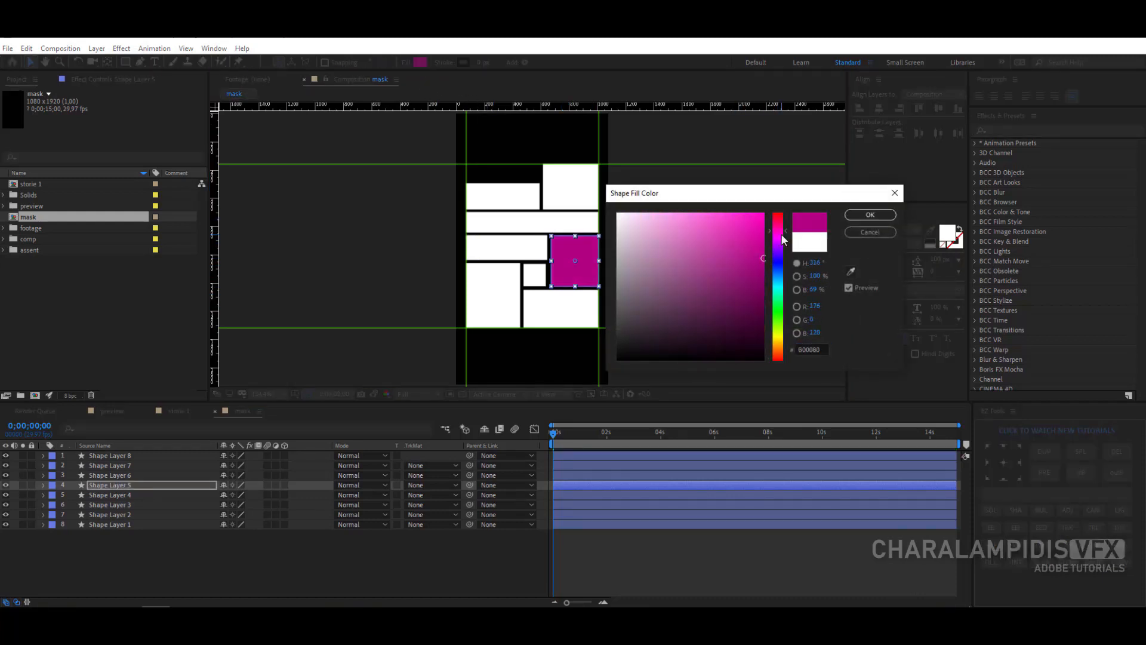
left_click(869, 215)
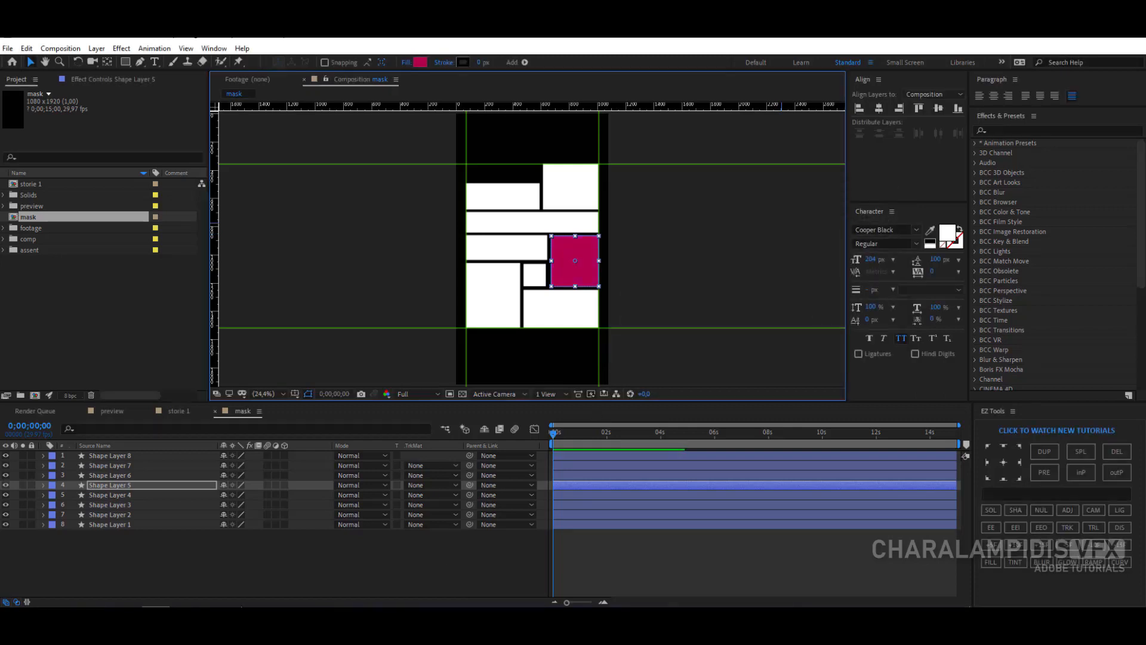
Step: Move the anchor points of Shape Layers 2 and 4 to their left edges and of Shape Layers 1 and 3 to their top edges
left_click(498, 203)
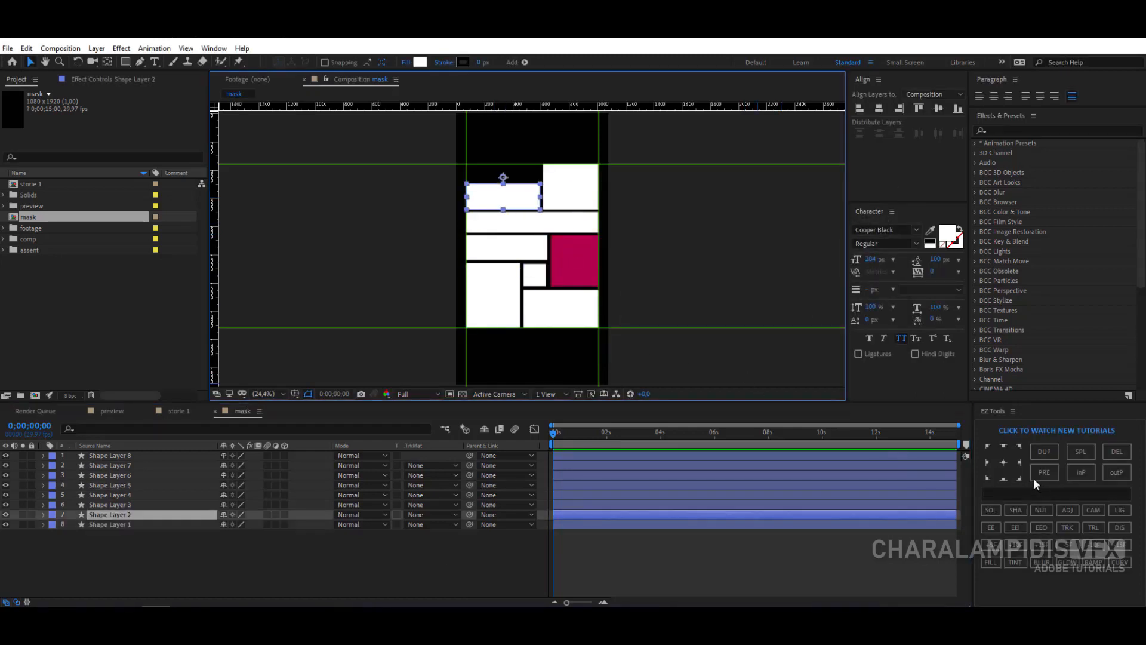
left_click(986, 464)
left_click(568, 201)
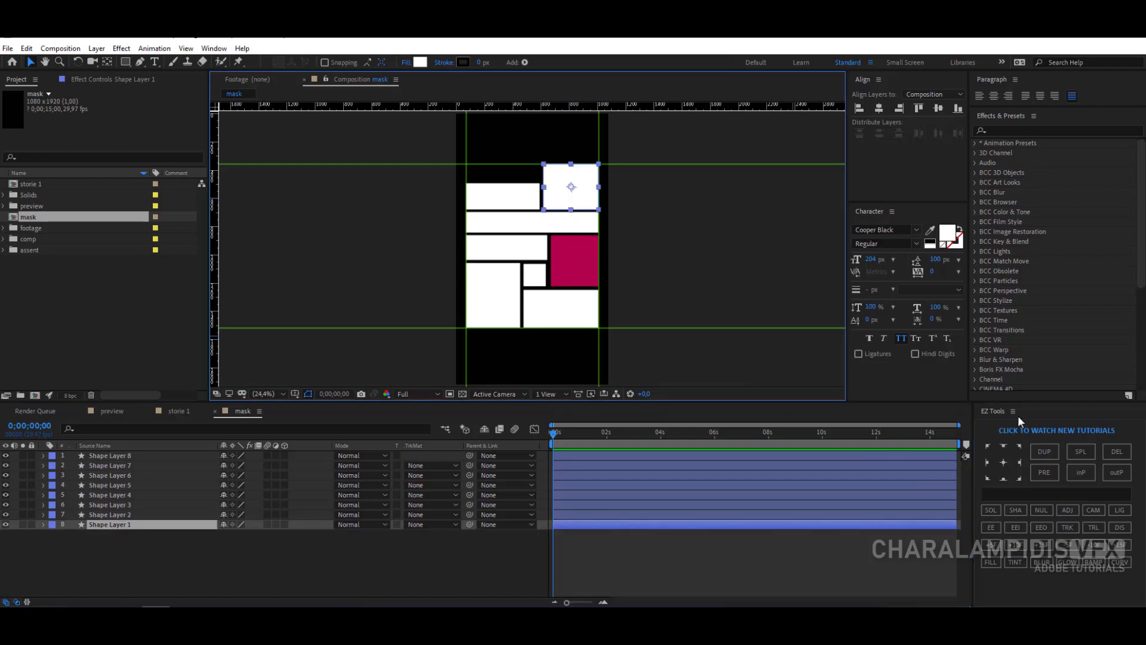
left_click(1003, 448)
left_click(530, 227)
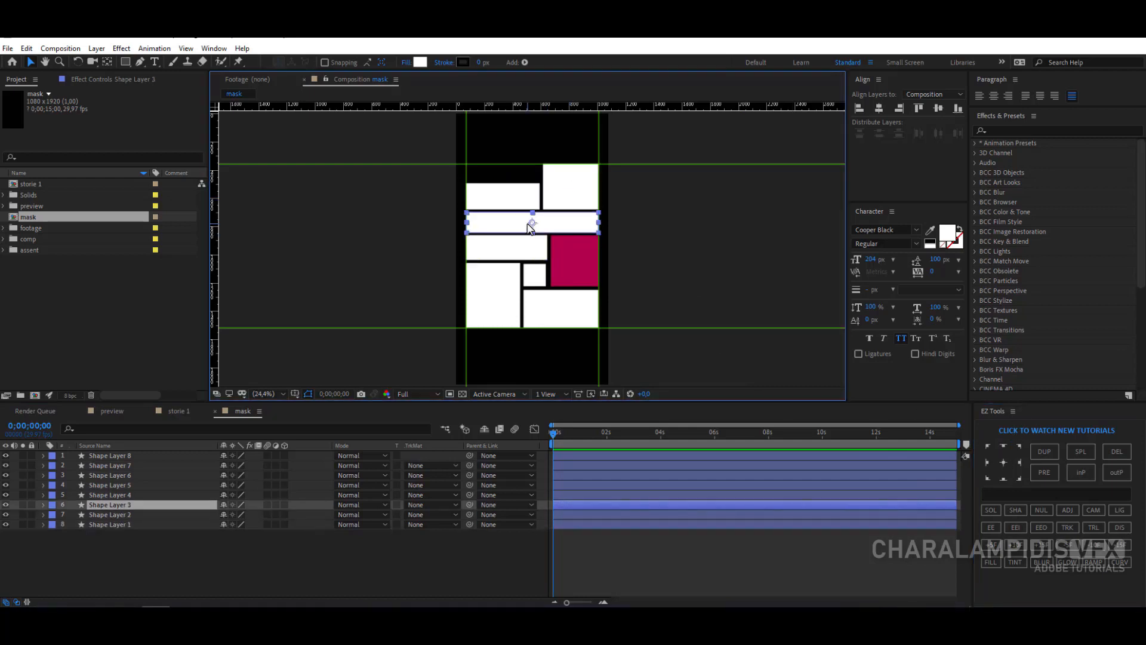
left_click(952, 493)
left_click(984, 462)
Step: Move the anchor points of Shape Layers 5 and 6 to their top edges and of Shape Layers 7 and 8 to their left edges
left_click(589, 266)
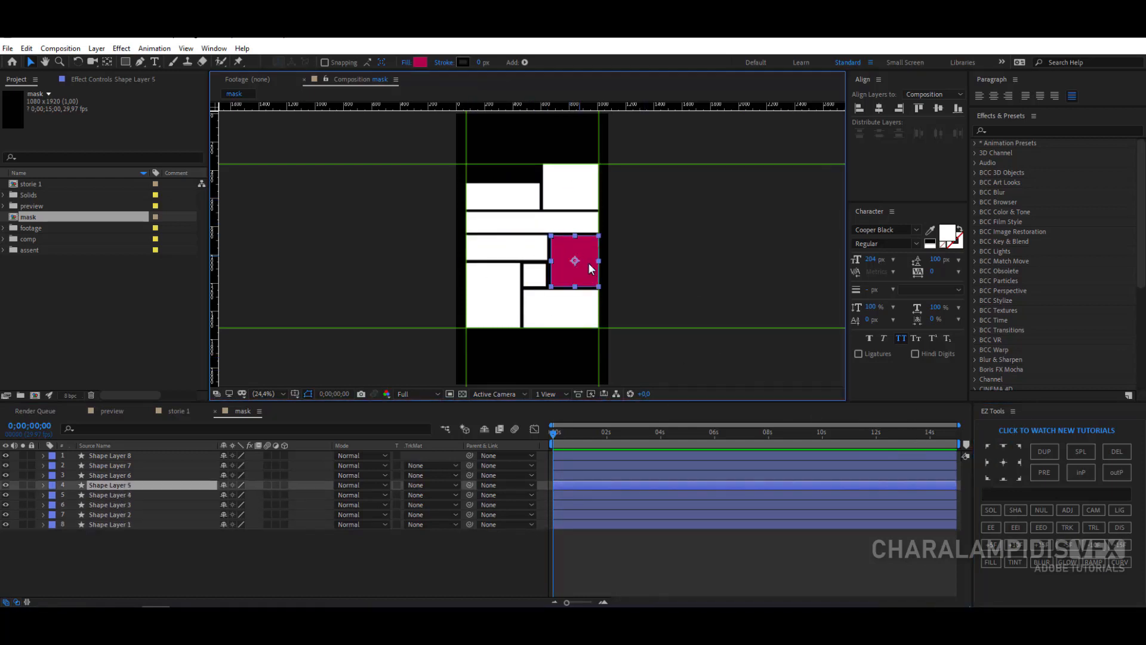
left_click(1003, 447)
left_click(494, 281)
left_click(983, 461)
left_click(535, 276)
left_click(1003, 447)
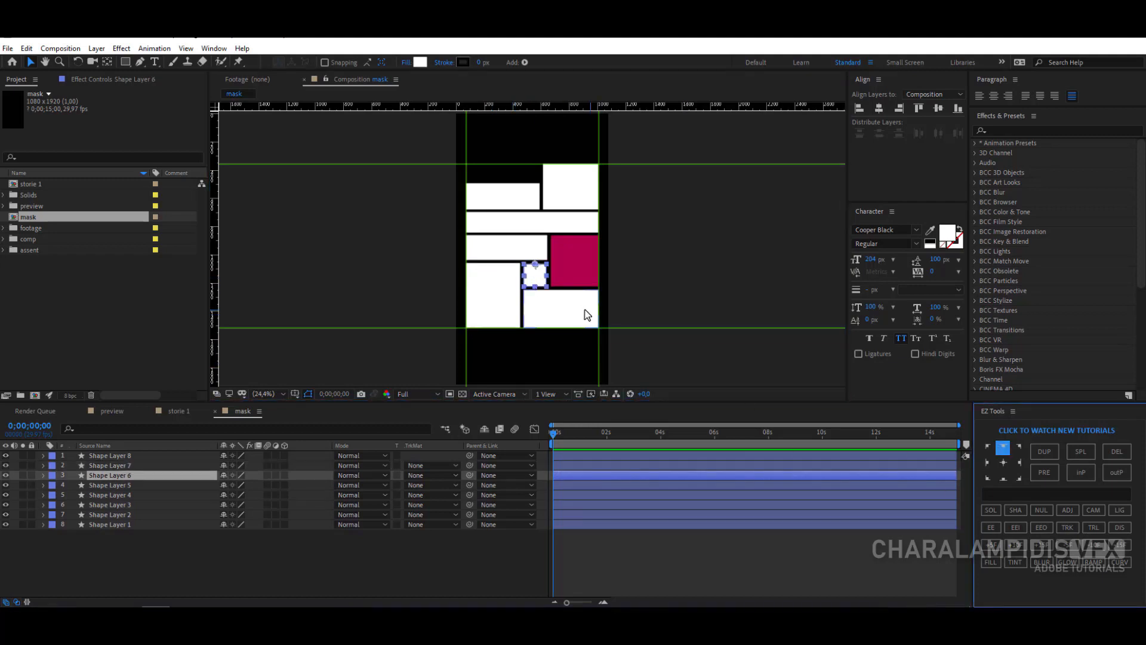
left_click(583, 311)
left_click(987, 462)
Step: Unlink the Scale proportions of all eight shape layers and add Scale keyframes at 0;00;00;15
left_click_drag(111, 562, 100, 451)
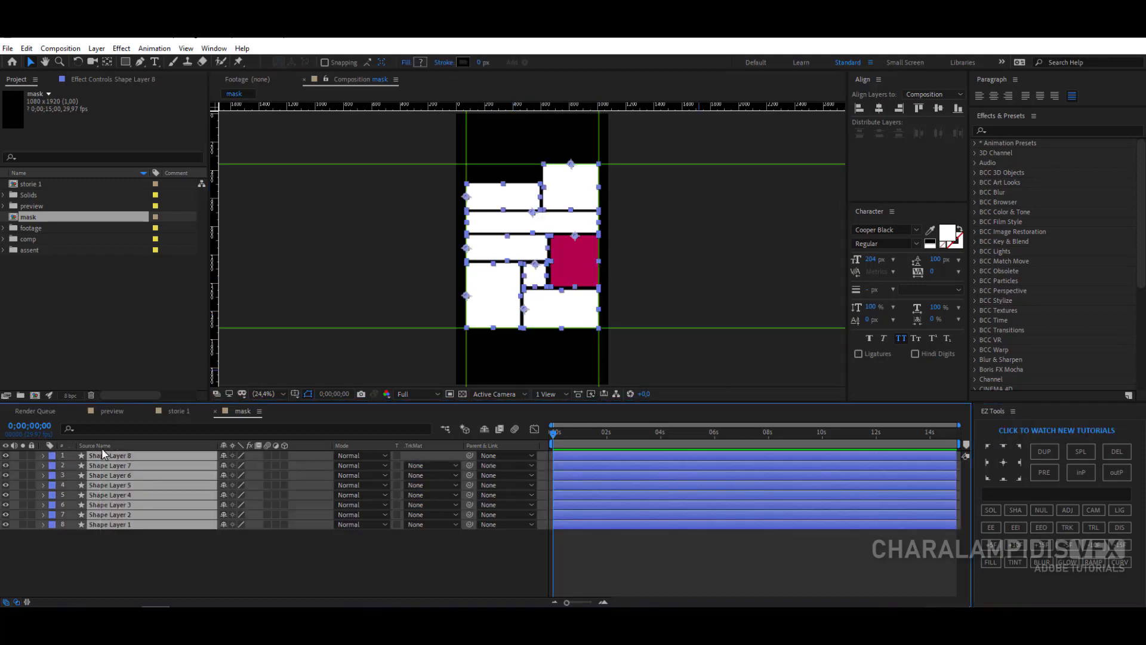
left_click(1046, 544)
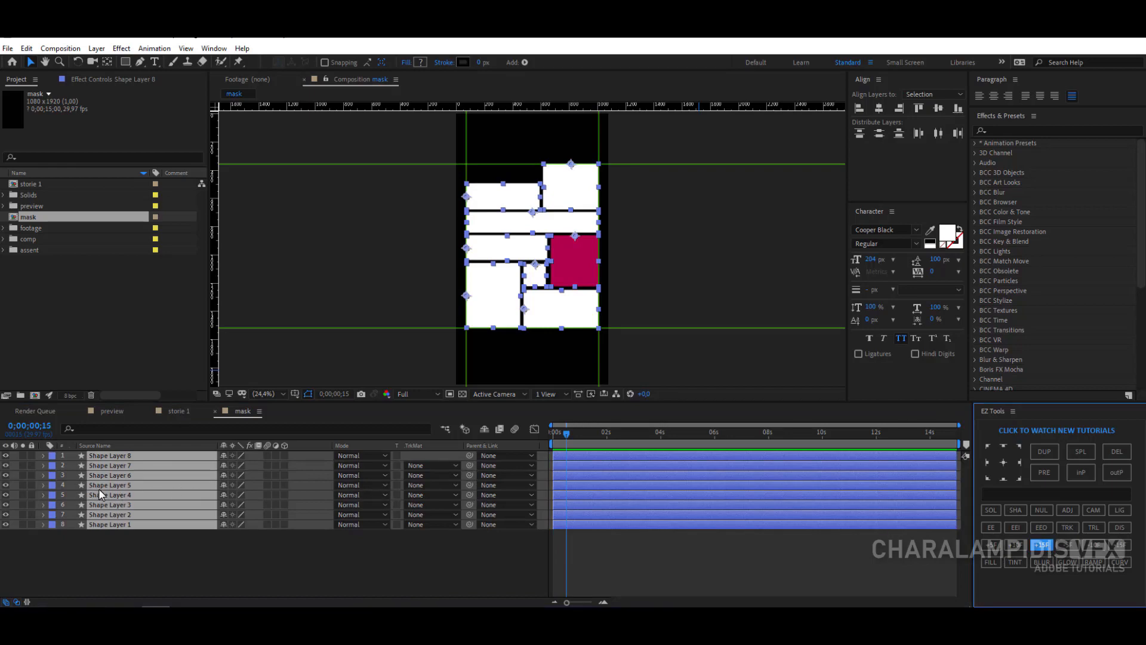
key("s")
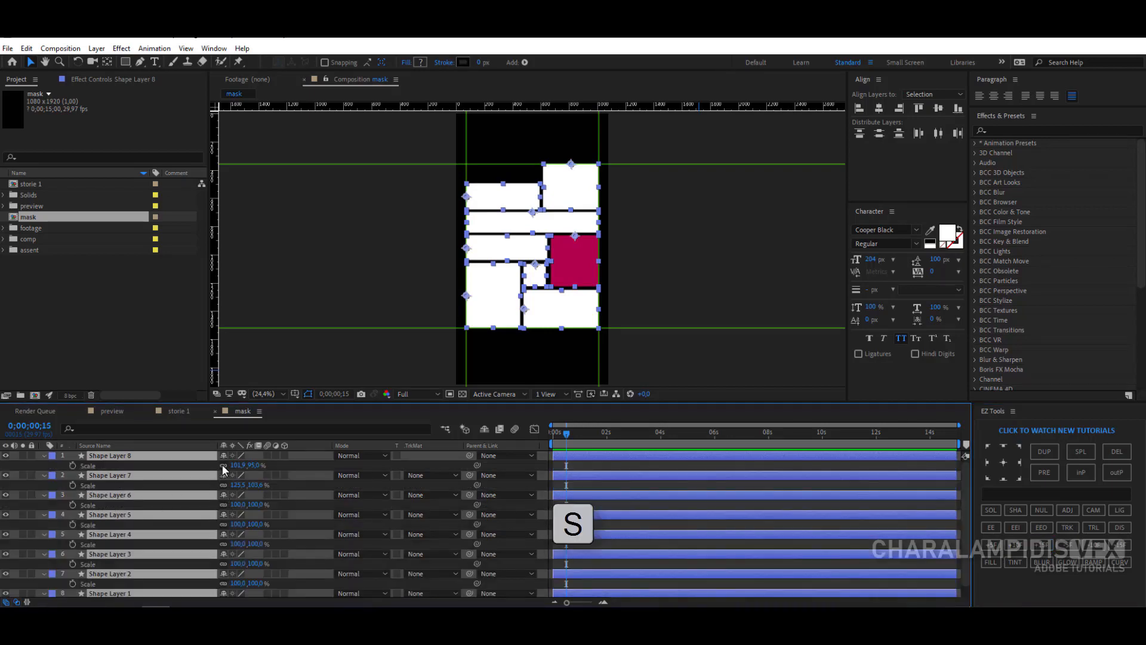
left_click(223, 465)
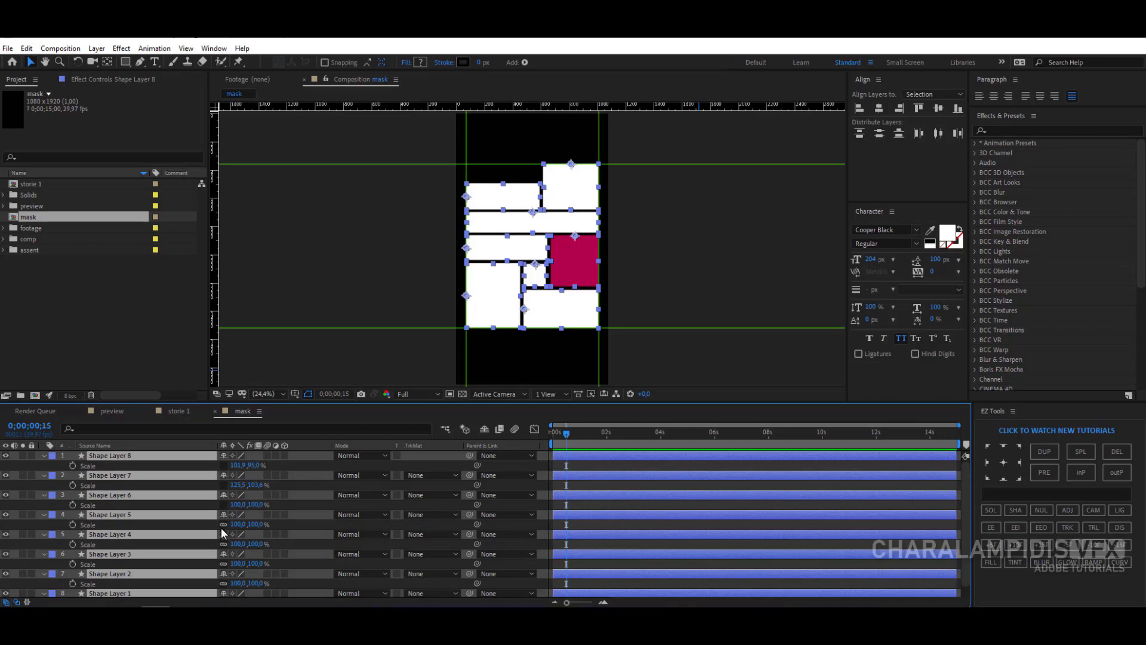
left_click(223, 564)
scroll(224, 538, "down", 1)
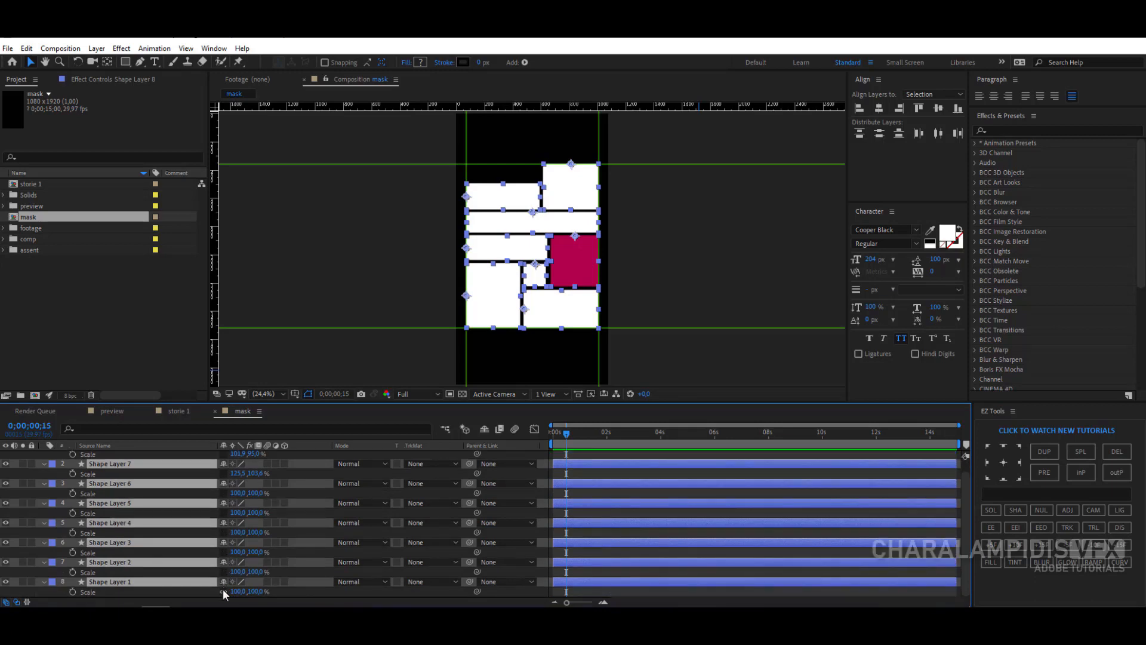
scroll(156, 573, "up", 1)
left_click(73, 465)
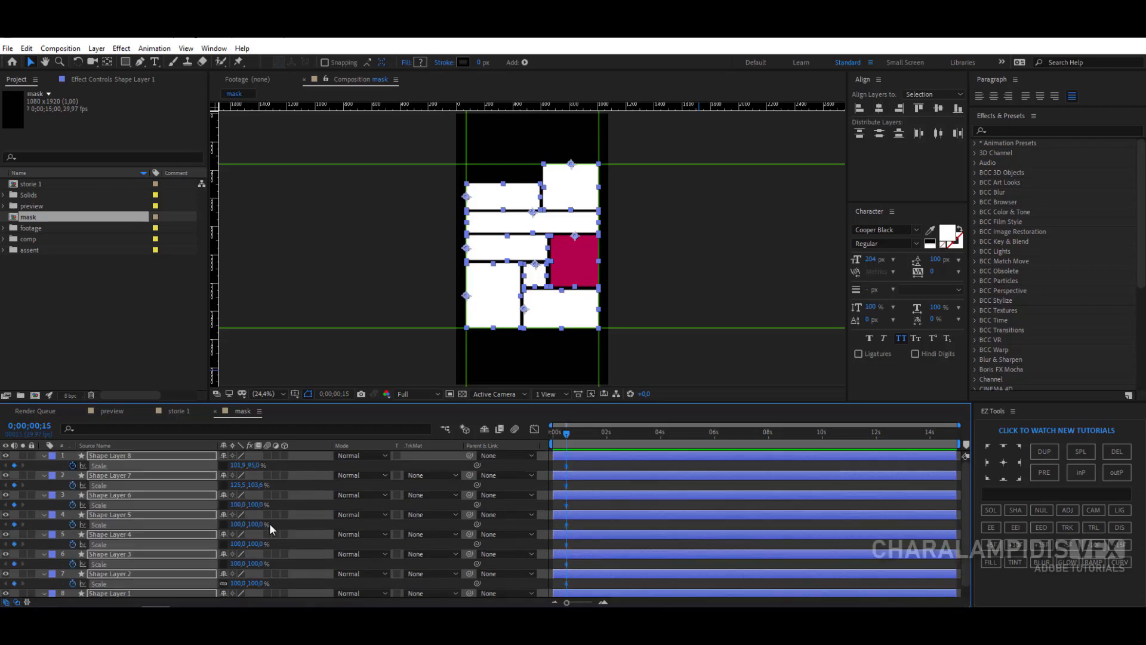
Step: At 0;00;00;00, set the vertical scale of Shape Layer 1 and the horizontal scale of Shape Layer 2 to 0%
left_click(552, 438)
left_click(179, 593)
scroll(241, 510, "down", 1)
left_click(256, 591)
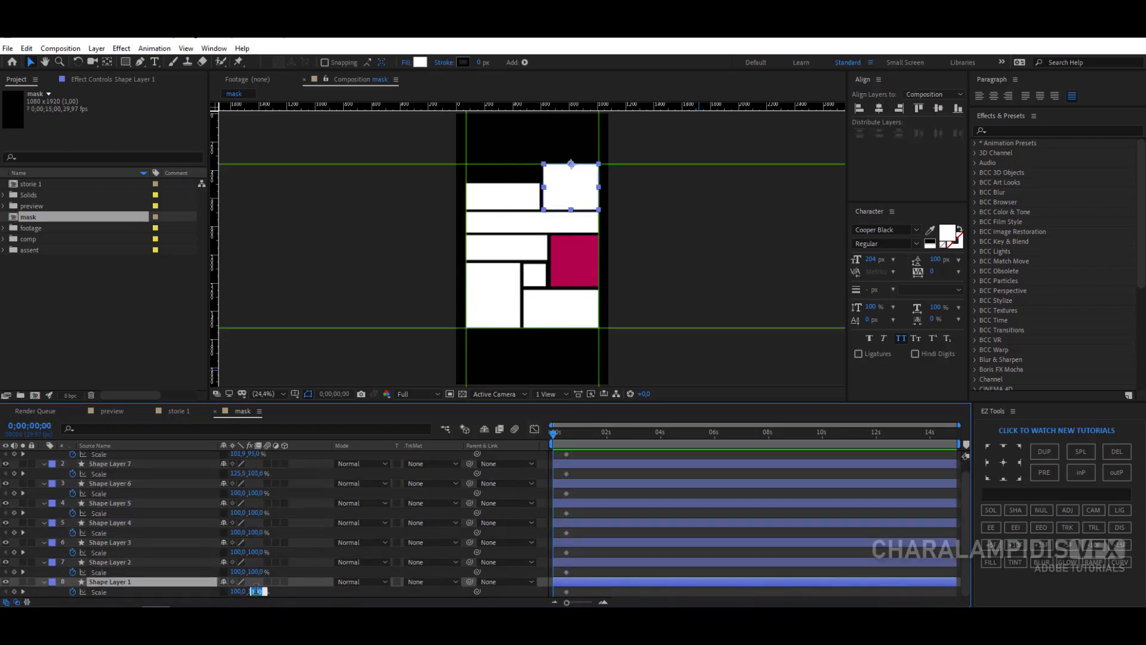
type("0")
key("Return")
left_click(131, 564)
left_click(239, 571)
type("0")
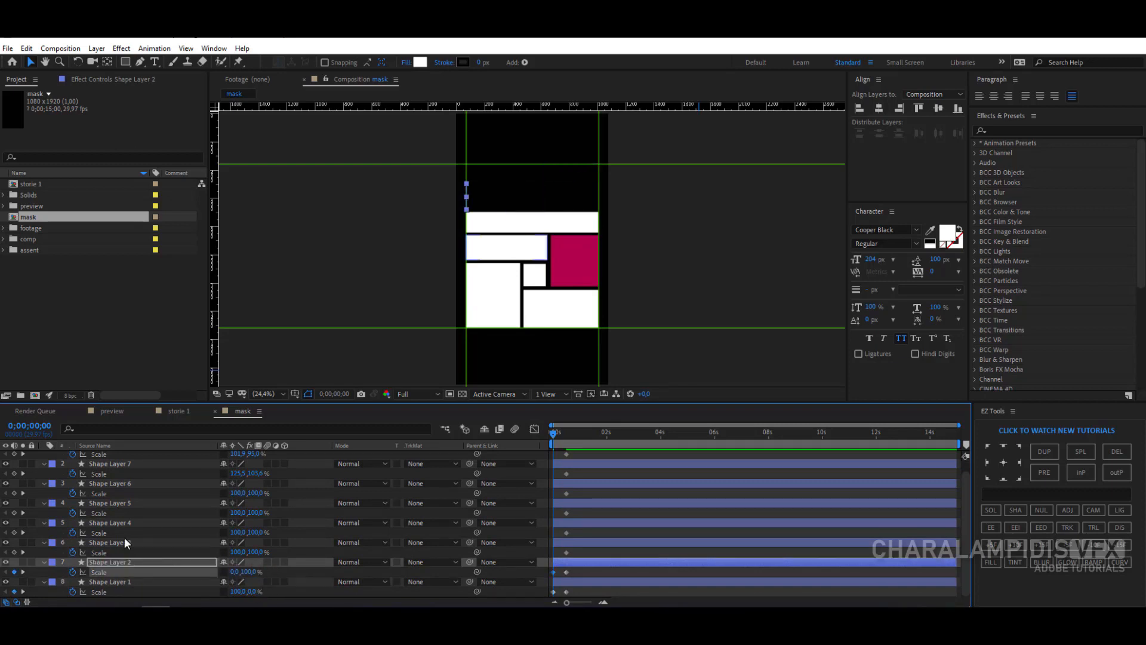
Step: Set the starting vertical scale of Shape Layer 3 and the starting horizontal scale of Shape Layer 4 to 0%
left_click(125, 542)
left_click(258, 552)
type("00,0")
left_click(122, 523)
left_click(238, 532)
type("0")
key("Return")
Step: Set the starting vertical scale of Shape Layers 5 and 6 to 0%
left_click(119, 503)
left_click(253, 513)
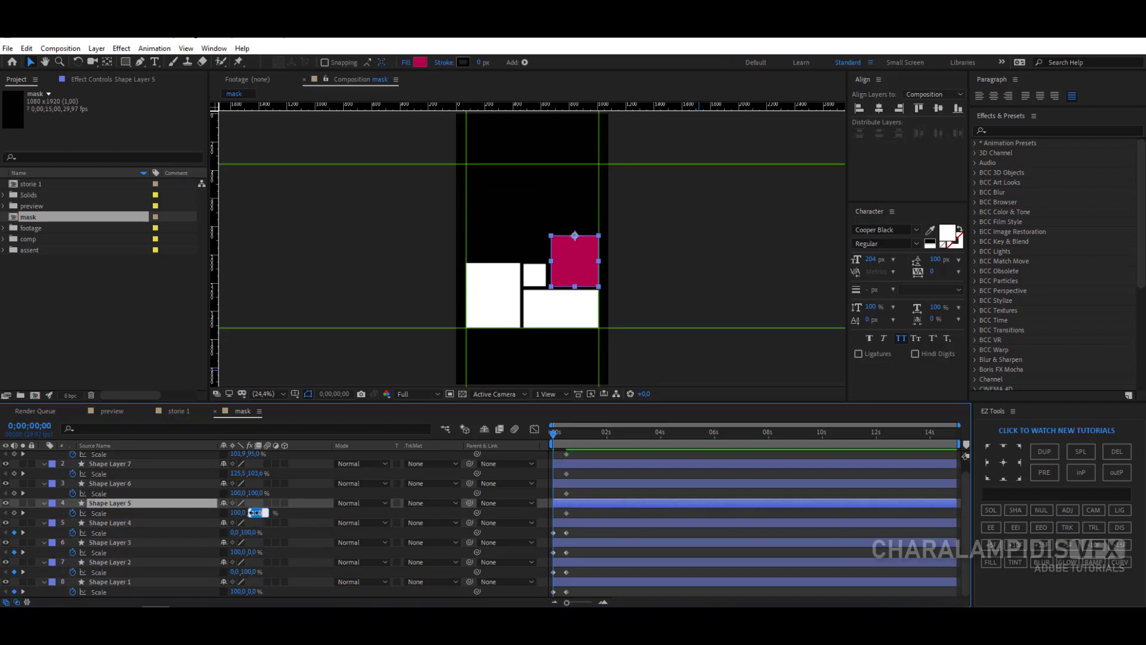
type("0")
key("Return")
left_click(120, 484)
left_click(254, 493)
type("0")
Step: Set the starting horizontal scale of Shape Layers 7 and 8 to 0%
left_click(111, 464)
left_click(236, 473)
type("0")
key("Return")
scroll(133, 460, "up", 1)
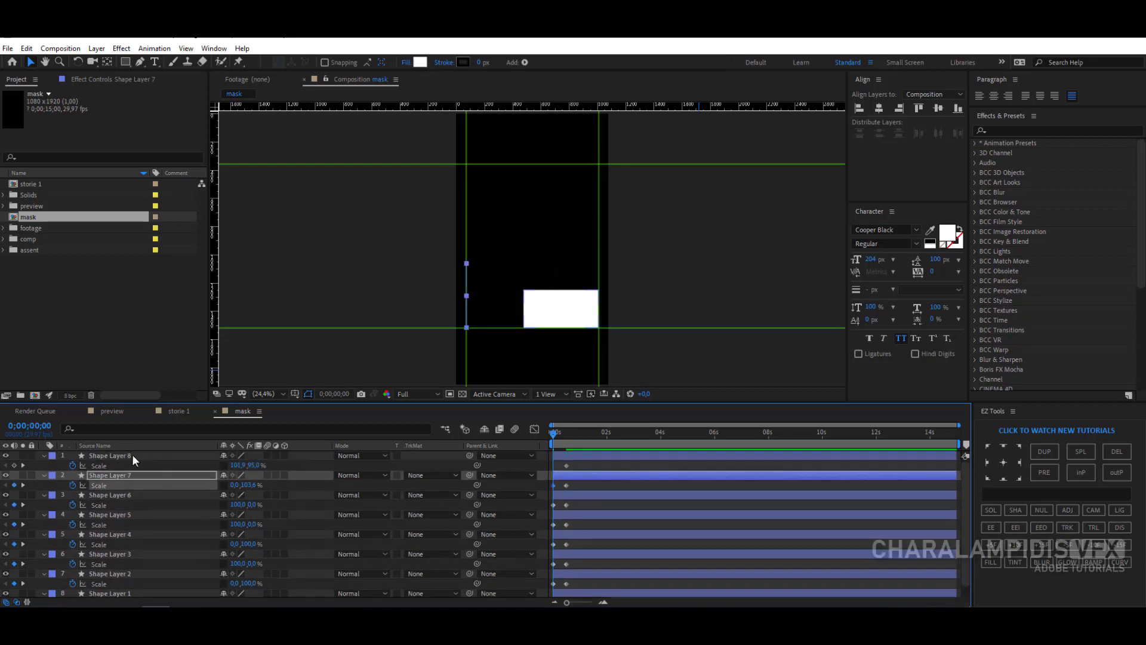
left_click(133, 457)
left_click(237, 465)
type("0")
key("Return")
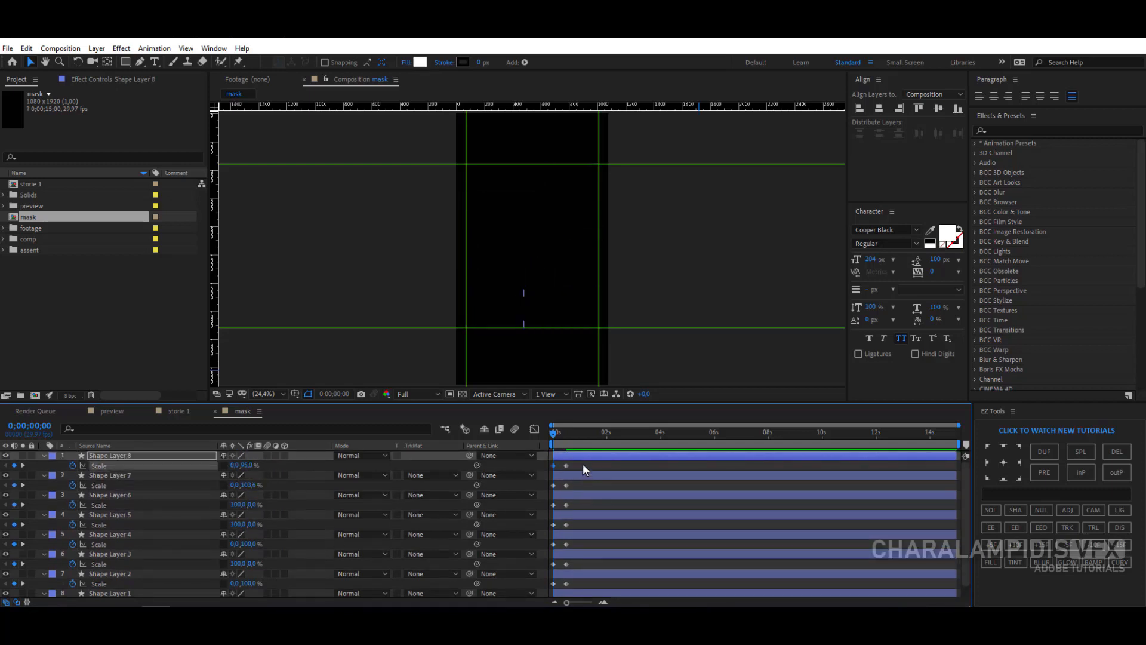
Step: Apply Easy Ease to the scale keyframes of all eight shape layers in the mask composition and collapse their properties
left_click_drag(582, 463, 543, 597)
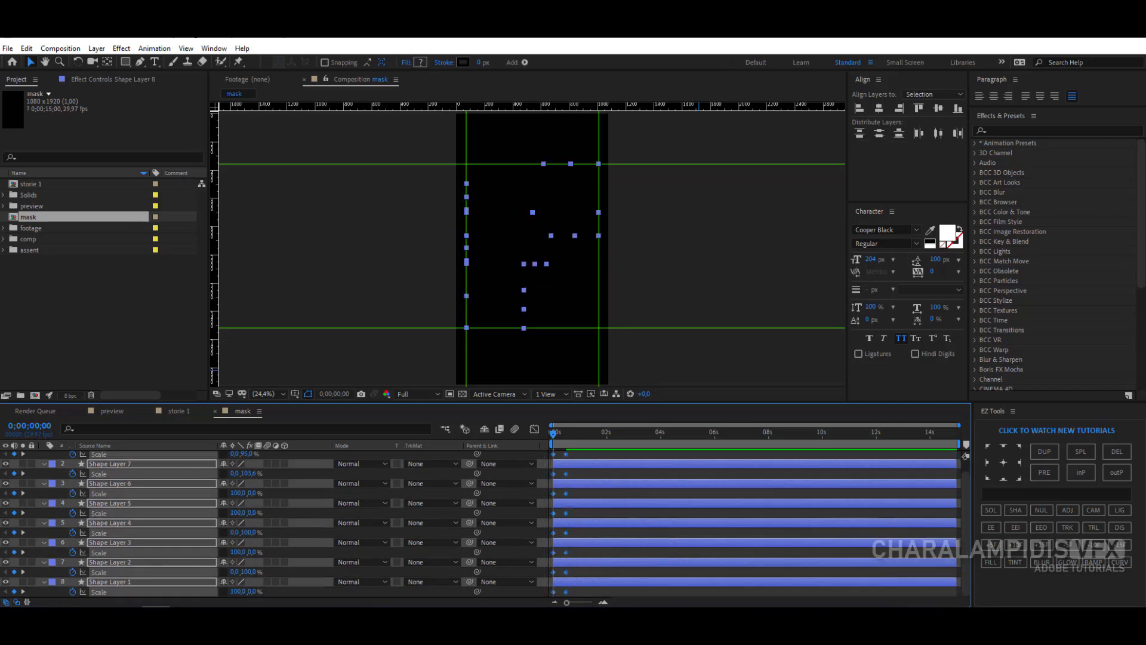
right_click(567, 498)
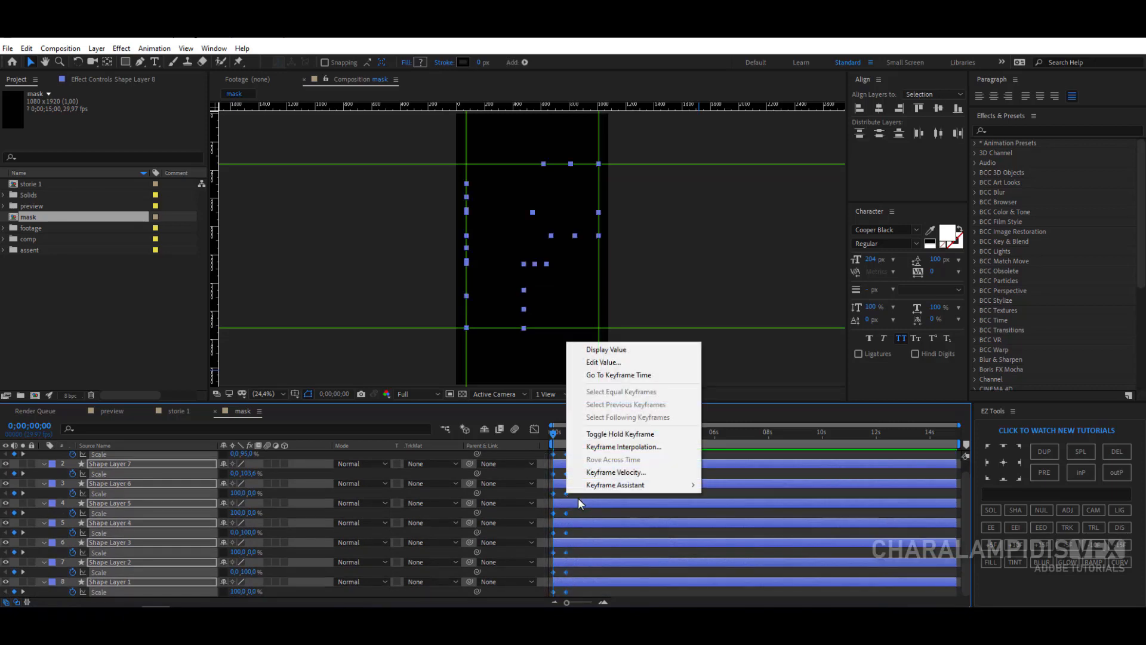
mouse_move(615, 485)
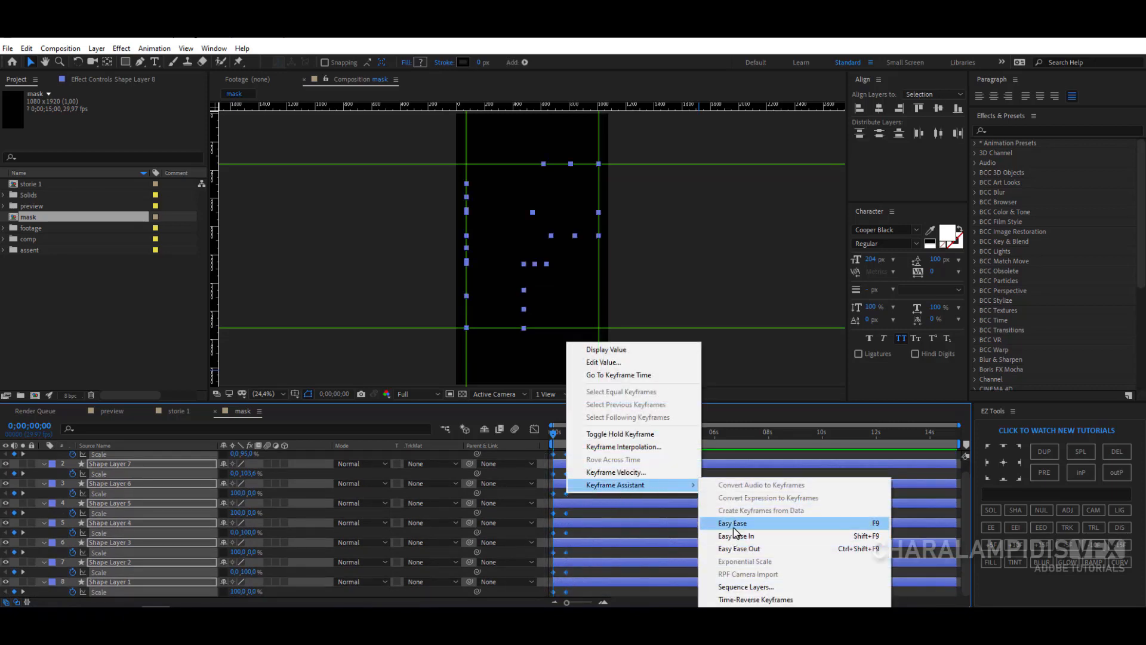
key("F9")
scroll(48, 463, "up", 1)
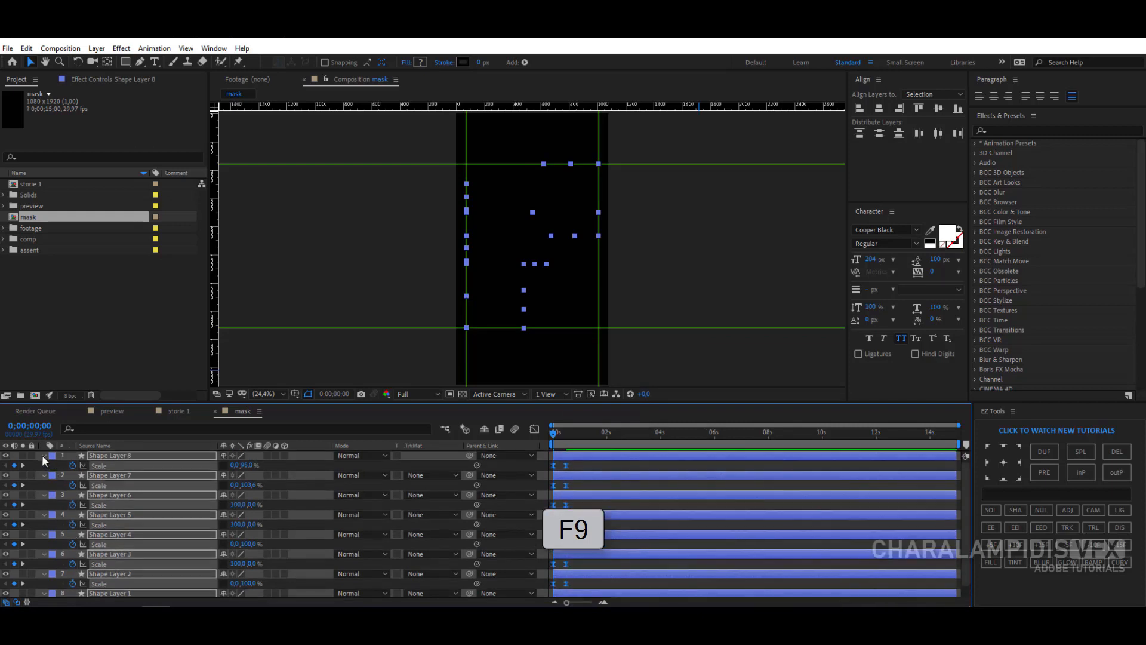
left_click(43, 455)
left_click(106, 547)
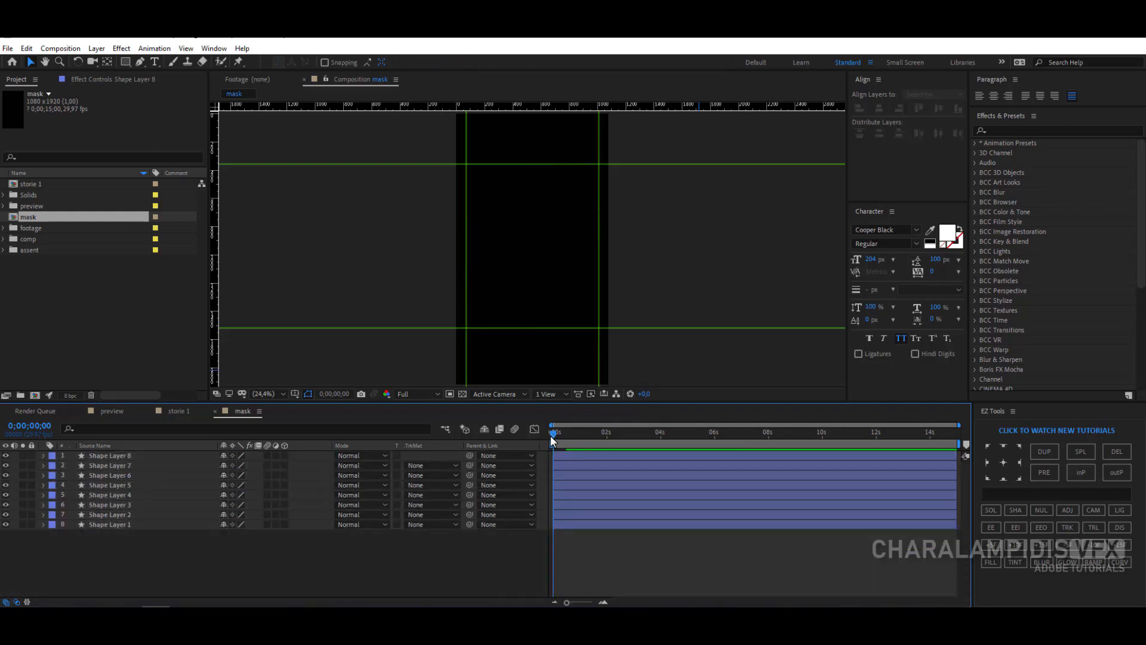
Step: Rename the layer of the red rectangle in the mask composition as "red box"
mouse_move(551, 436)
left_mouse_down()
mouse_move(577, 441)
mouse_move(542, 455)
left_mouse_up()
left_click_drag(599, 439, 618, 436)
left_click(578, 253)
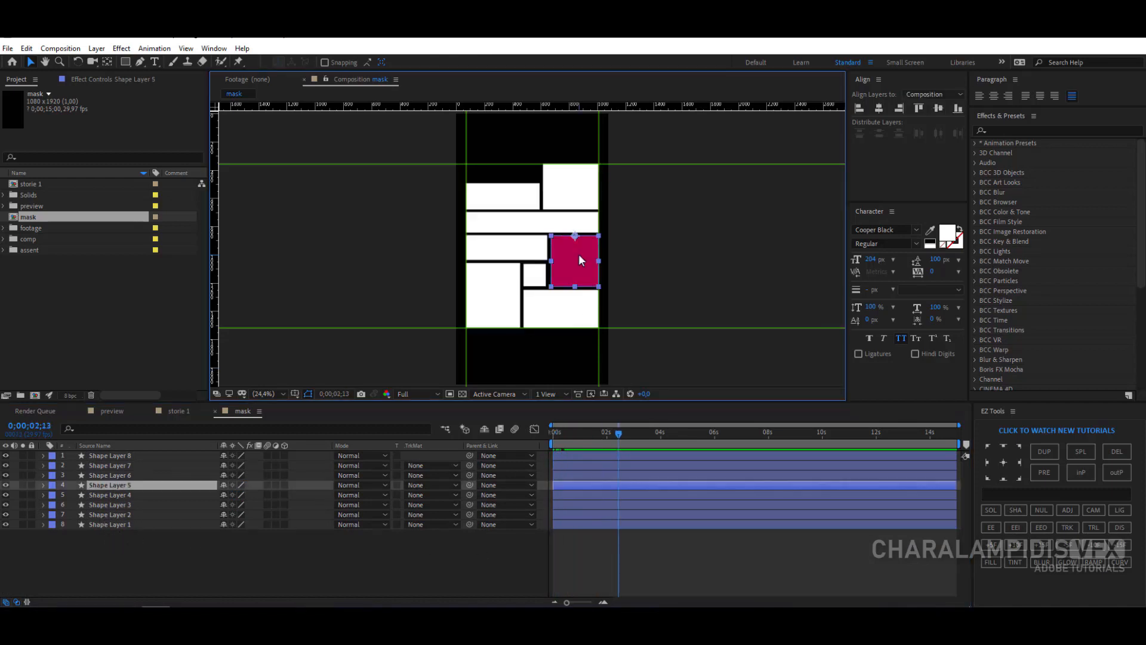
key("Return")
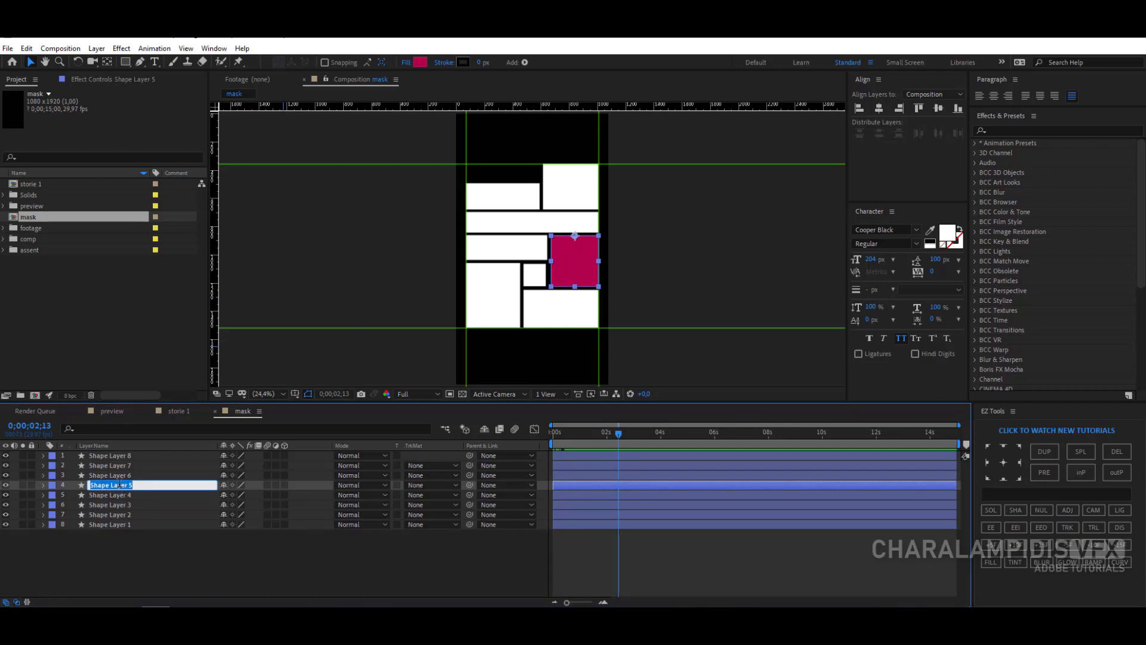
type("red box")
key("Return")
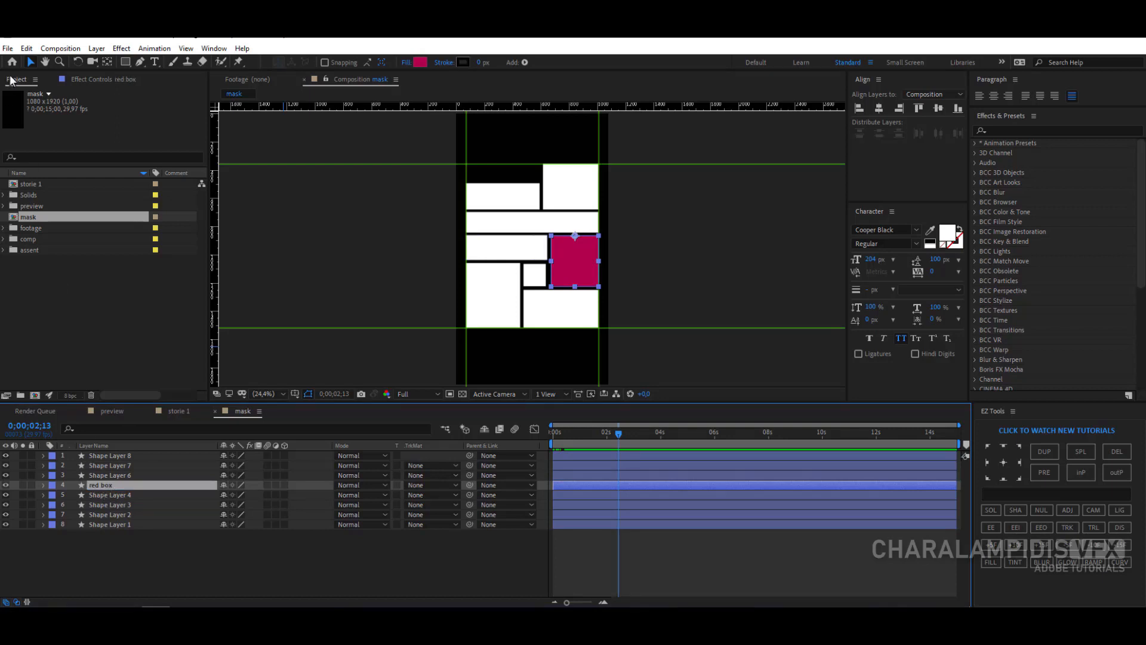
Step: Copy the red box layer from the mask composition into storie 1 and delete the original from mask
left_click(25, 48)
left_click(90, 127)
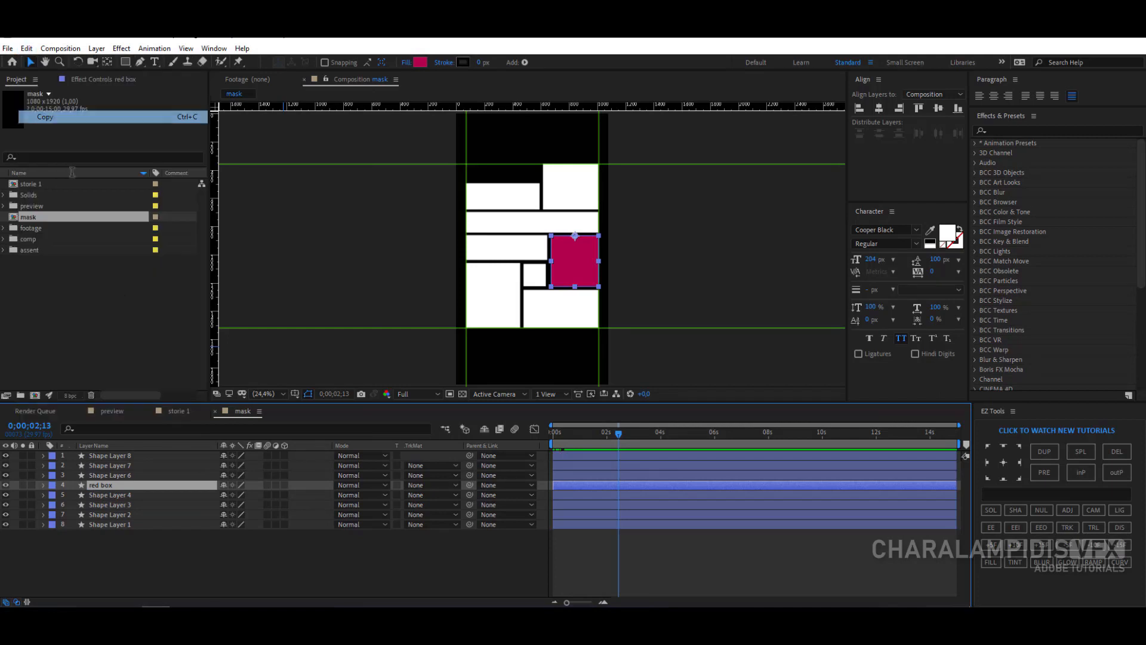
left_click(176, 409)
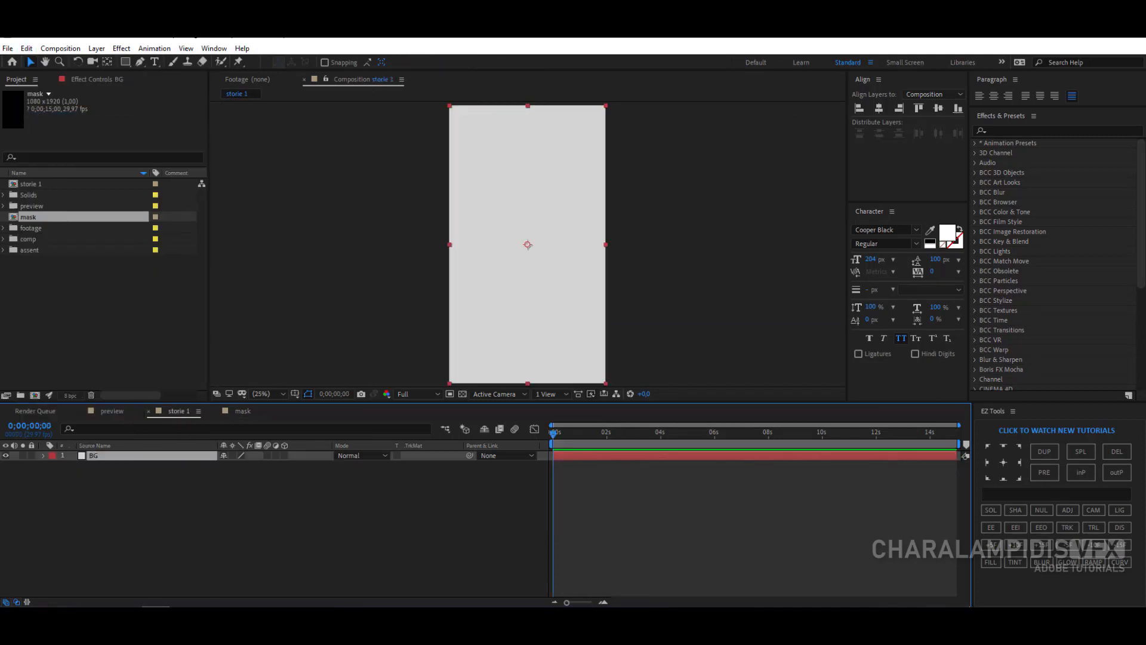
left_click(26, 48)
left_click(57, 168)
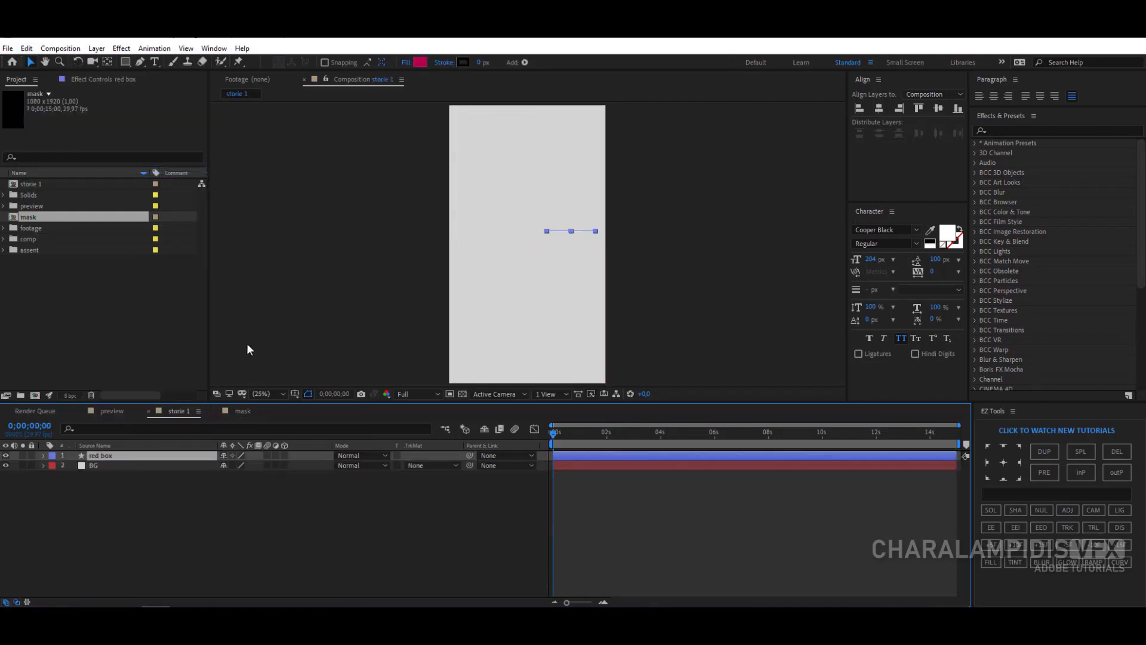
left_click_drag(554, 443, 597, 448)
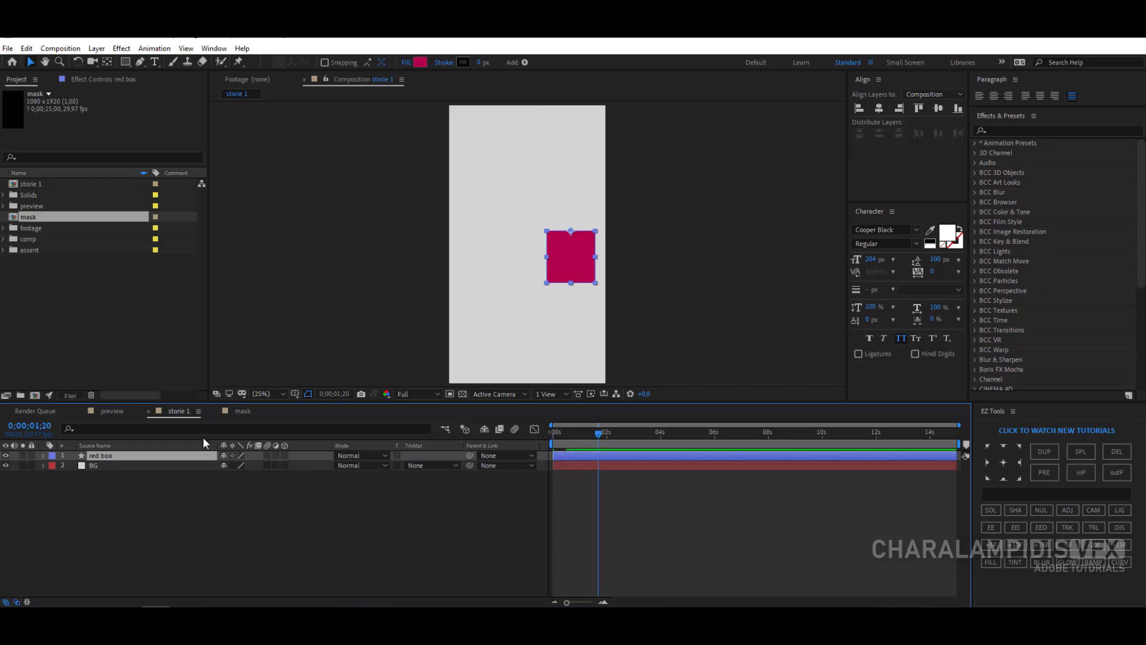
left_click(235, 413)
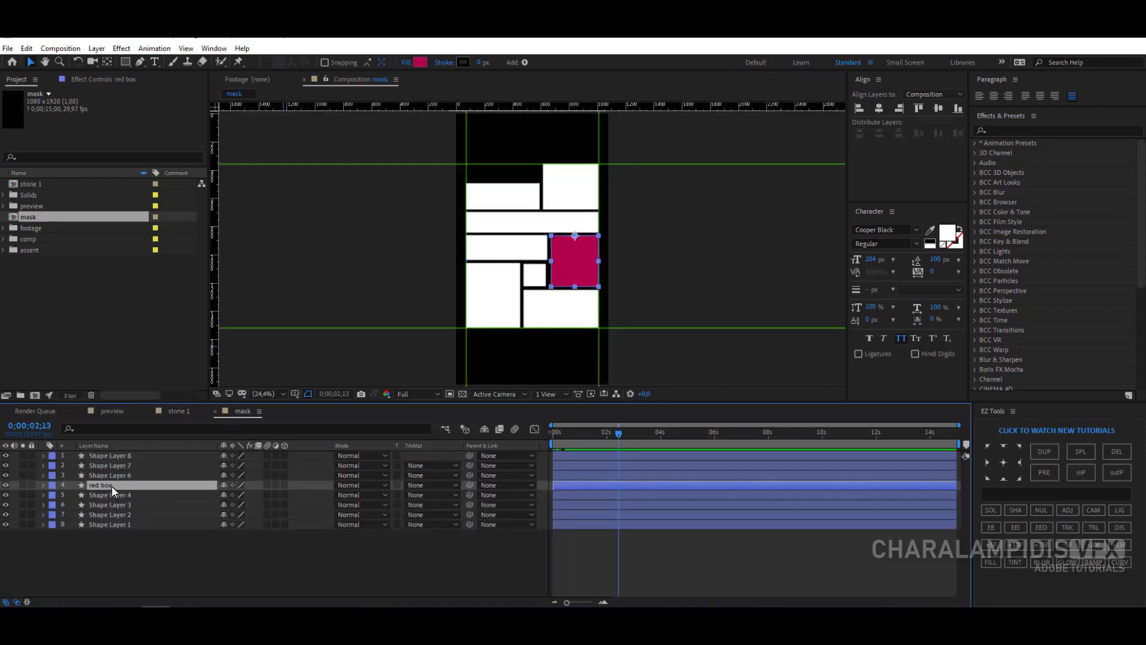
key("Delete")
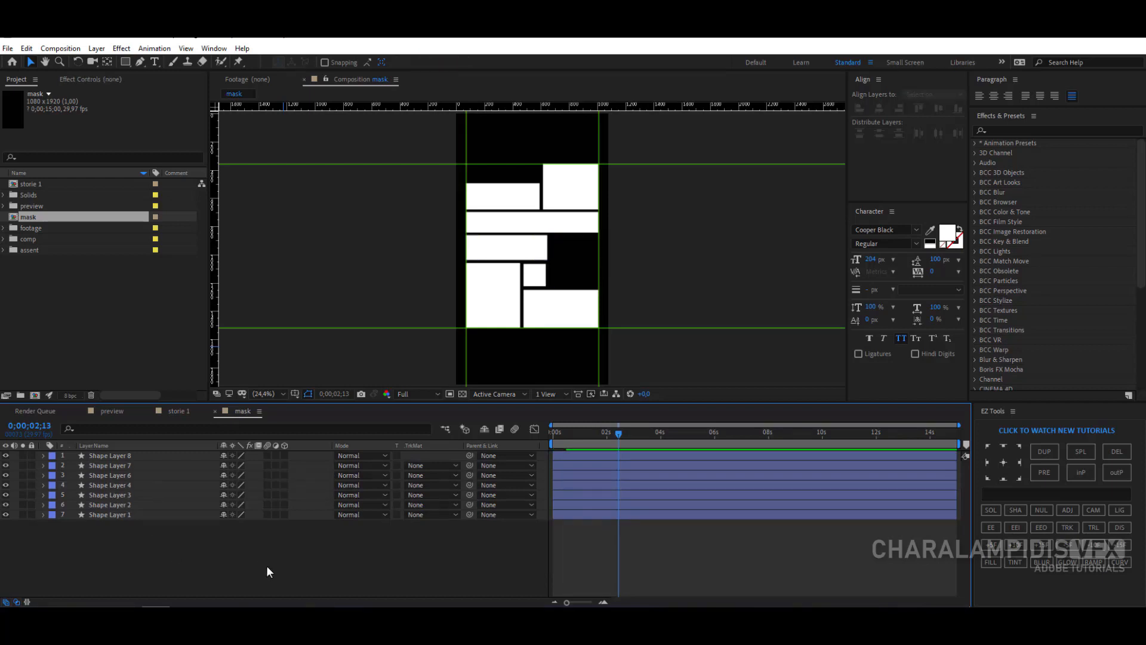
Step: Stagger the starts of Shape Layers 2, 4 and 7 to about 0.6, 1.1 and 1.6 seconds and preview the animation
left_click_drag(578, 503, 630, 470)
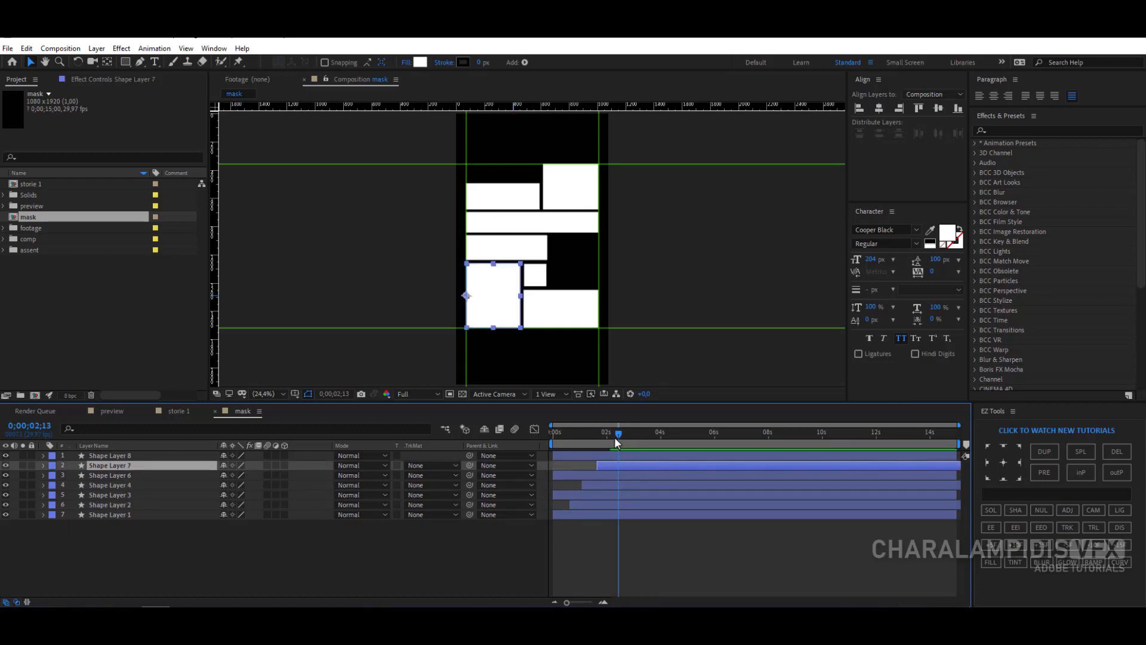
key("Home")
key("space")
left_click_drag(542, 493, 646, 501)
left_click(539, 279)
key("Return")
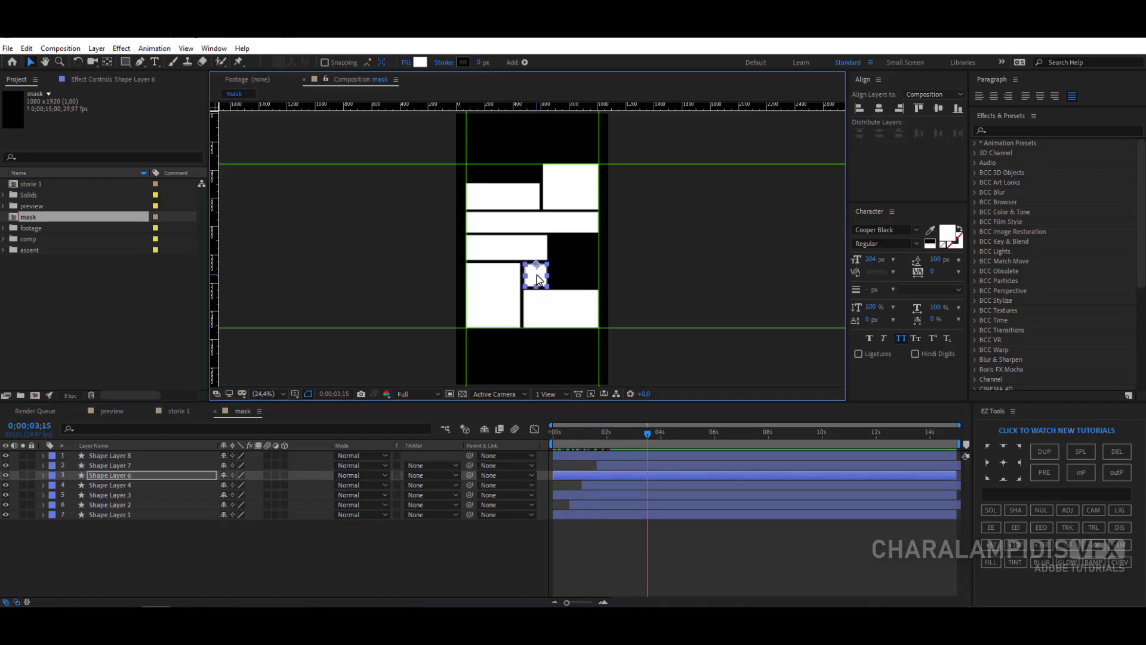
left_click(396, 557)
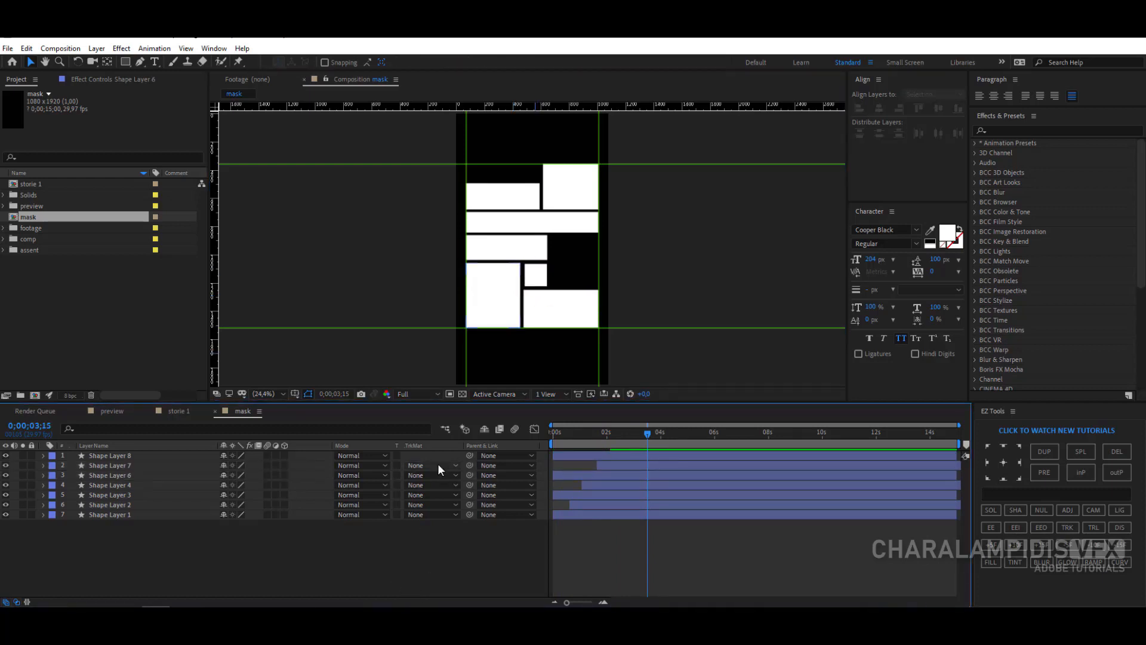
Step: Add a composition marker at Shape Layer 7's last scale keyframe, at 0;00;02;04, and collapse the layer
left_click(623, 468)
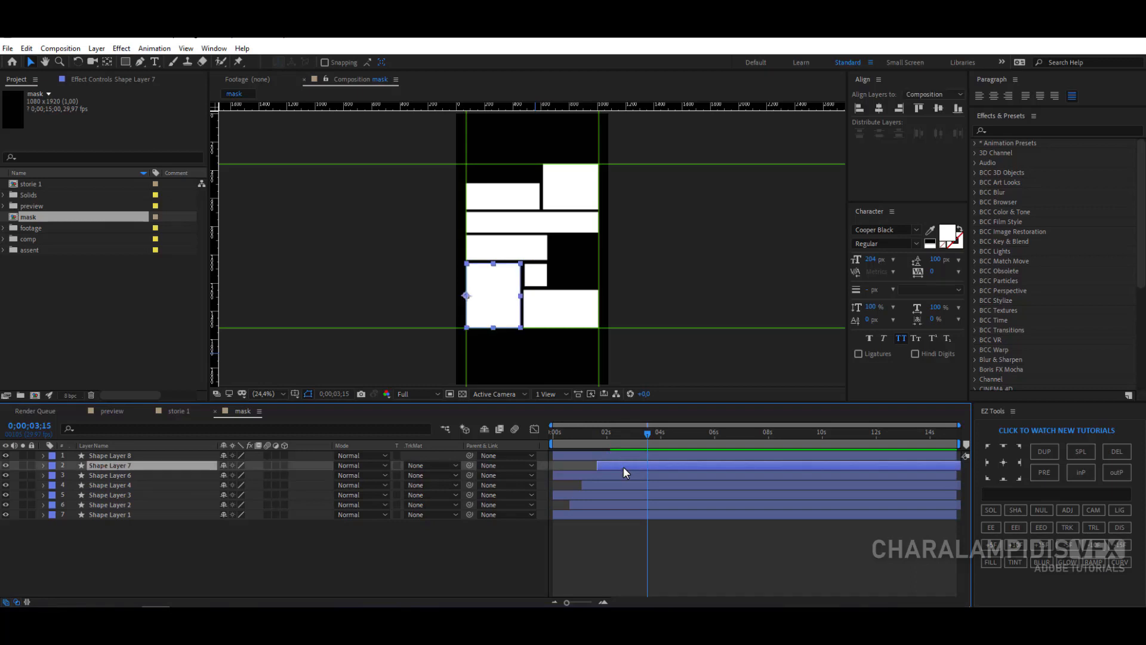
key("u")
left_click_drag(647, 436, 609, 450)
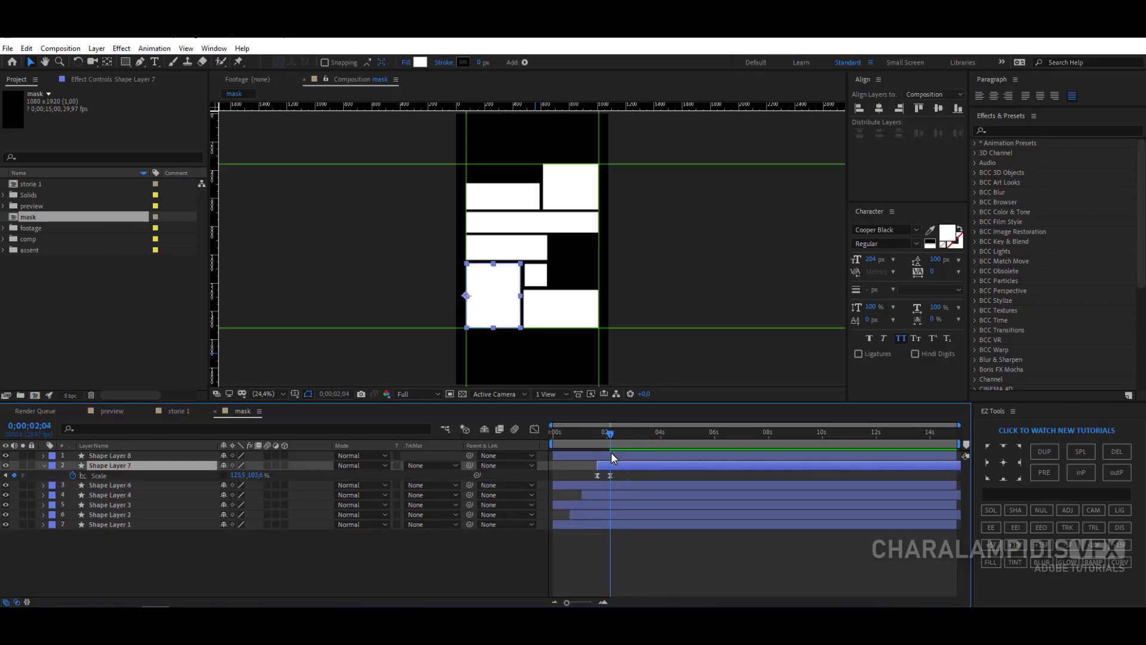
left_click(561, 542)
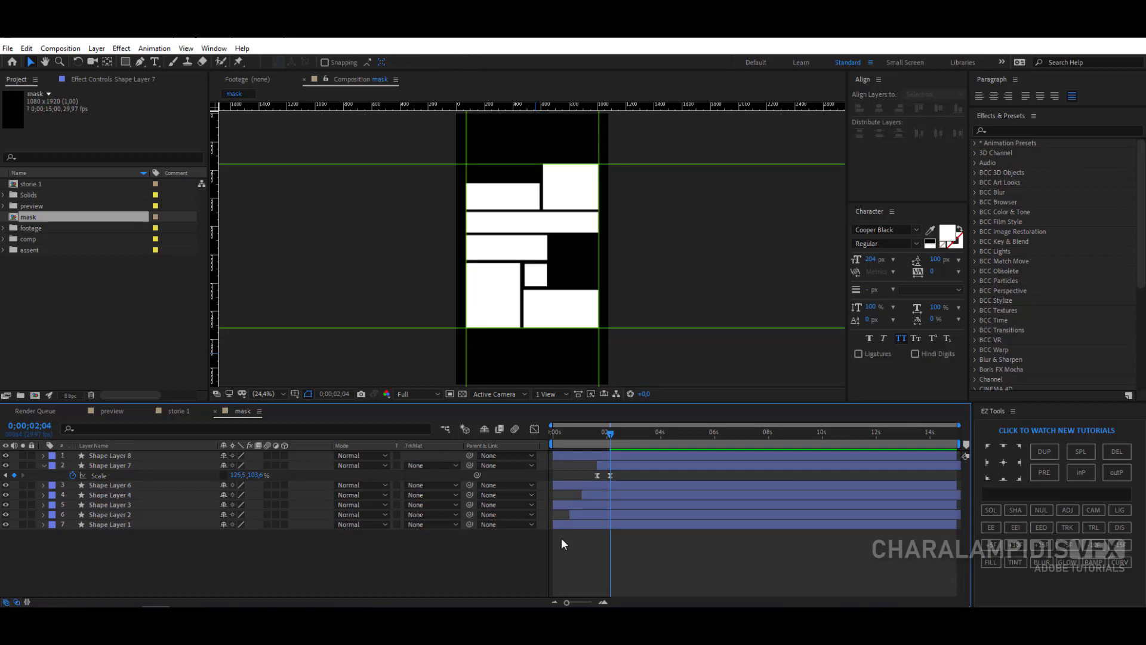
left_click(26, 49)
mouse_move(150, 271)
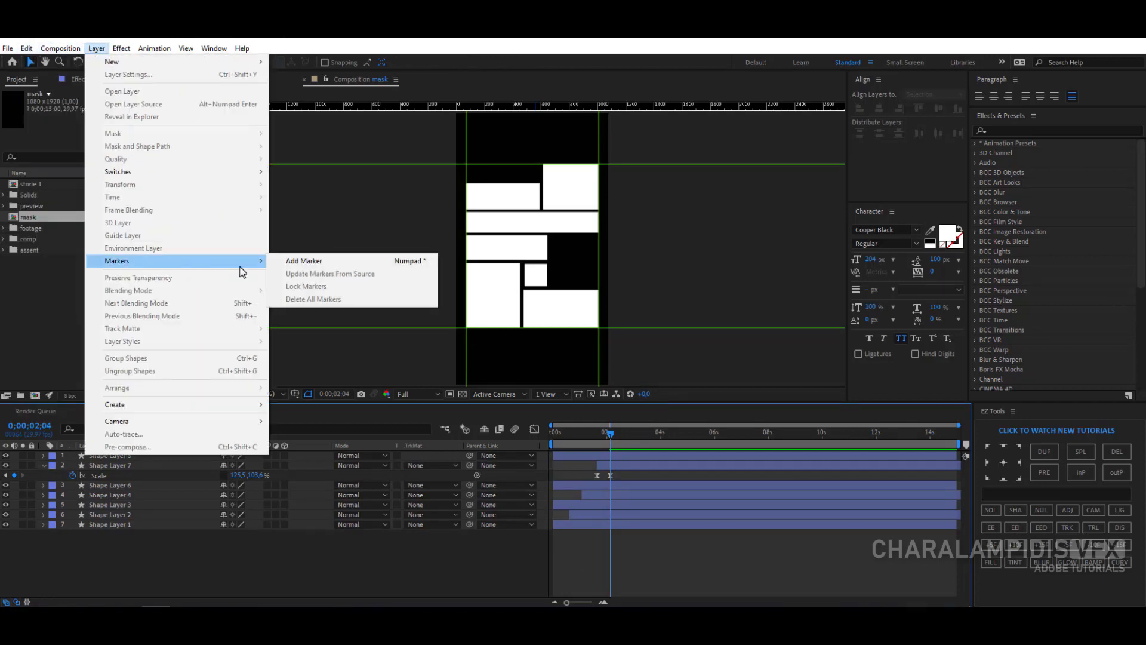
left_click(302, 261)
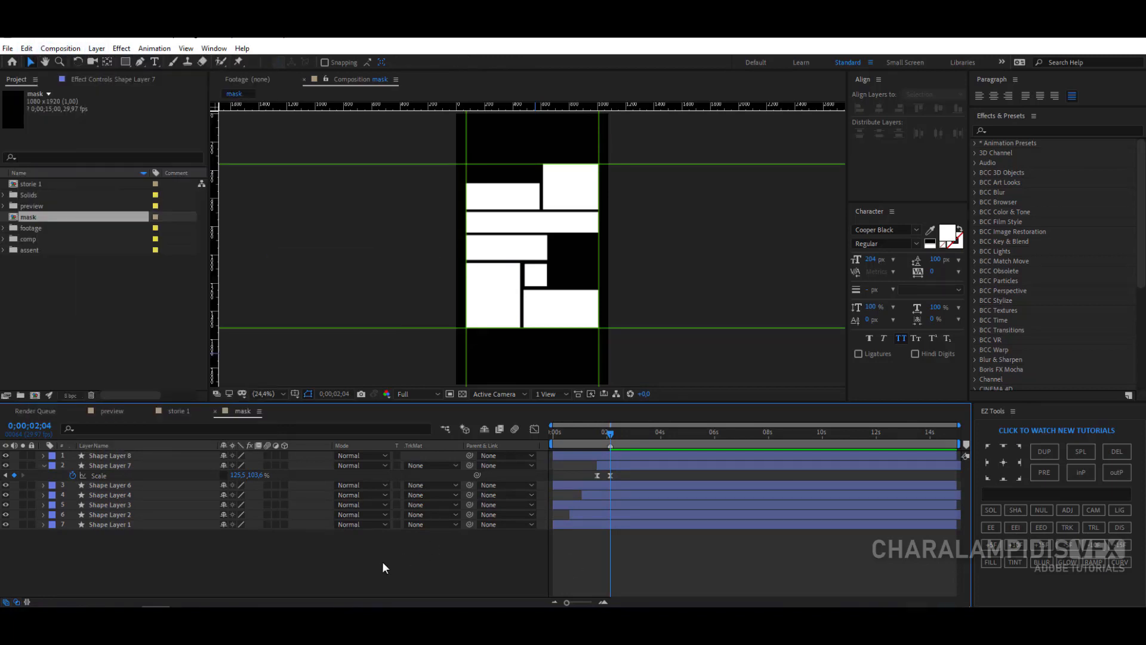
left_click(42, 464)
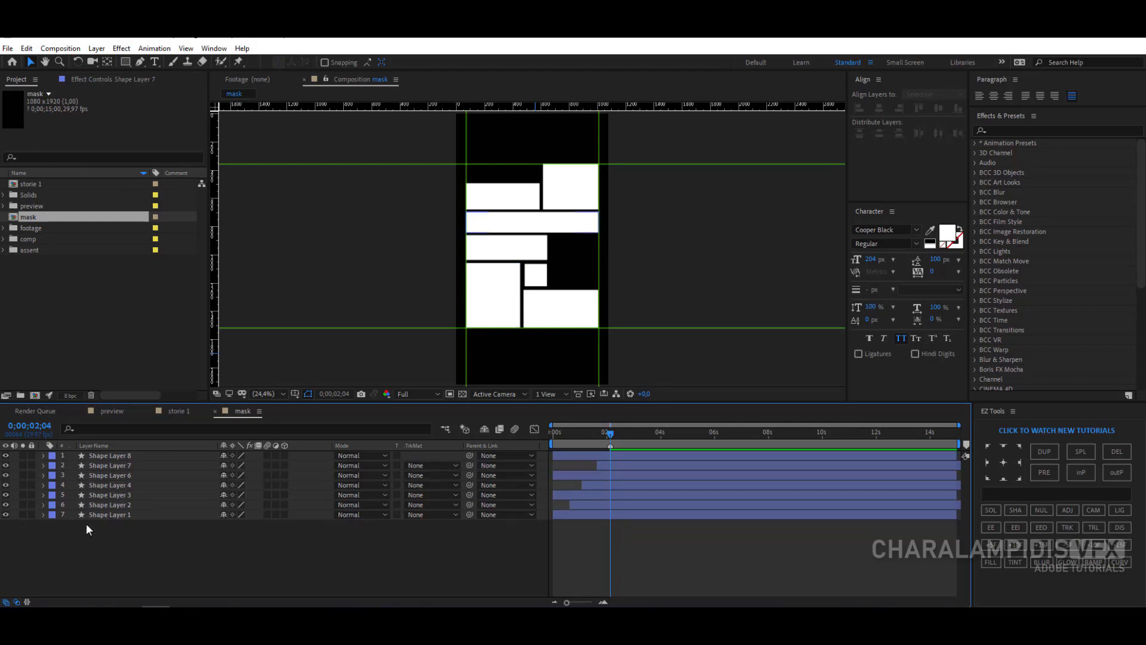
Step: Place the mask composition between red box and BG in storie 1, and hide red box and mask at 0;00;02;04
left_click(176, 412)
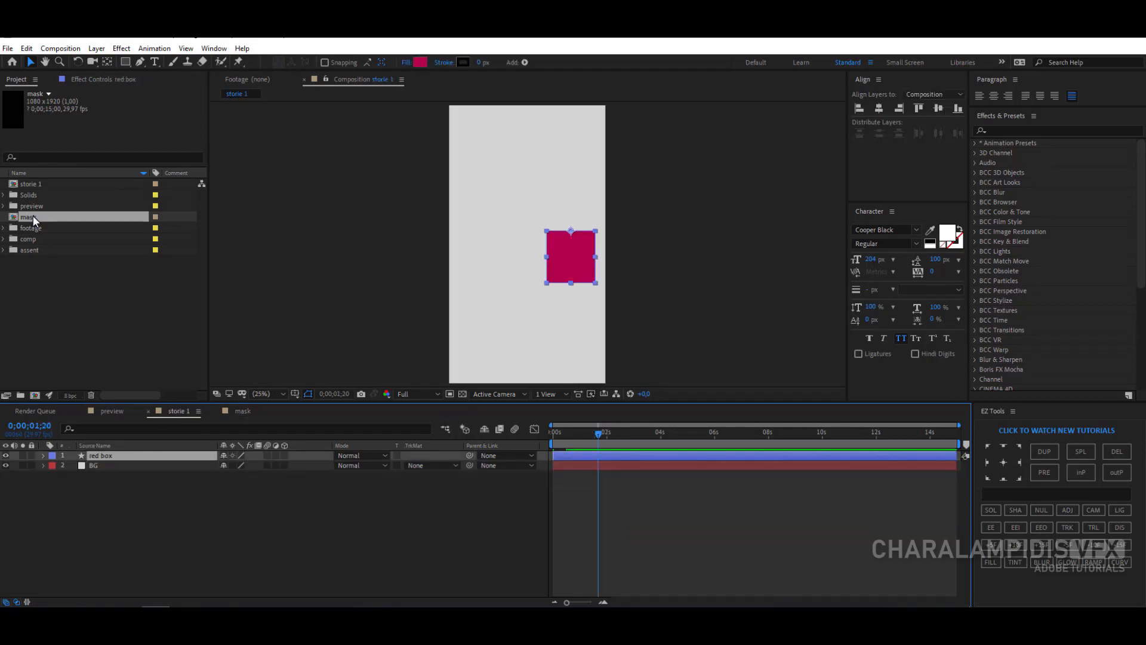
left_click_drag(33, 215, 112, 458)
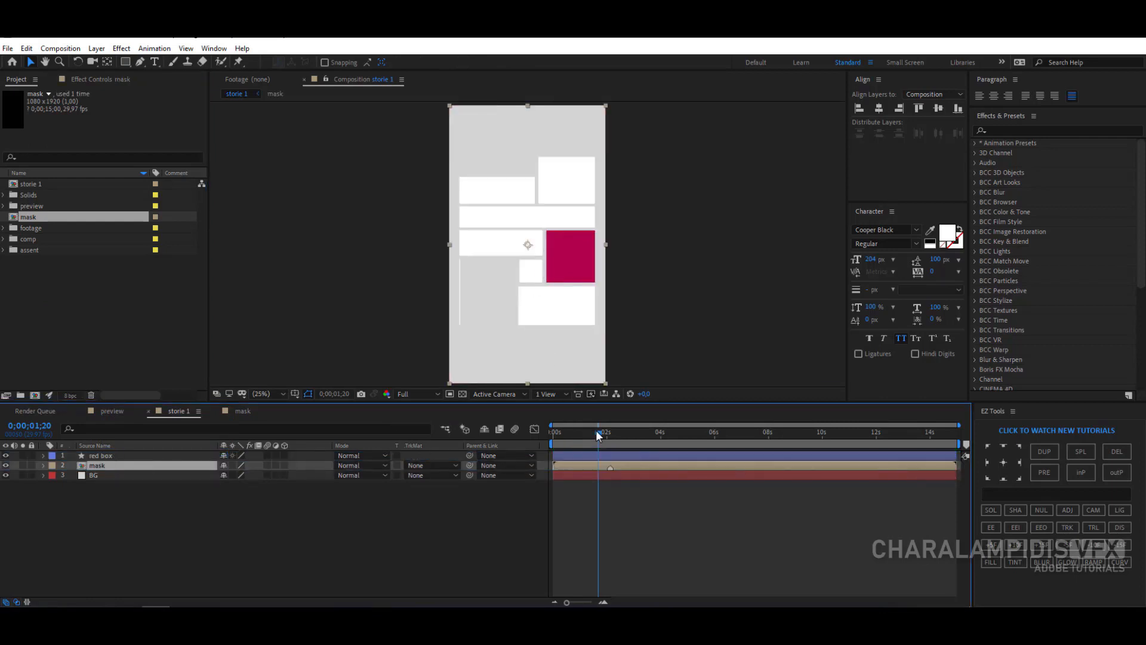
mouse_move(599, 434)
left_mouse_down()
mouse_move(634, 441)
mouse_move(614, 439)
left_mouse_up()
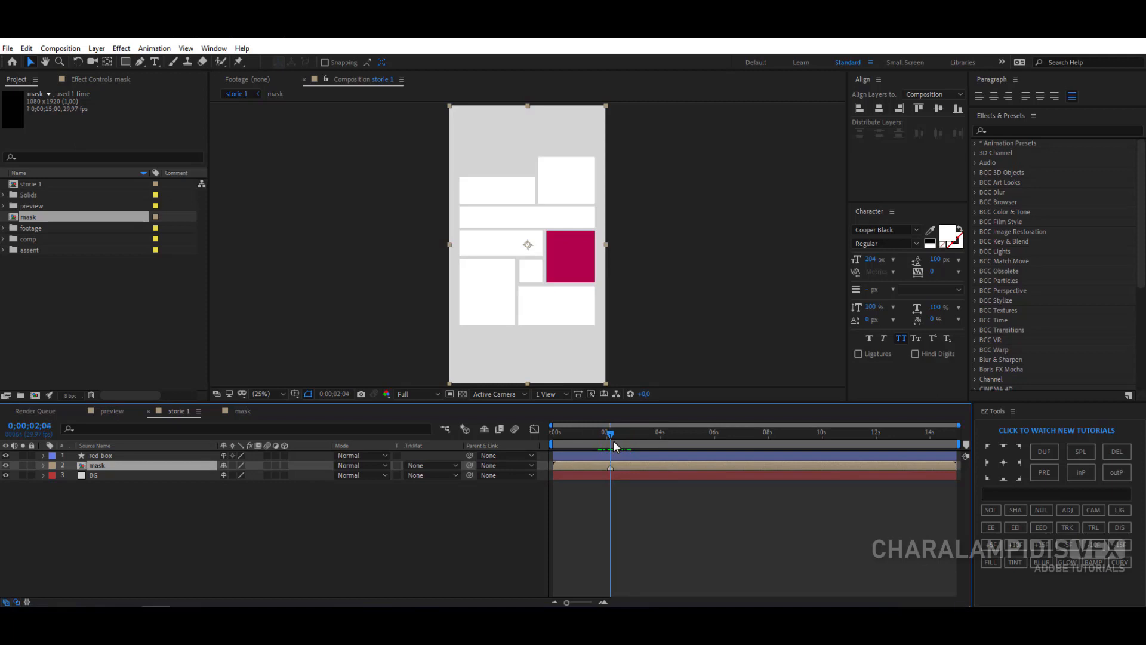
left_click(250, 524)
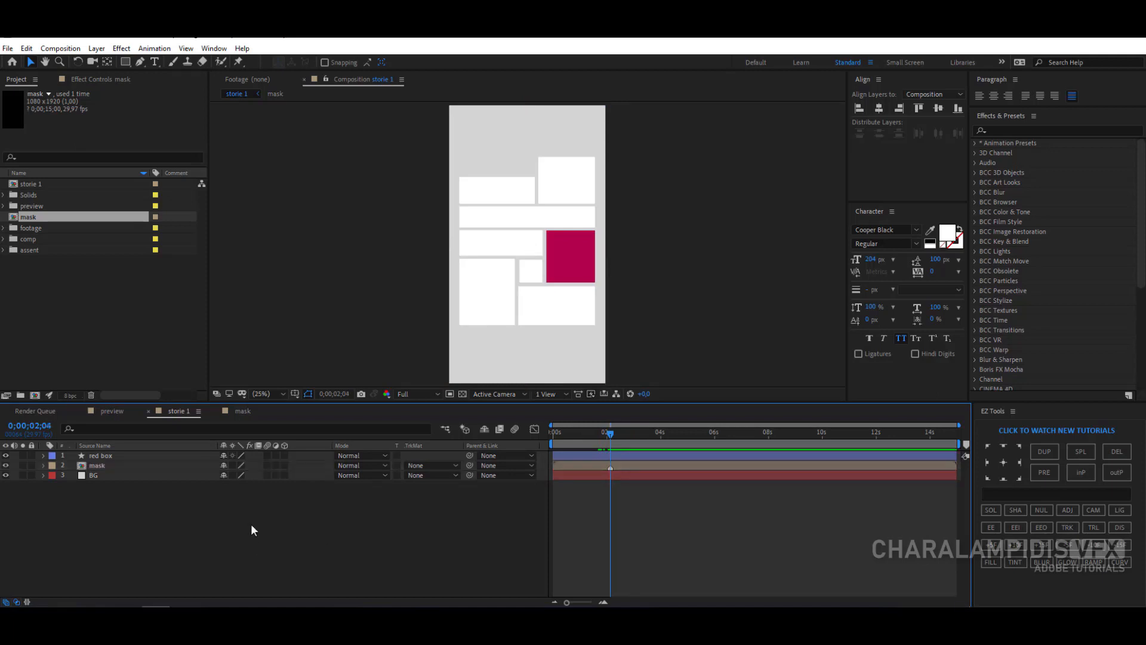
left_click(6, 455)
left_click(5, 465)
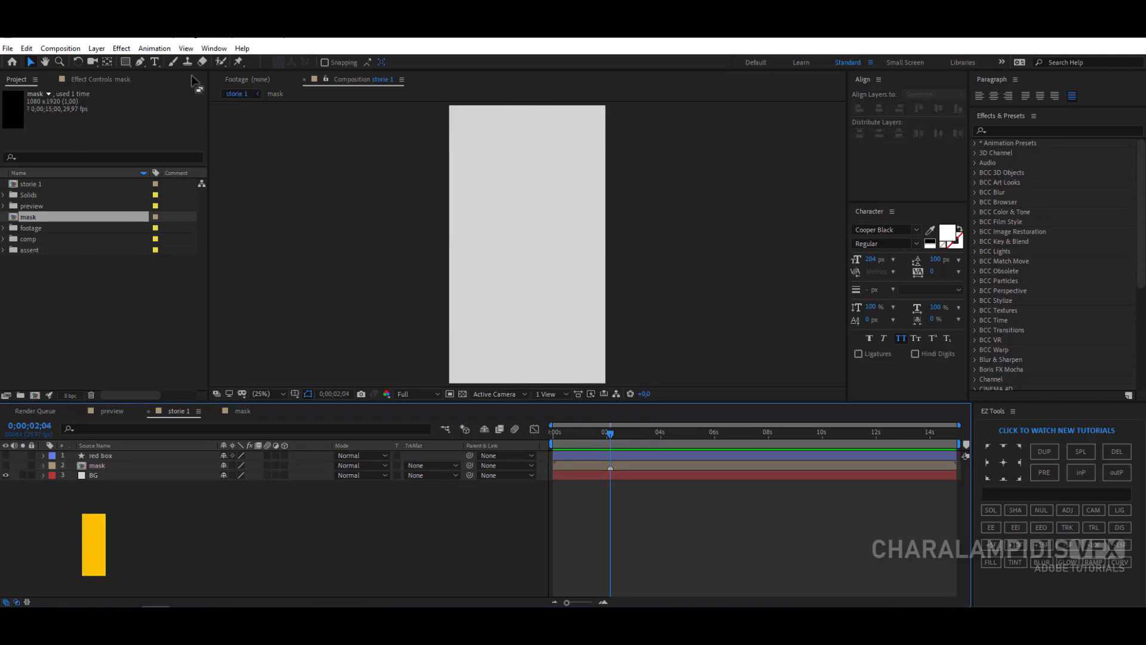
Step: Create a rectangle shape layer covering the whole storie 1 frame, filled with blue 00A2FF
left_click(127, 60)
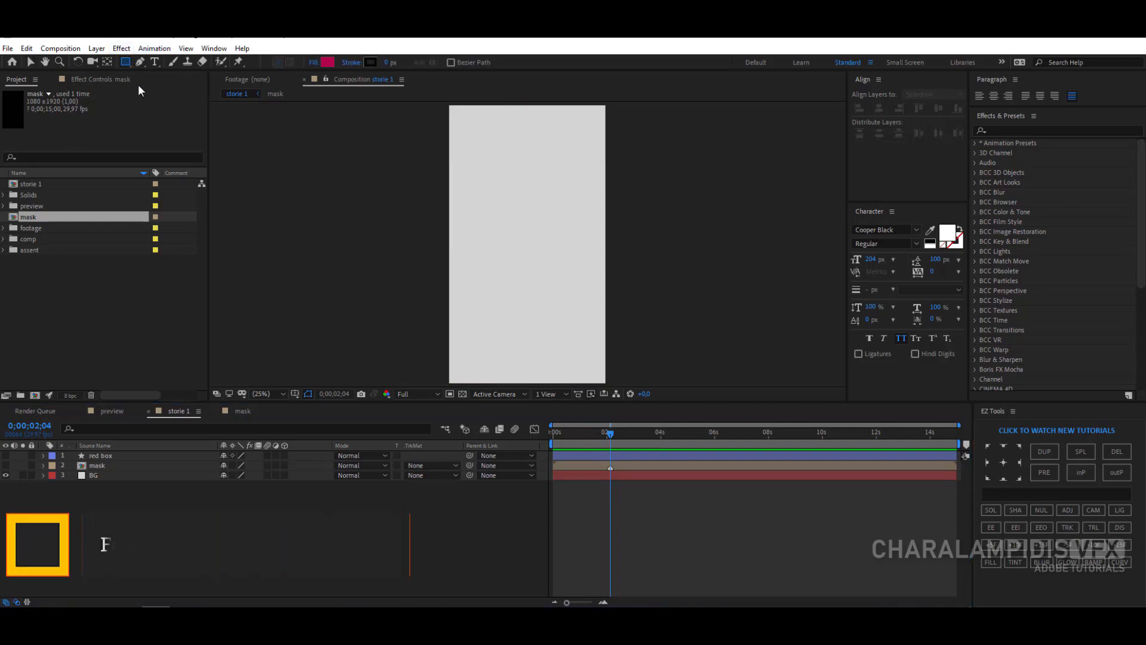
left_click(327, 62)
left_click_drag(775, 285, 762, 197)
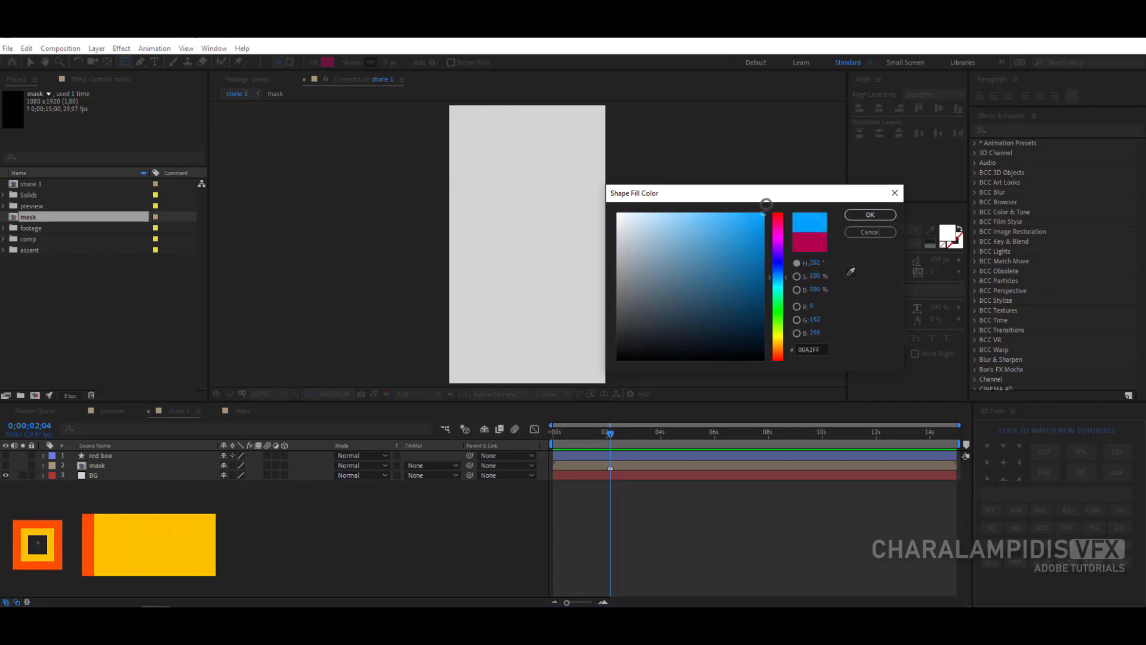
left_click(860, 218)
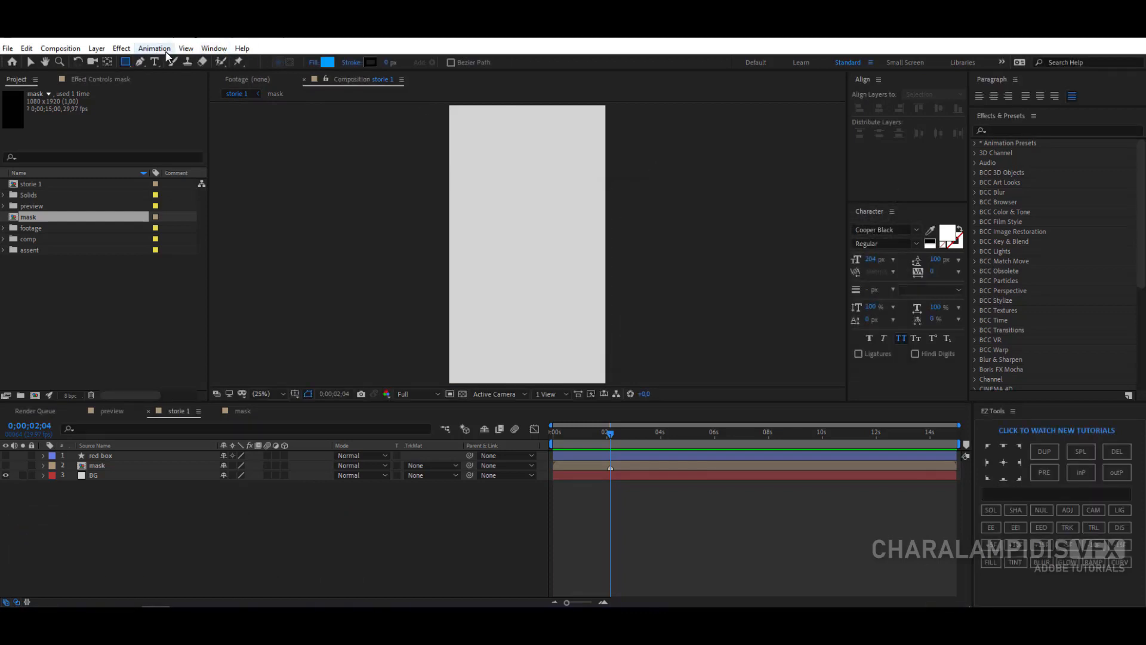
double_click(124, 59)
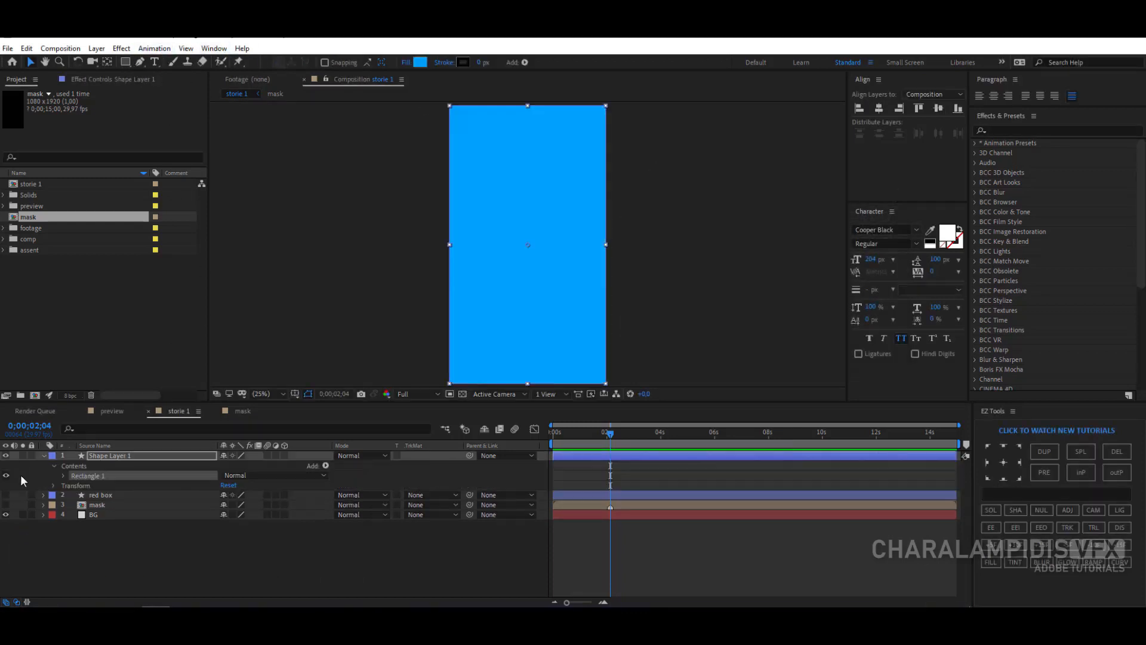
Step: Rename the blue rectangle's layer as "shape-01" and show its Rotation property
left_click(99, 454)
key("Return")
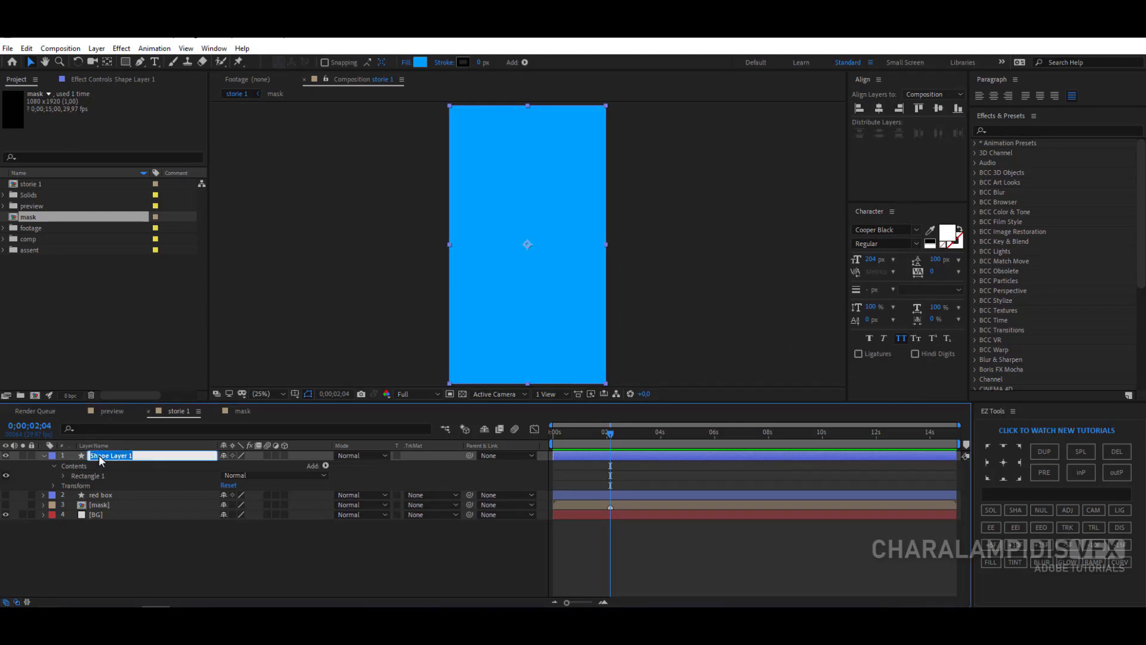
type("shape-01")
key("Return")
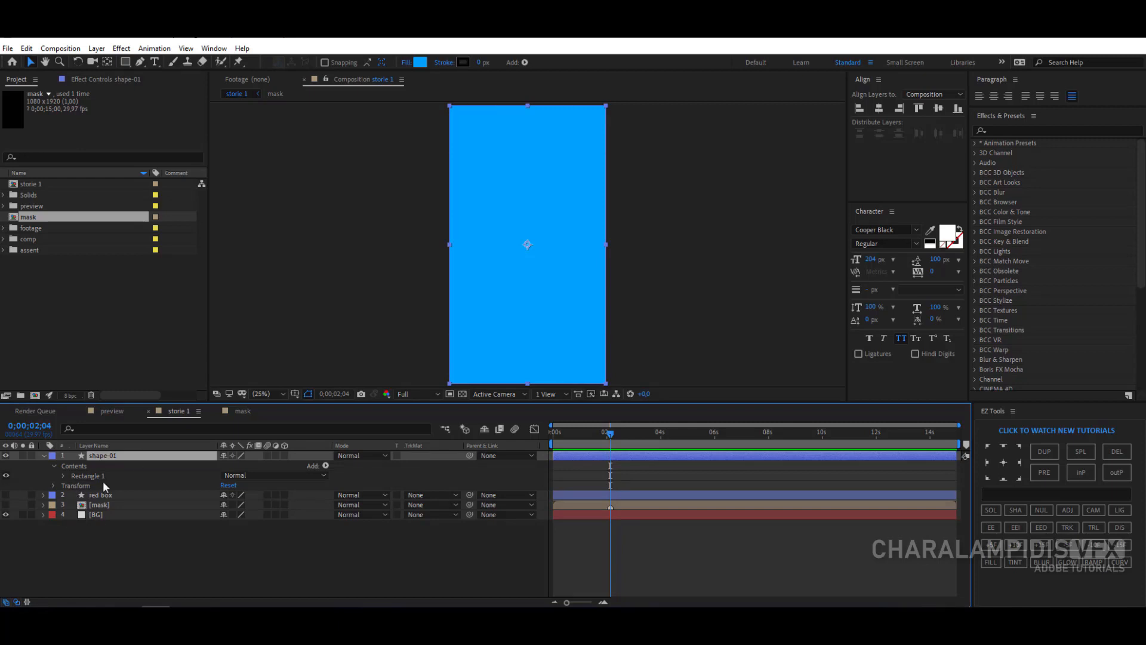
key("r")
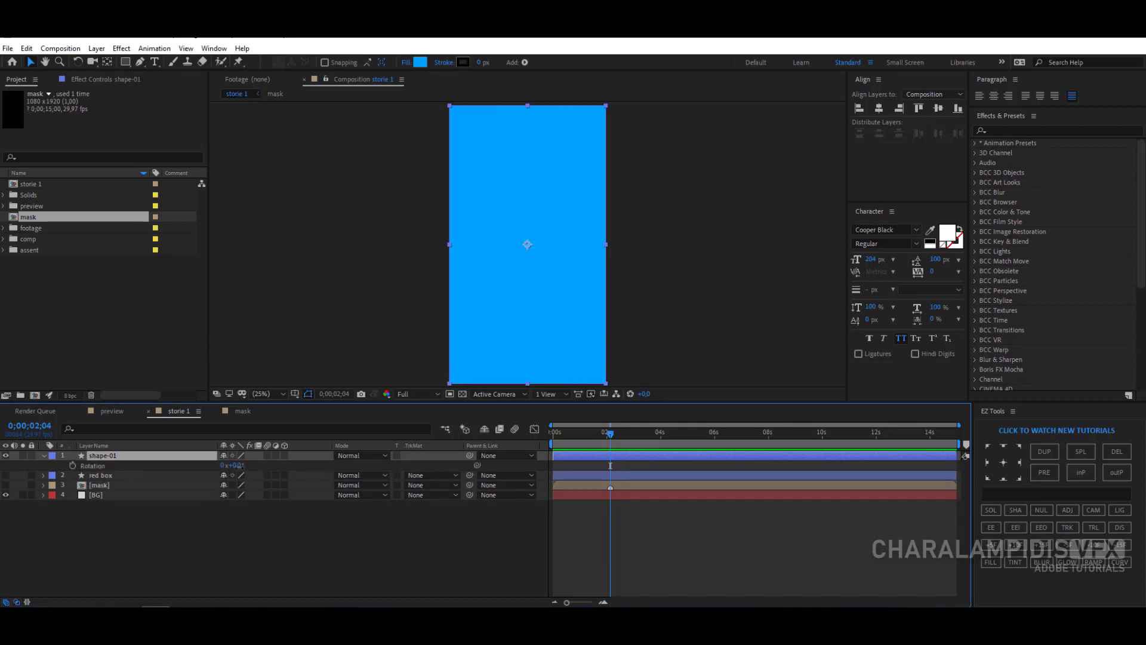
Step: Rotate shape-01 to 35° and stretch its height to 128% so it extends past the frame
left_click_drag(236, 465, 258, 467)
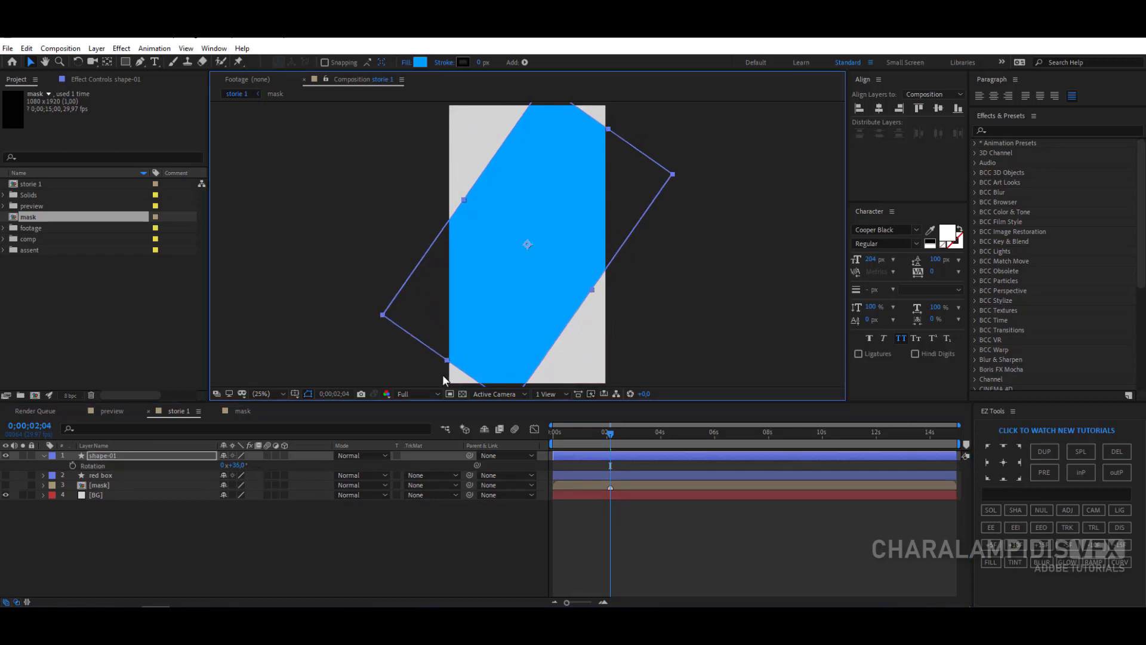
key("comma")
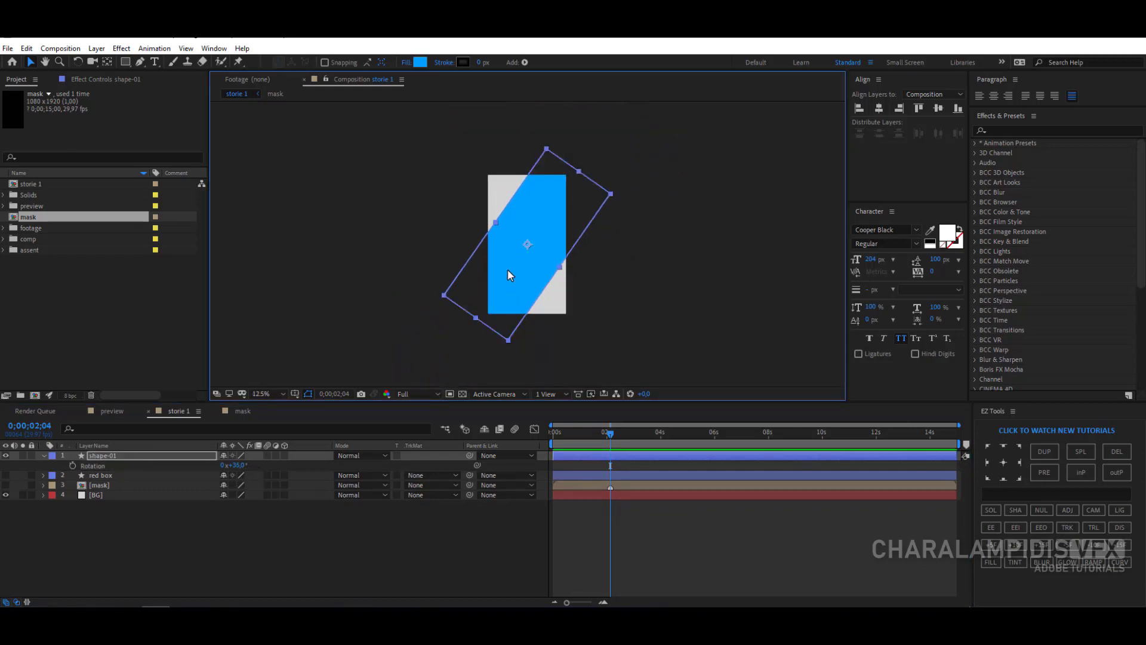
left_click(105, 455)
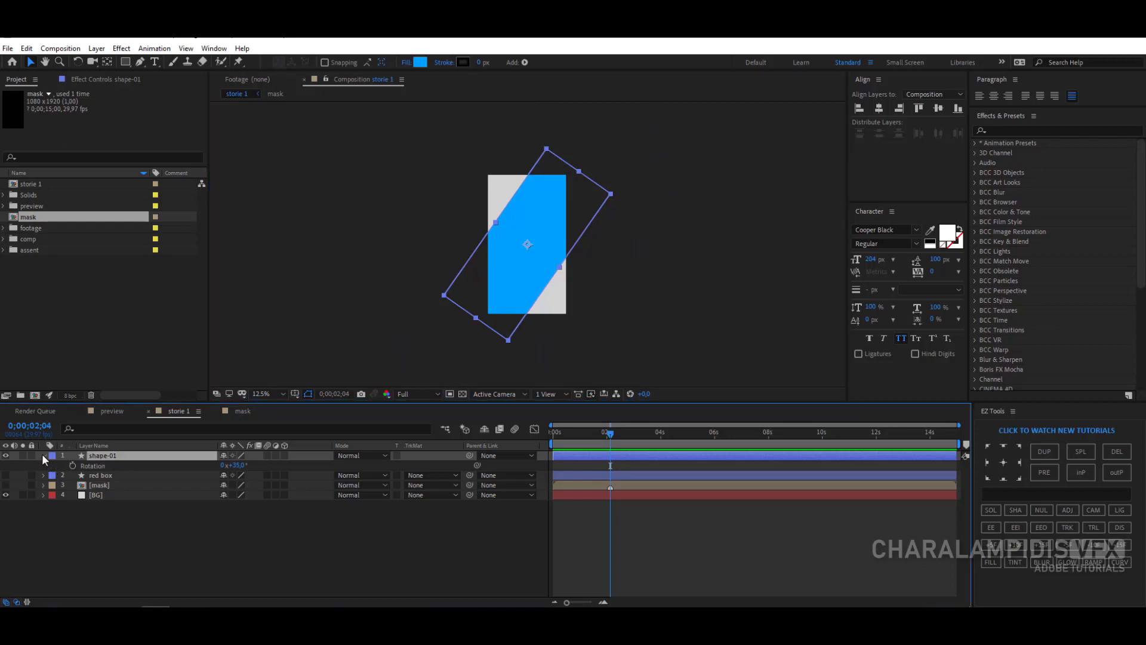
left_click(43, 455)
Step: Duplicate shape-01 as a stripe with 10% horizontal scale and place it just beyond the large shape's upper-left edge, leaving a thin gap
key("ctrl+d")
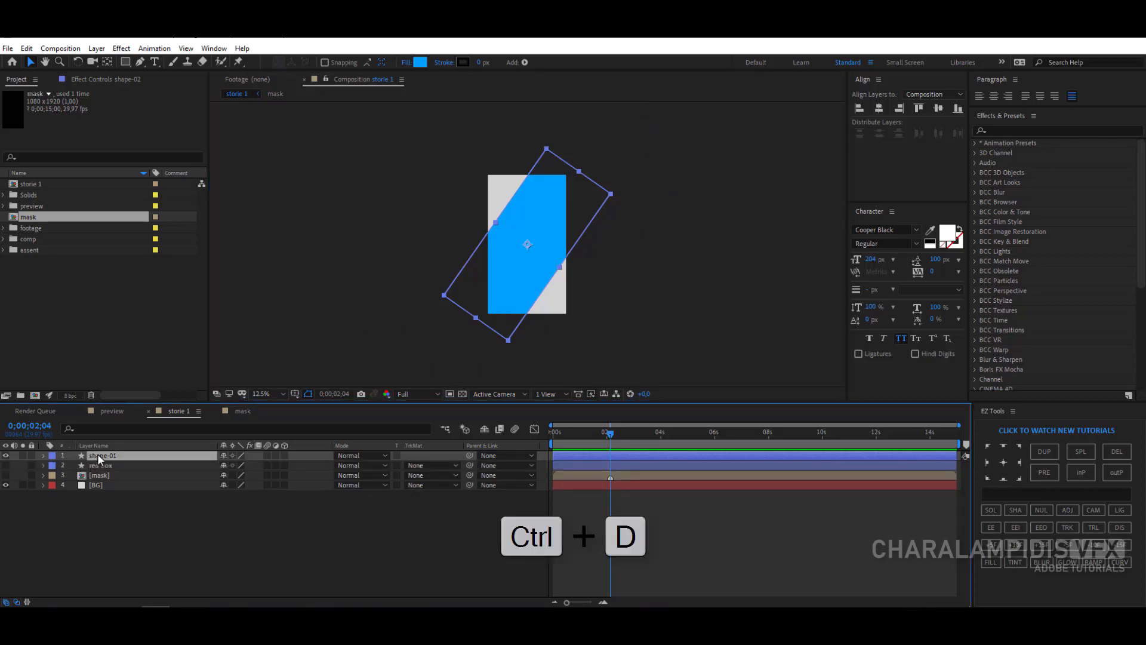
key("s")
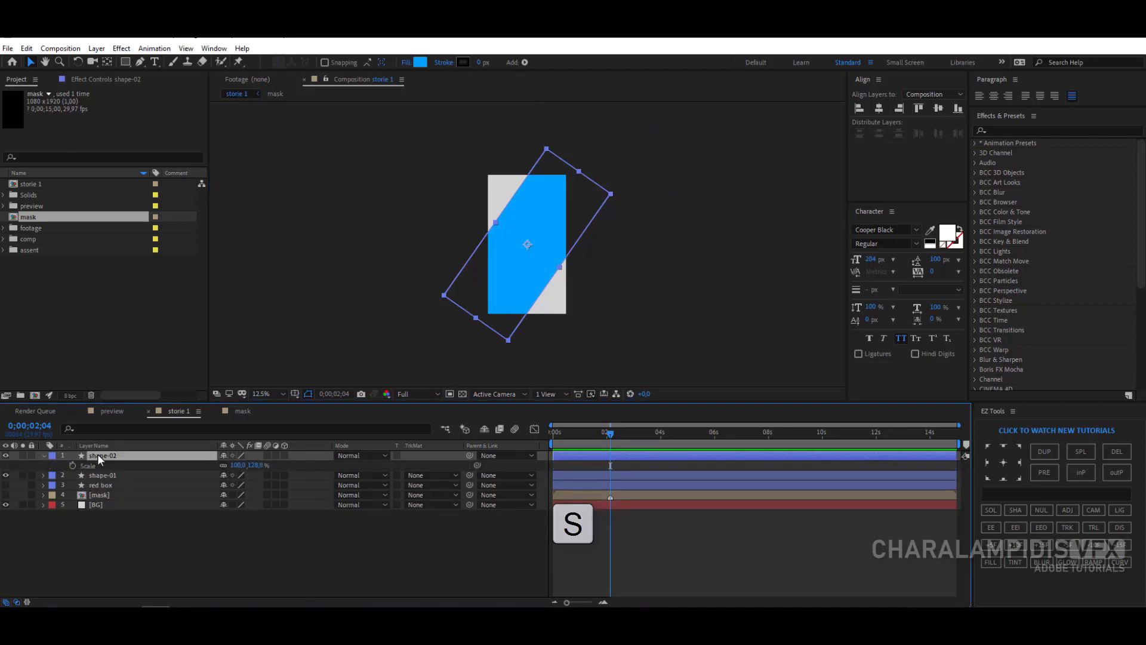
left_click(238, 465)
type("10")
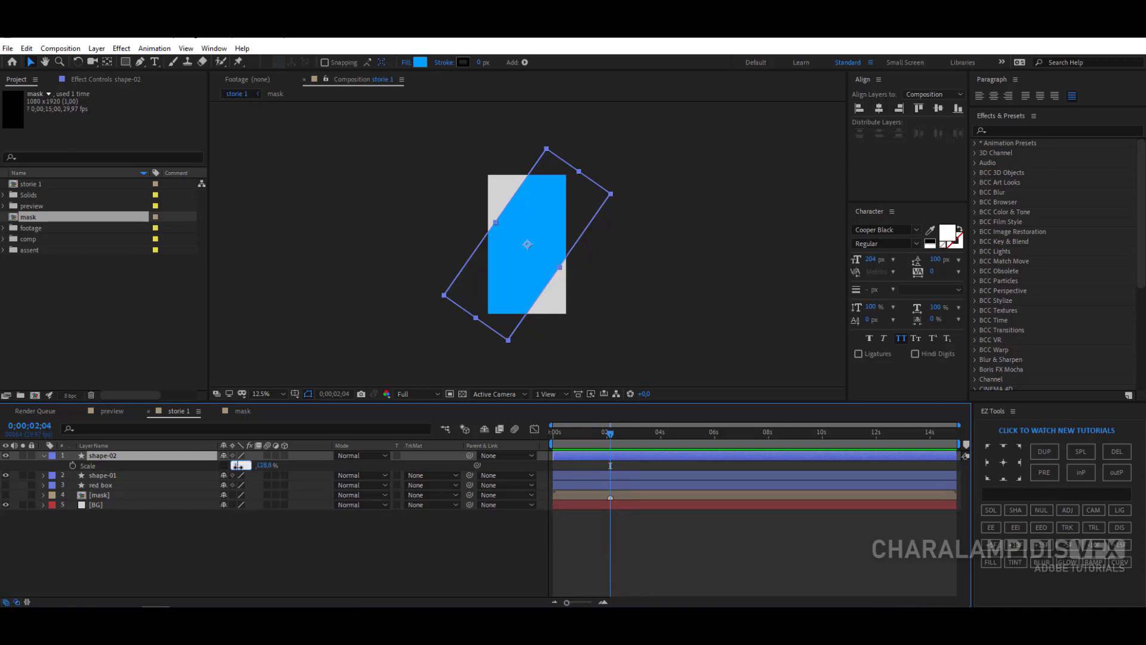
key("Return")
scroll(471, 227, "up", 2)
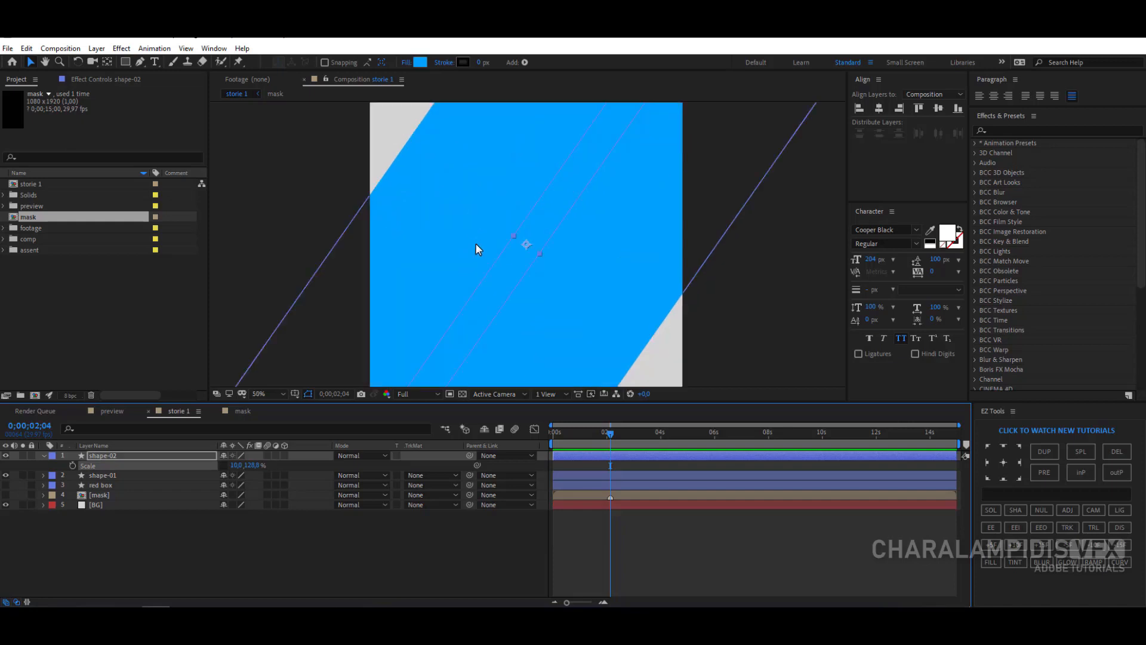
left_click_drag(503, 285, 379, 145)
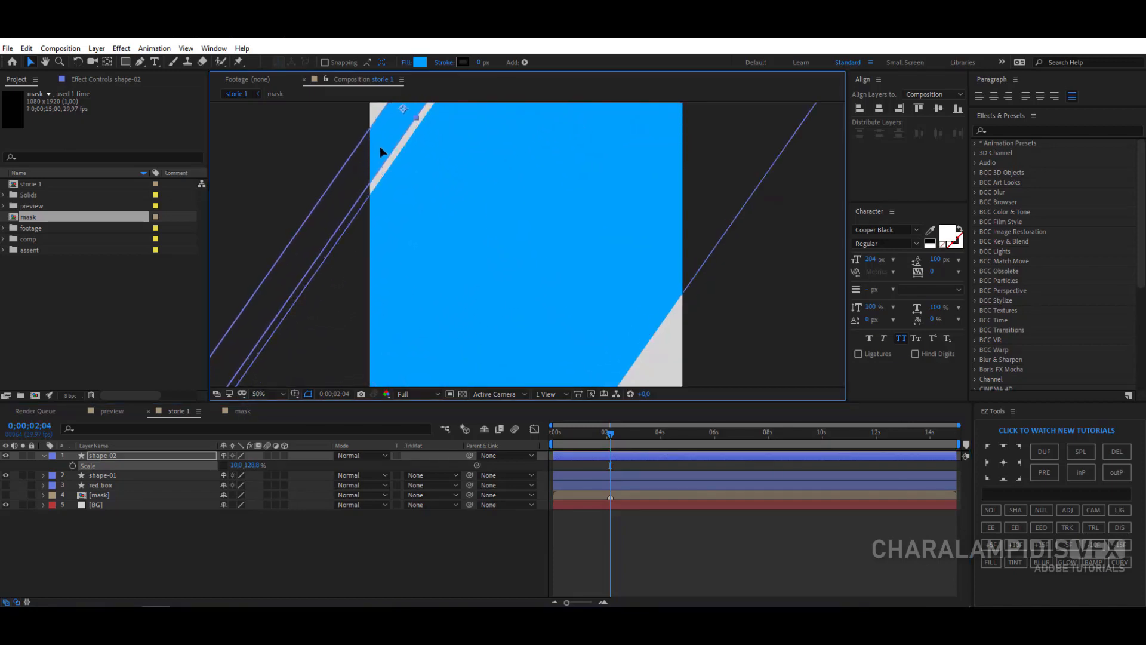
Step: Duplicate the shape-02 stripe and place the copy just beyond the large shape's lower-right edge, then collapse the layer properties
left_click(102, 453)
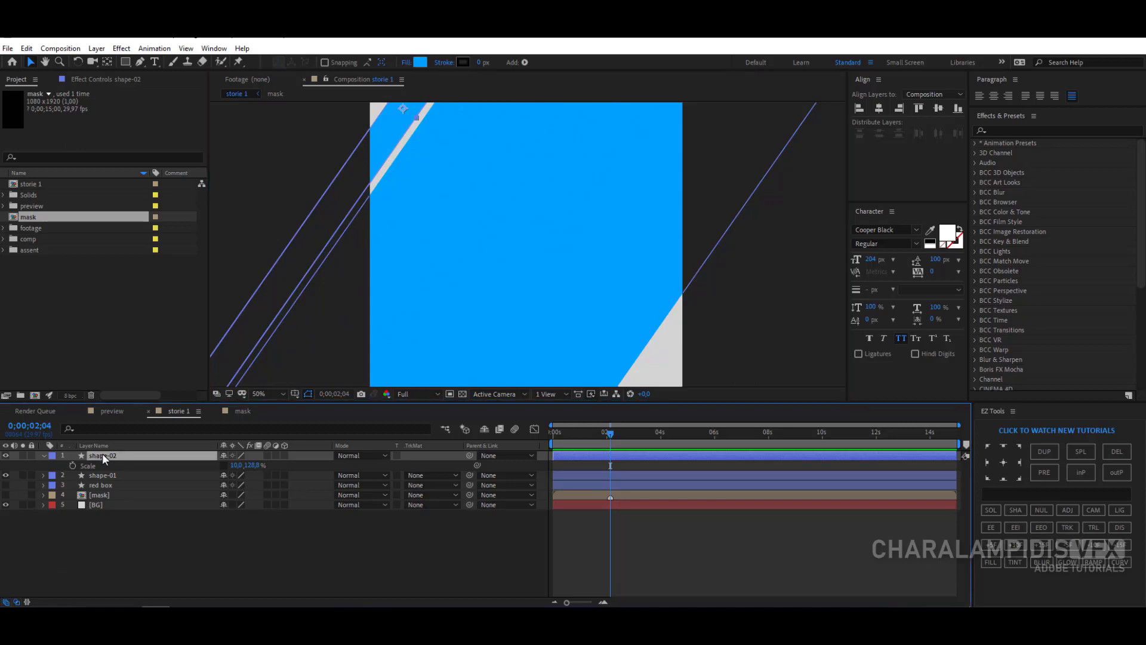
key("ctrl+d")
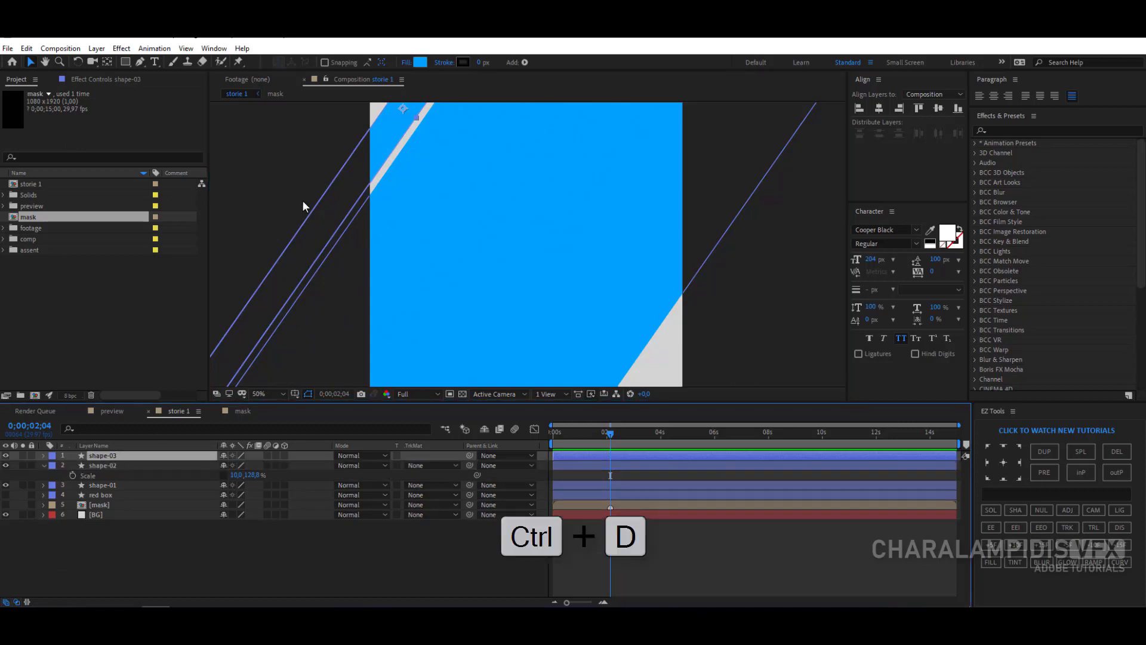
left_click_drag(394, 130, 662, 362)
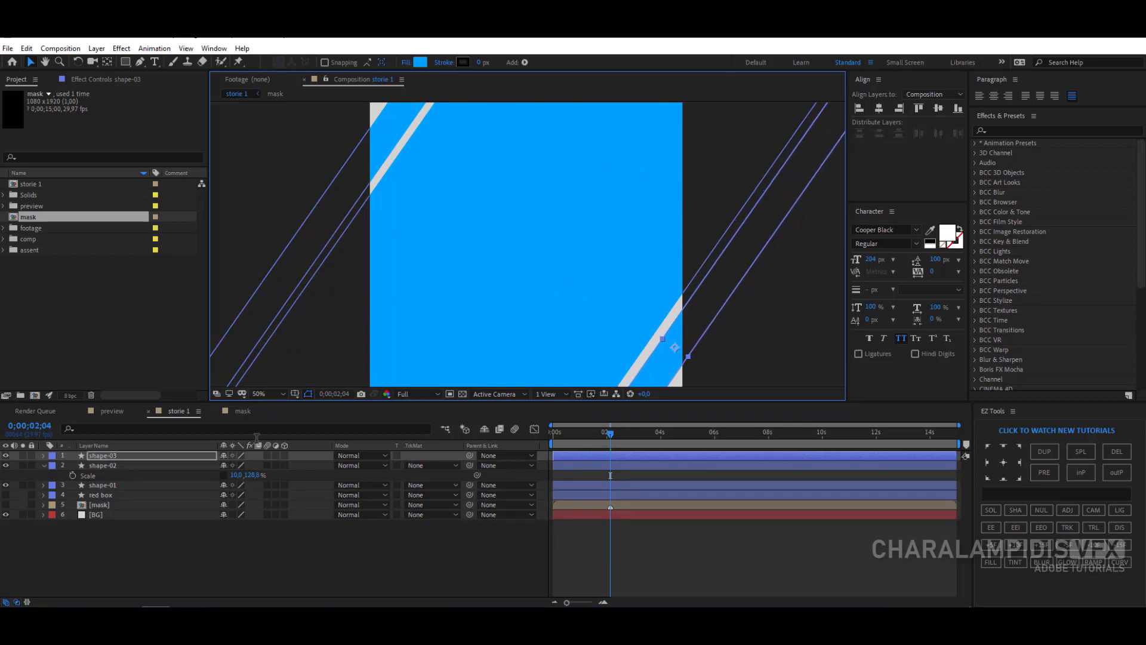
left_click(268, 394)
left_click(283, 195)
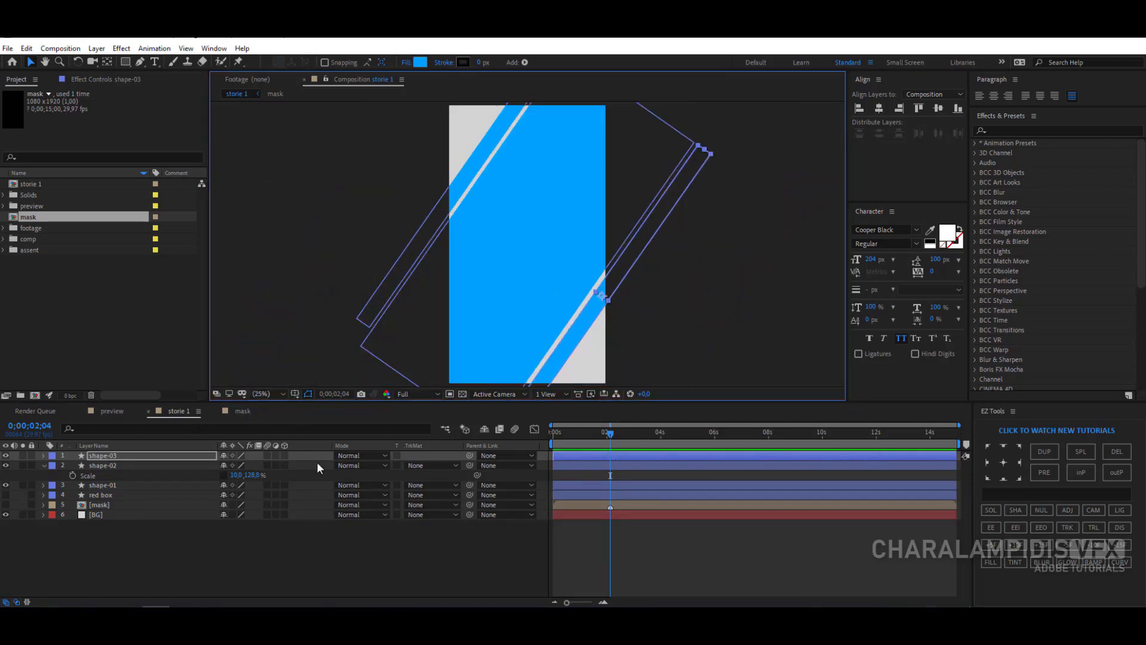
left_click(238, 565)
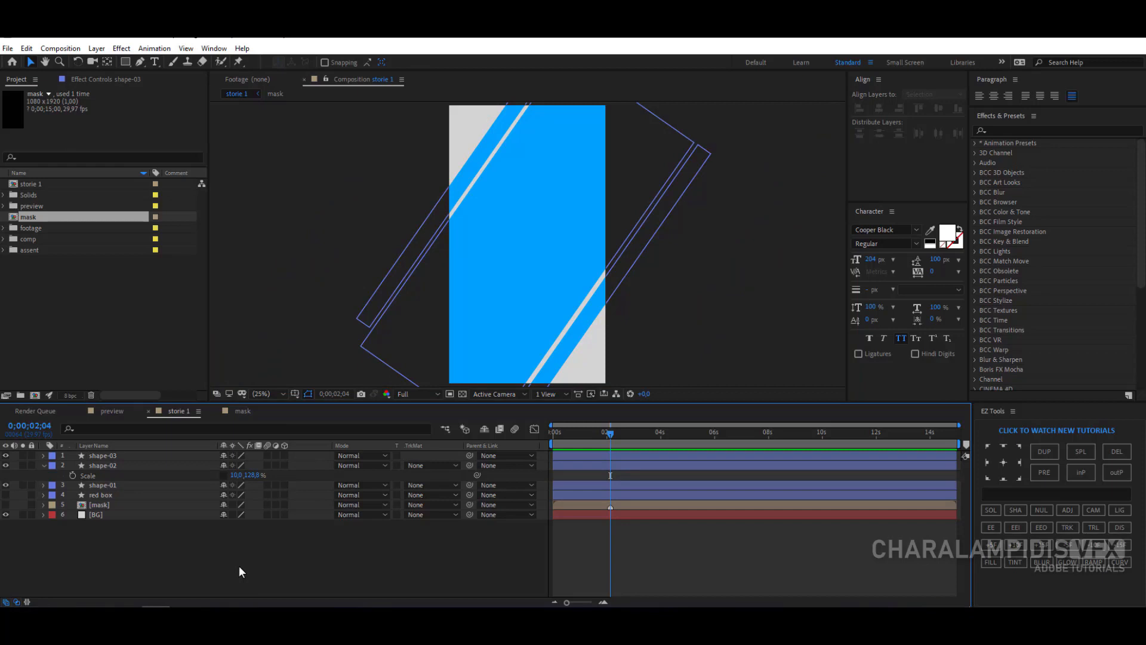
key("u")
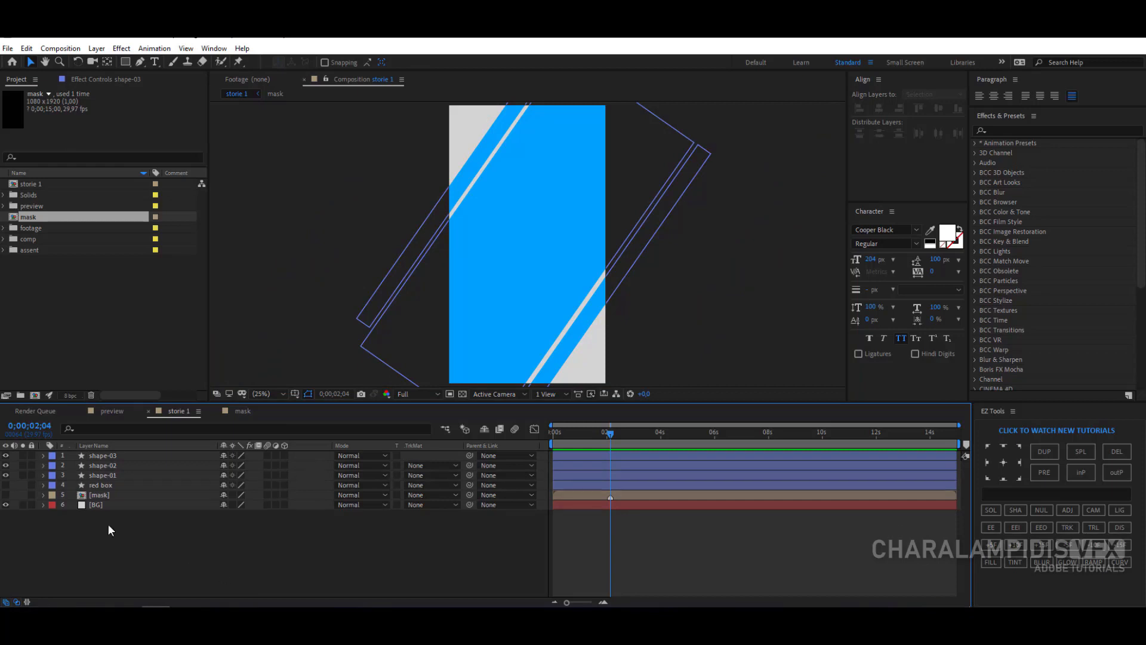
Step: Give shape-01, shape-02 and shape-03 the Yellow label and move their anchor points to the bottom centre
left_click(107, 456)
left_click(113, 475, "shift")
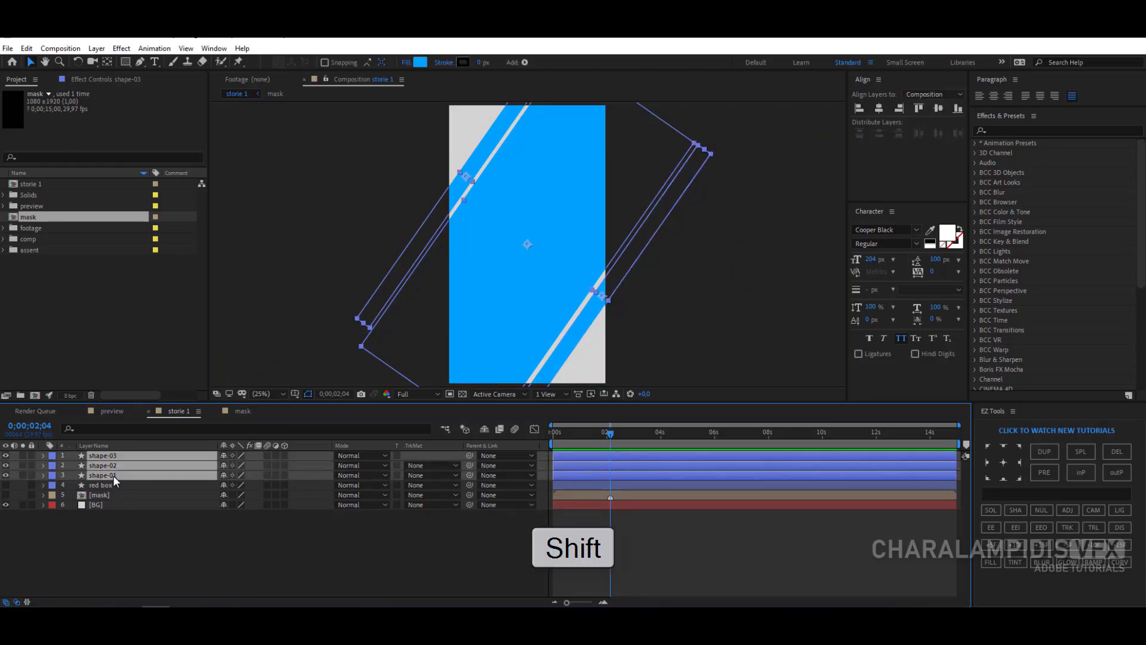
left_click(51, 455)
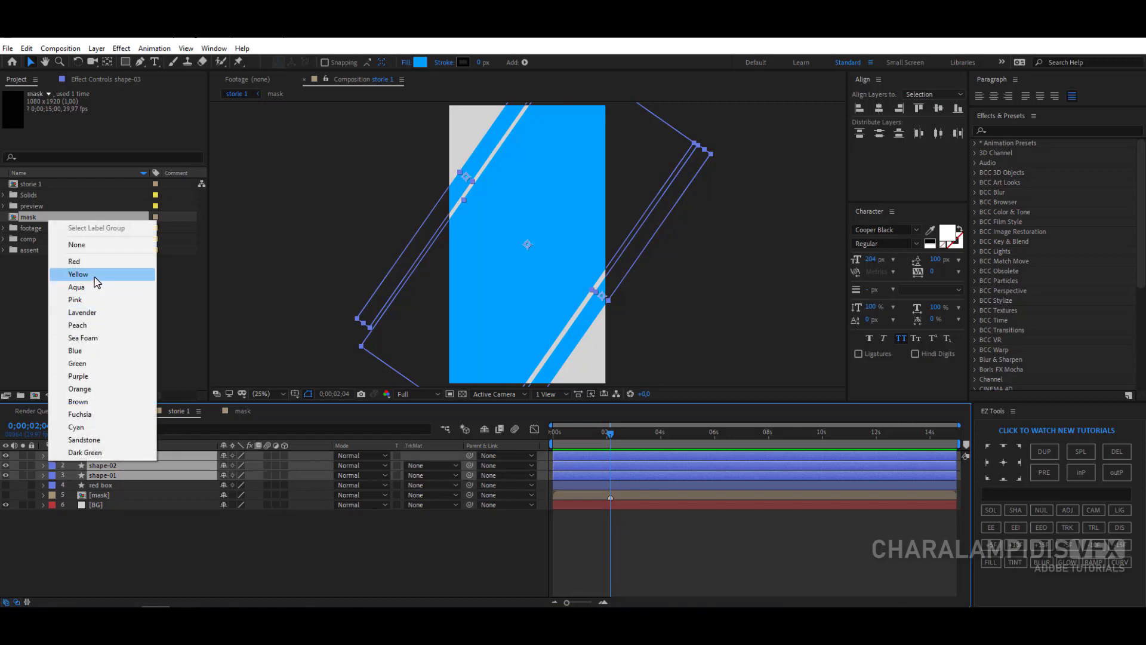
left_click(89, 274)
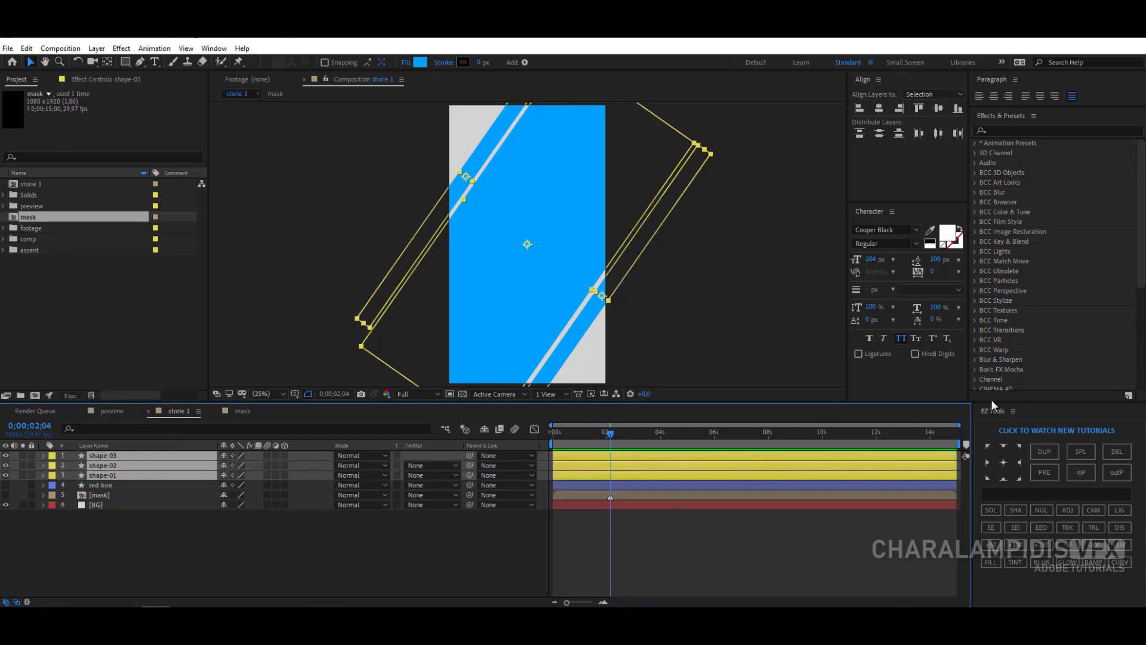
left_click(1003, 476)
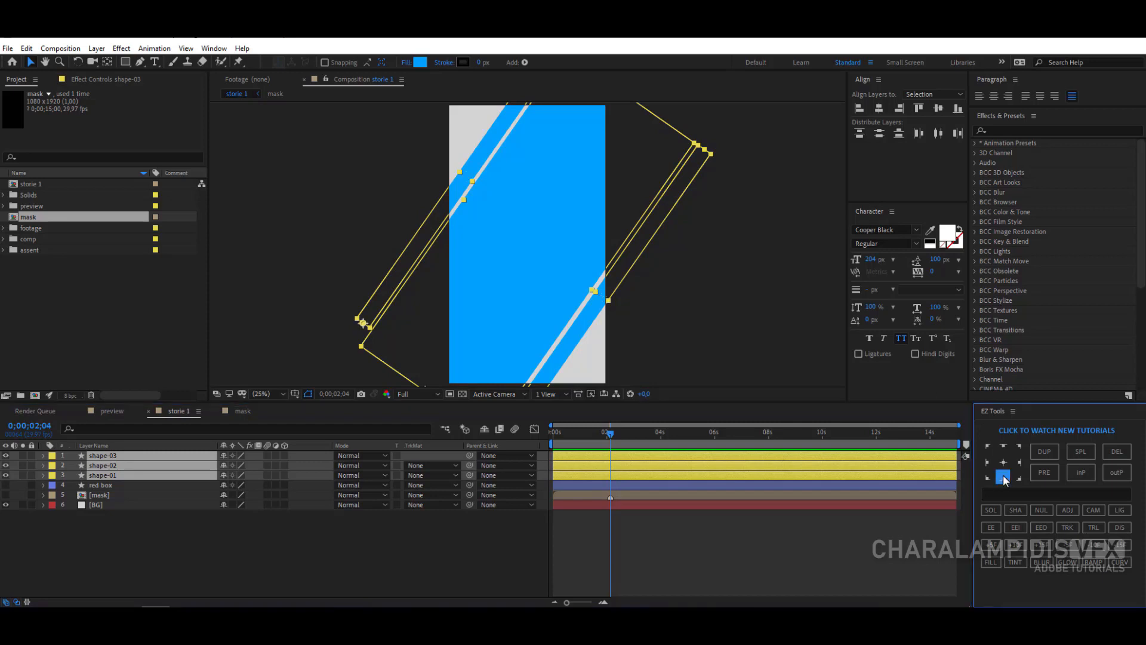
left_click(434, 554)
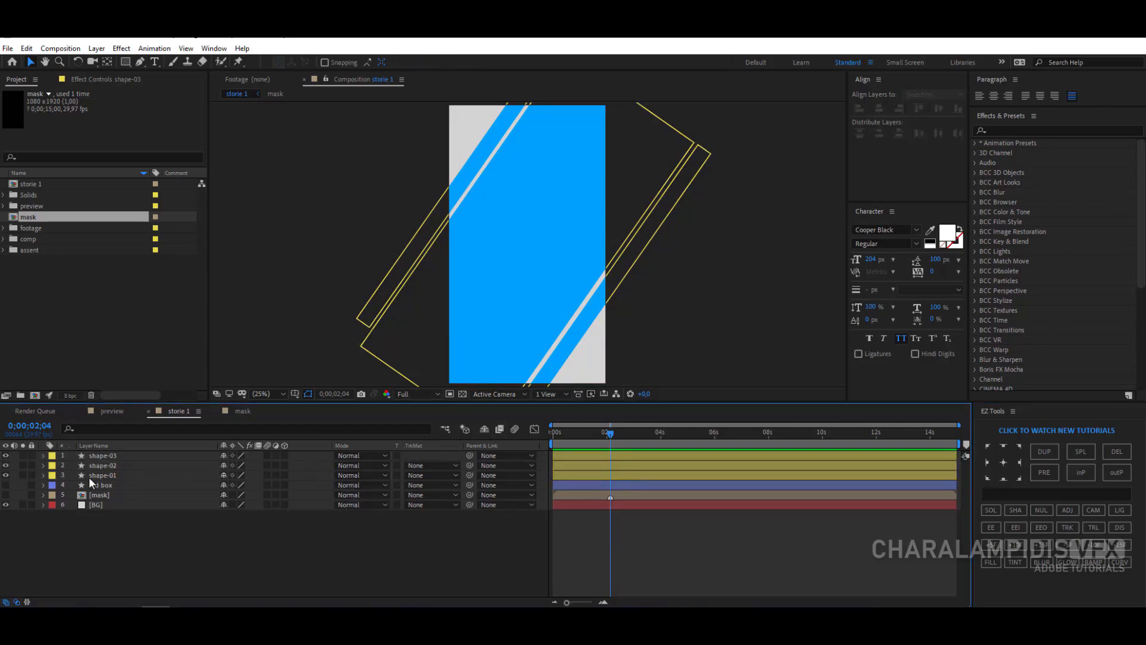
Step: Place the red box and mask layers above the three shape layers and make both visible again
left_click(99, 496)
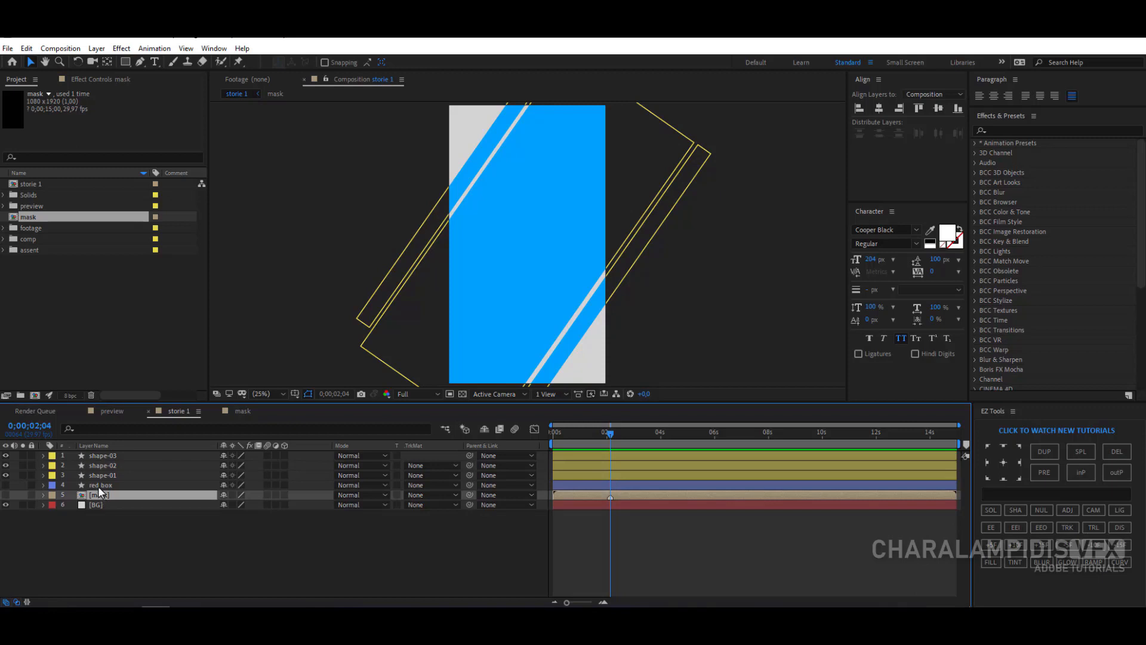
left_click(99, 485, "shift")
left_click_drag(99, 485, 101, 456)
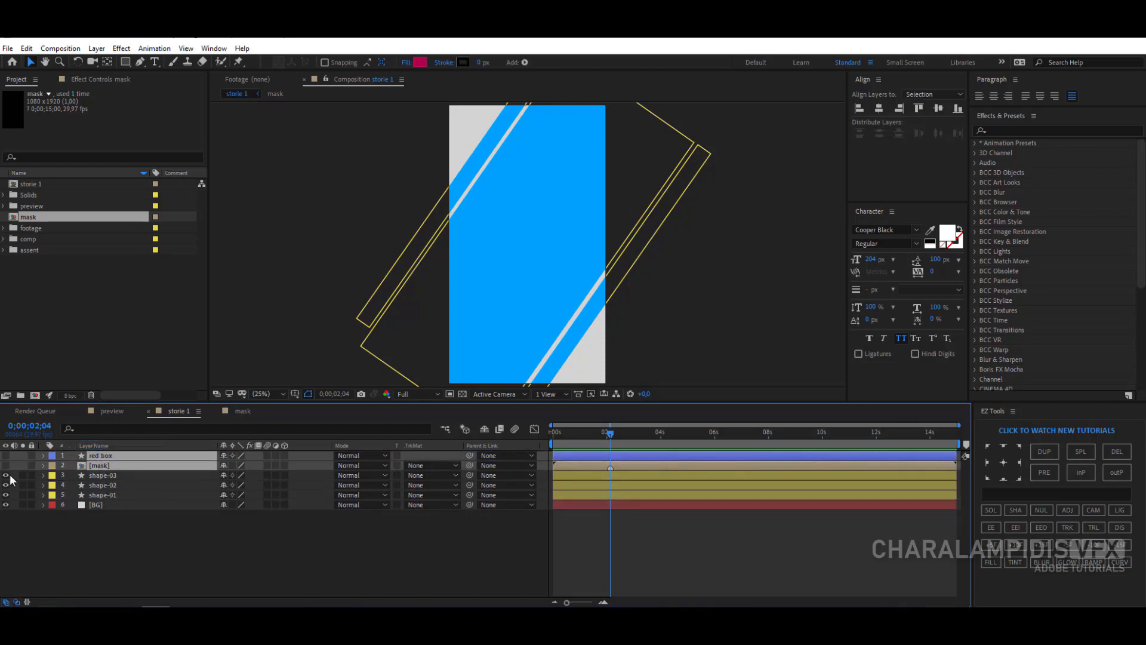
left_click(121, 538)
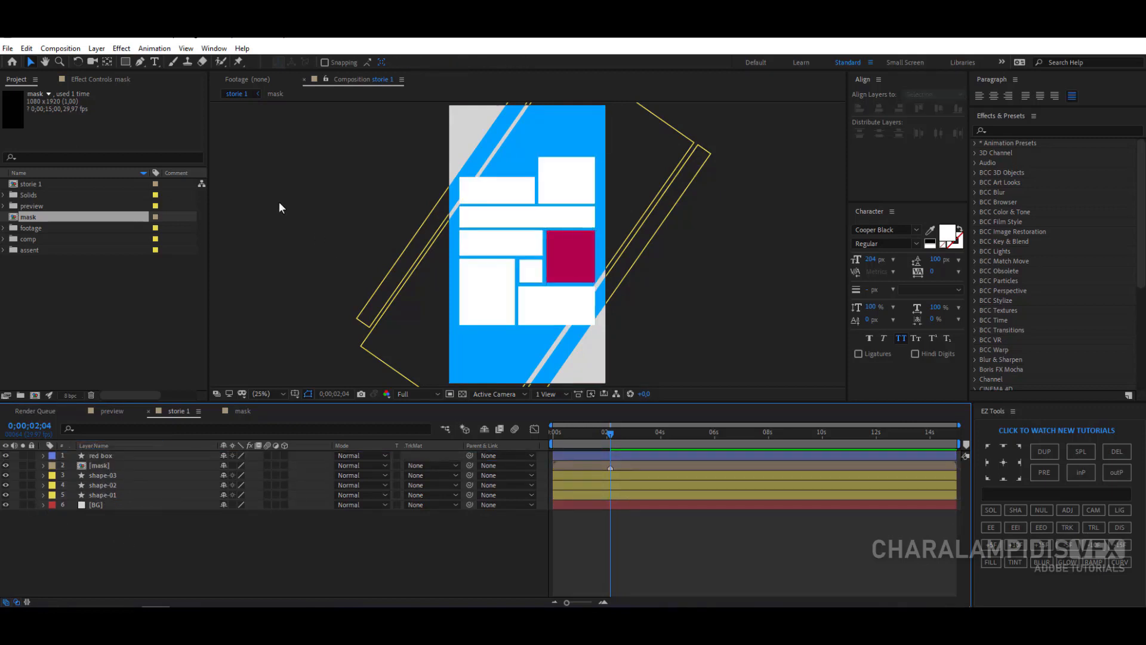
Step: Create a black-filled rectangle shape layer below the mask boxes, near the bottom of the frame
left_click(125, 61)
left_click(328, 62)
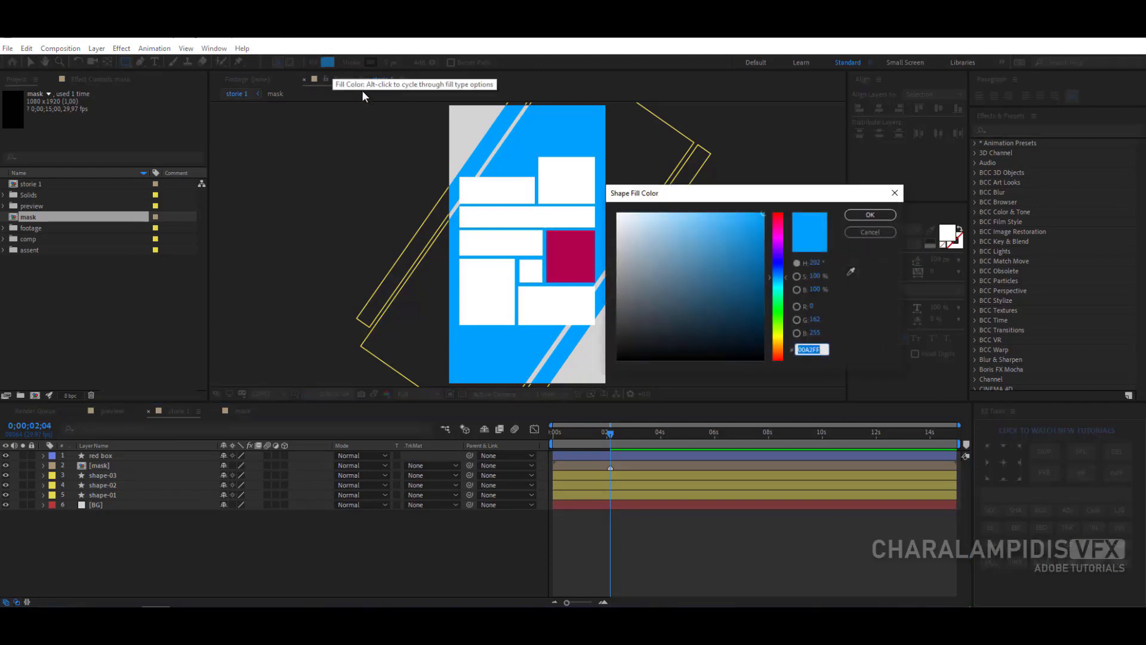
left_click(619, 359)
left_click(867, 215)
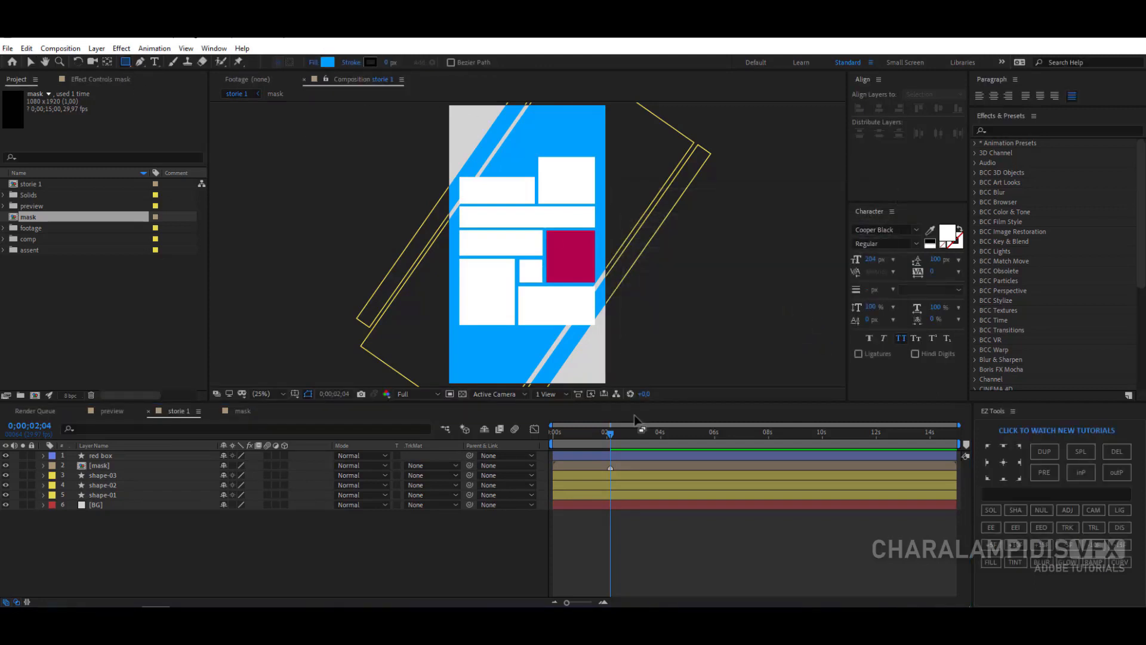
left_click_drag(559, 353, 482, 375)
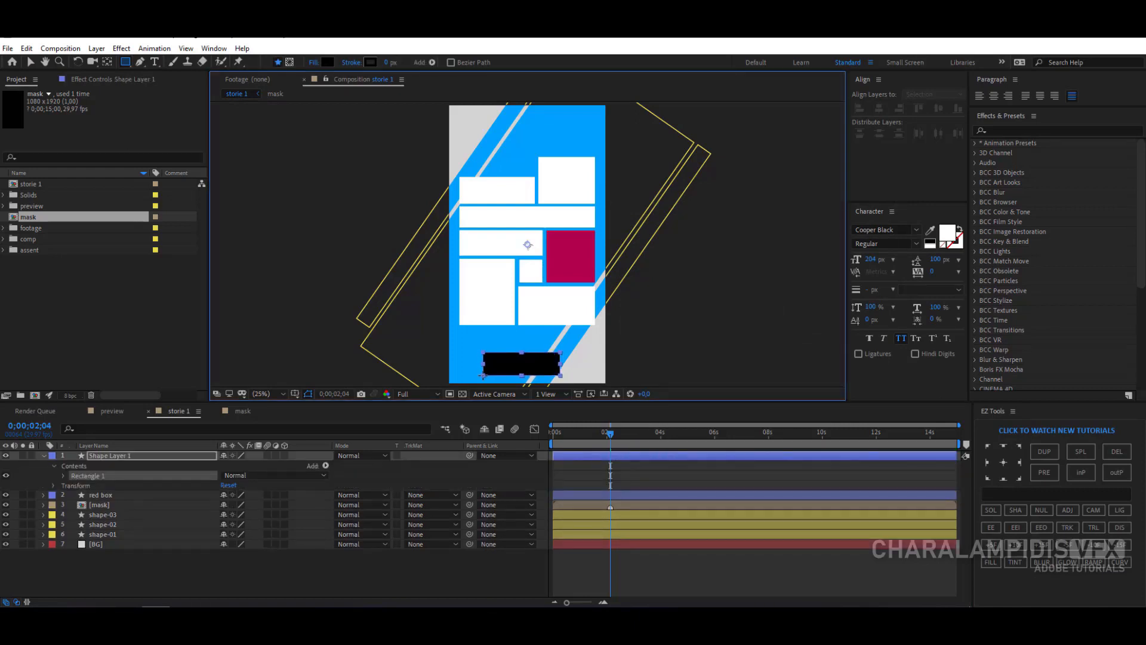
Step: Rename the black rectangle's layer as "box-01" and deselect it
left_click(103, 457)
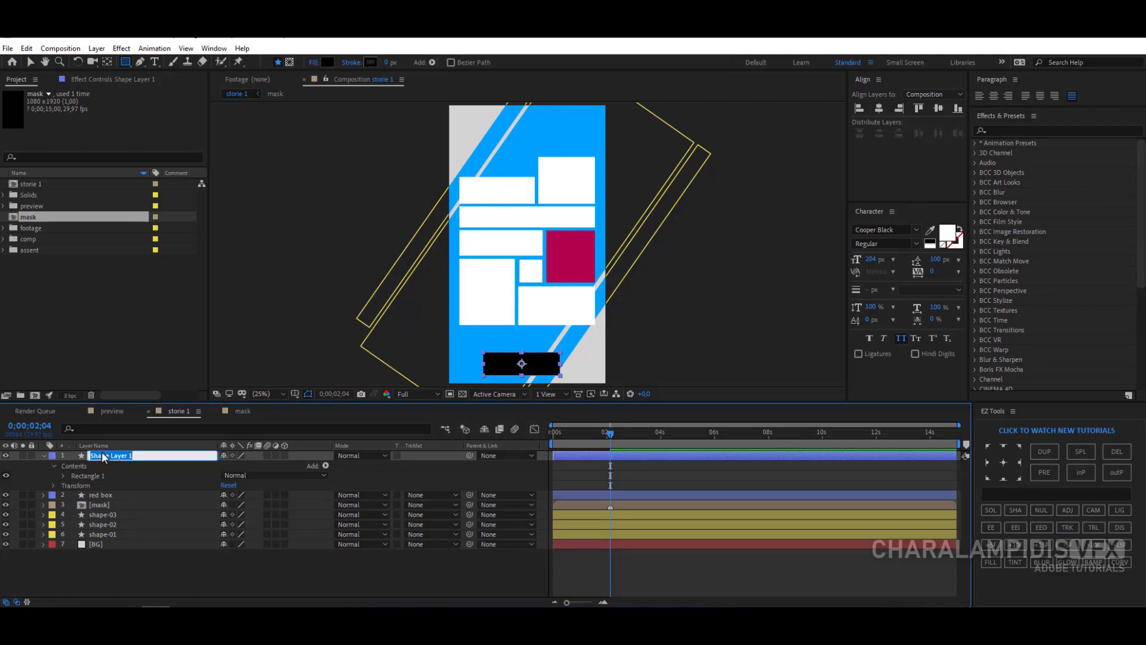
type("box-01")
key("Return")
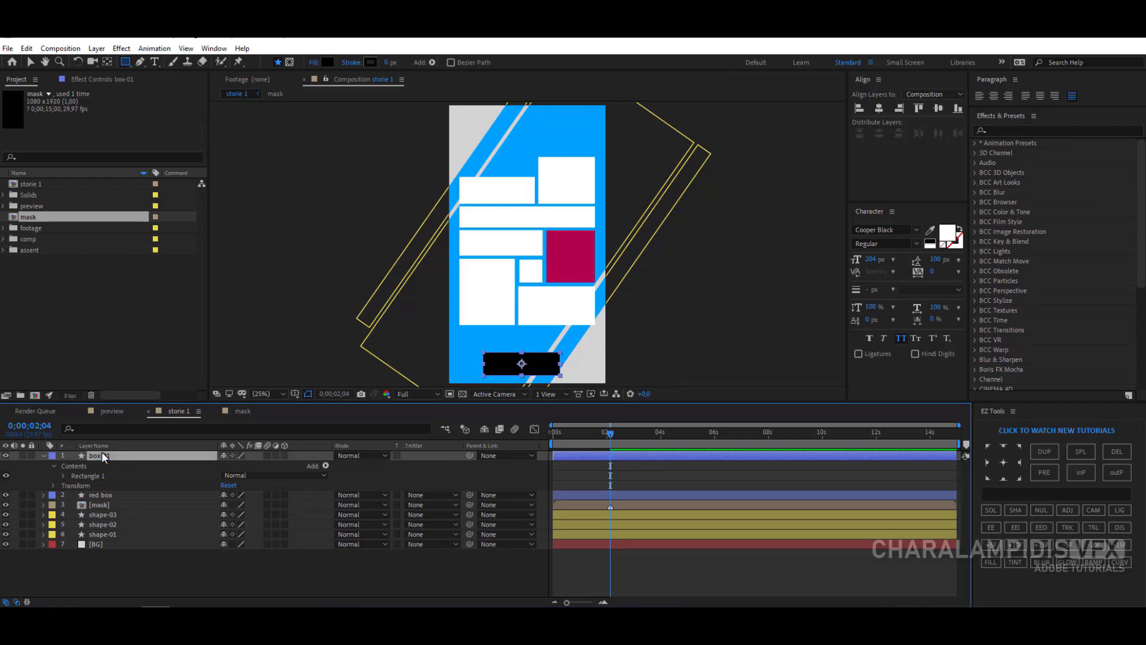
left_click(119, 572)
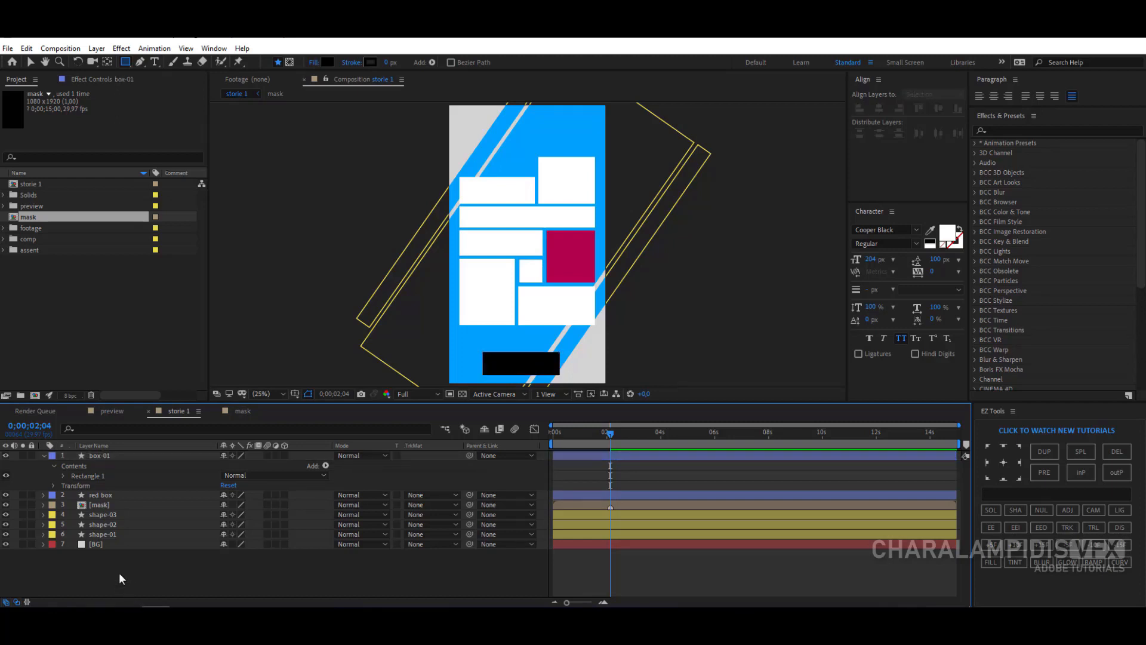
Step: Add the text "see more" over the black box and set its font size to 84 px
key("ctrl+t")
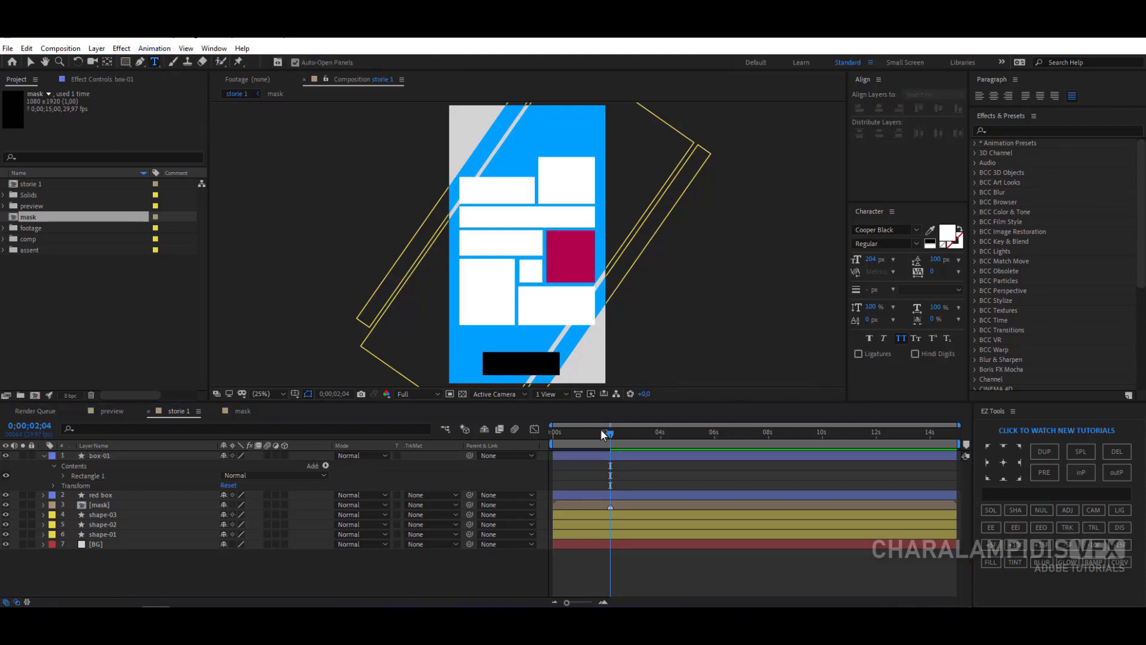
left_click(494, 371)
type("s")
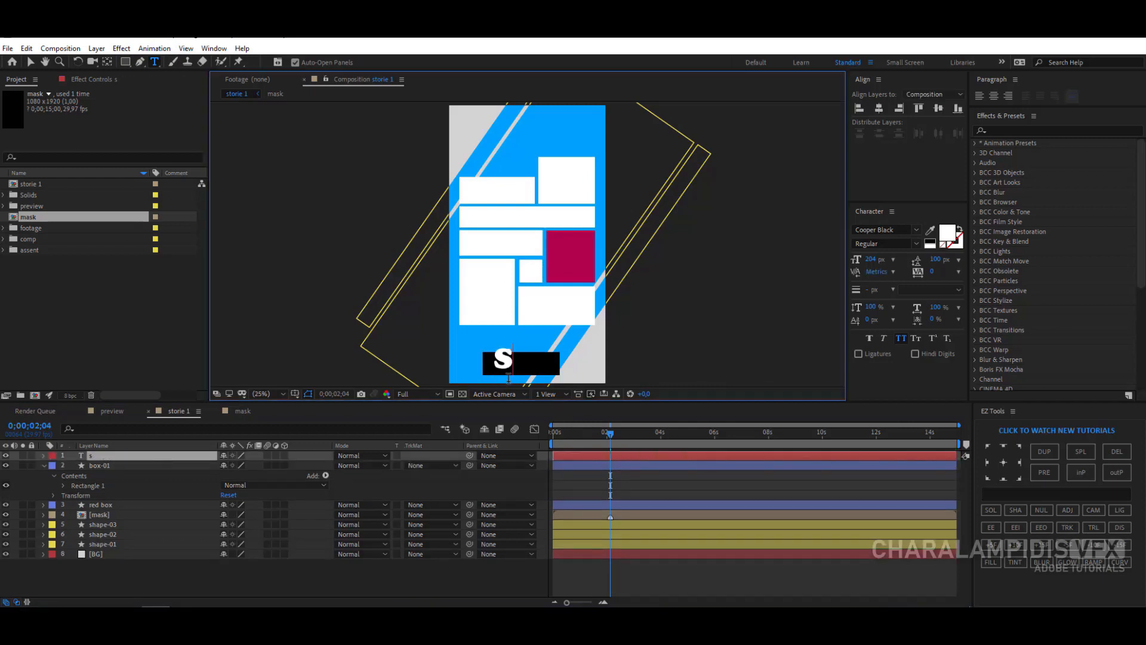
type("ee more")
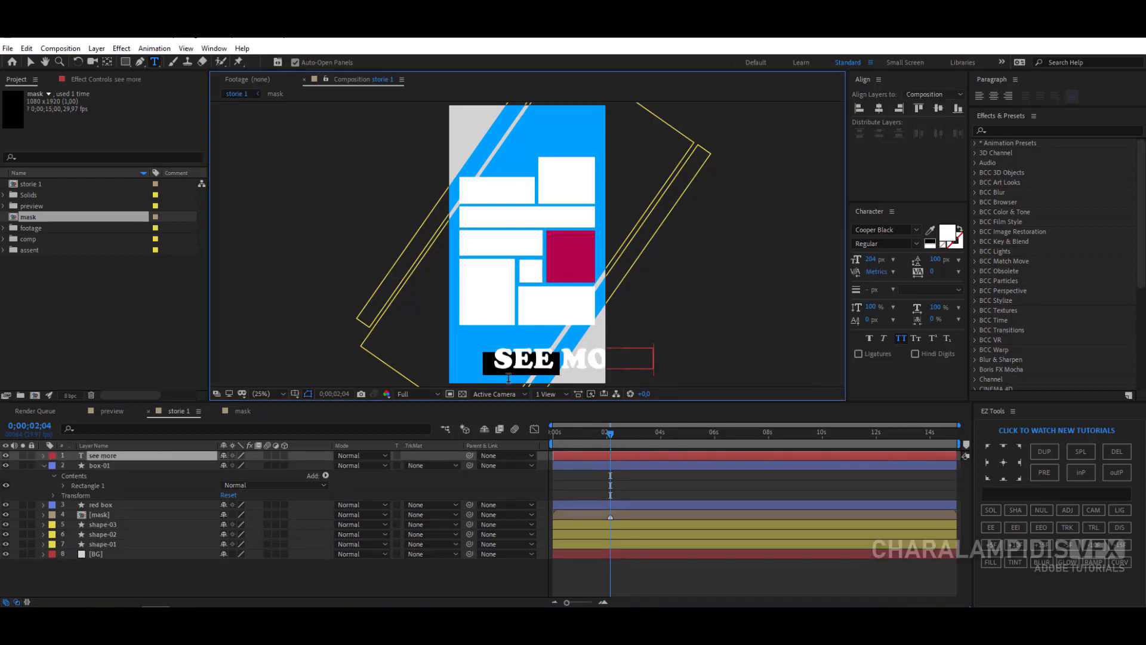
triple_click(509, 360)
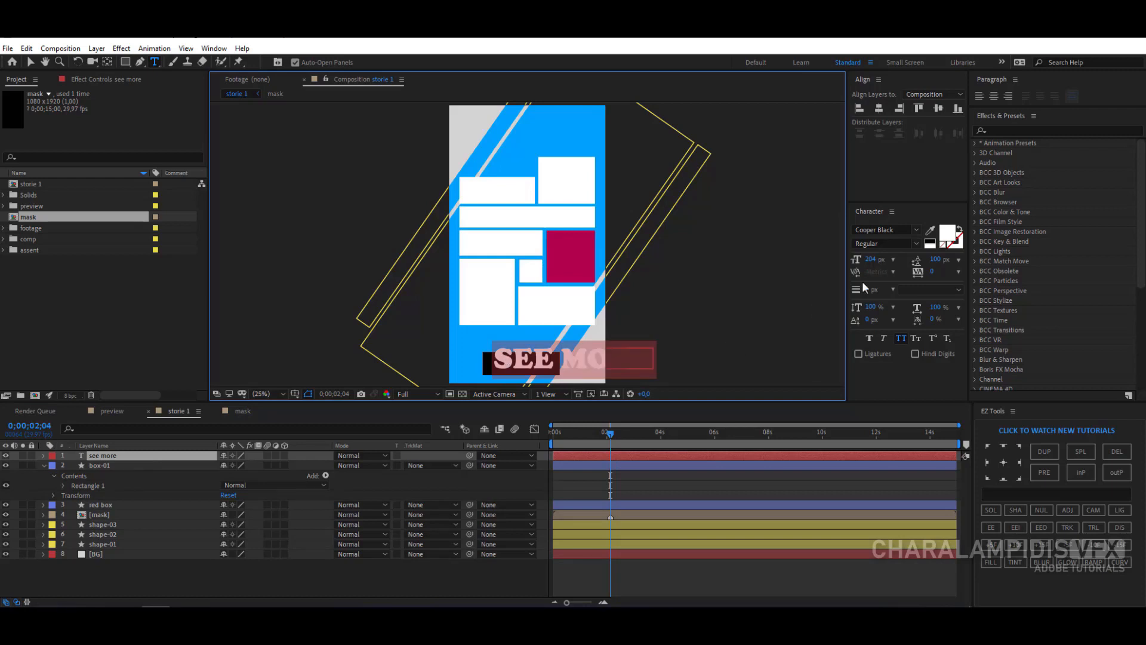
left_click_drag(871, 261, 809, 265)
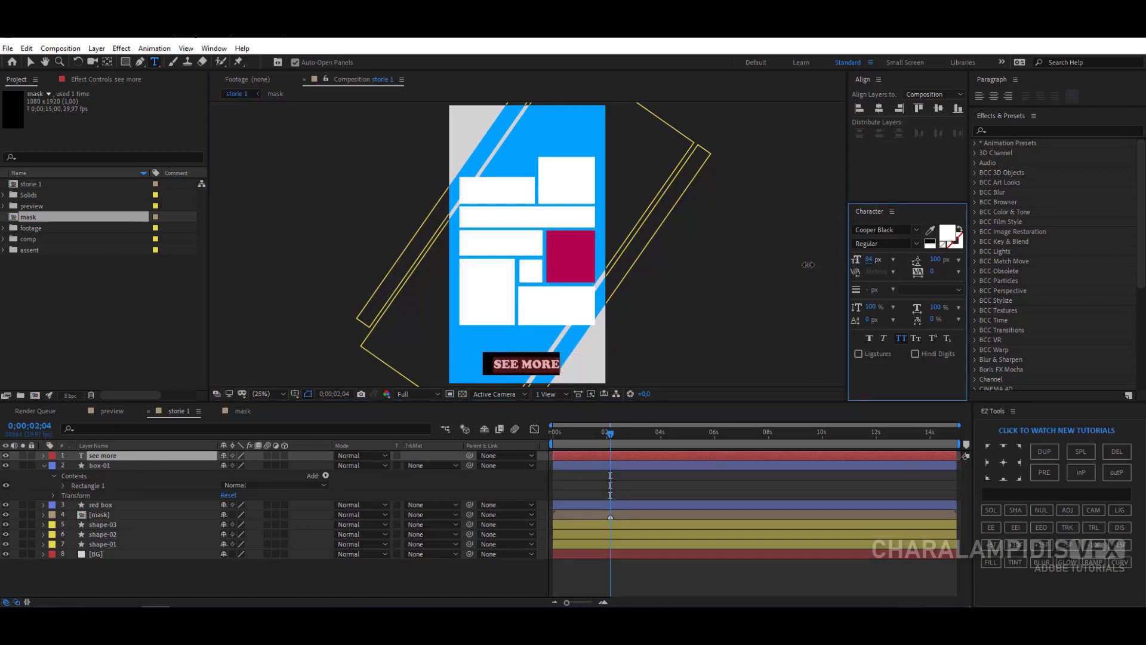
Step: Center the "see more" text and box-01 horizontally on each other, and center both horizontally in the composition
left_click(114, 455)
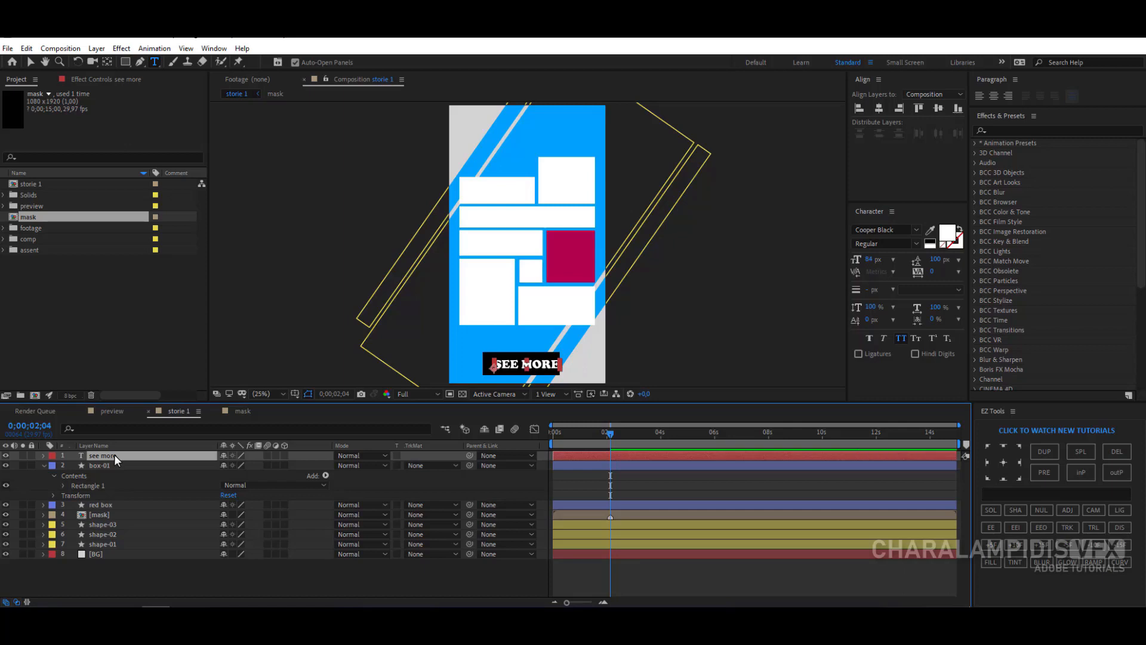
left_click(113, 464, "ctrl")
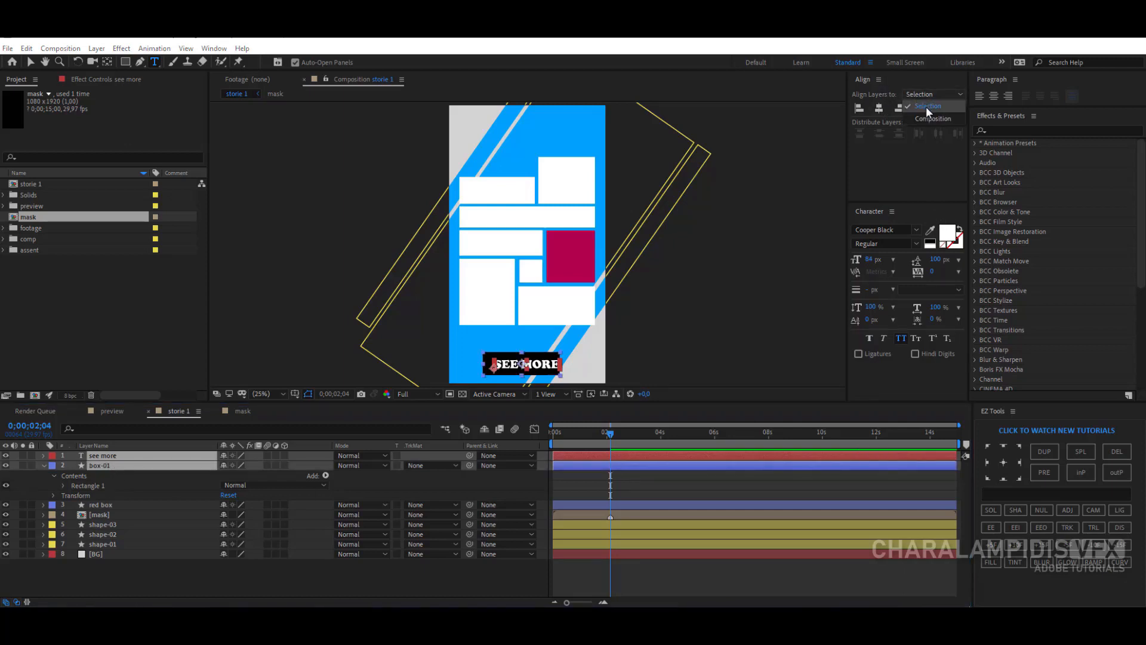
left_click(881, 108)
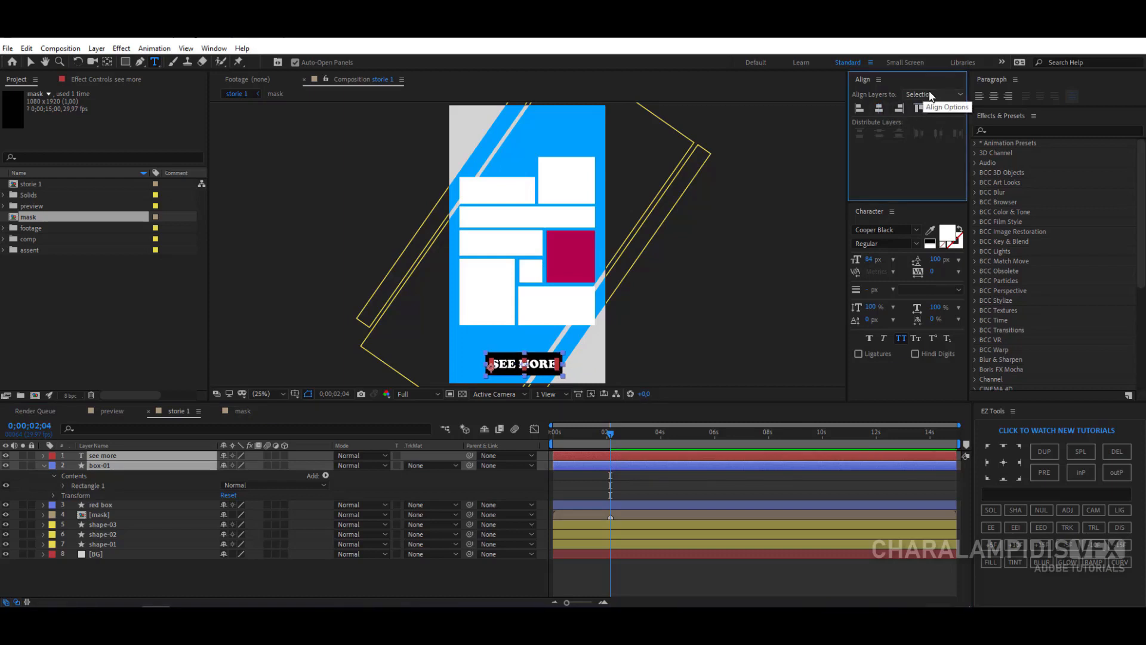
left_click(930, 95)
left_click(931, 119)
left_click(879, 108)
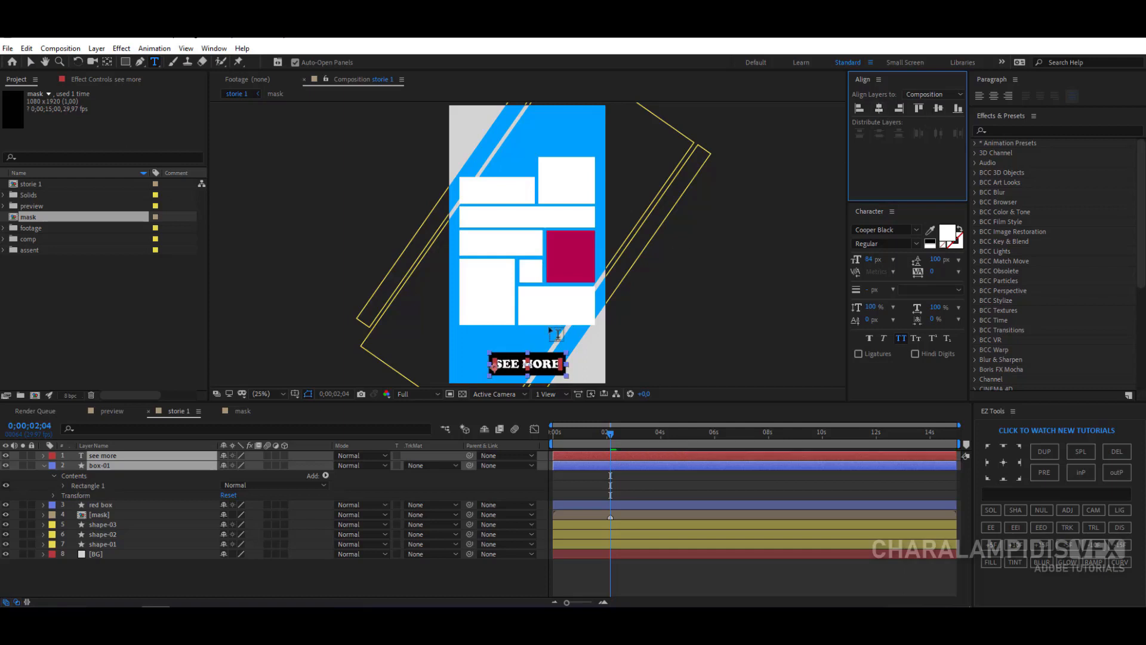
left_click(80, 578)
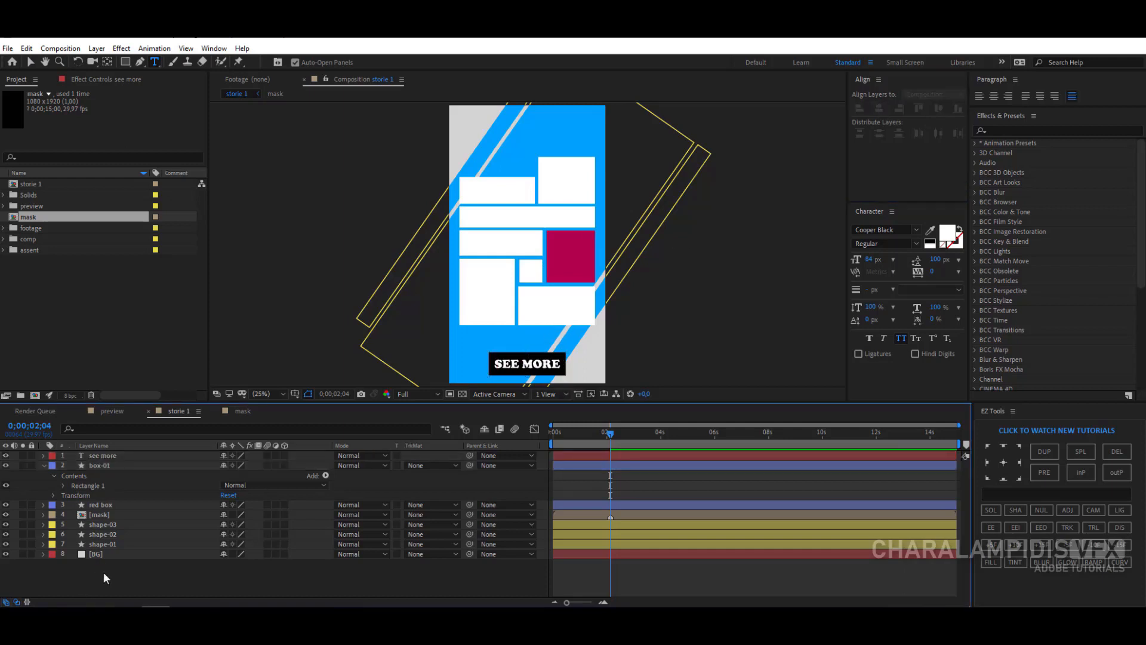
left_click(43, 465)
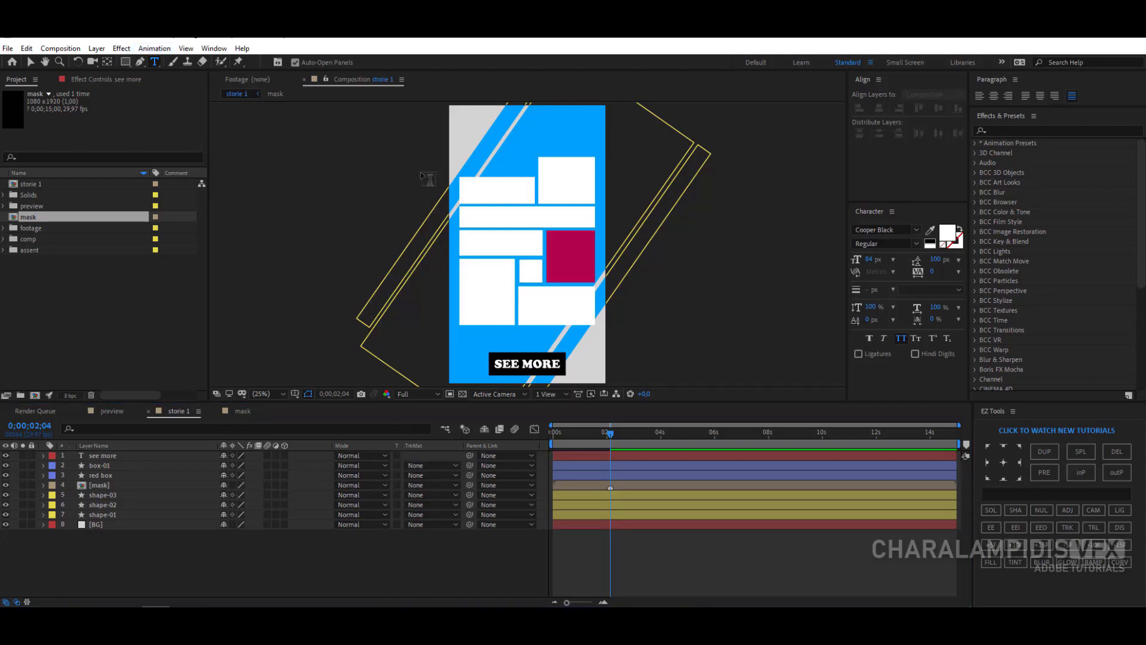
Step: Add the text "# coffe island" above the mask boxes and set its fill colour to black
left_click(489, 133)
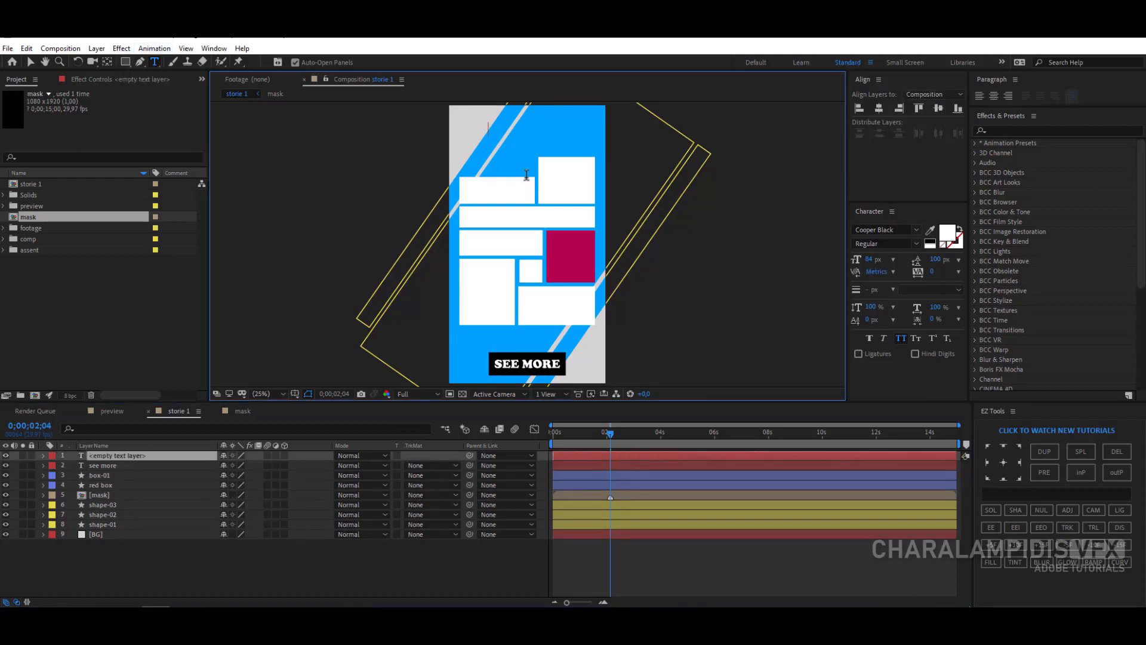
type("# coffe isla")
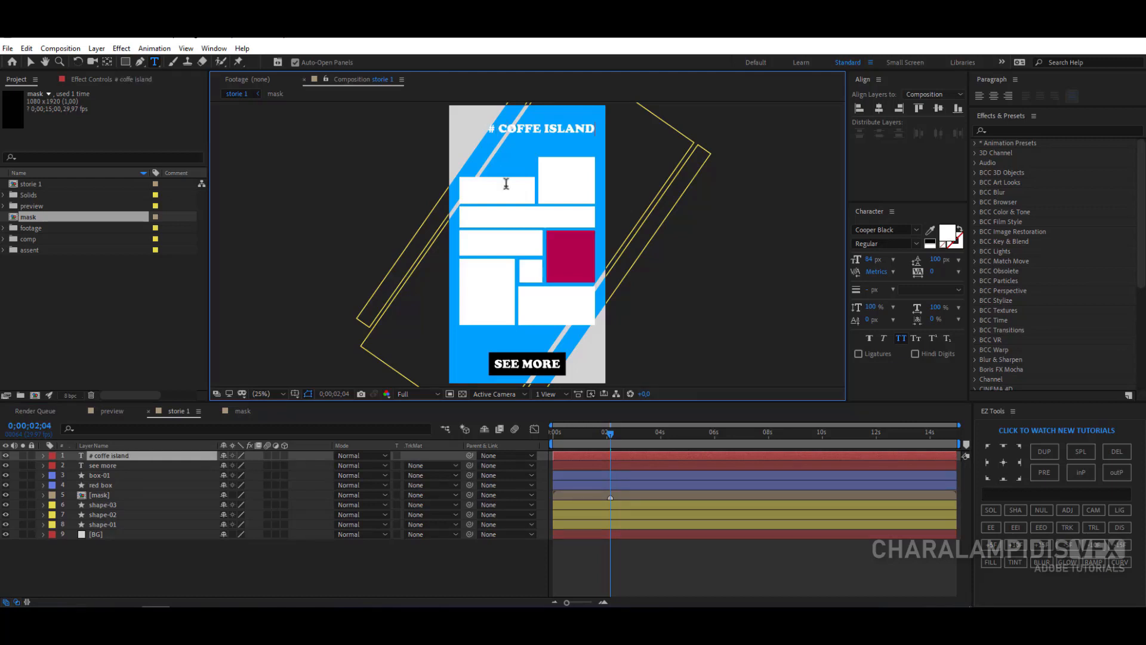
triple_click(511, 132)
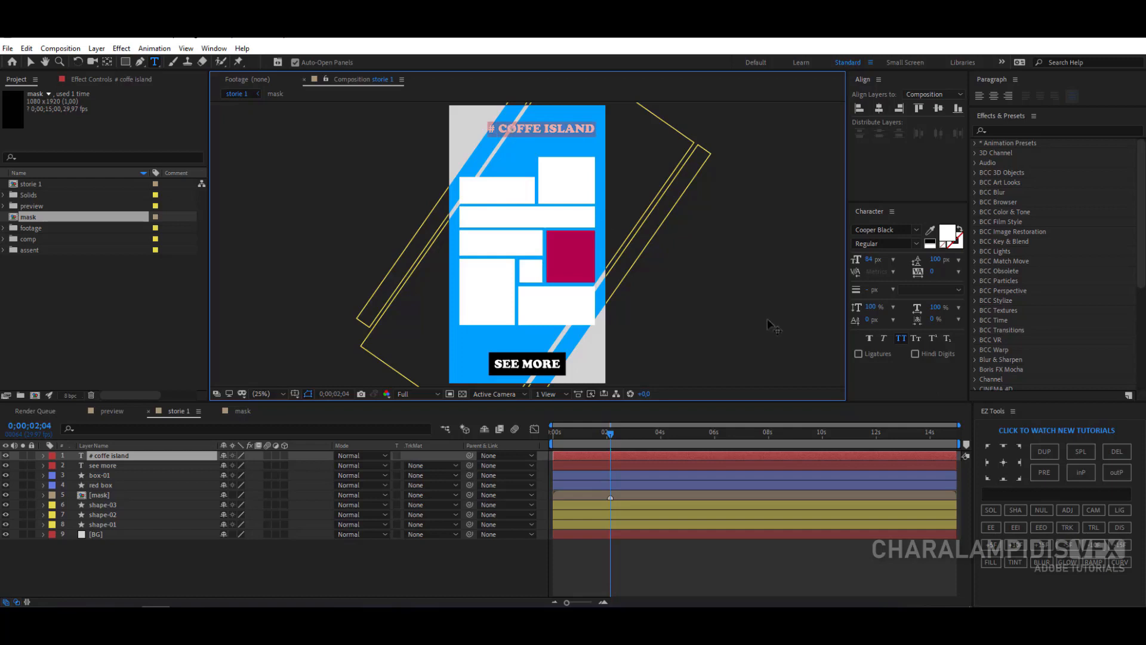
left_click(946, 232)
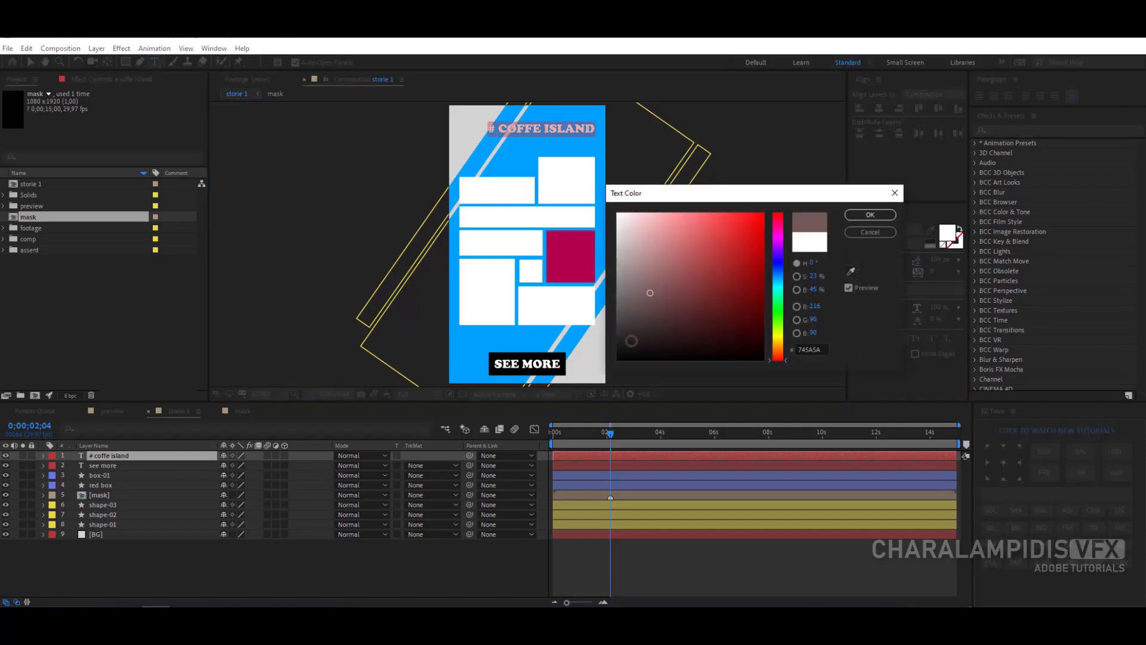
left_click(631, 341)
left_click(870, 214)
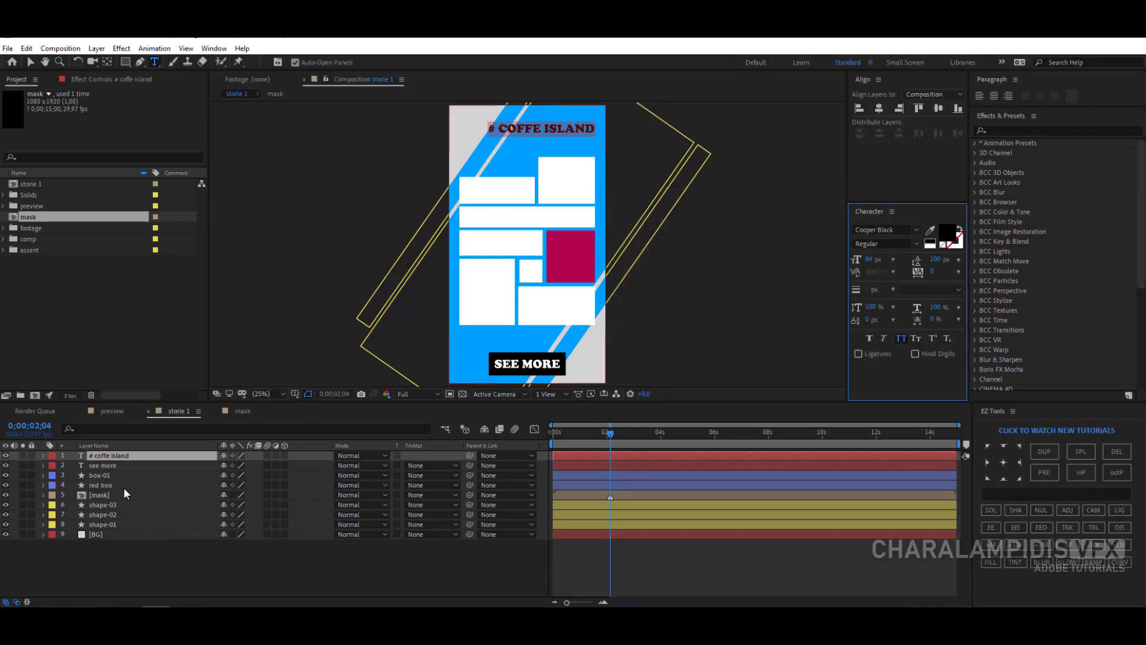
Step: Center the "# coffe island" text layer horizontally in the composition and deselect it
left_click(125, 457)
left_click(880, 109)
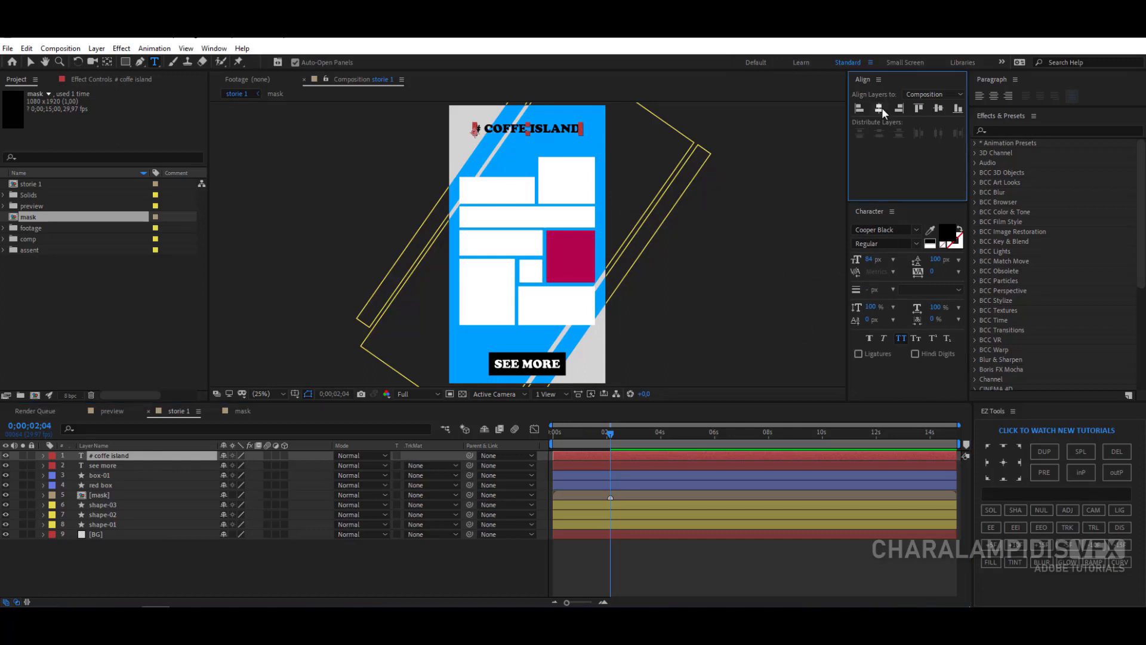
left_click(153, 561)
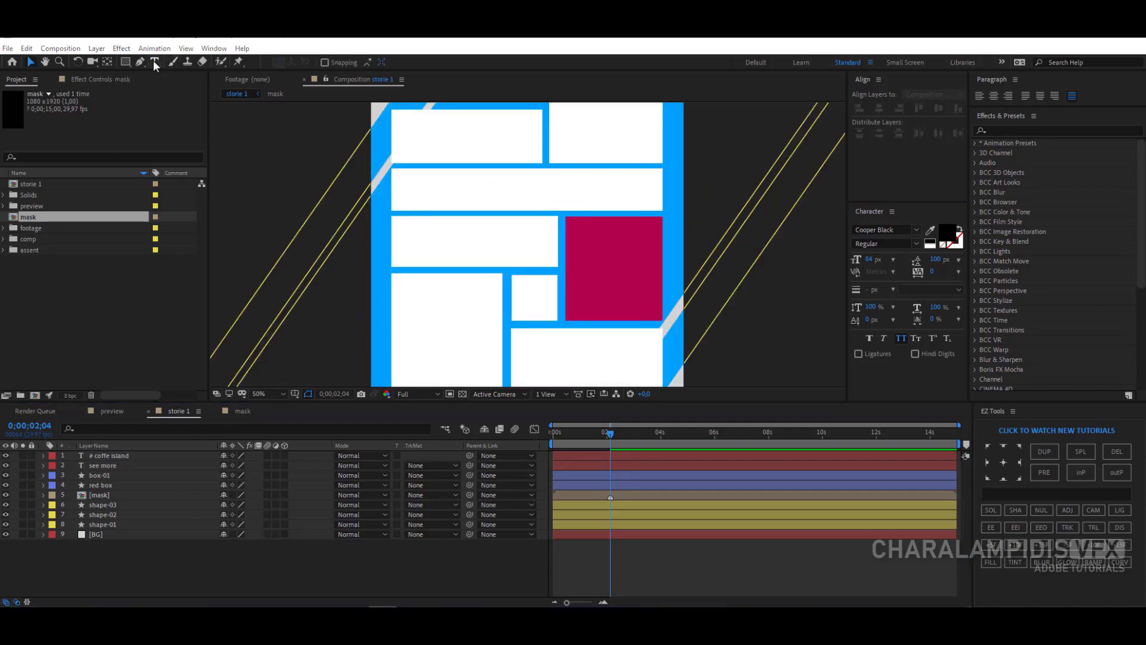
Step: Add the text "sale" inside the red box with a 49 px font size and white fill FFFFFF
left_click(154, 62)
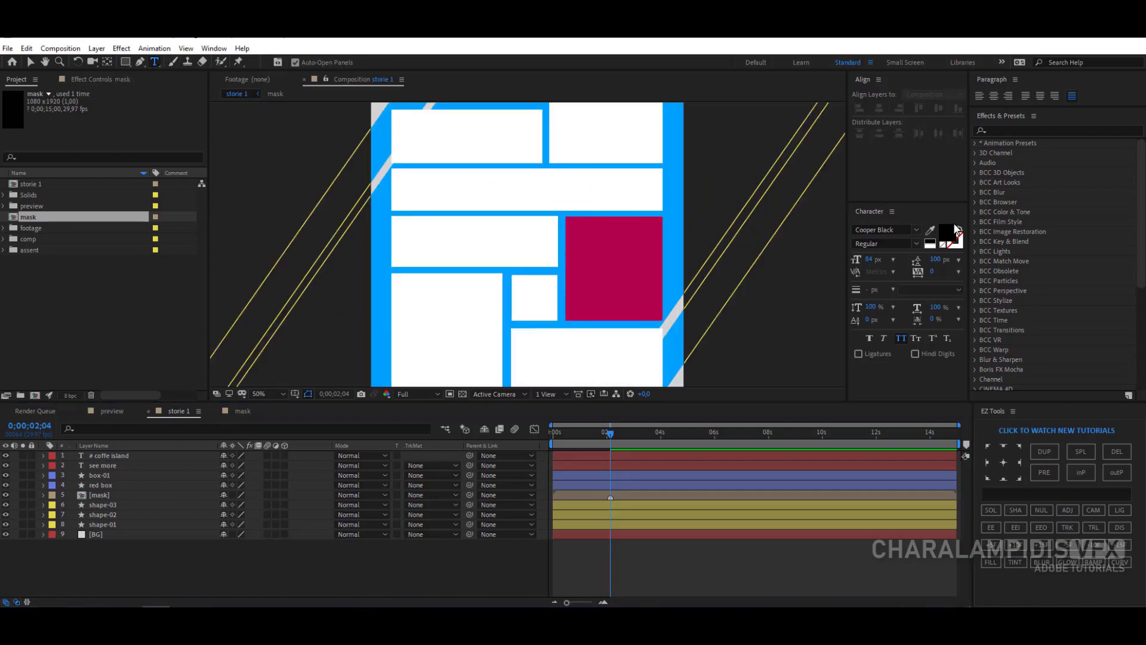
left_click(586, 241)
type("sale")
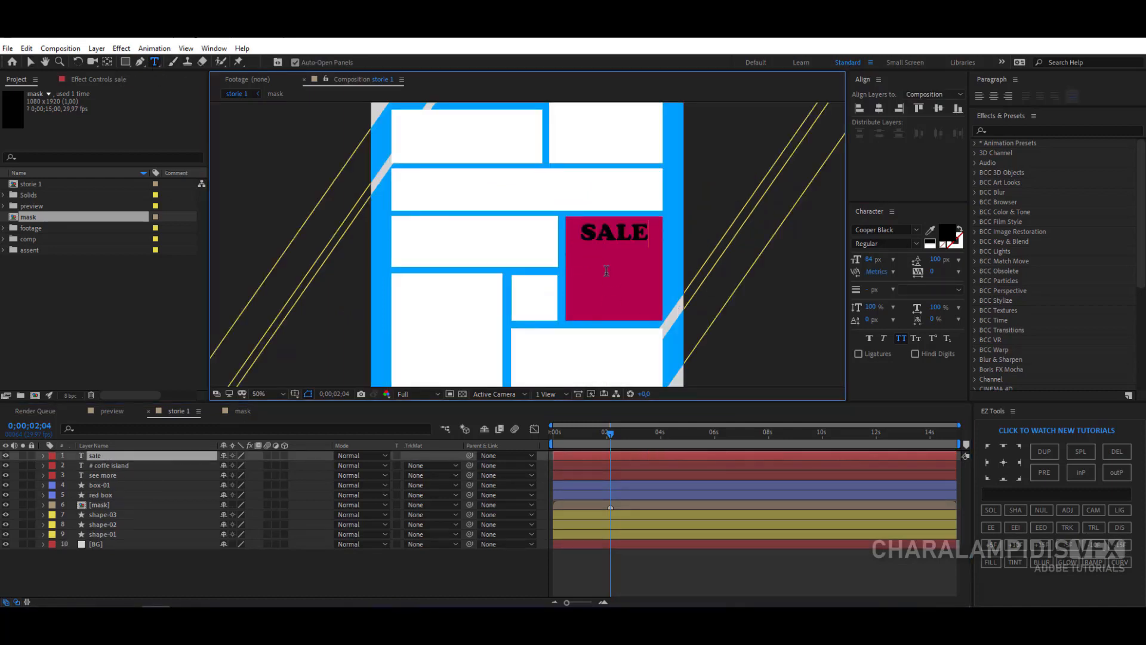
key("ctrl+a")
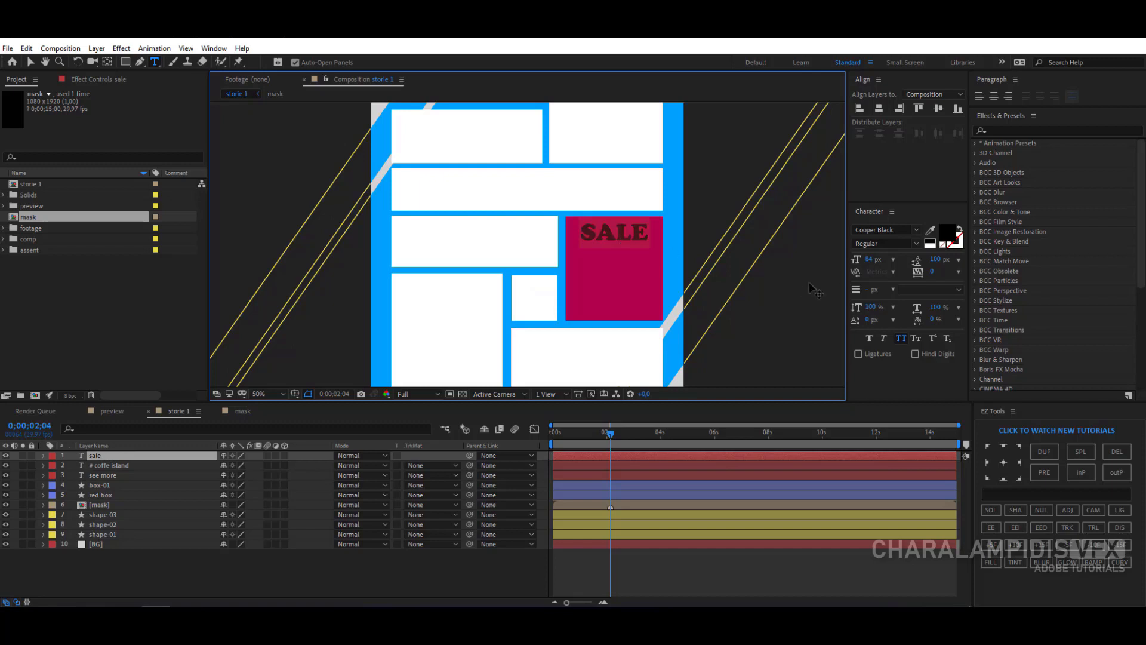
left_click_drag(869, 260, 852, 262)
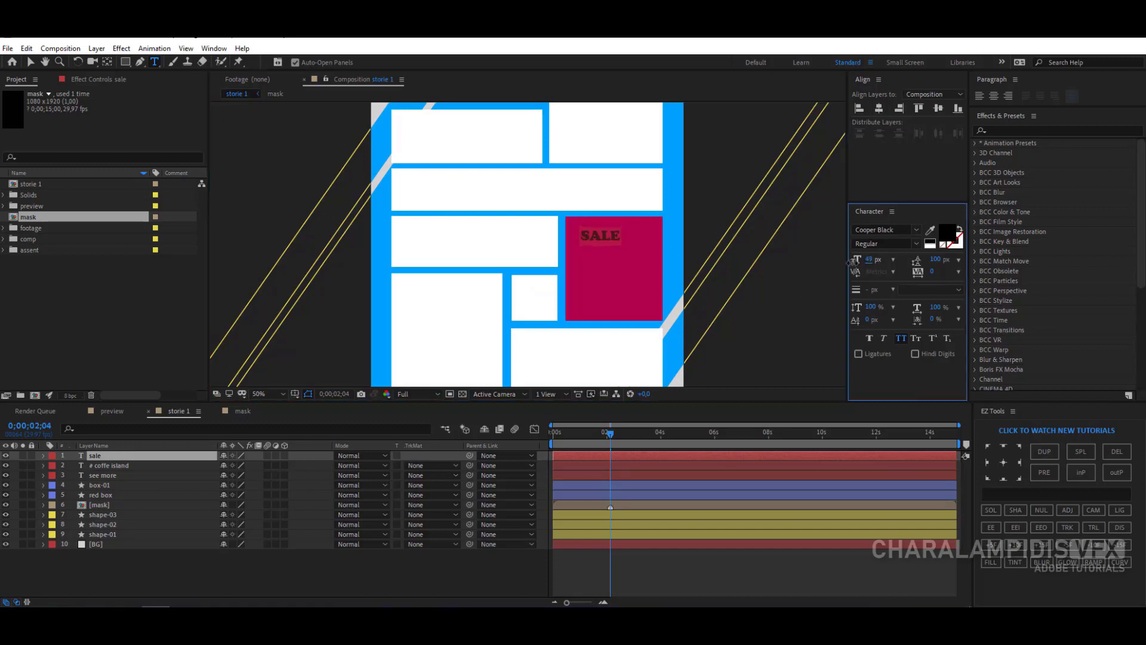
left_click(948, 233)
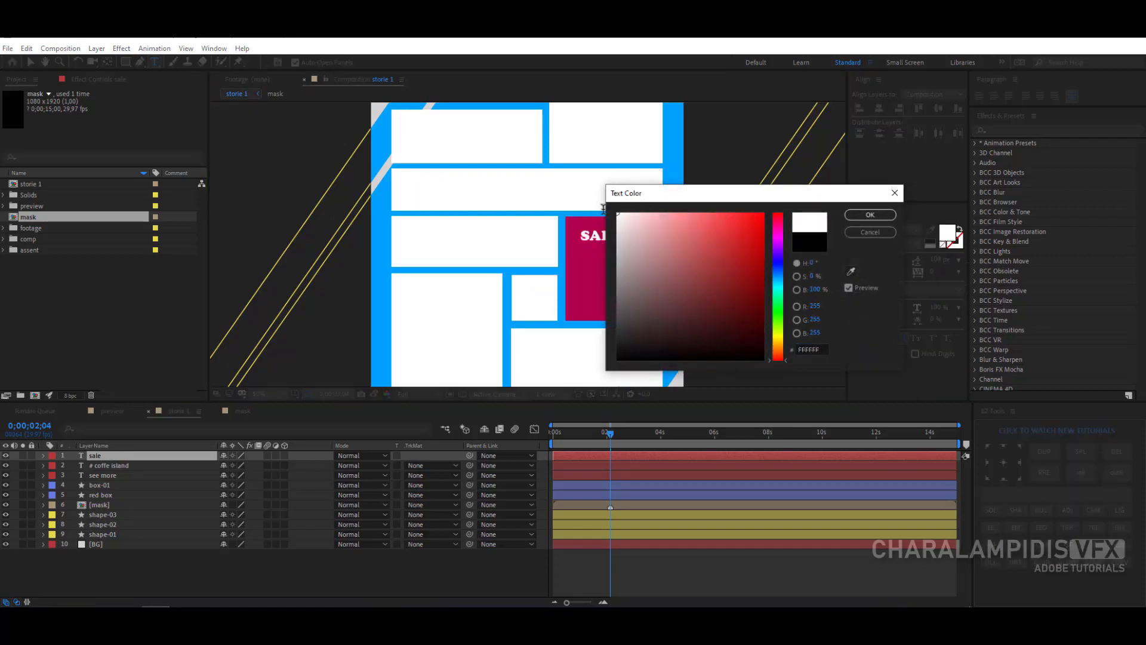
left_click(870, 214)
Step: Extend the text to "sale 50%", nudge it into place in the red box, and paste the ipsum text layer below it
left_click(631, 245)
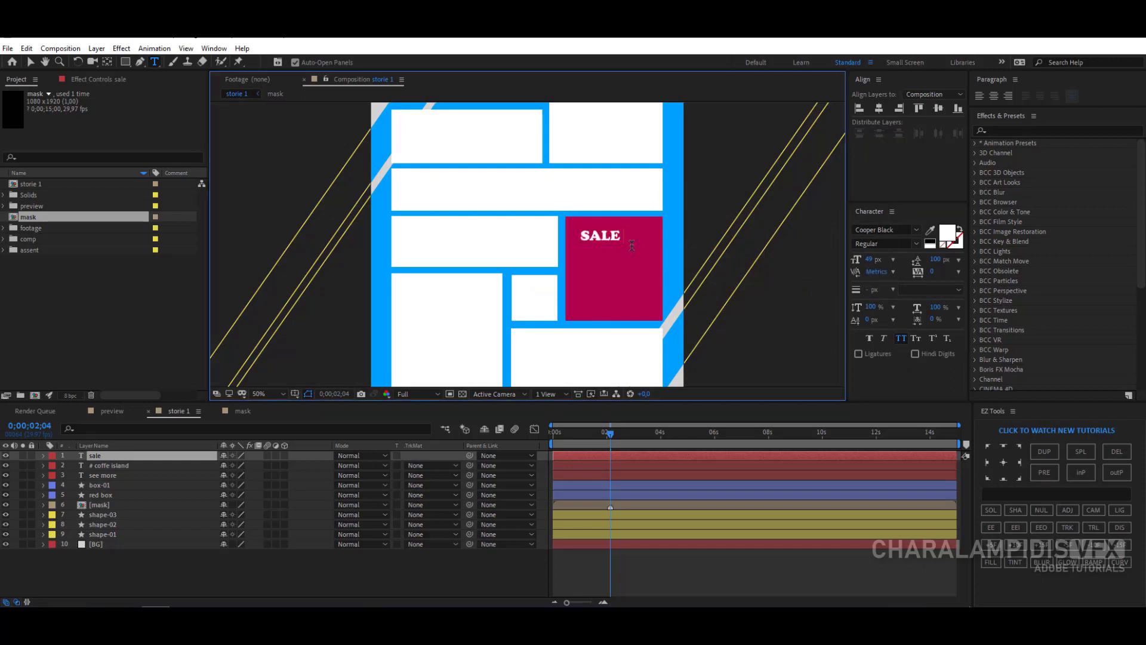
type("50")
left_click(30, 61)
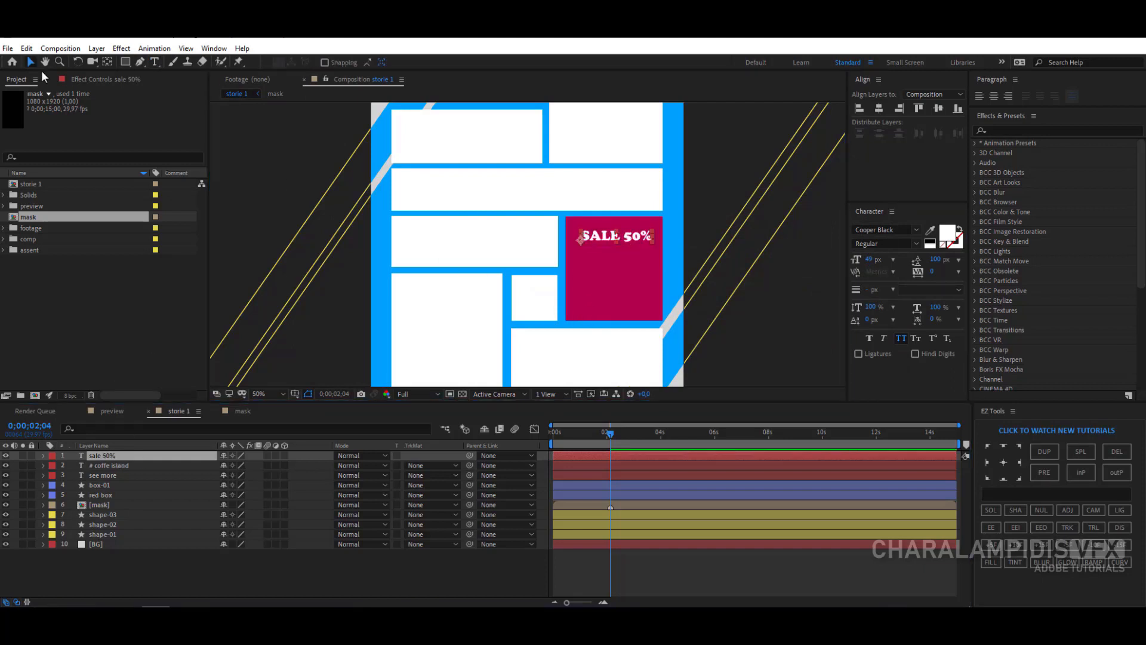
left_click_drag(604, 244, 600, 241)
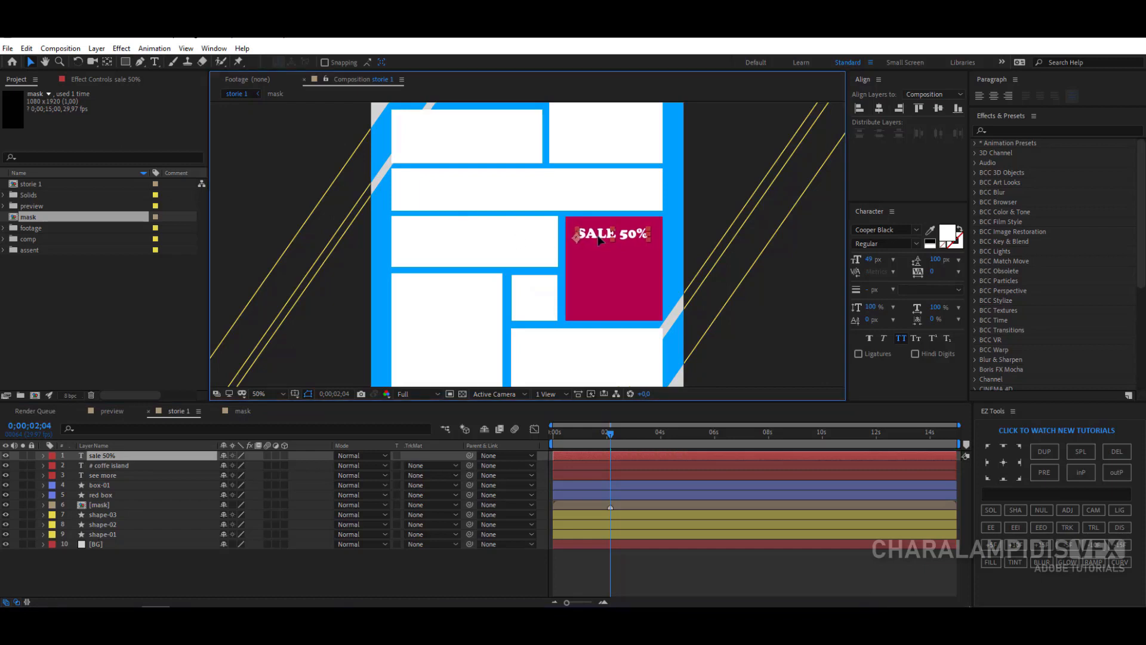
key("ctrl+v")
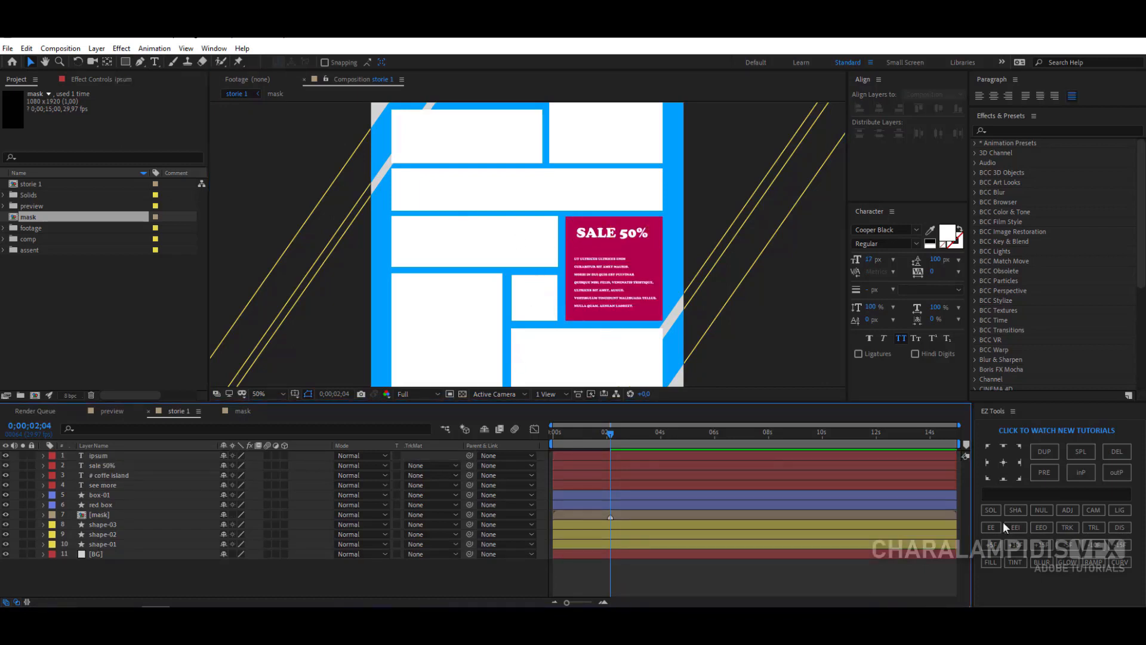
Step: Shift the red box layer in time so that it starts at 0;00;02;04
left_click(262, 394)
left_click(278, 201)
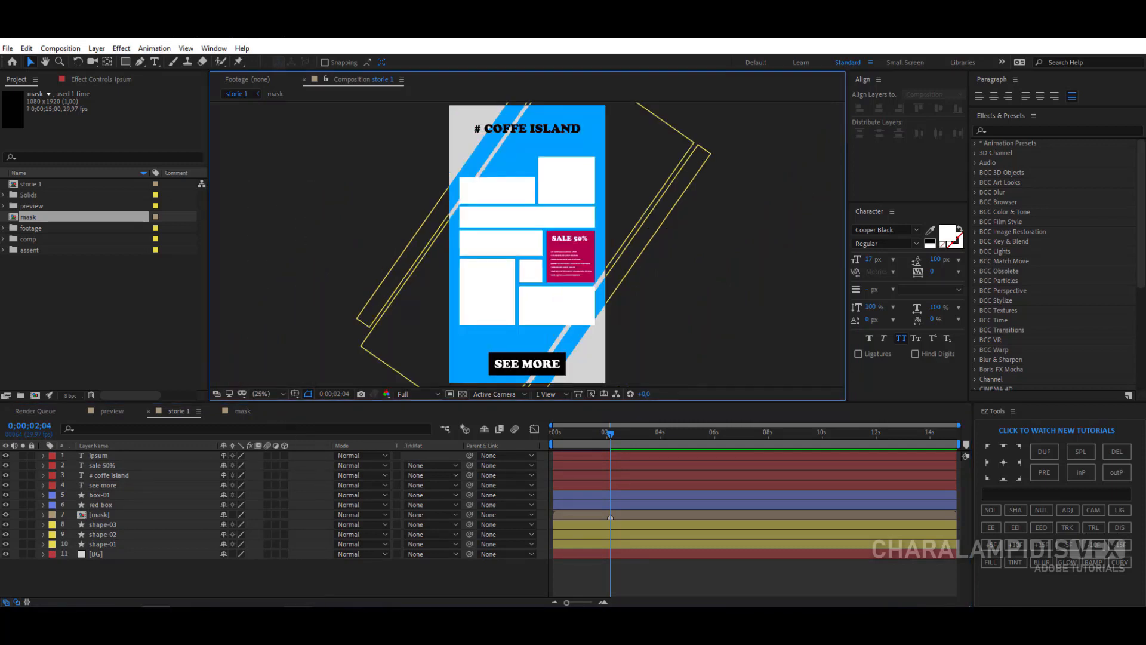
left_click(574, 504)
Step: Add Scale keyframes to the shape-01, shape-02 and shape-03 layers at 0;00;00;15
left_click(575, 544)
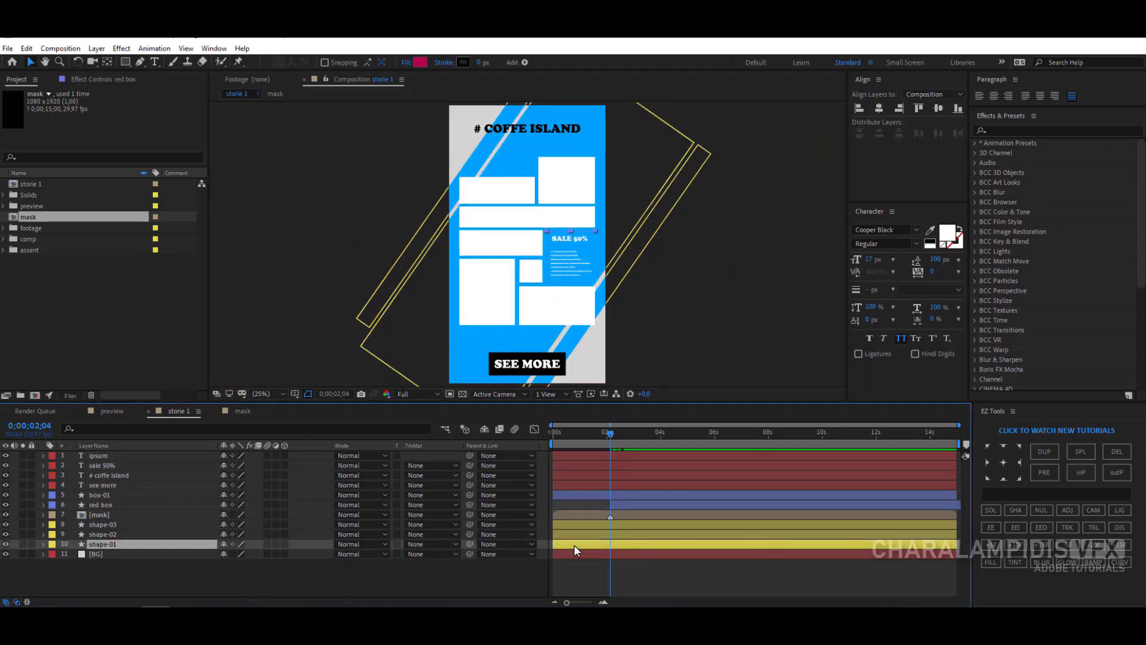
left_click(572, 525, "shift")
key("Home")
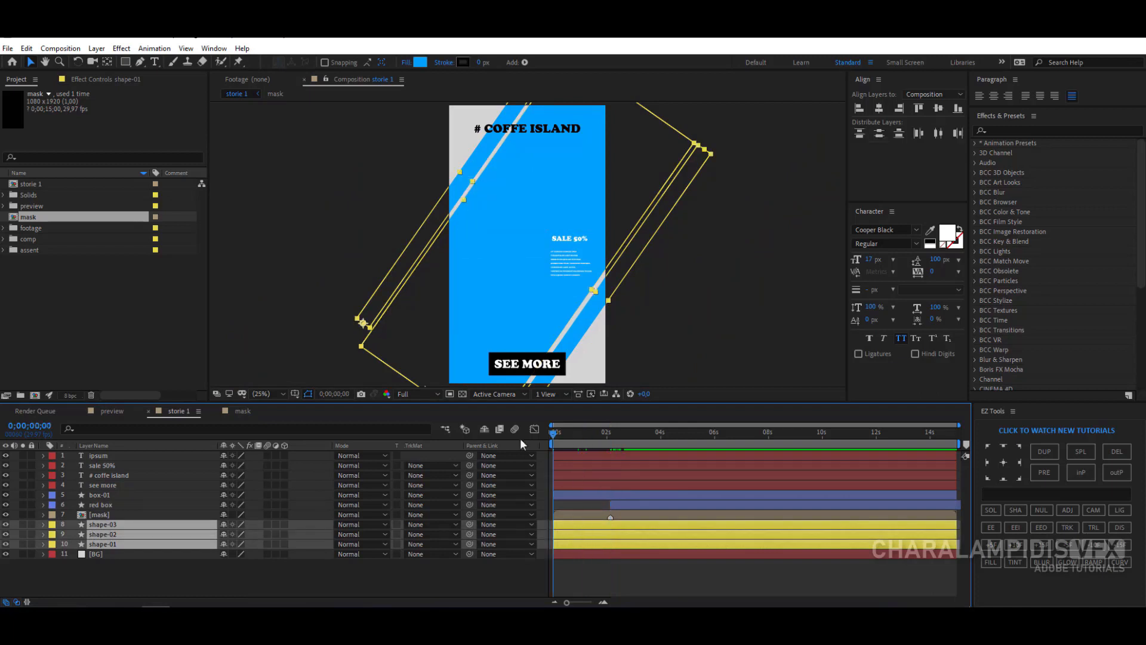
left_click(1042, 545)
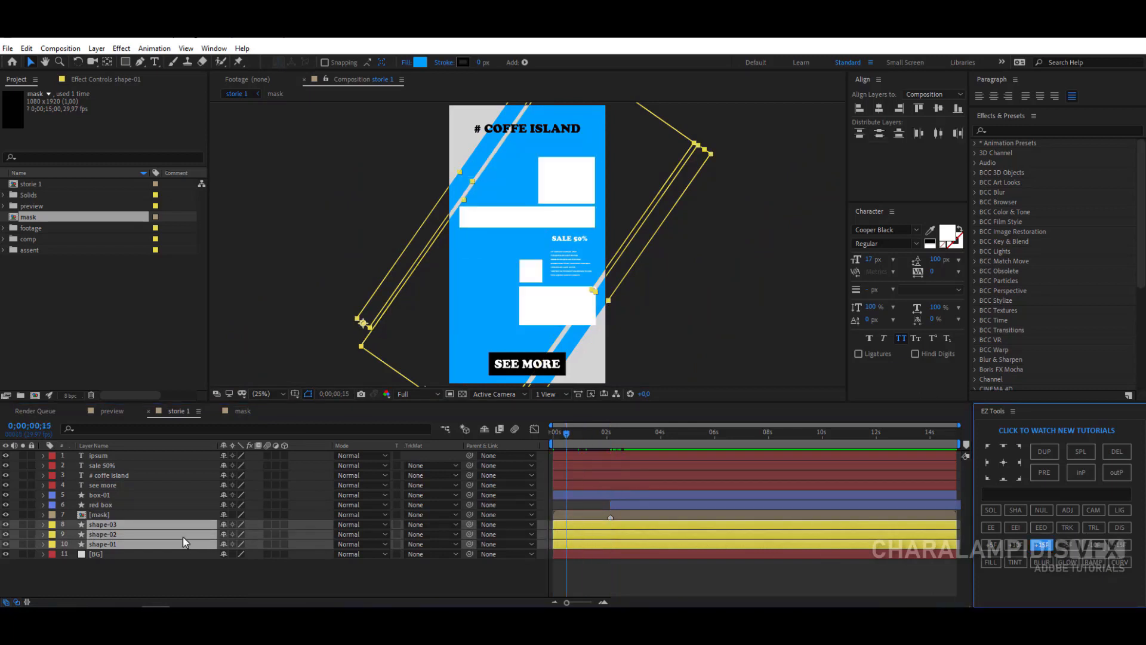
key("s")
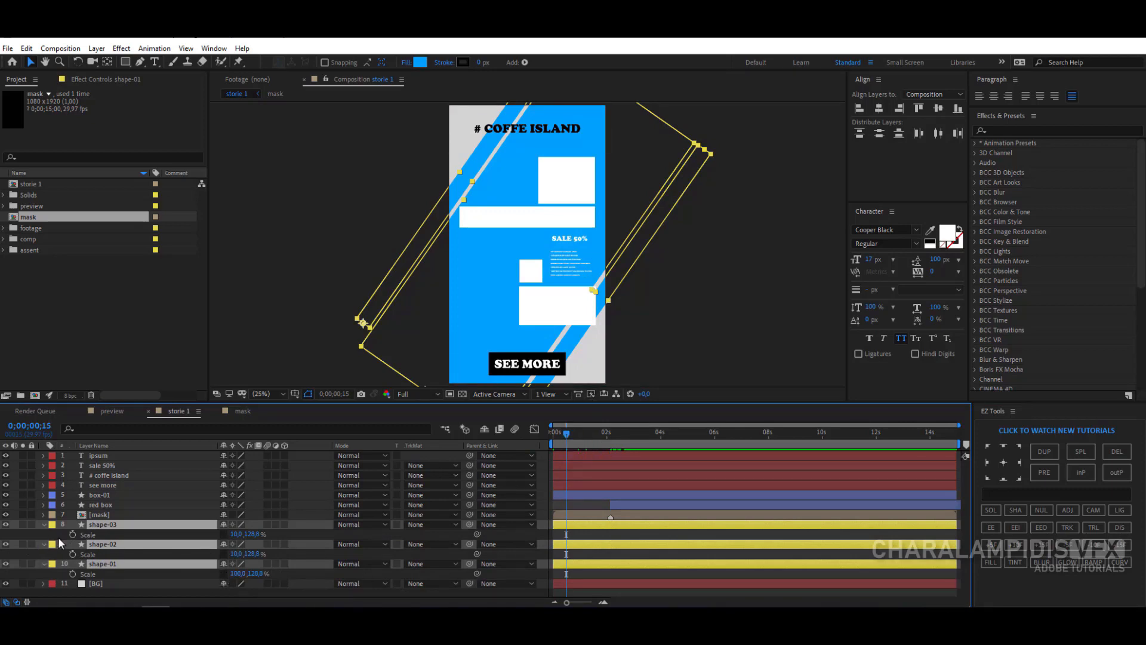
key("alt+shift+s")
Step: Set the vertical scale of all three shape layers to 0% at 0;00;00;00
left_click_drag(575, 438, 543, 438)
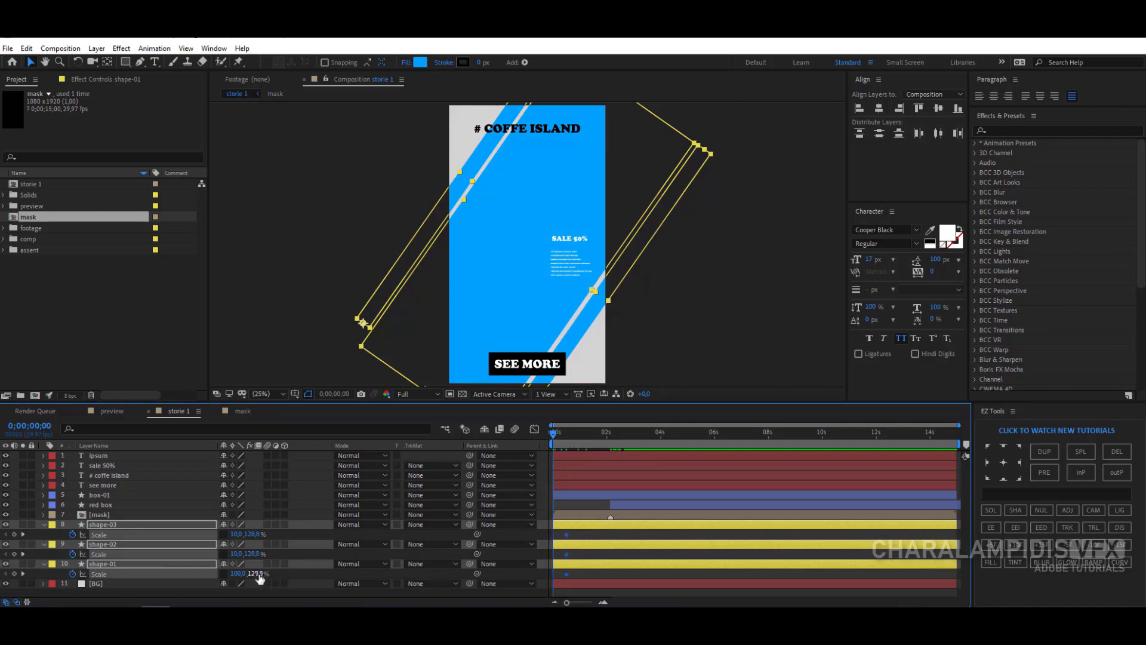
type("0")
key("Return")
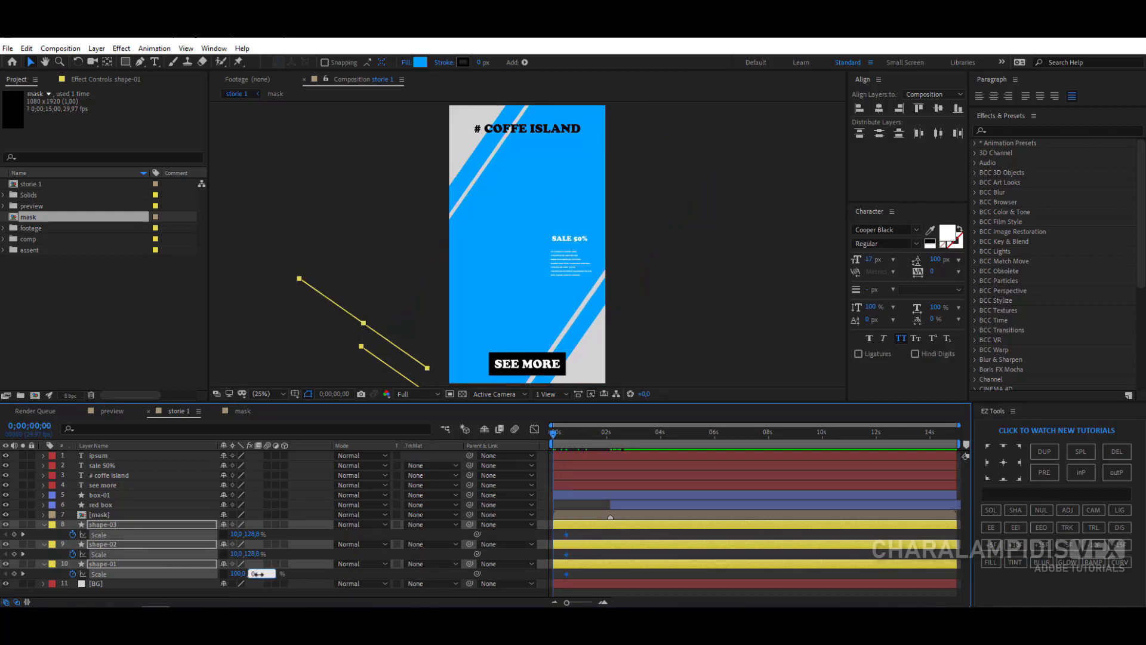
Step: Apply Easy Ease to all Scale keyframes of the three shape layers and collapse their properties
left_click_drag(583, 535, 536, 577)
key("F9")
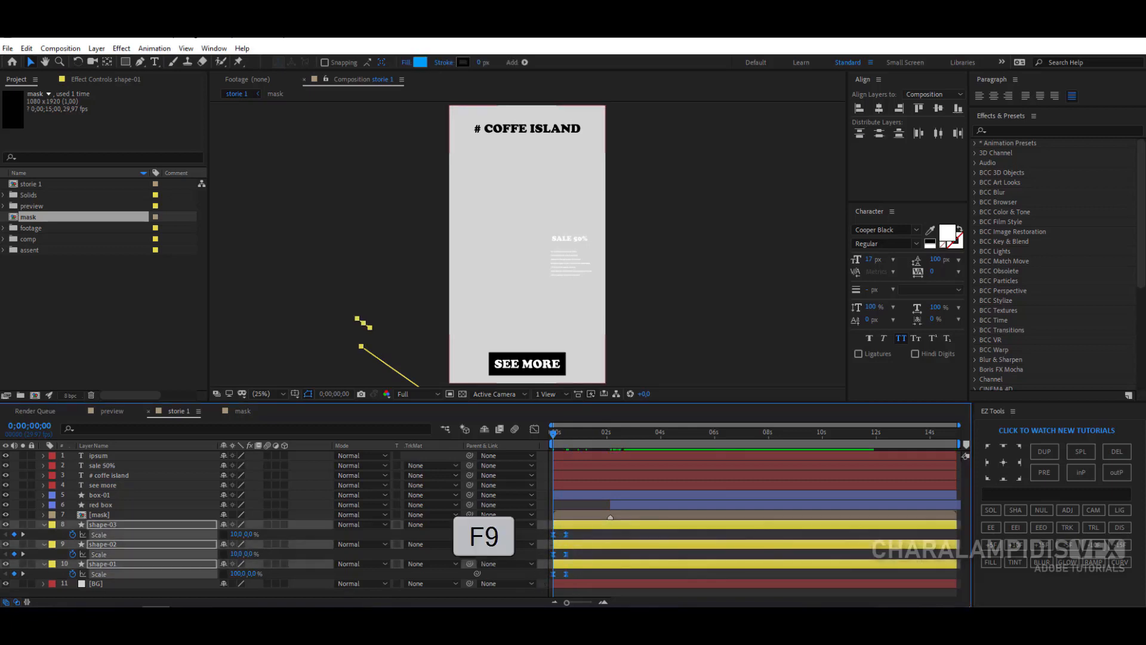
left_click(45, 525)
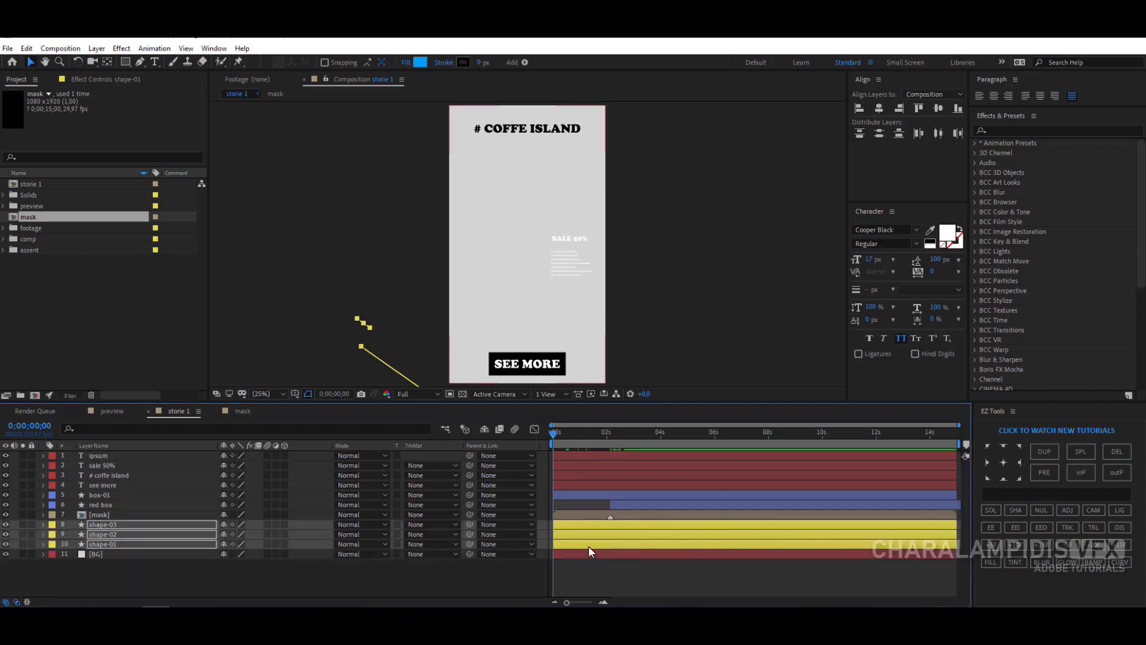
Step: Stagger the shape layers, starting shape-02 at about 0.5 seconds and shape-03 at about 1 second
left_click(593, 561)
left_click(572, 535)
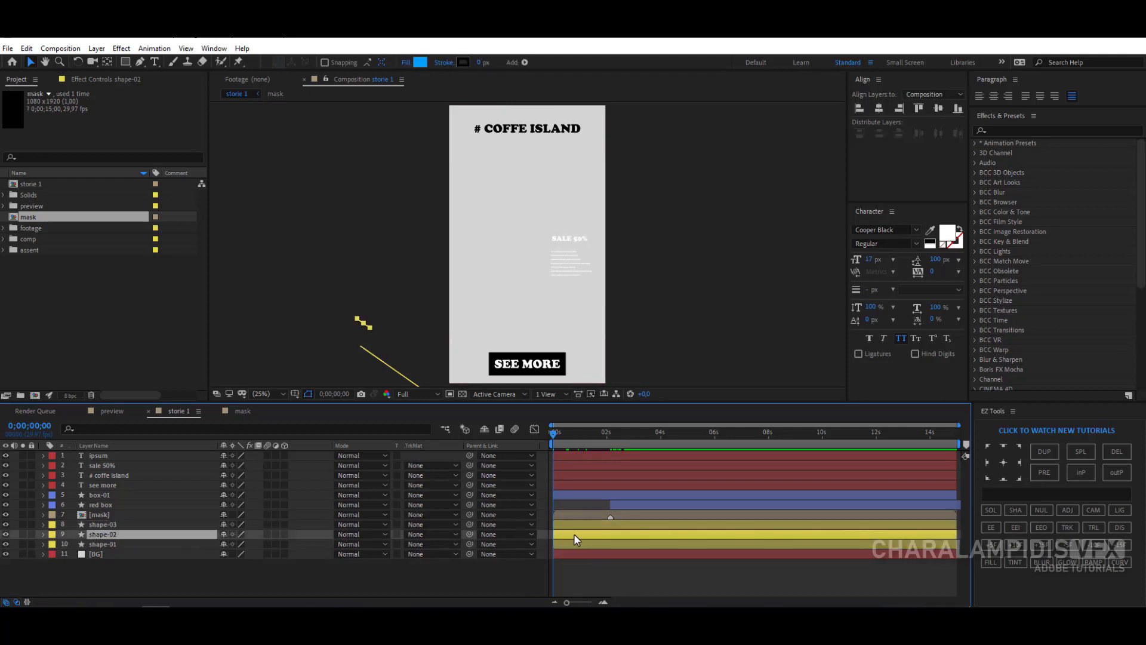
left_click_drag(571, 535, 593, 524)
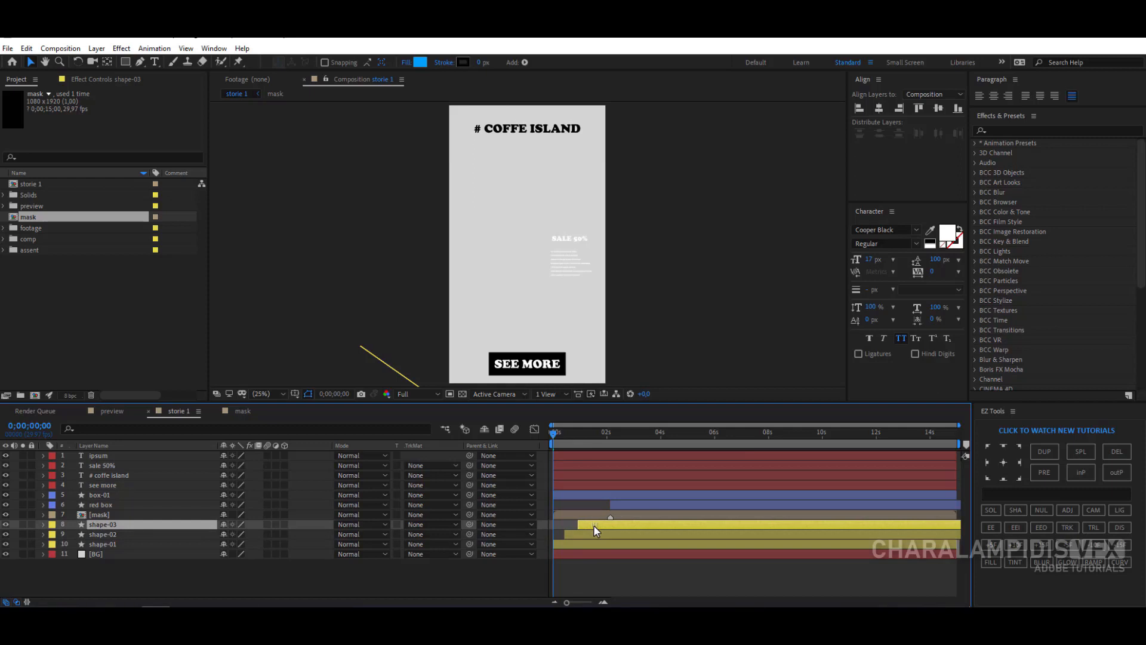
Step: Shift the mask layer to start at about 1.5 seconds and the red box layer at about 2.4 seconds
left_click_drag(554, 436, 592, 445)
left_click_drag(579, 514, 618, 517)
left_click_drag(618, 514, 619, 513)
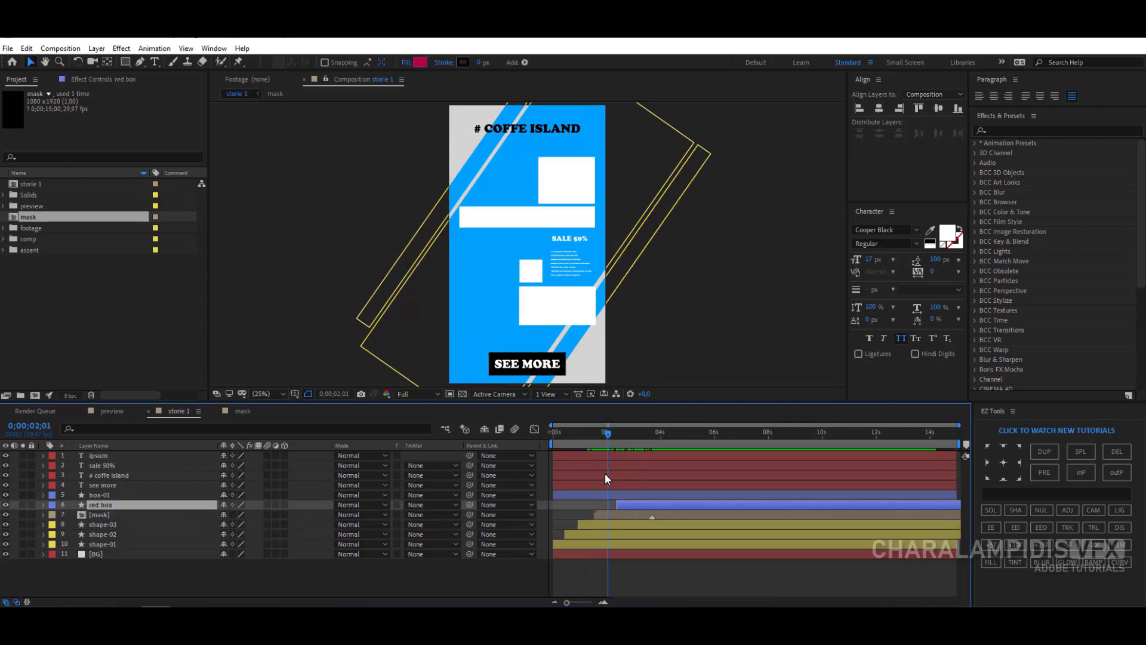
Step: Add a new mask around the "# coffe island" text layer at 0;00;02;02
left_click_drag(604, 473, 608, 473)
left_click(97, 474)
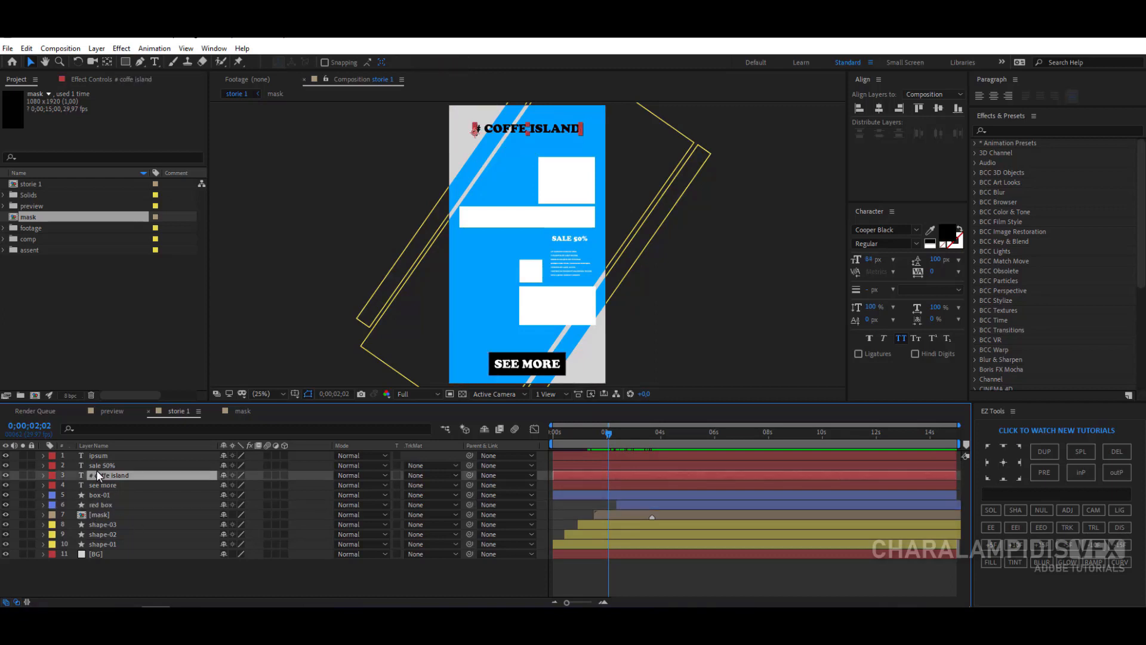
right_click(98, 472)
mouse_move(128, 157)
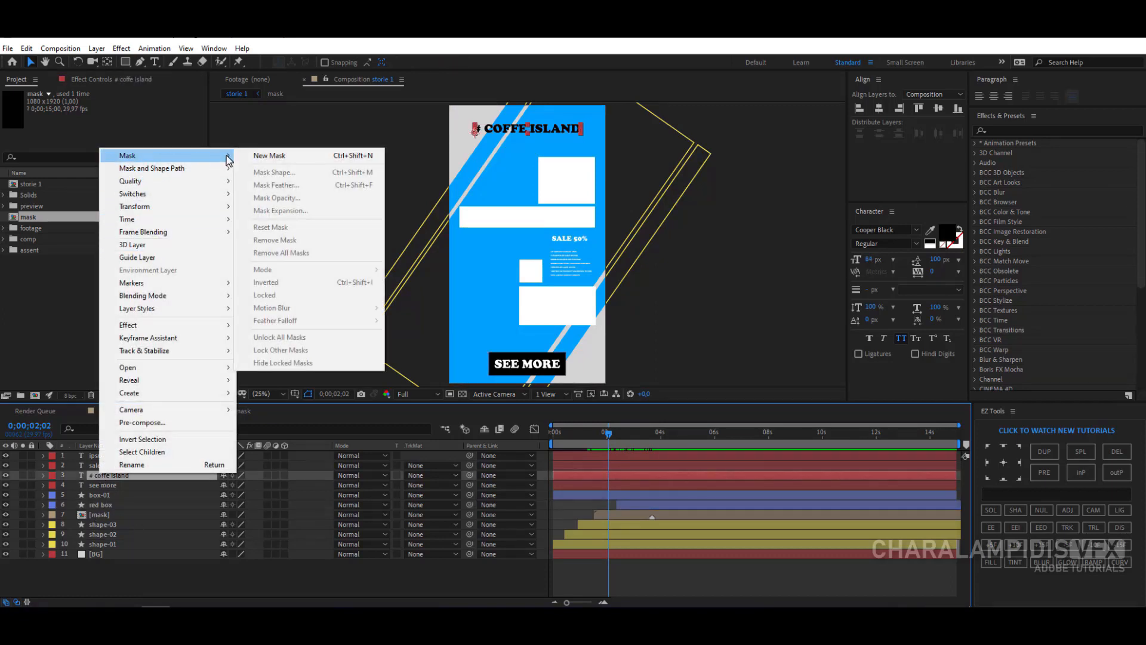
left_click(257, 156)
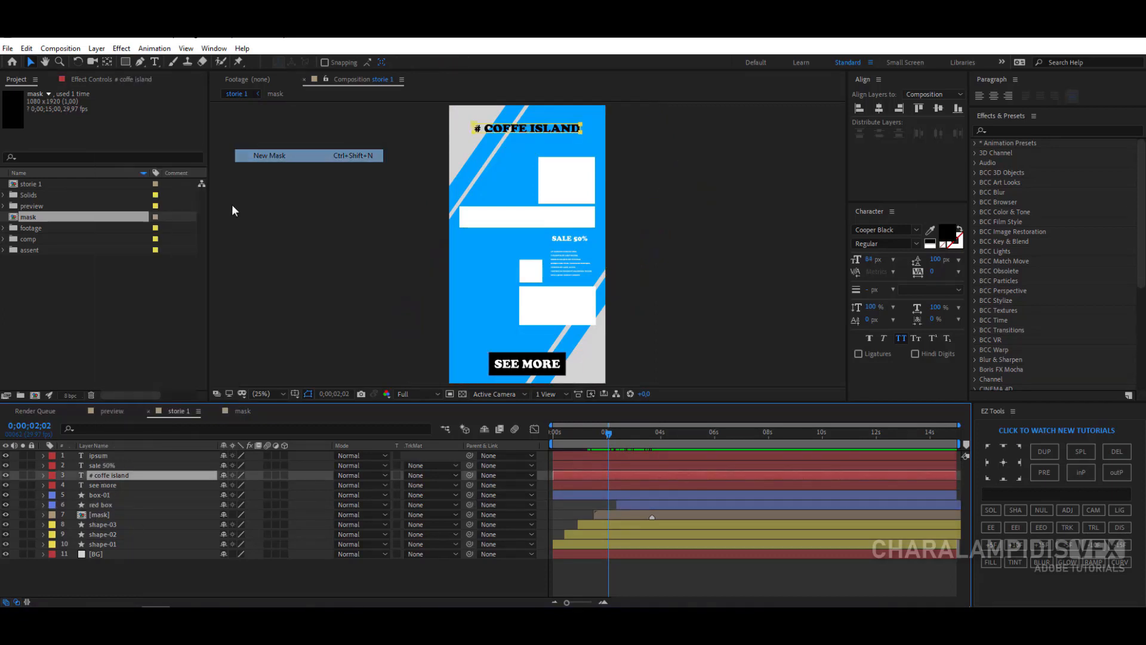
Step: Add a Position text animator to the "# coffe island" layer and set its vertical offset to about 284
left_click(42, 475)
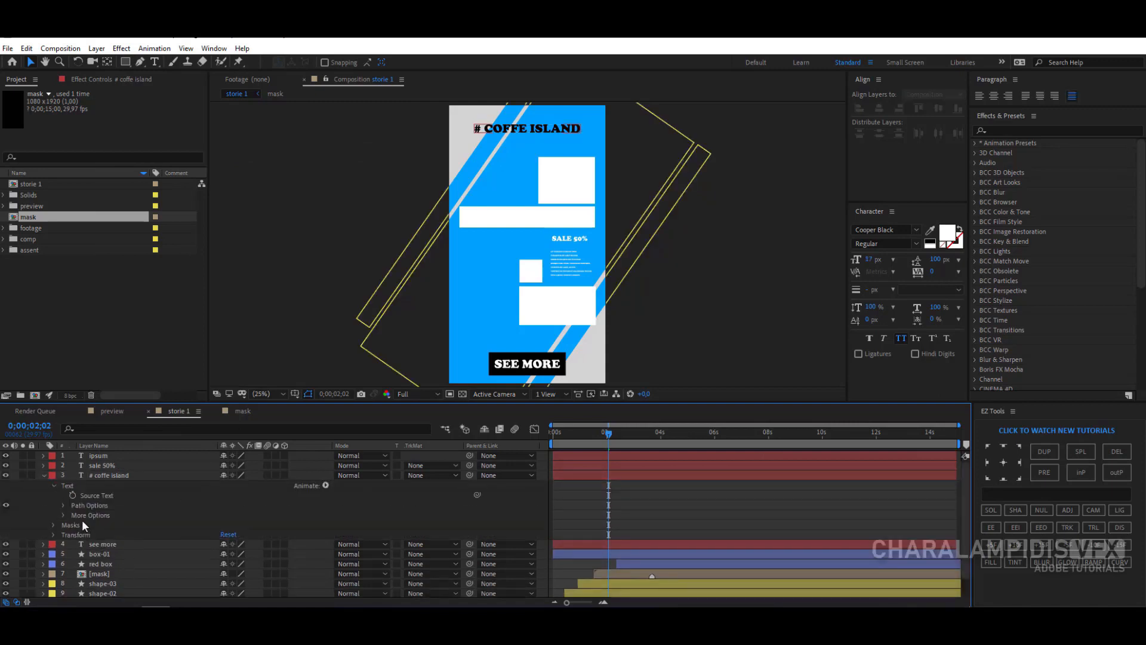
left_click(326, 485)
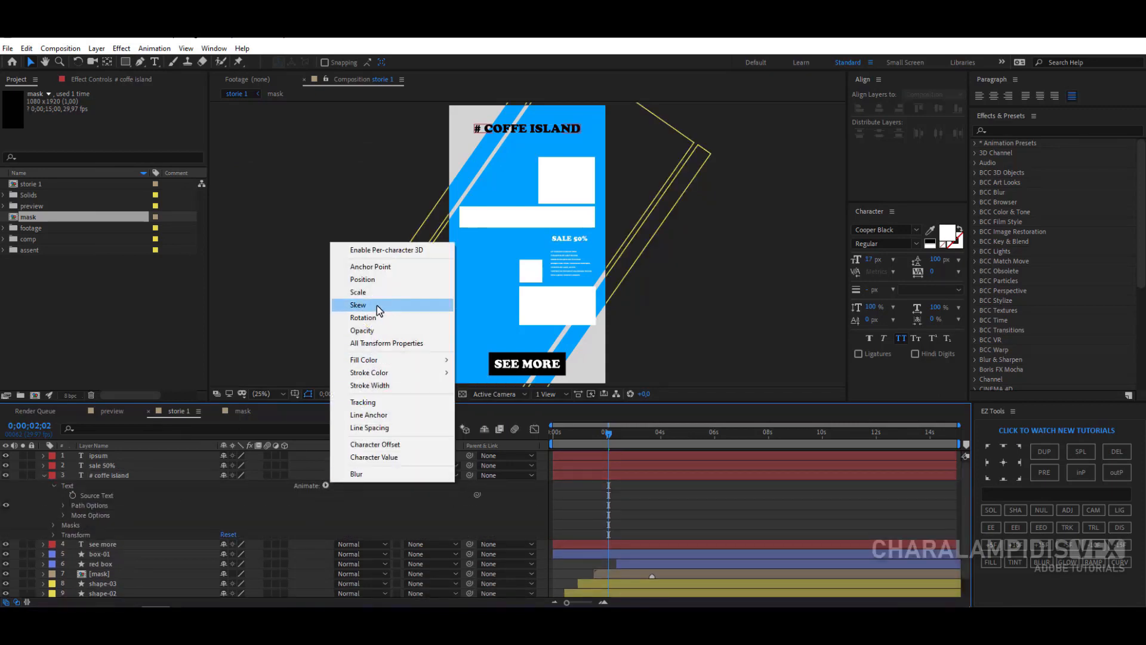
left_click(370, 281)
scroll(259, 526, "down", 2)
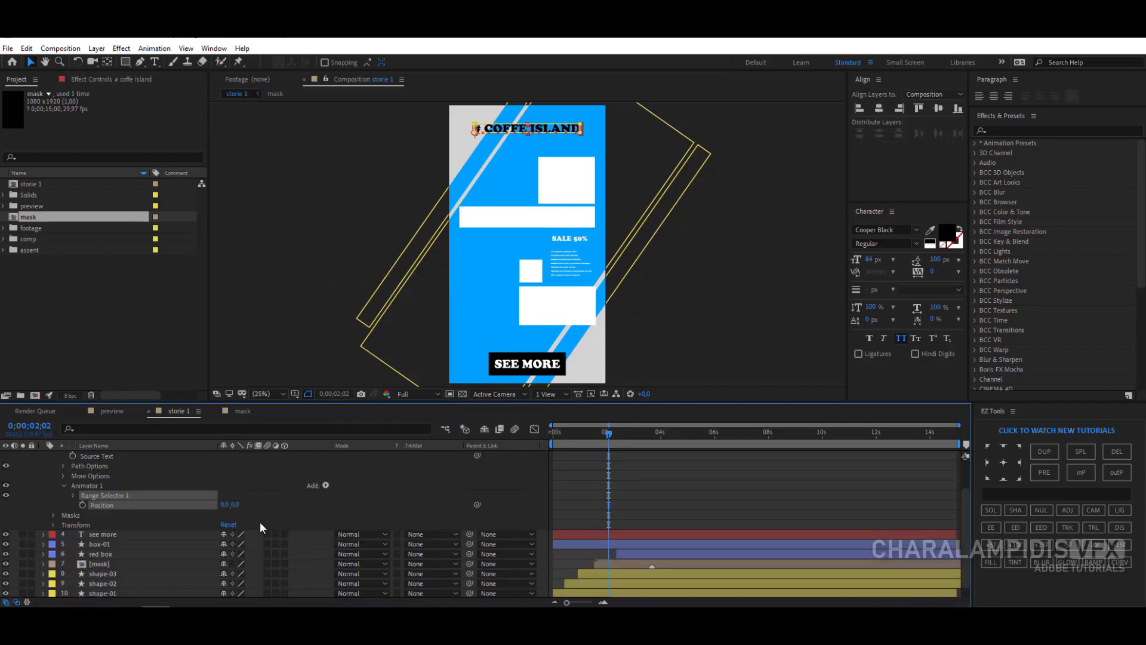
left_click_drag(233, 507, 421, 478)
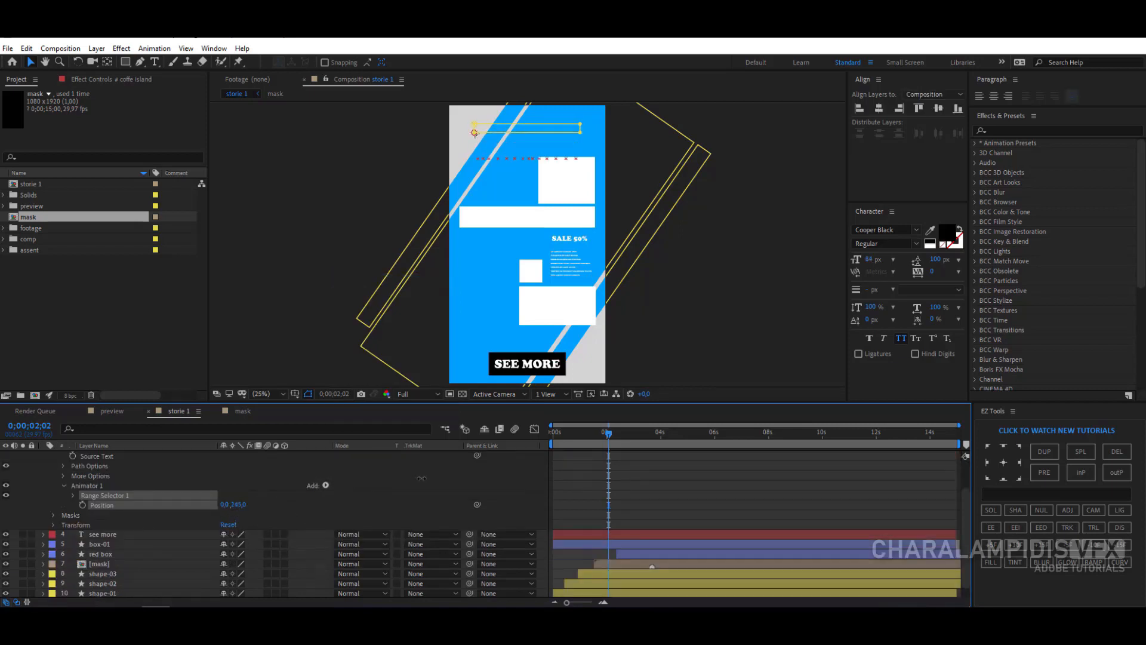
Step: Keyframe the title's Range Selector Start from 0% at 0;00;02;02 to 100% at 0;00;02;17
left_click(74, 495)
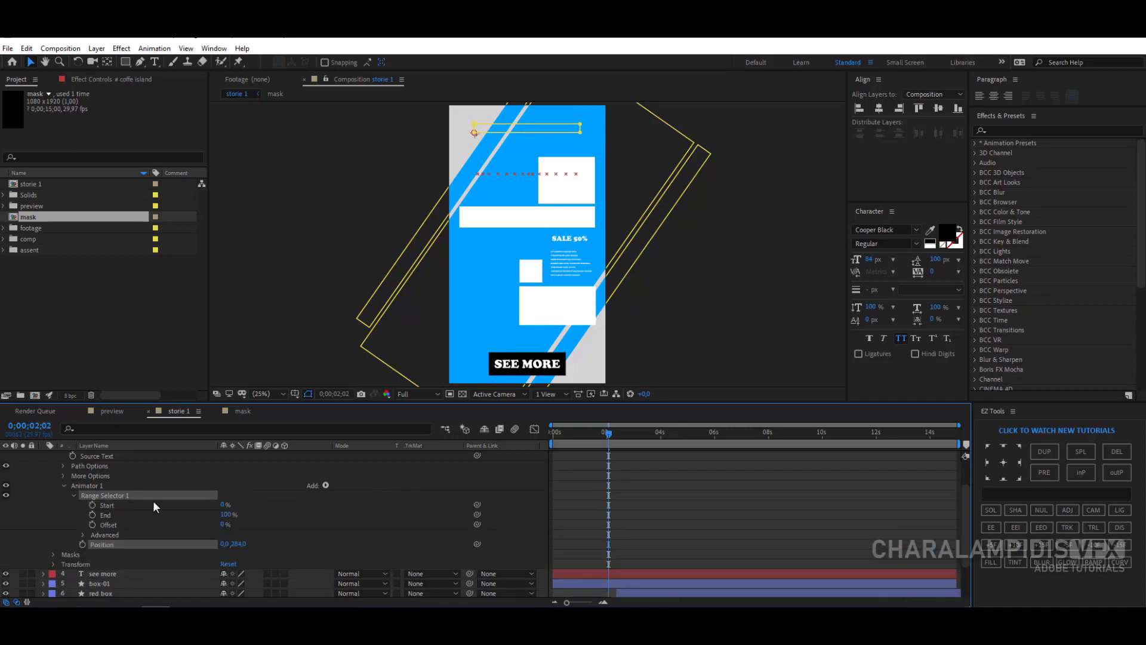
left_click(93, 505)
key("u")
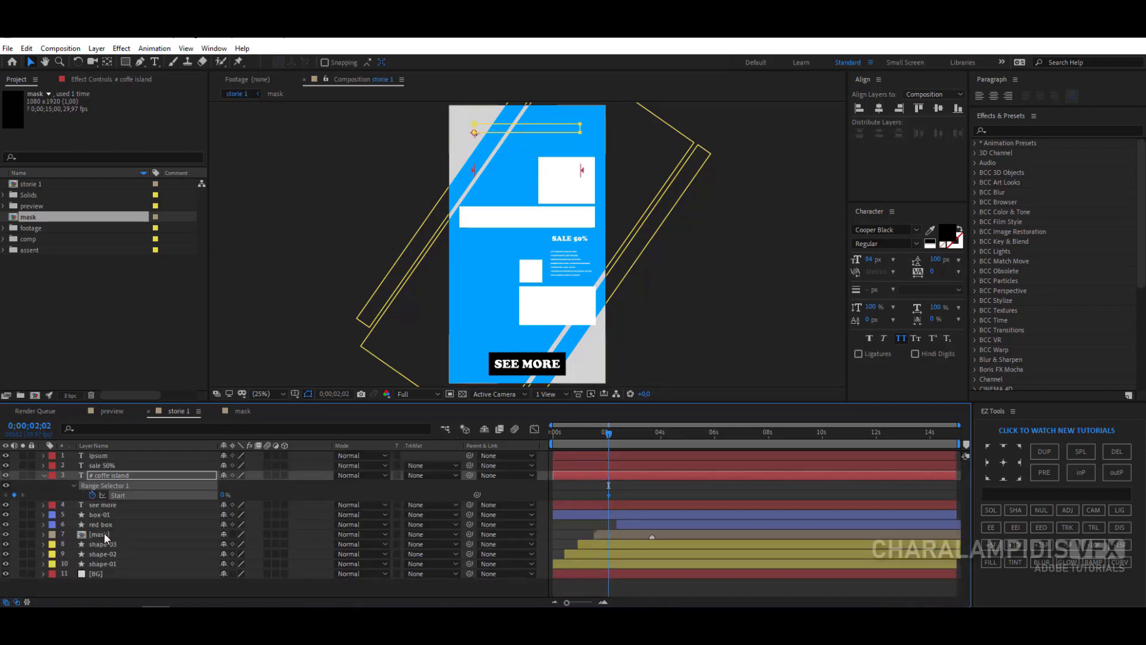
left_click(1039, 543)
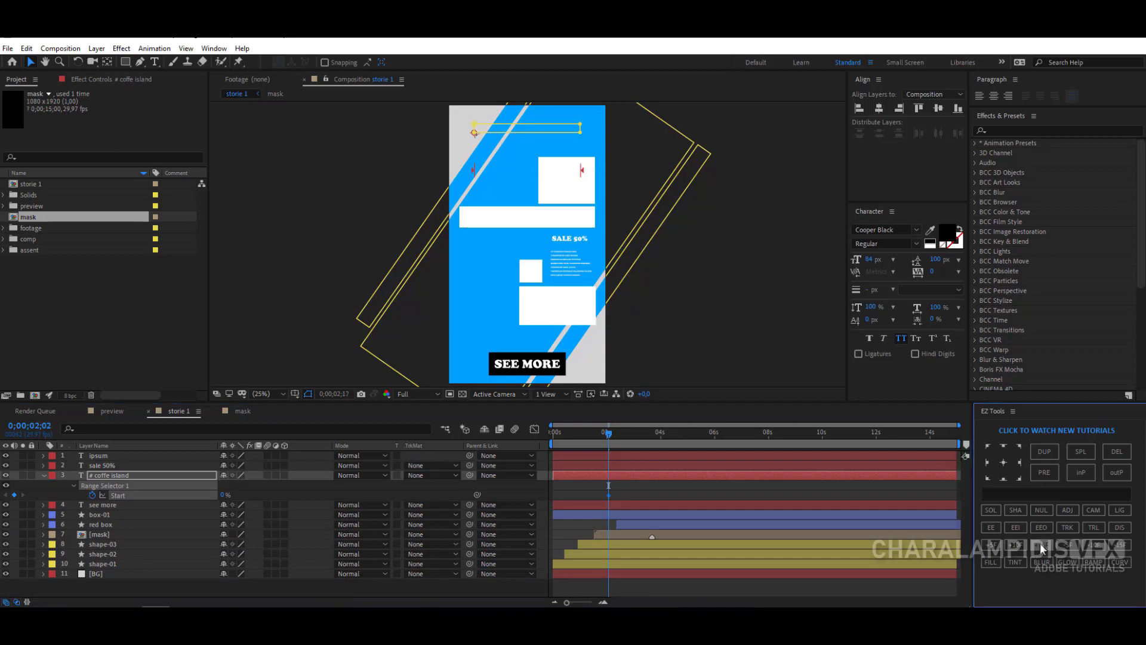
left_click_drag(222, 496, 292, 498)
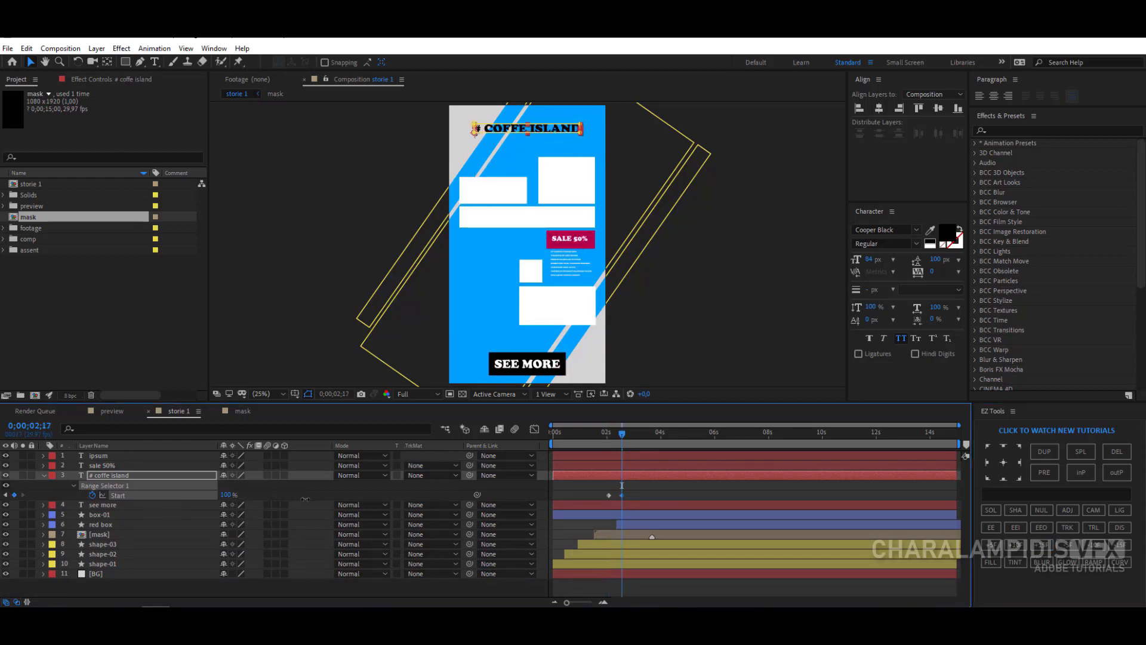
Step: Apply Easy Ease to both Start keyframes of the title and return the playhead to 0;00;02;03
left_click_drag(636, 487, 606, 496)
key("F9")
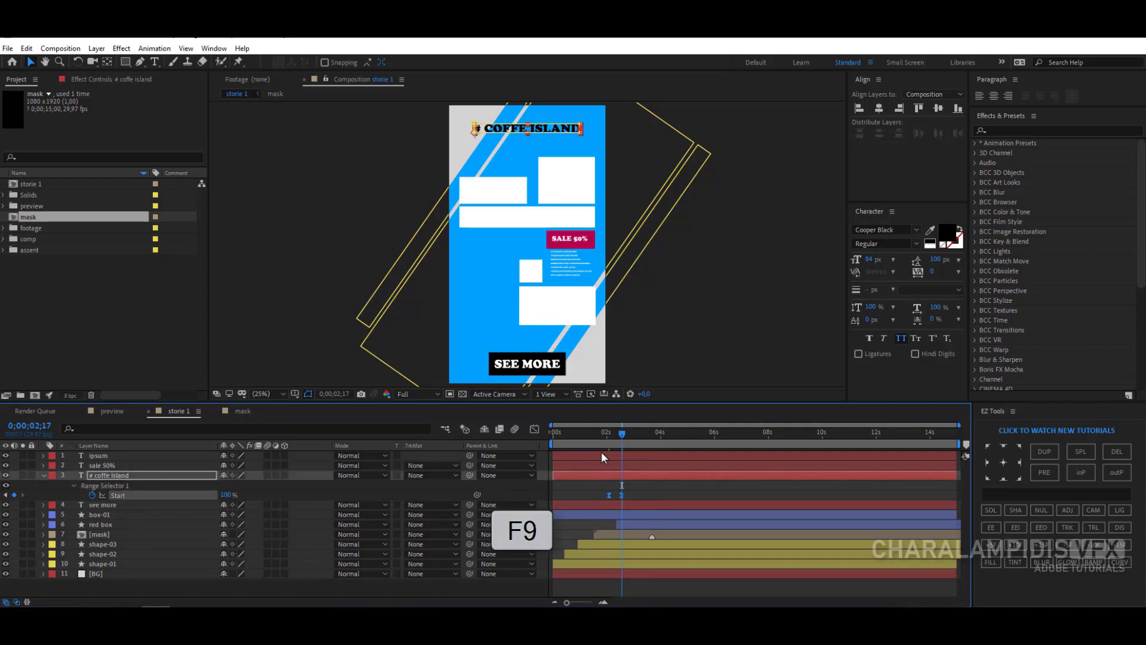
left_click_drag(623, 435, 612, 437)
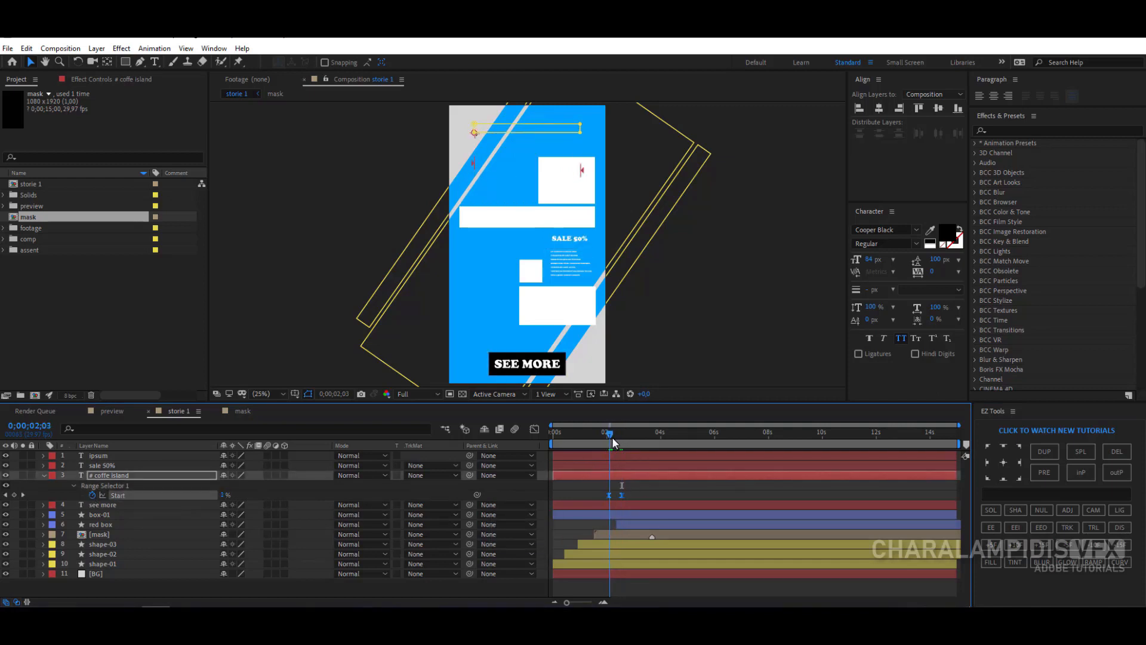
Step: Move the anchor point of box-01 to its left edge and keyframe its horizontal scale at 0% at 0;00;02;03
left_click(110, 477)
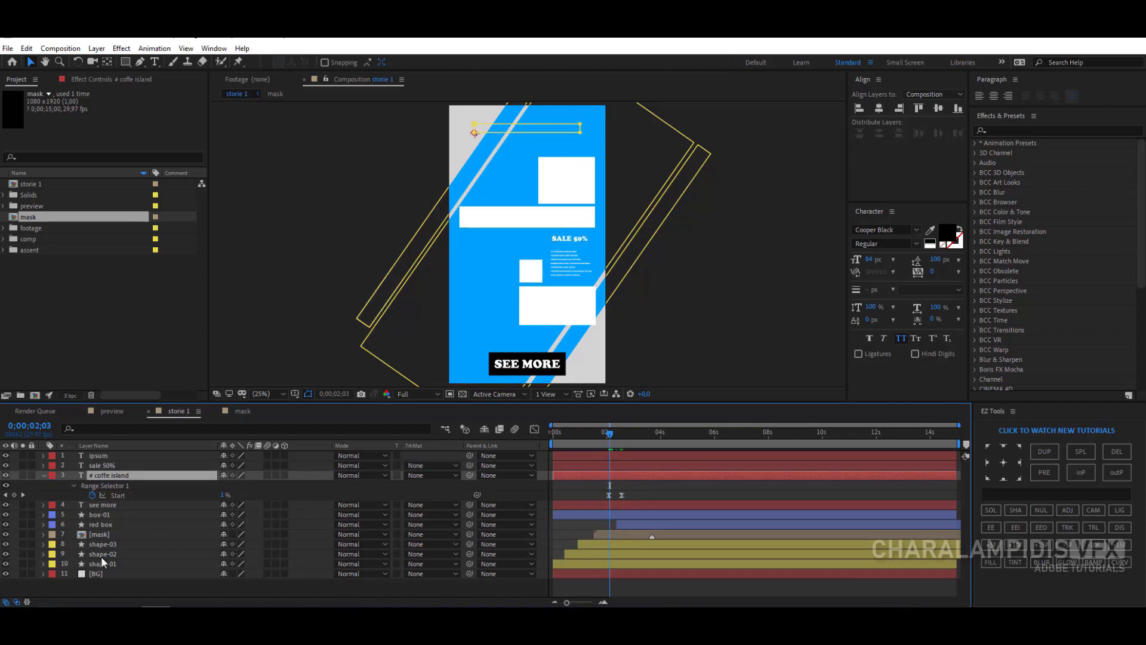
left_click(100, 514)
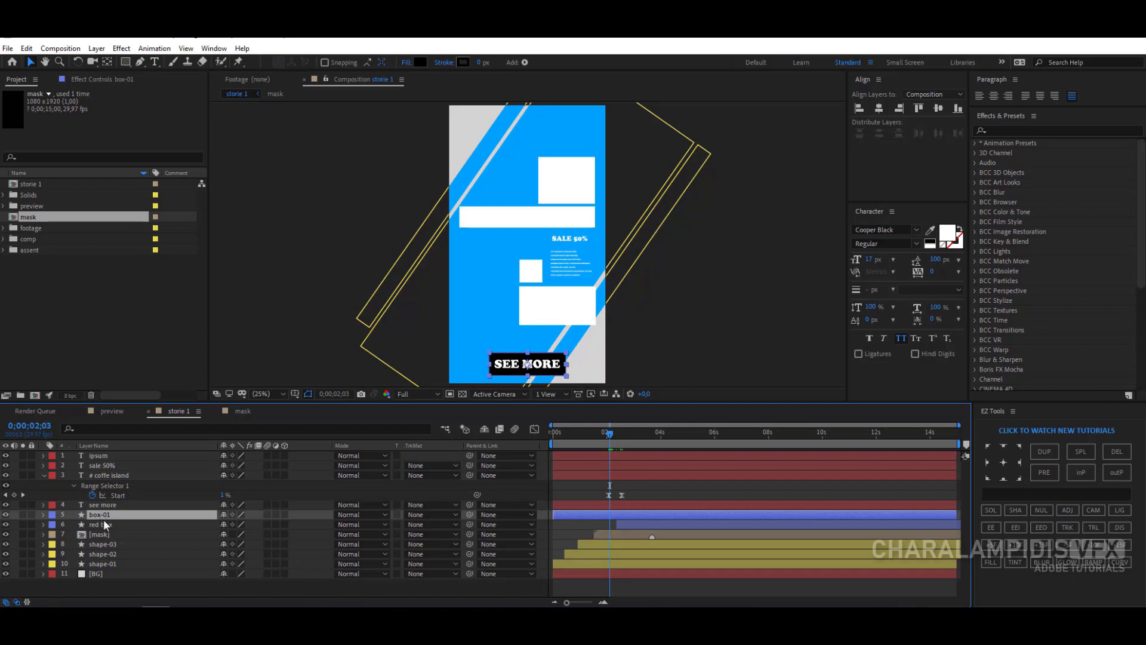
left_click(987, 463)
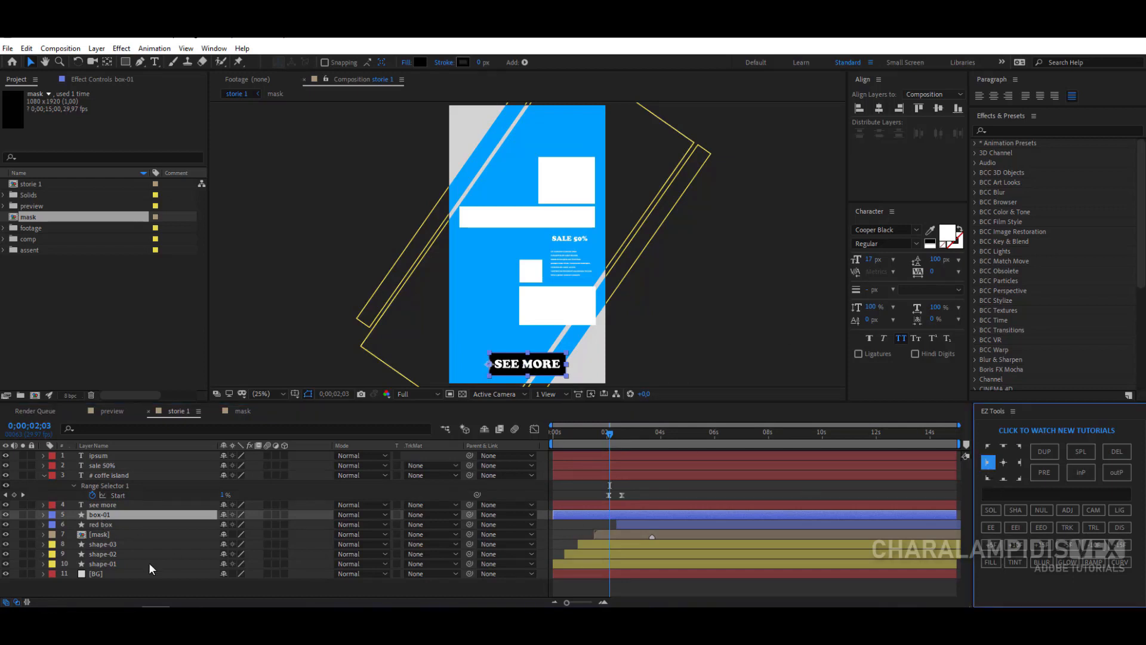
key("s")
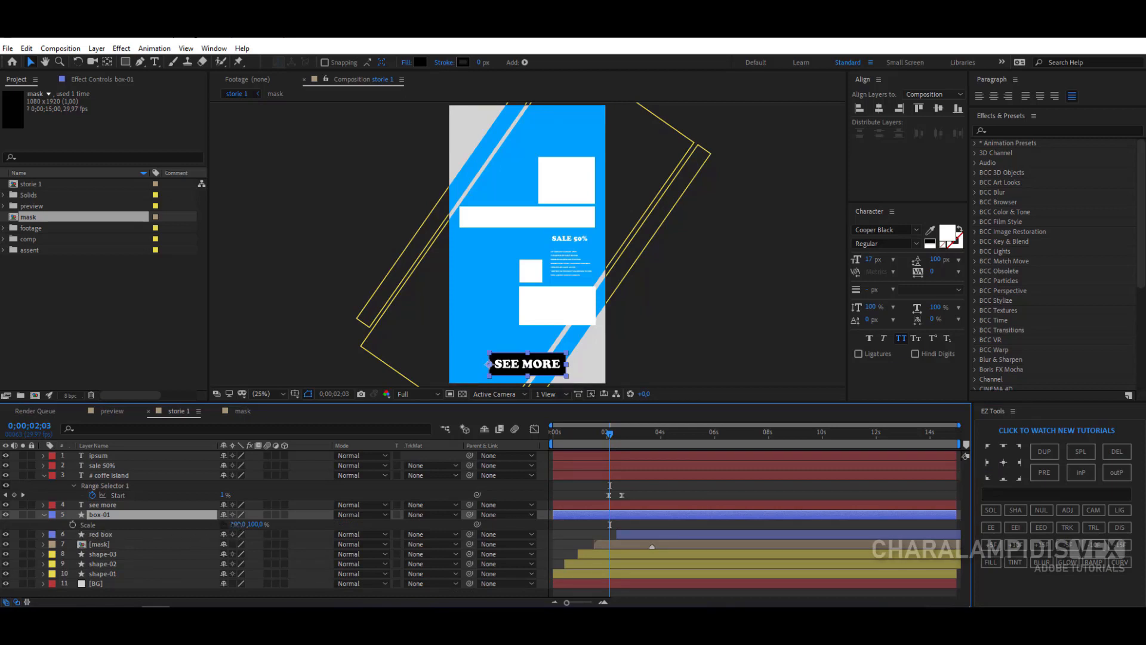
left_click(238, 524)
key("Return")
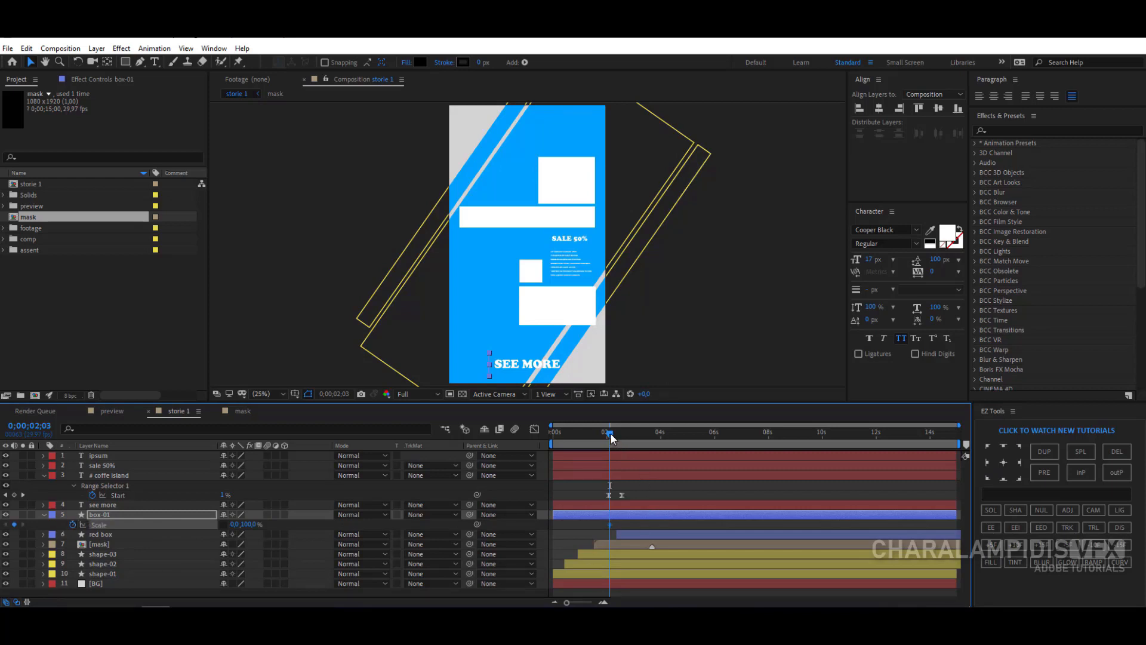
Step: Set the horizontal scale of box-01 to 100% at 0;00;02;16 and apply Easy Ease to both Scale keyframes
left_click_drag(611, 439, 621, 439)
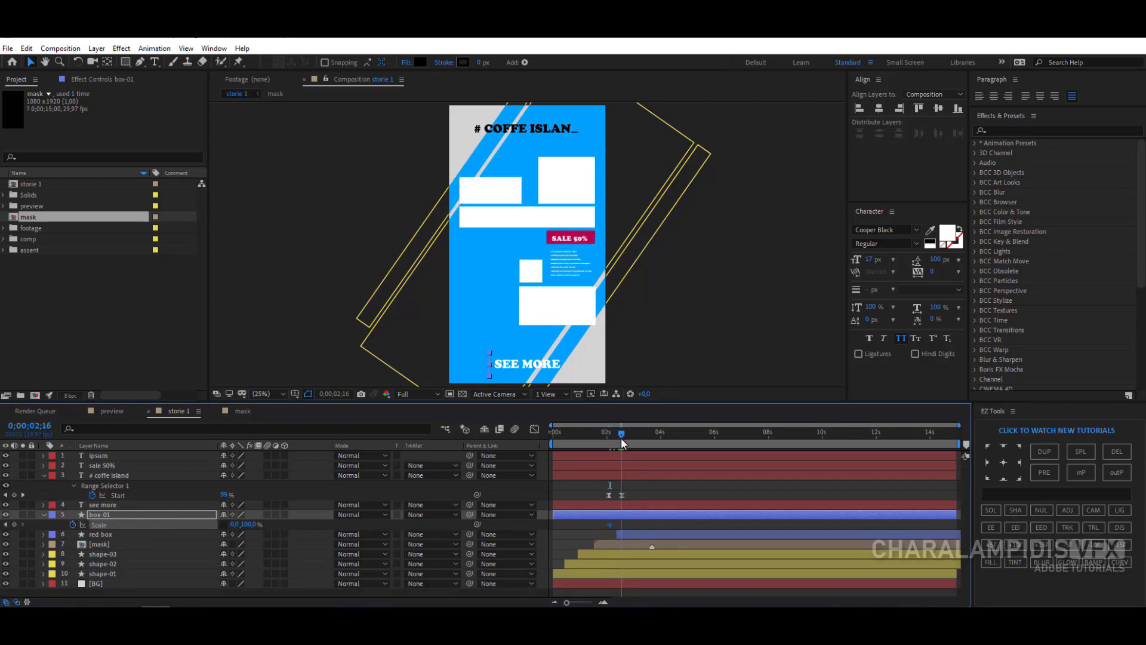
left_click(233, 524)
key("Return")
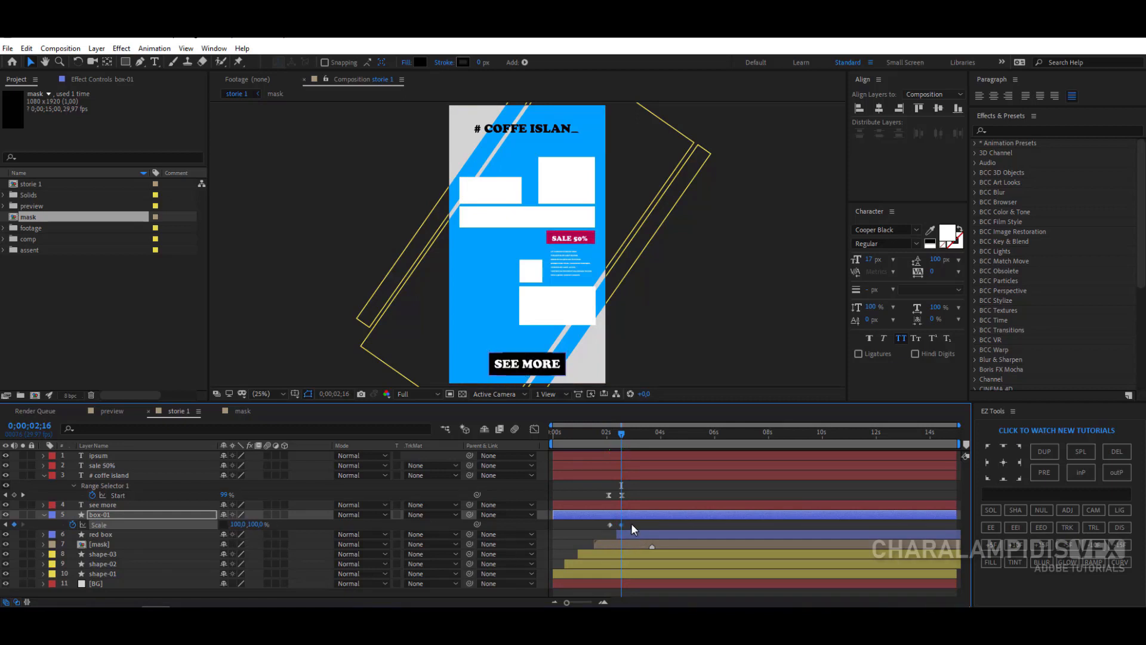
left_click_drag(632, 523, 607, 527)
key("F9")
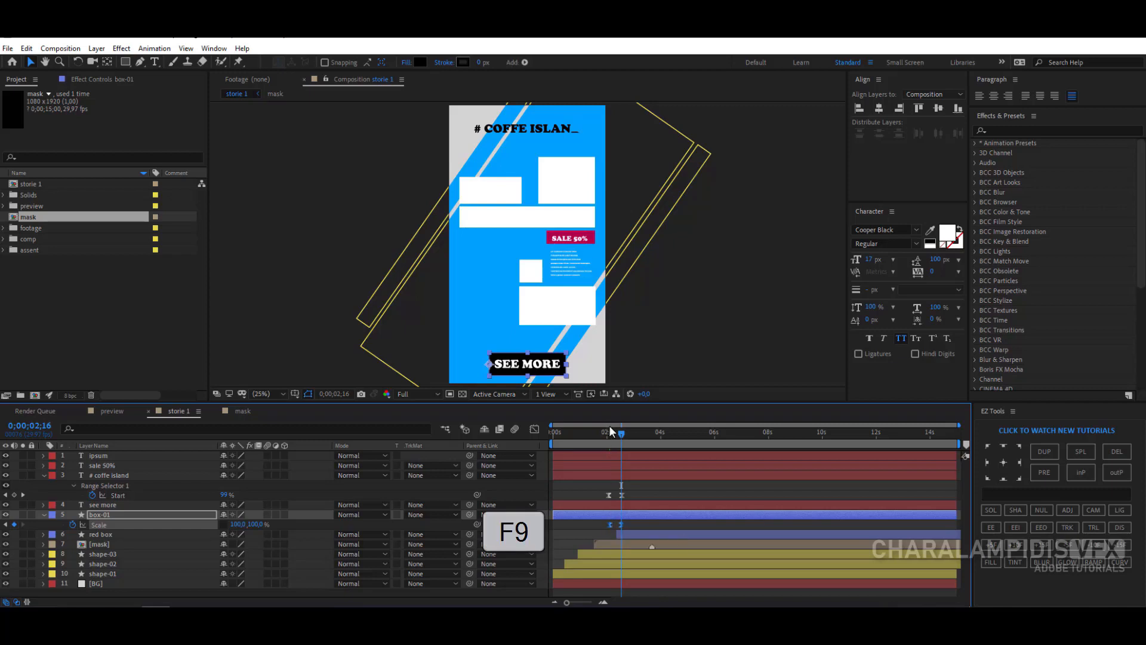
left_click_drag(621, 433, 611, 438)
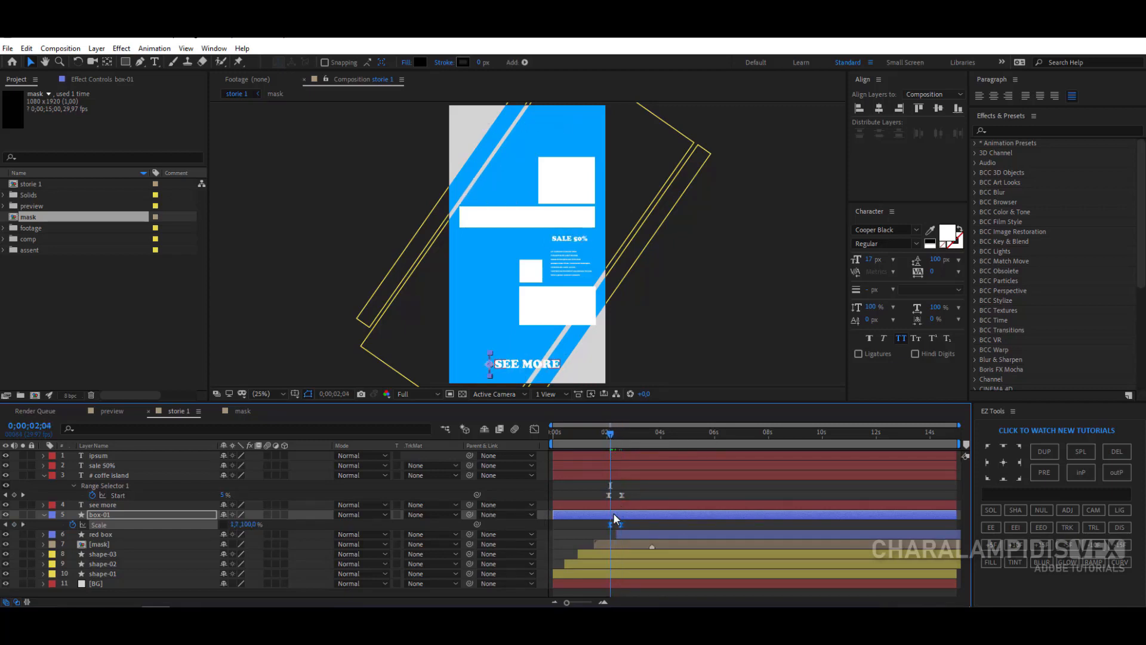
Step: Add a new mask around the "see more" text layer
left_click(608, 495)
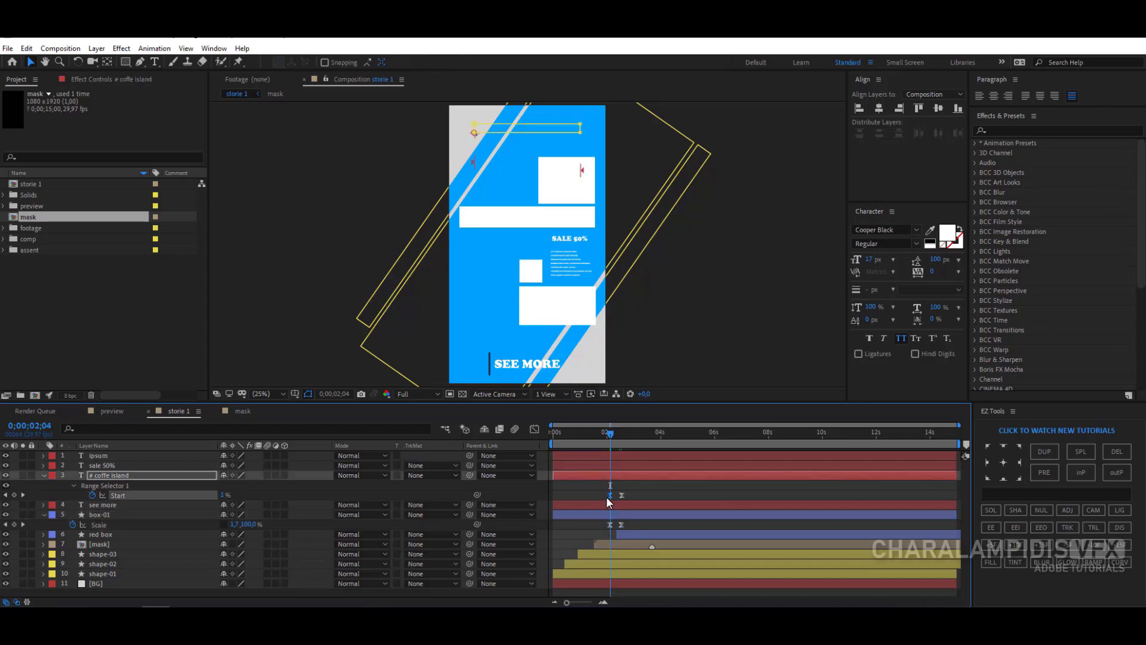
left_click(105, 505)
right_click(106, 505)
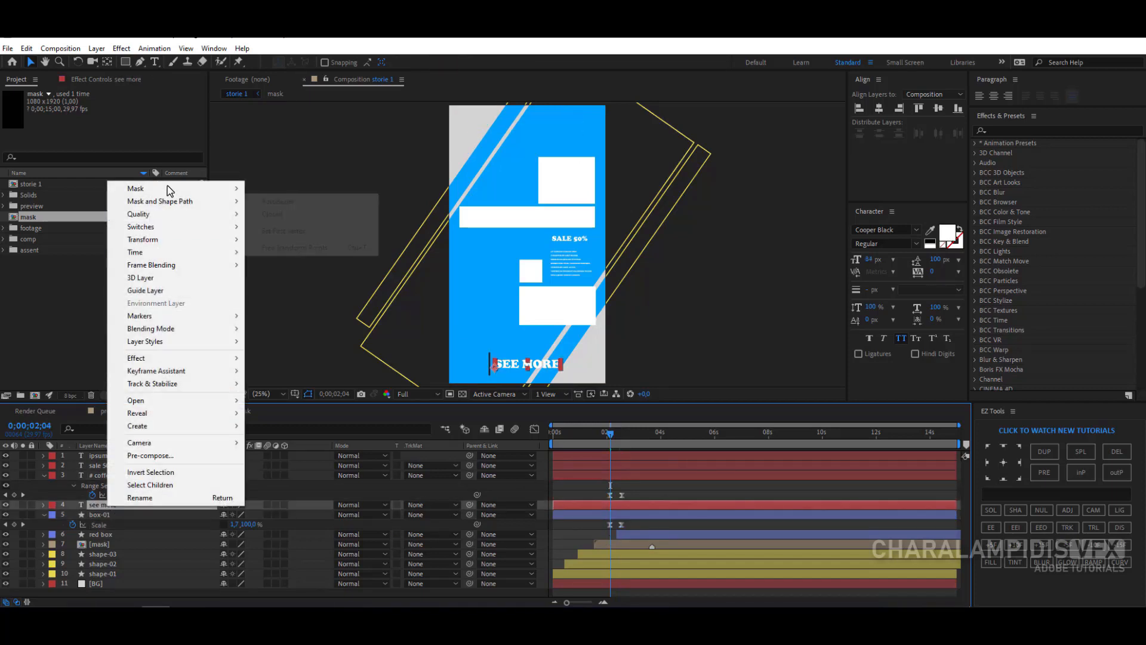
mouse_move(170, 186)
left_click(245, 188)
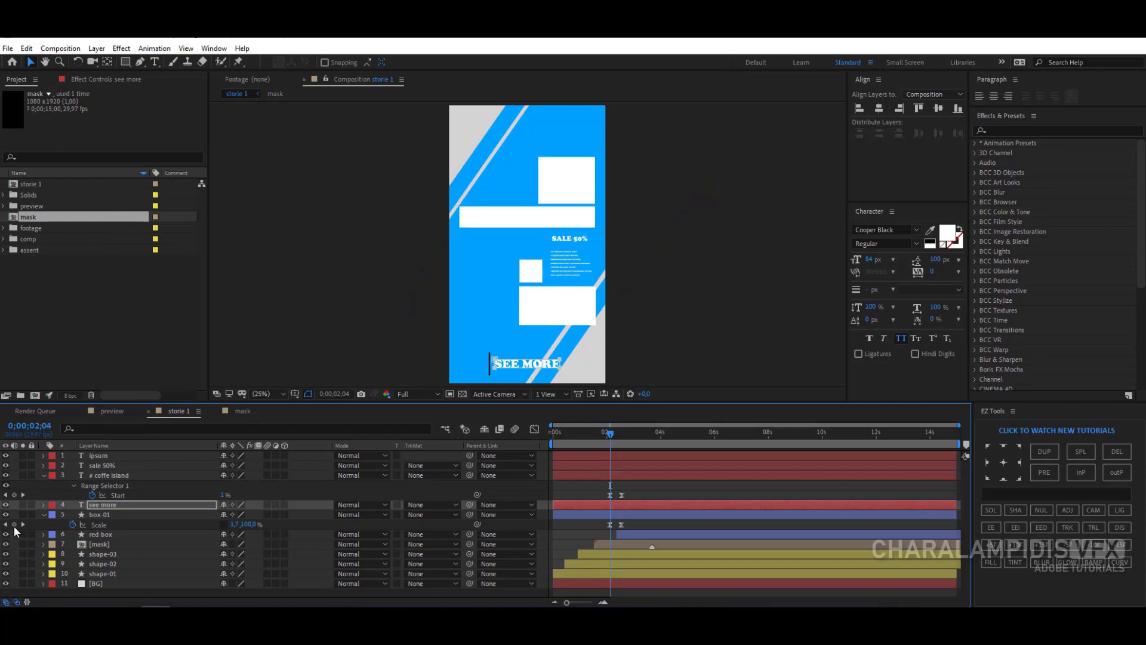
Step: Add a Position text animator to the "see more" layer
left_click(98, 506)
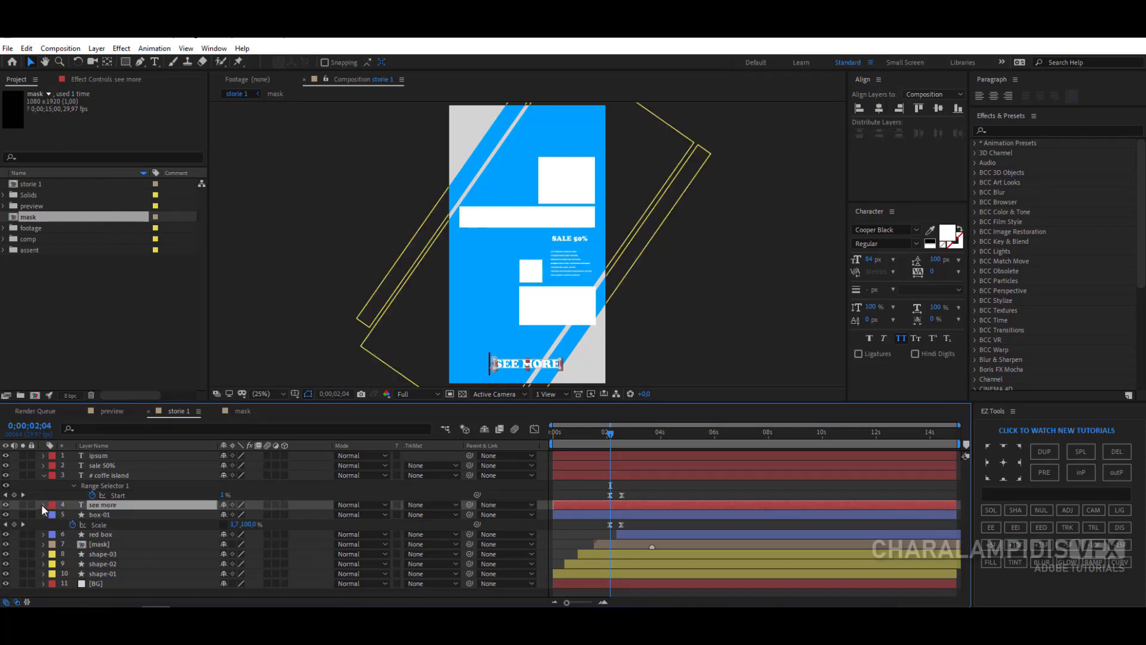
left_click(43, 505)
left_click(326, 515)
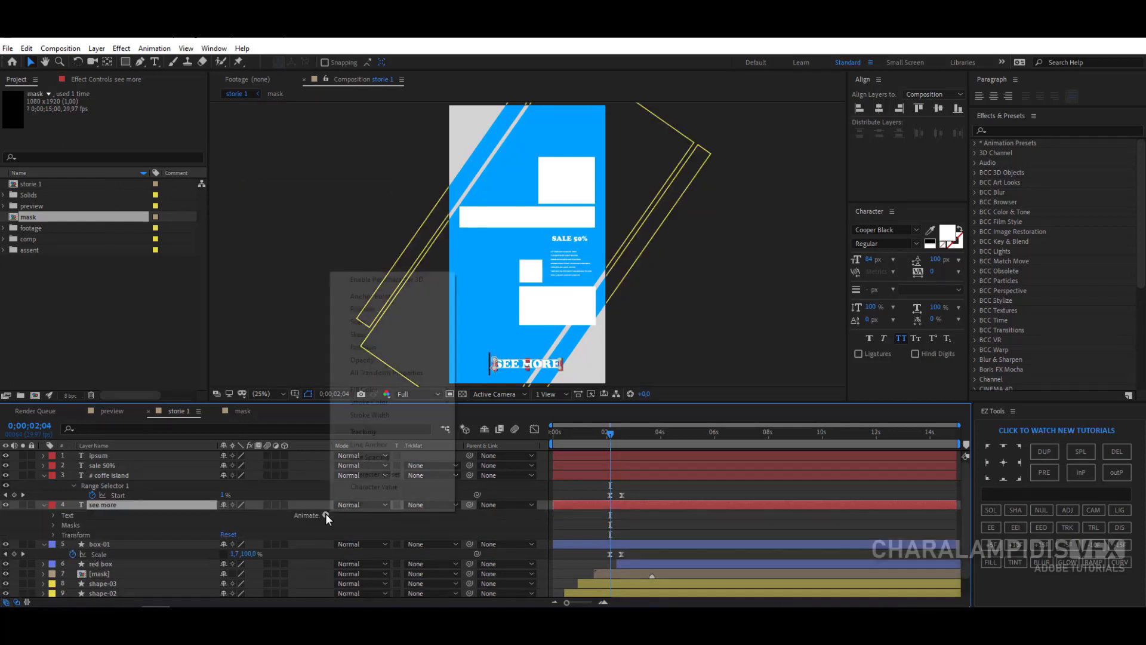
left_click(355, 308)
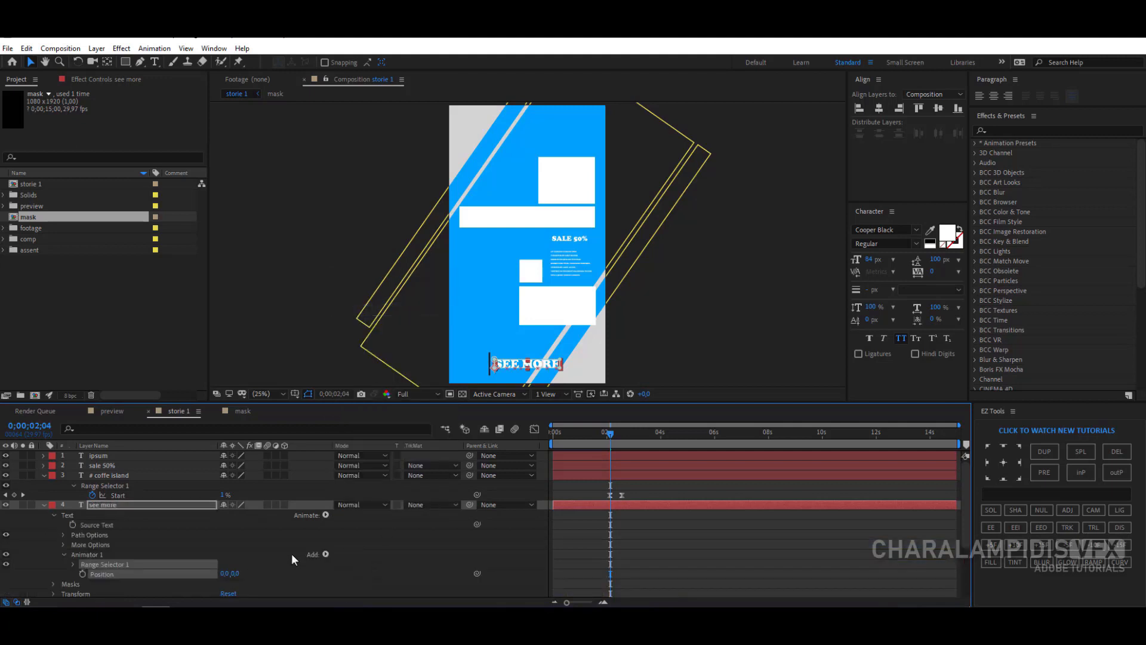
Step: Keyframe the "see more" animator's Position from 472, 0 at 0;00;02;04 to 0, 0 at 0;00;02;19
left_click(83, 575)
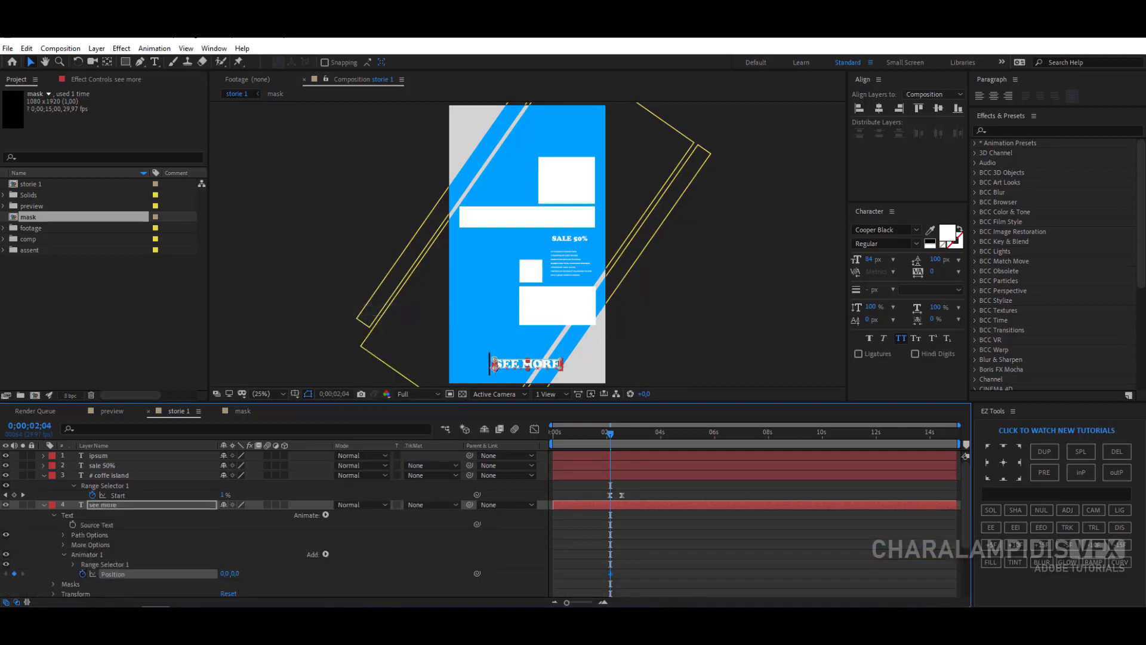
left_click(1041, 544)
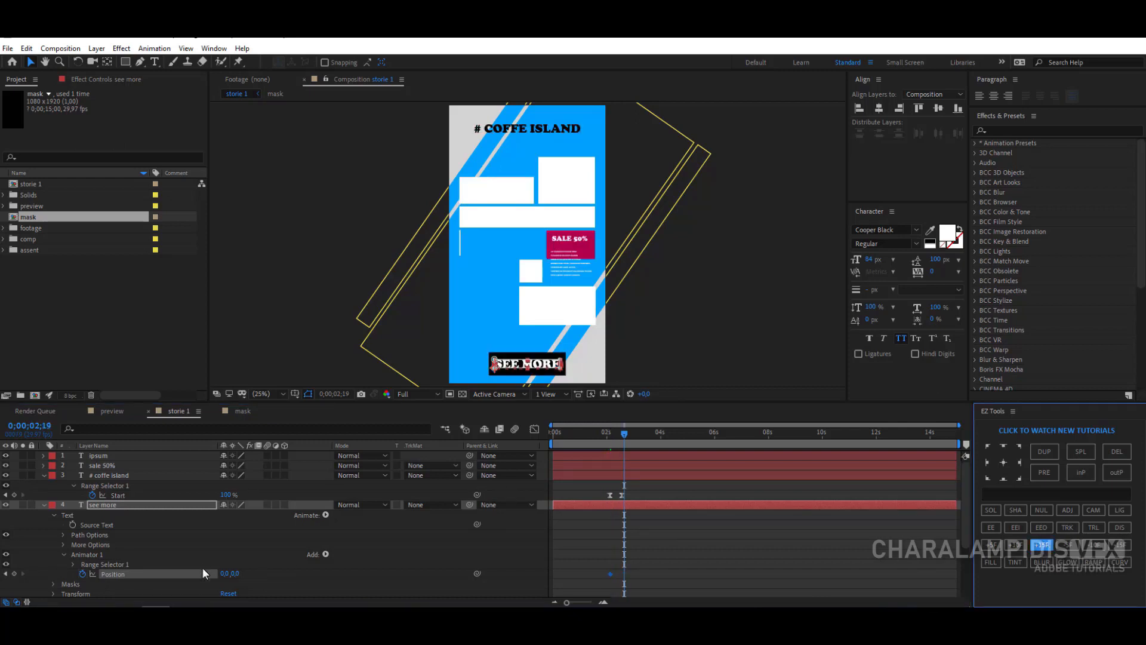
left_click_drag(222, 574, 237, 574)
left_click(227, 573)
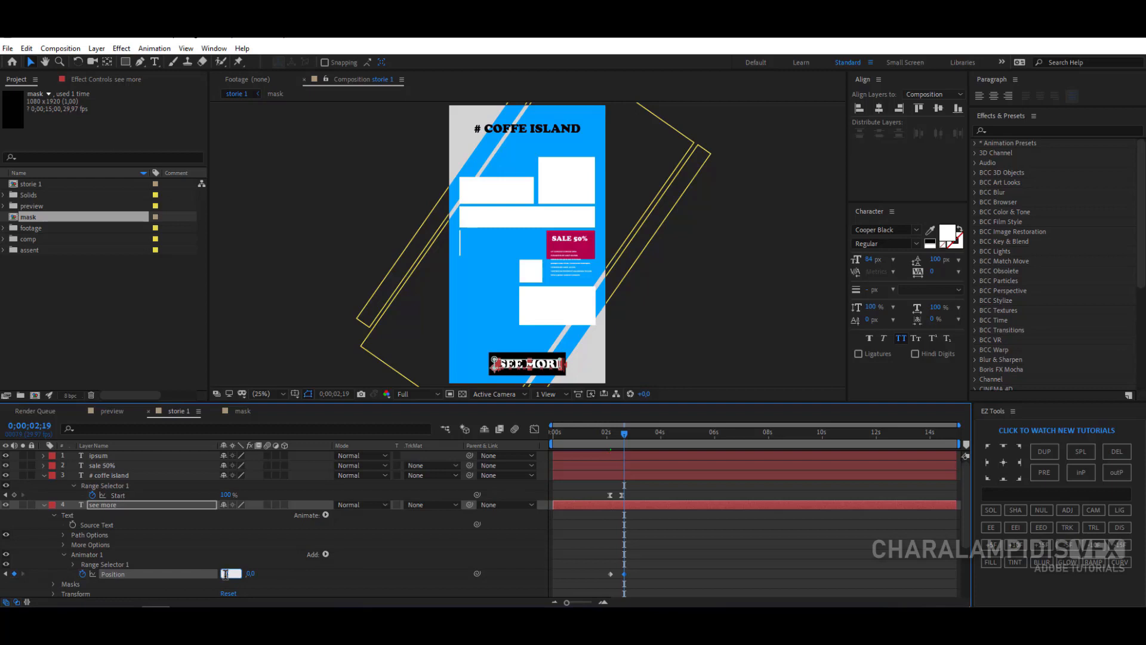
type("0")
key("Return")
left_click_drag(626, 435, 613, 441)
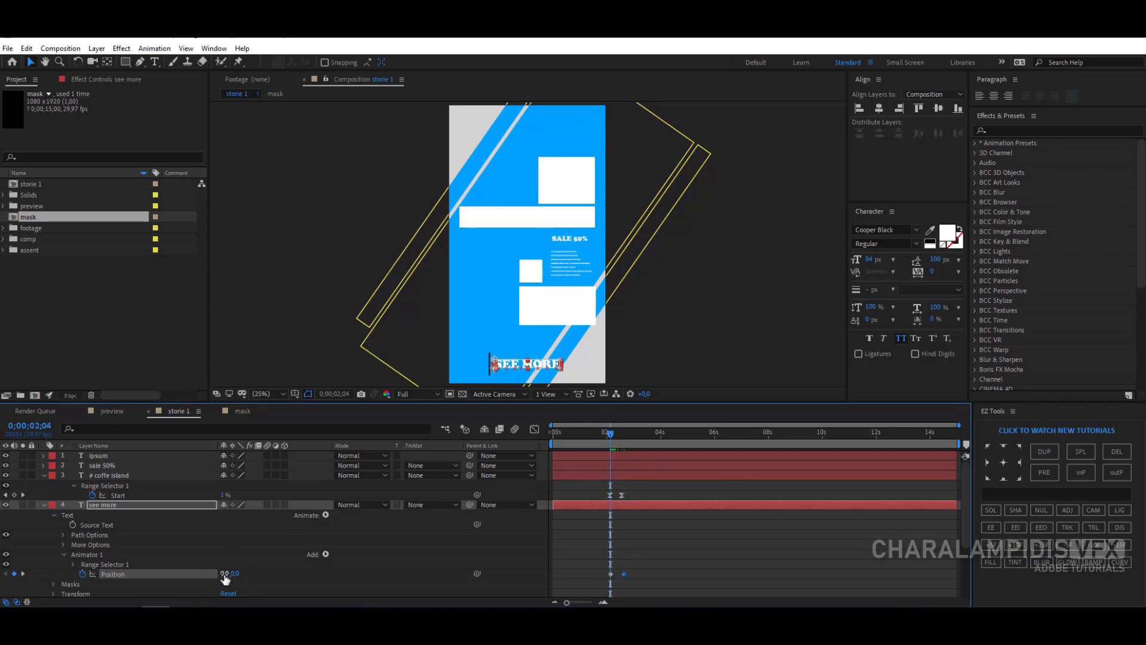
left_click_drag(224, 578, 509, 577)
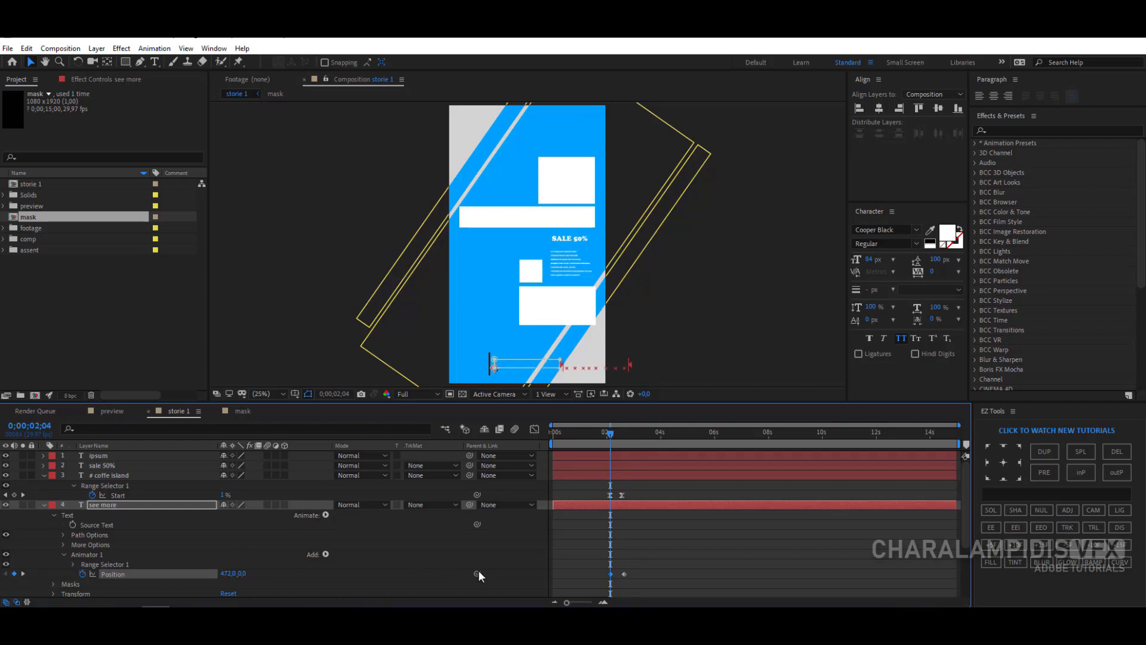
Step: Show only the keyframed properties of "see more" and apply Easy Ease to both Position keyframes
left_click(116, 504)
key("u")
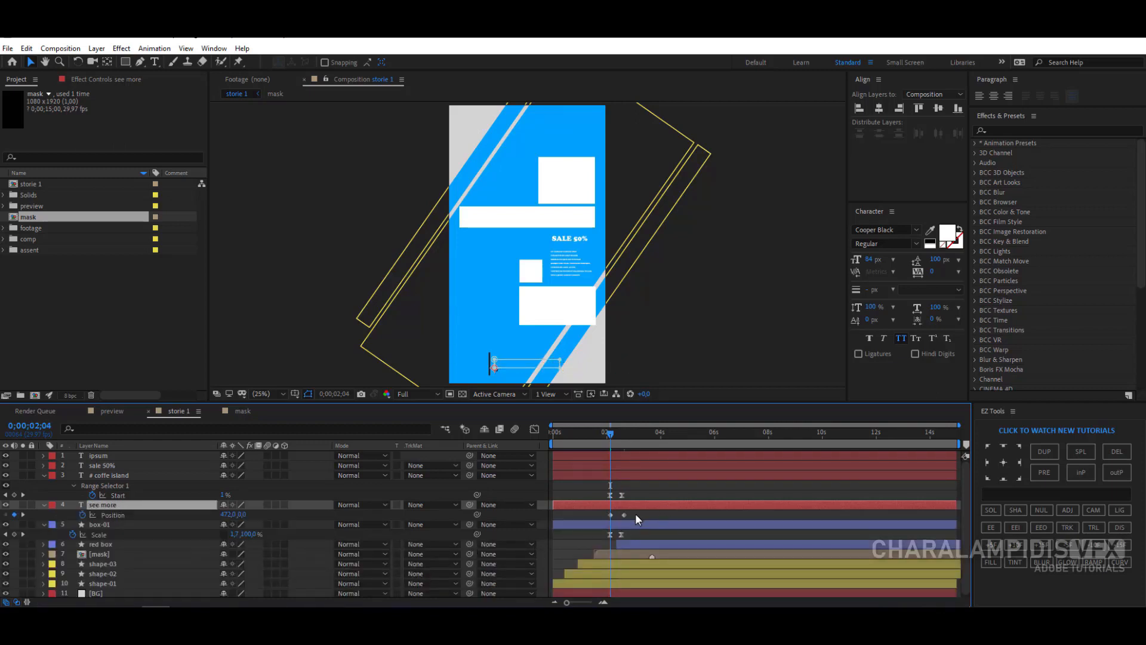
left_click_drag(633, 510, 606, 518)
key("F9")
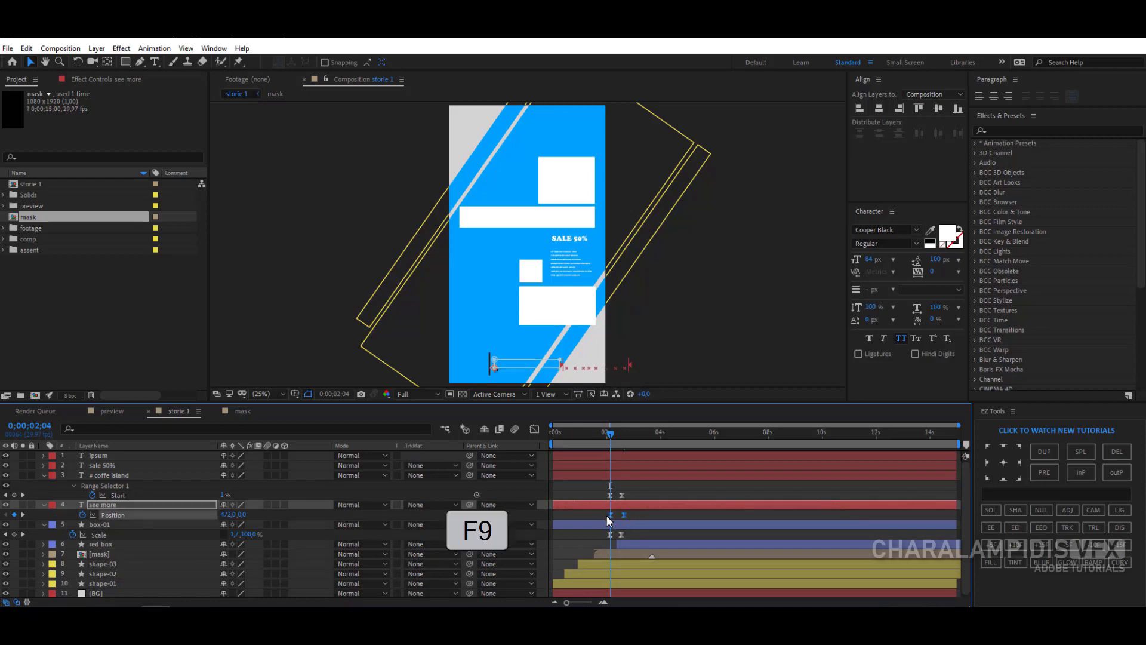
Step: Shift both "see more" Position keyframes later so the text reveal ends at 0;00;02;29
left_click_drag(607, 437, 618, 447)
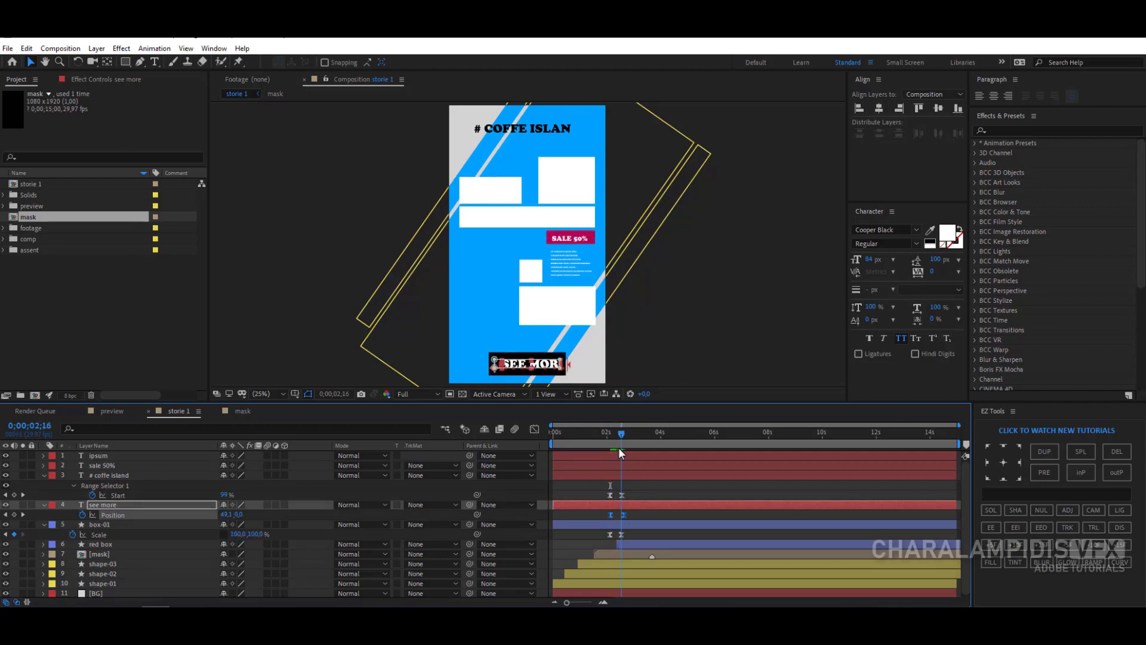
left_click(629, 514)
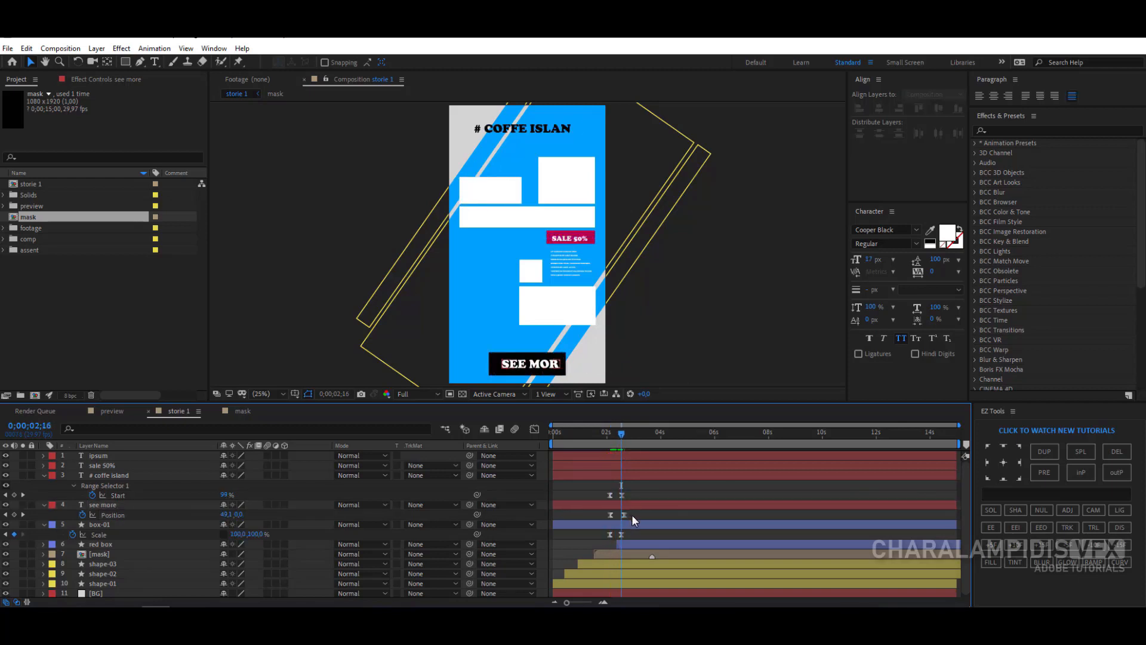
mouse_move(631, 515)
left_mouse_down()
mouse_move(604, 521)
mouse_move(620, 522)
left_mouse_up()
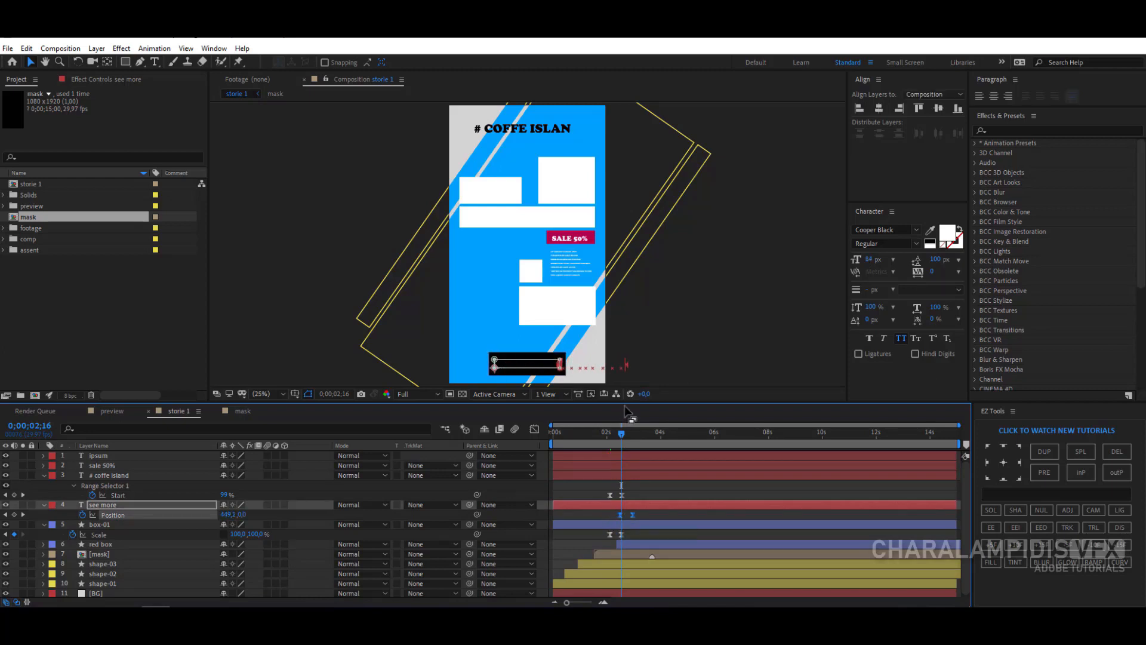
left_click(629, 433)
left_click_drag(635, 435, 636, 441)
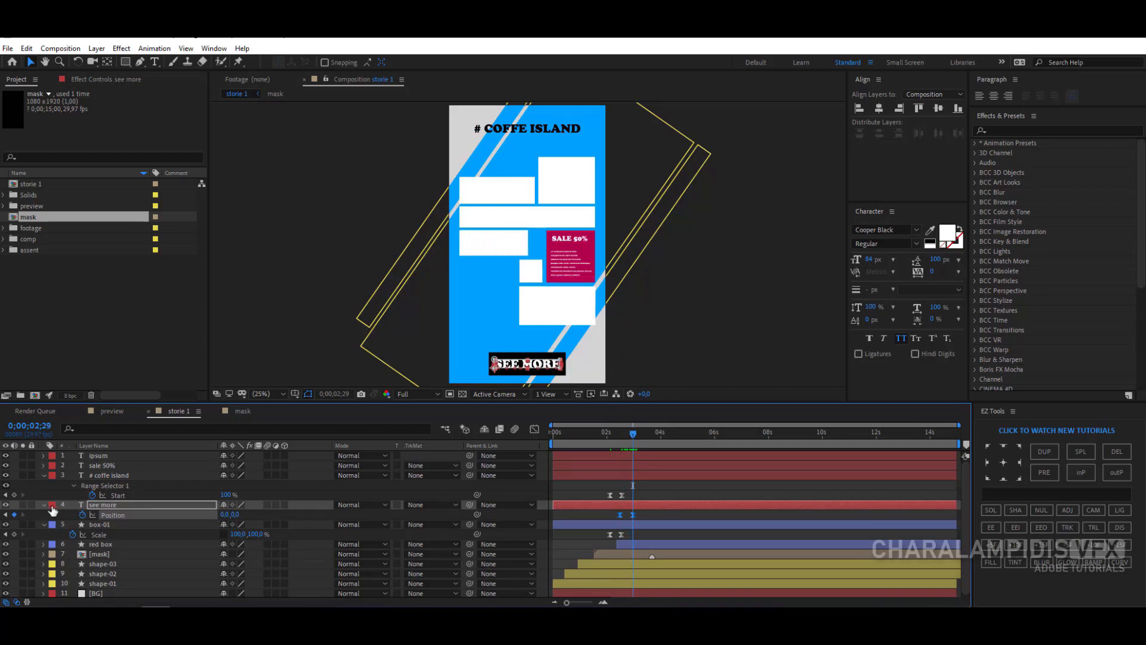
Step: Collapse the expanded properties of the "# coffe island", "see more" and "box-01" layers
left_click(44, 475)
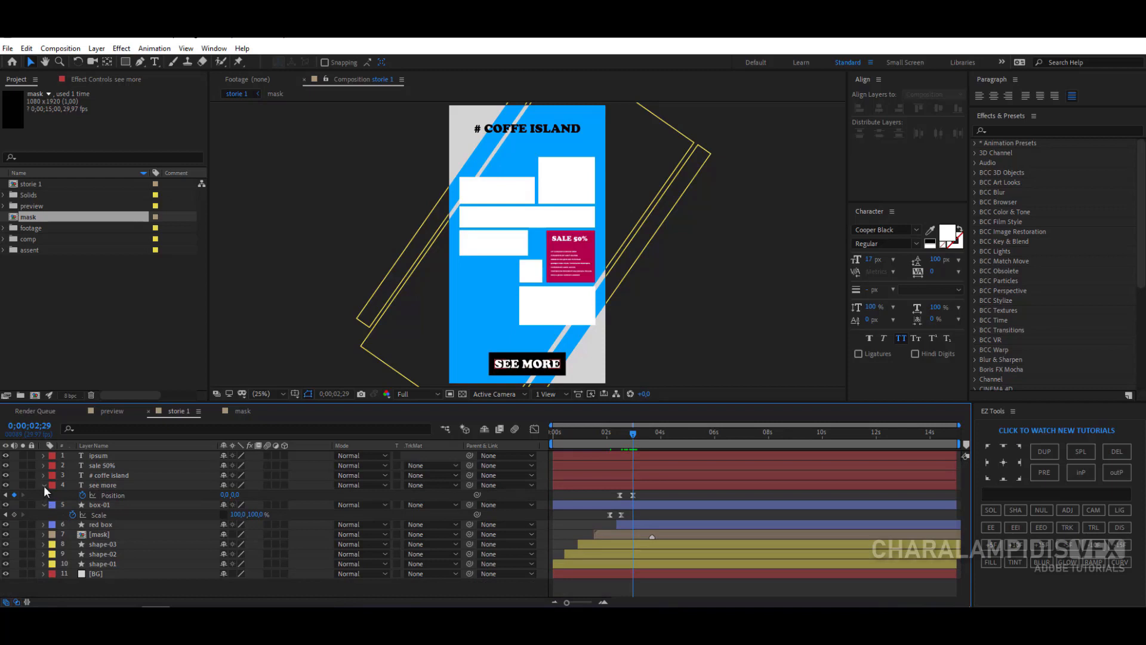
left_click(45, 486)
left_click(44, 494)
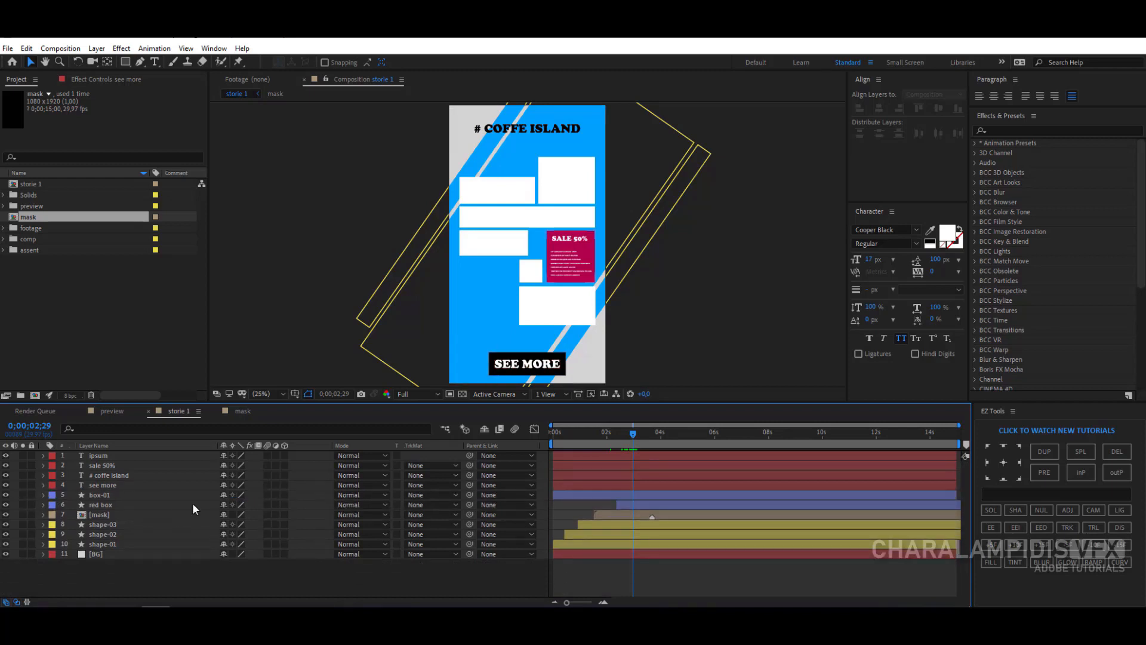
Step: Add a new mask to the "sale 50%" text layer and another to the "ipsum" text layer
right_click(110, 464)
mouse_move(239, 152)
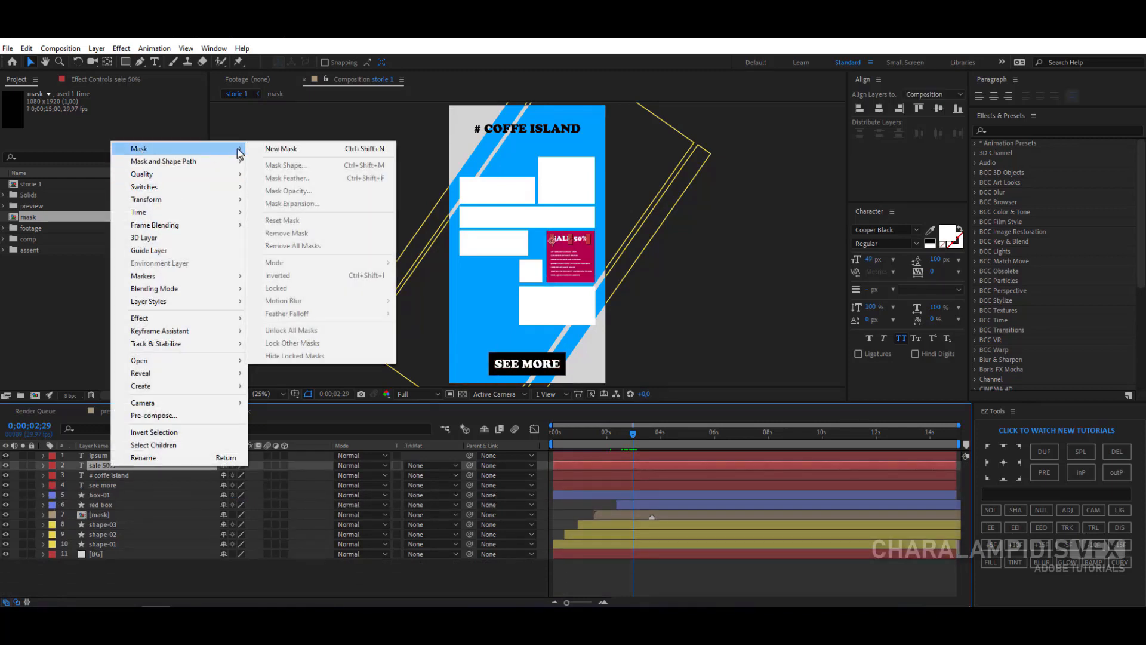
left_click(293, 149)
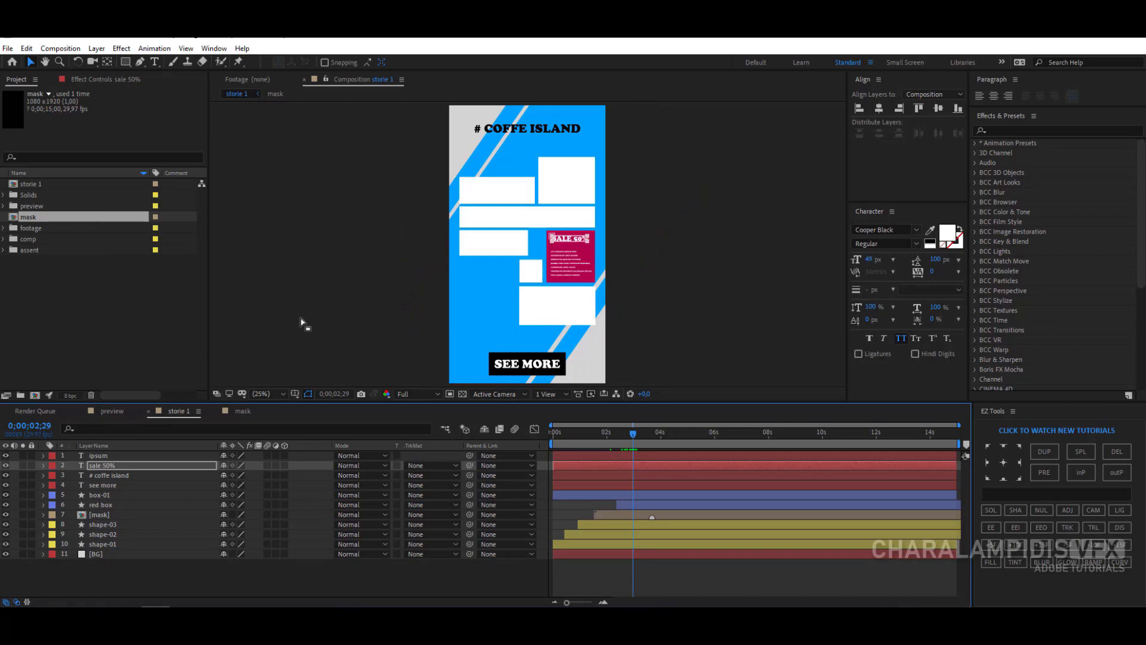
right_click(96, 456)
mouse_move(156, 146)
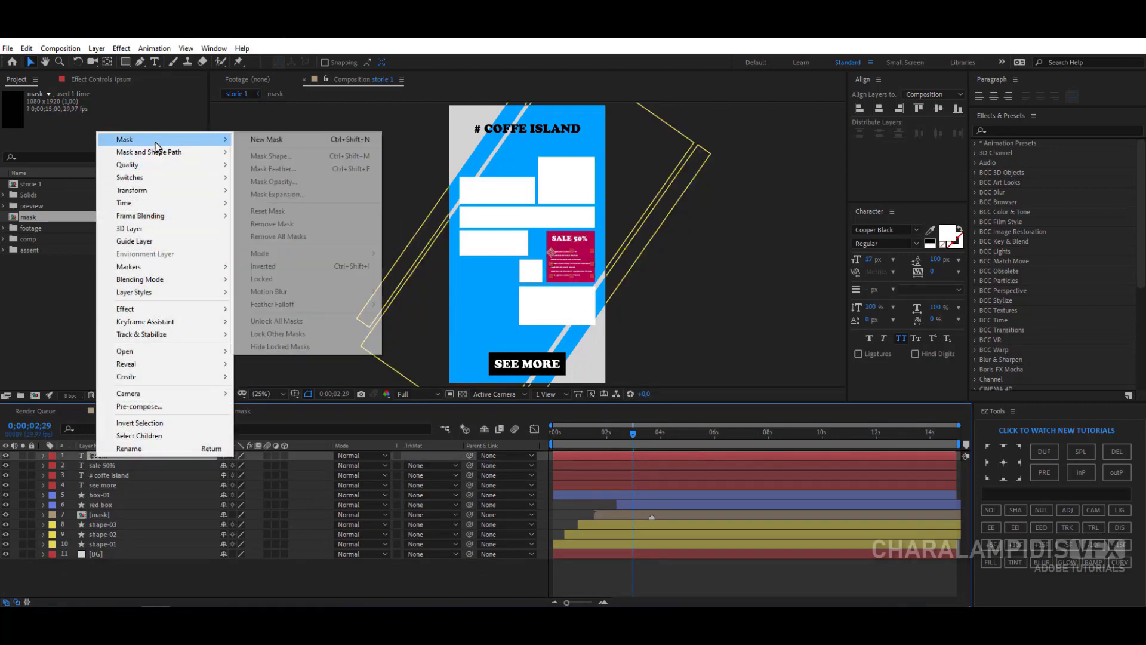
left_click(266, 140)
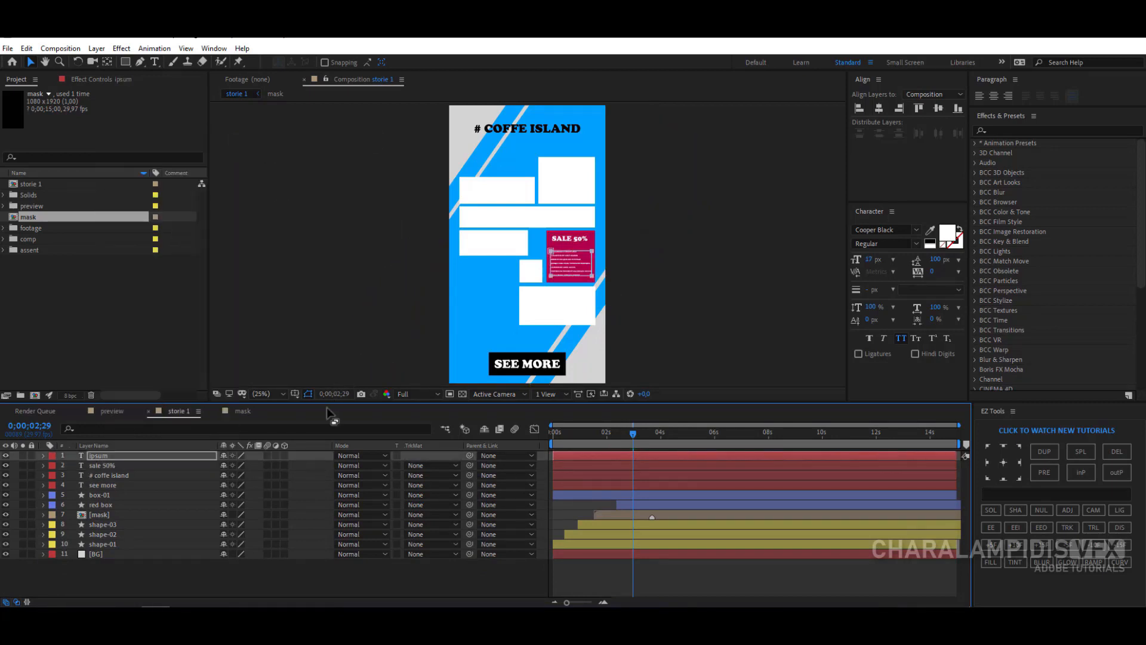
Step: Add a Position text animator to the "sale 50%" layer and set its Position to 0, 74
left_click(99, 466)
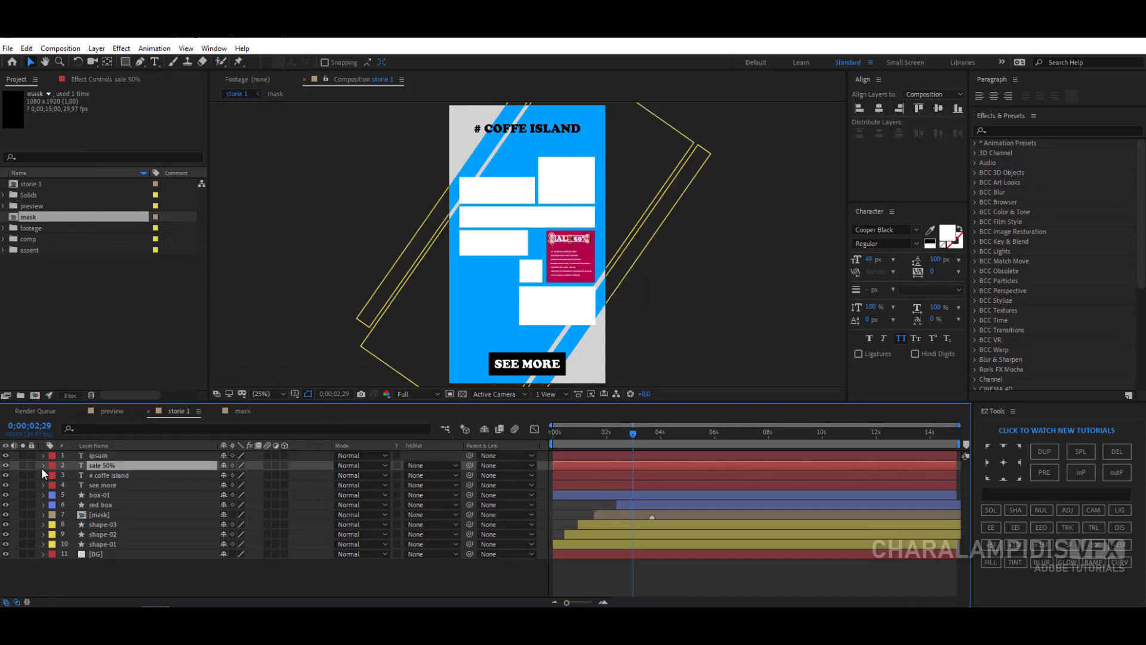
left_click(42, 466)
left_click(326, 476)
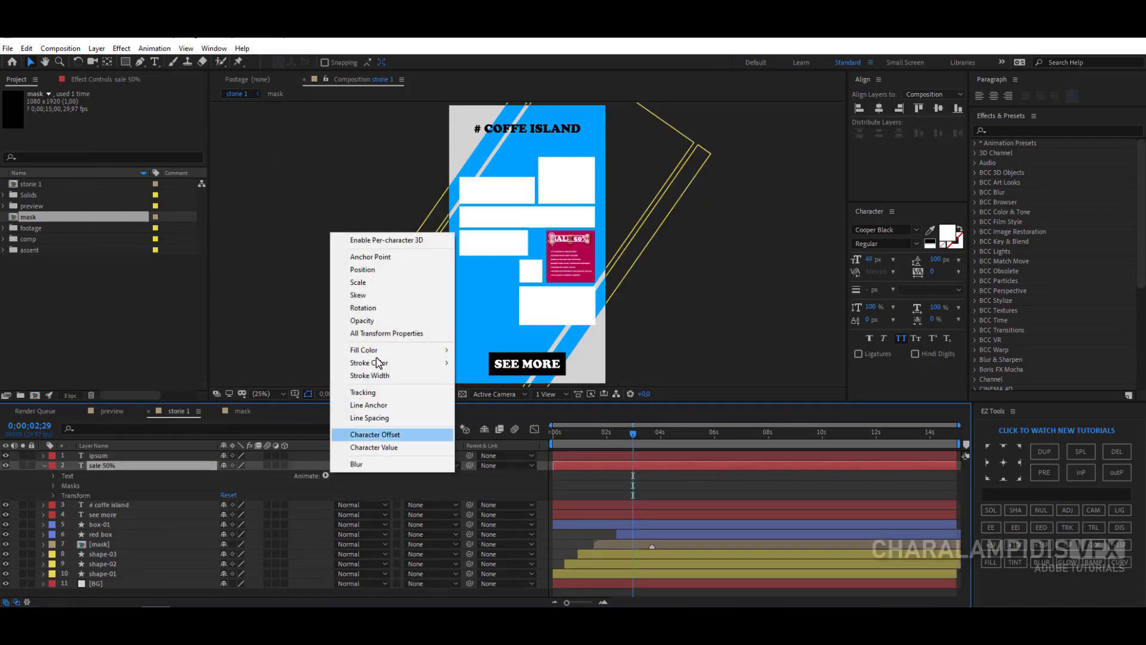
left_click(383, 269)
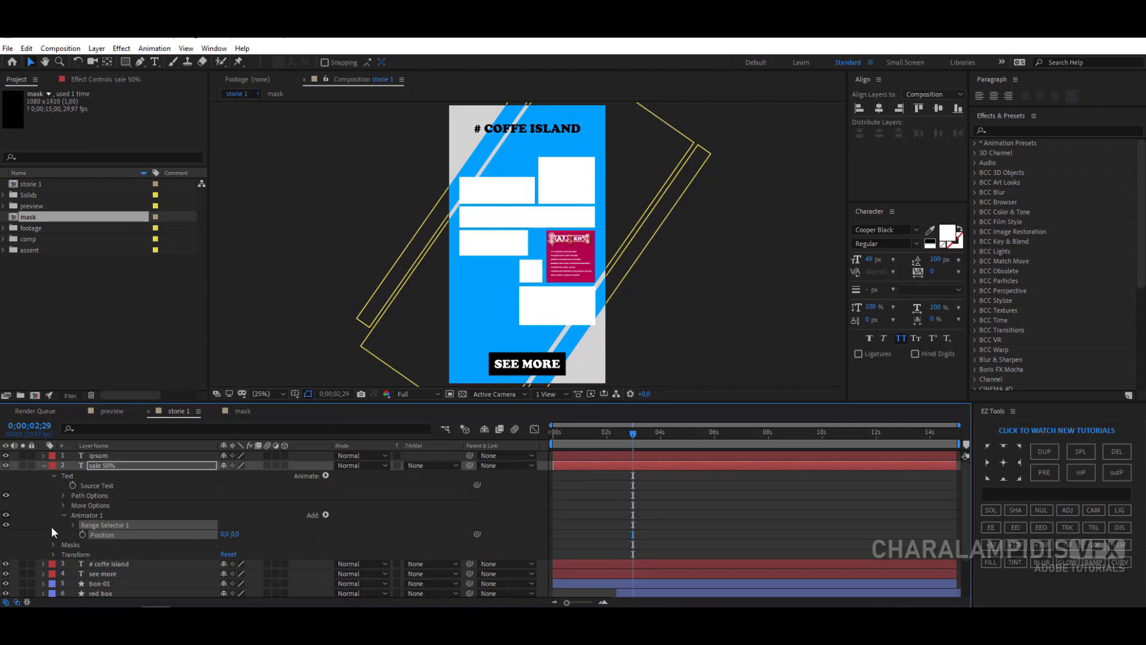
left_click_drag(235, 533, 278, 529)
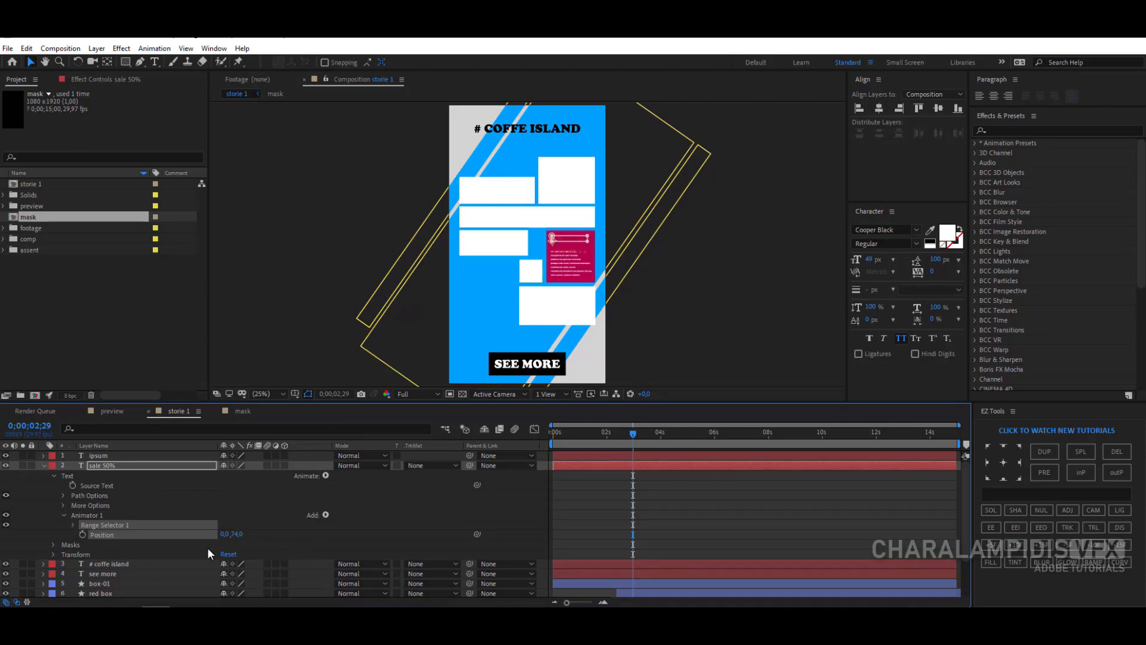
Step: Keyframe the "sale 50%" Range Selector Start from 0% at 0;00;02;29 to 100% at 0;00;03;14 and apply Easy Ease
left_click(74, 525)
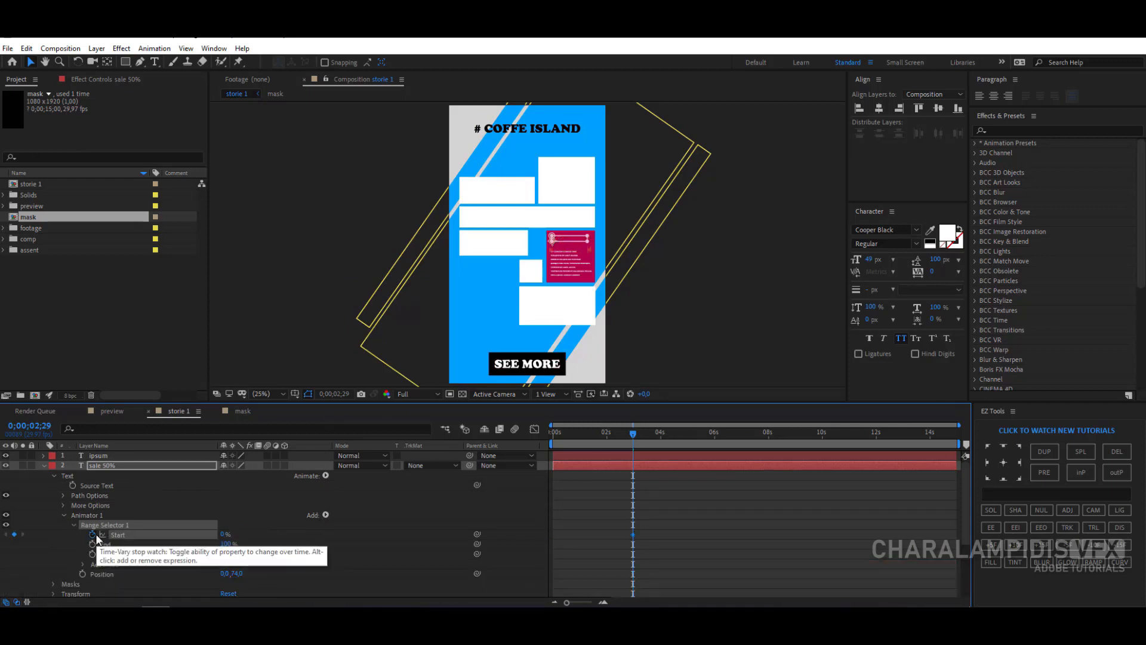
left_click(93, 535)
key("u")
left_click(1042, 544)
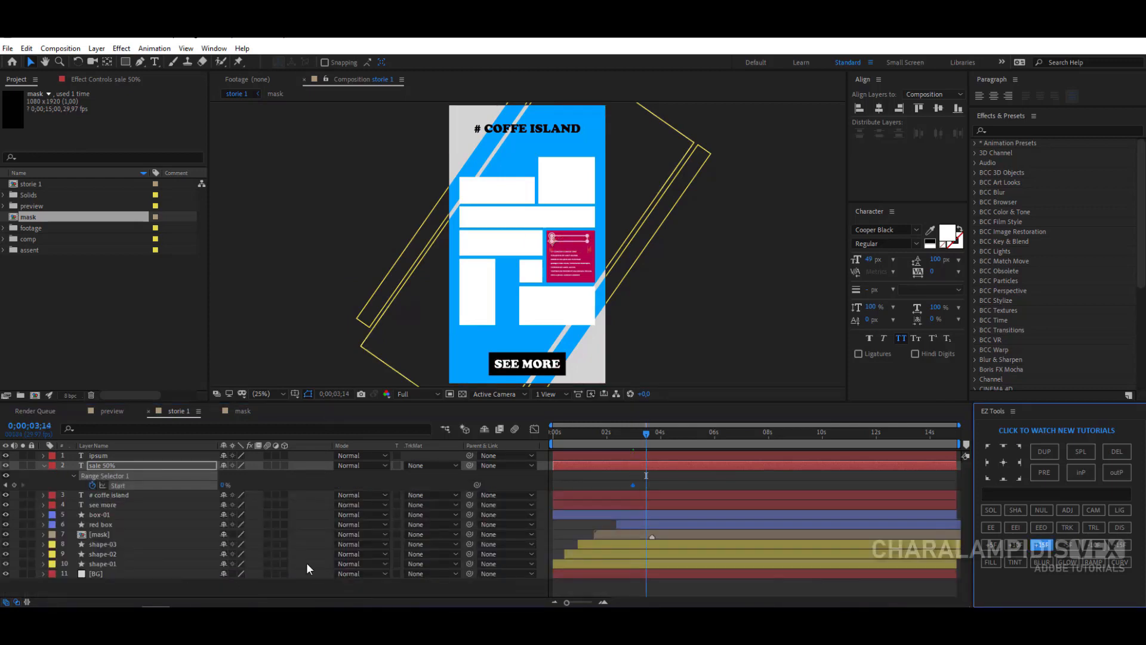
left_click_drag(225, 485, 332, 486)
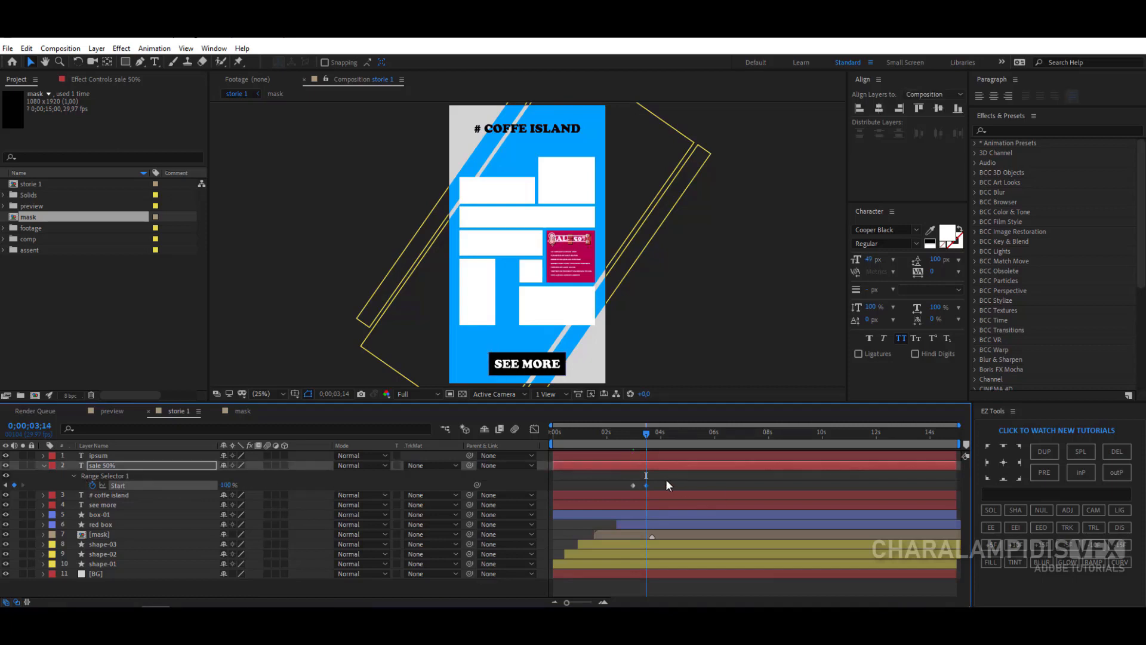
left_click_drag(666, 480, 618, 496)
Step: At 0;00;02;29, add a Position text animator to the "ipsum" layer and set its Position to 0, 286
left_click_drag(644, 432, 634, 439)
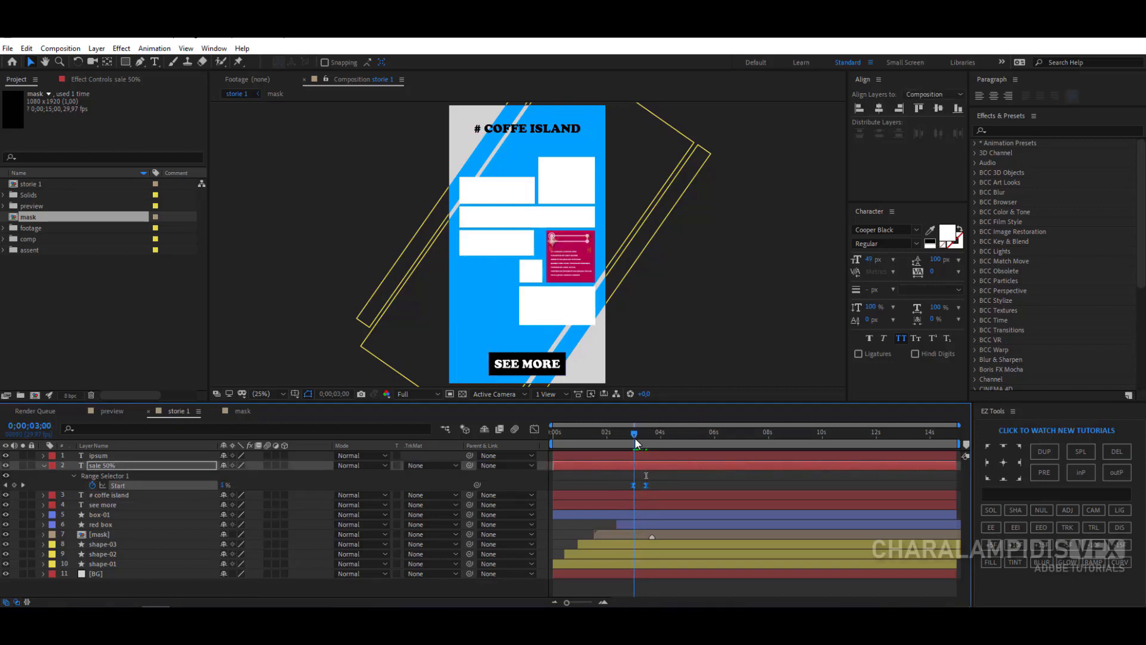
left_click(101, 456)
left_click(43, 455)
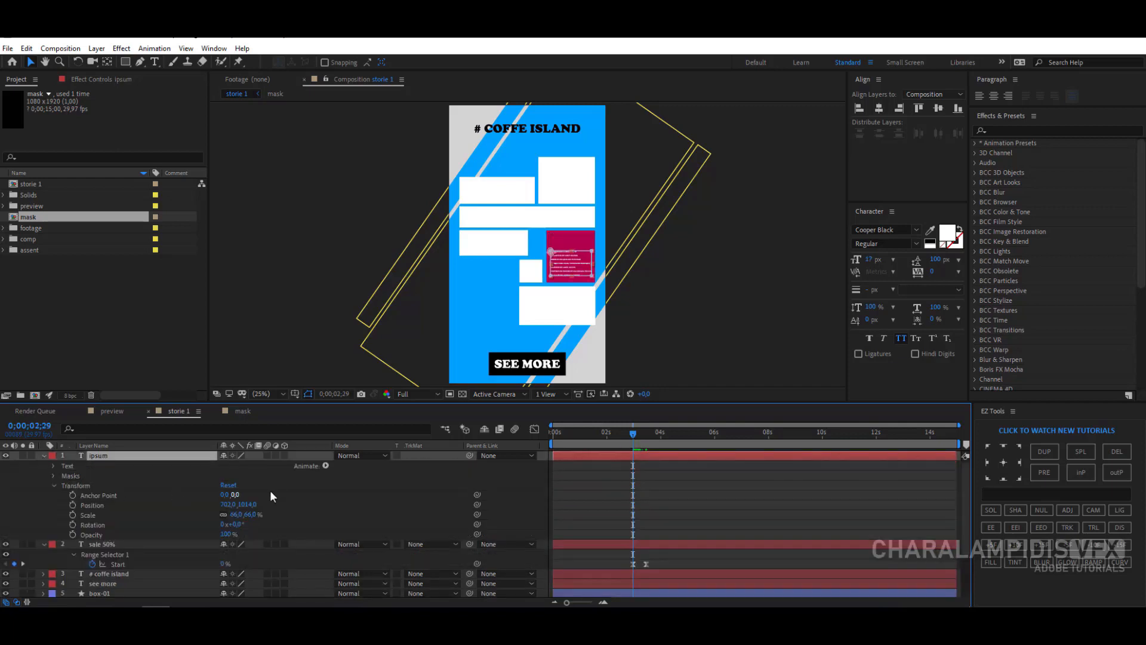
left_click(325, 466)
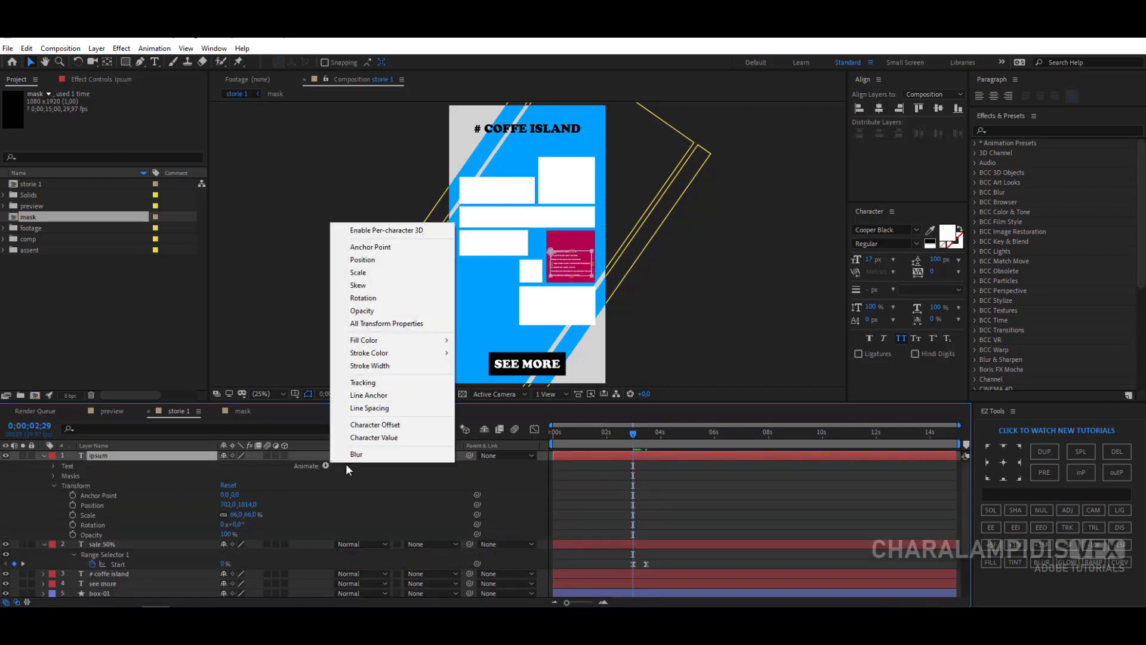
left_click(373, 262)
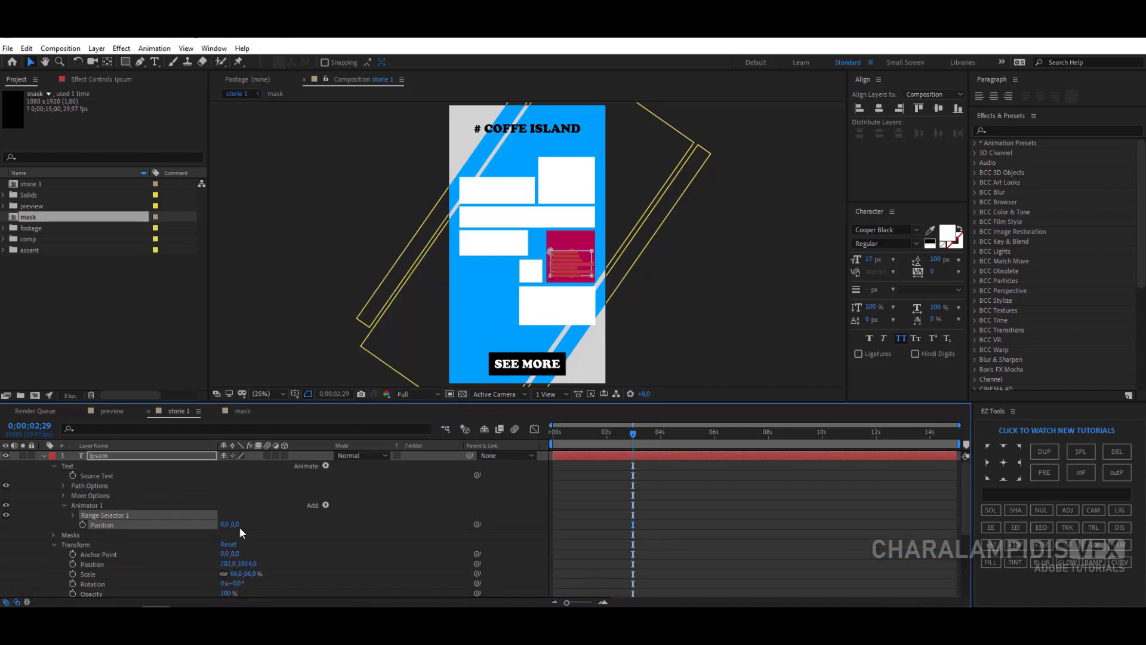
left_click_drag(239, 526, 389, 534)
key("period")
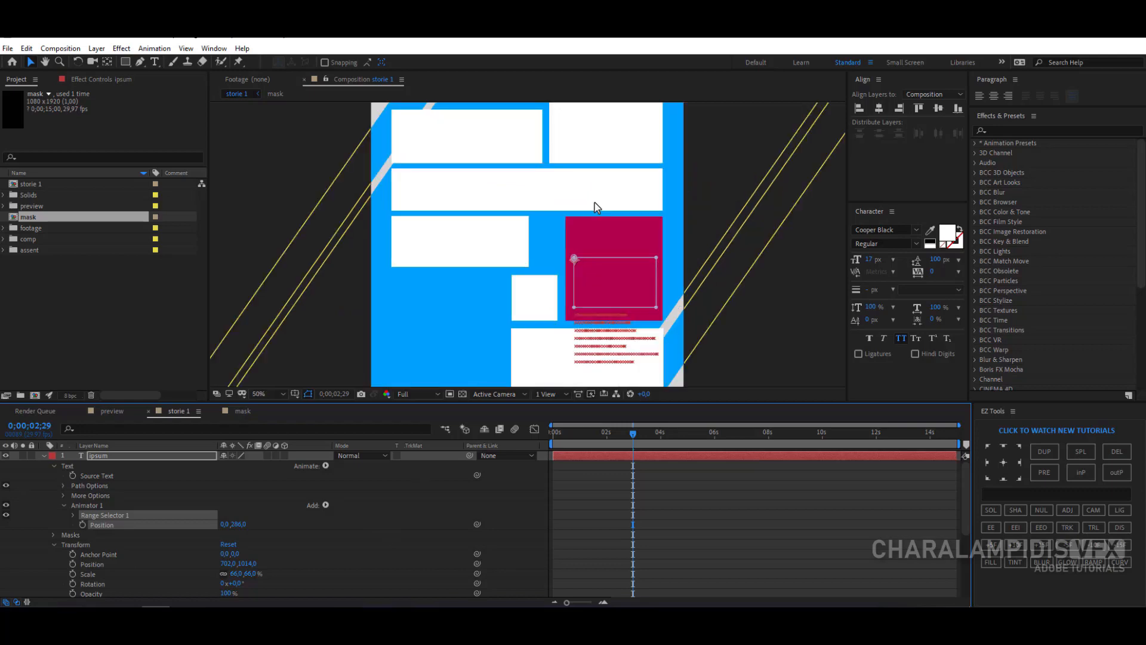
Step: Turn on Randomize Order in the advanced options of the "ipsum" layer's Range Selector 1
left_click(72, 514)
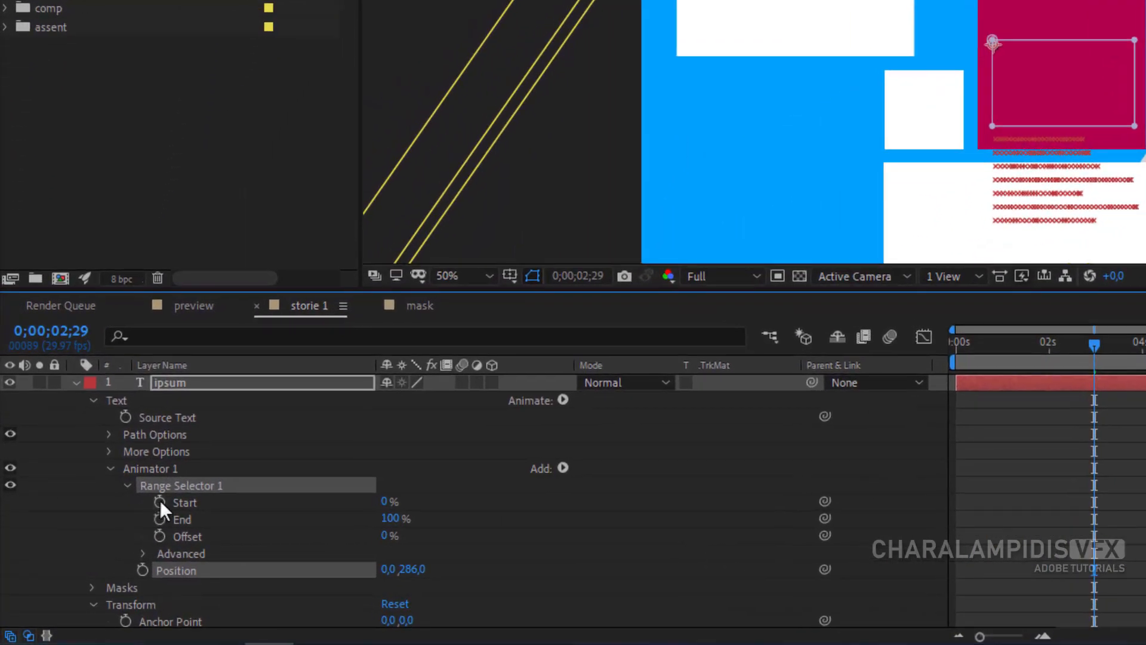
left_click(143, 553)
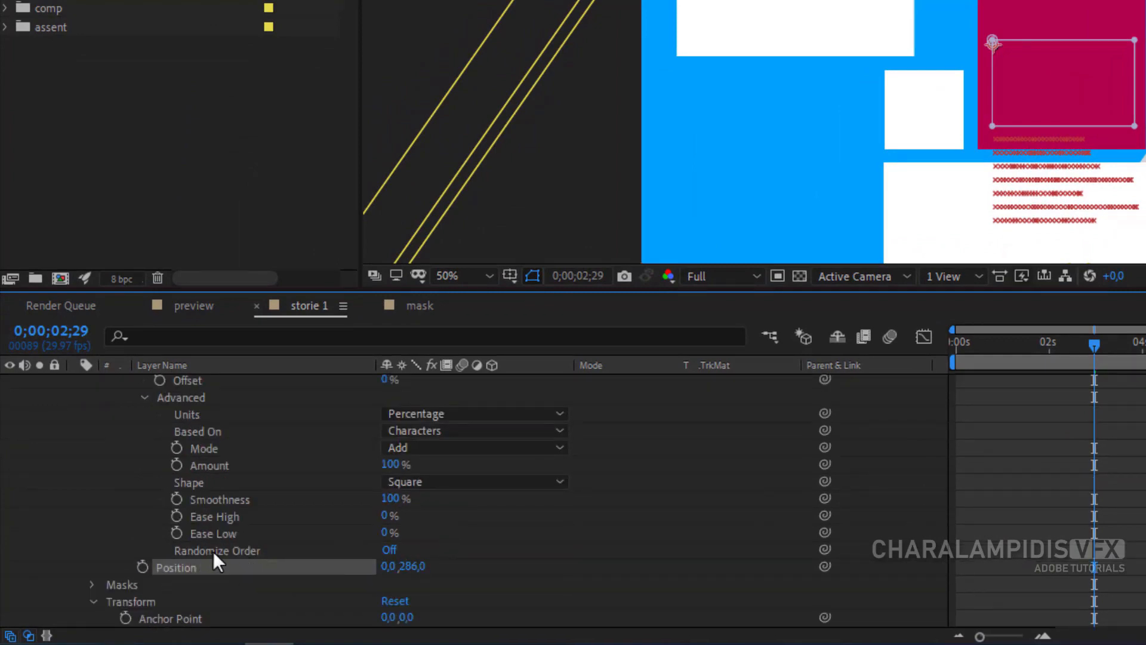
left_click(388, 549)
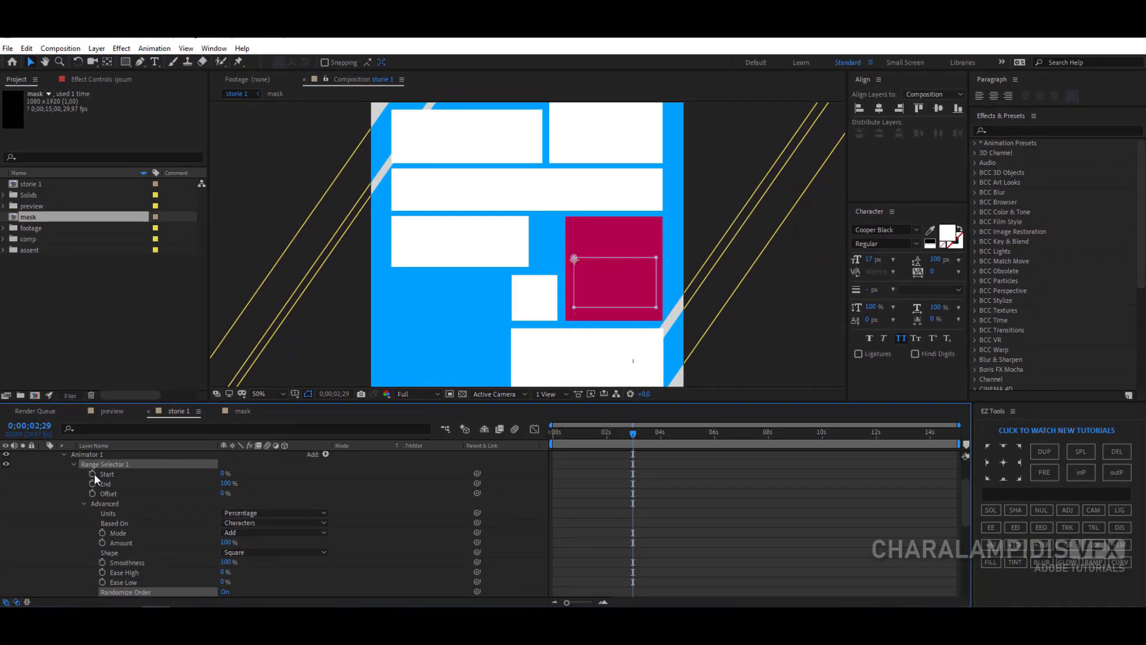
Step: Animate the "ipsum" Range Selector Start upward from 0% with two Easy Ease keyframes, beginning shortly after 0;00;02;29
left_click(92, 474)
key("u")
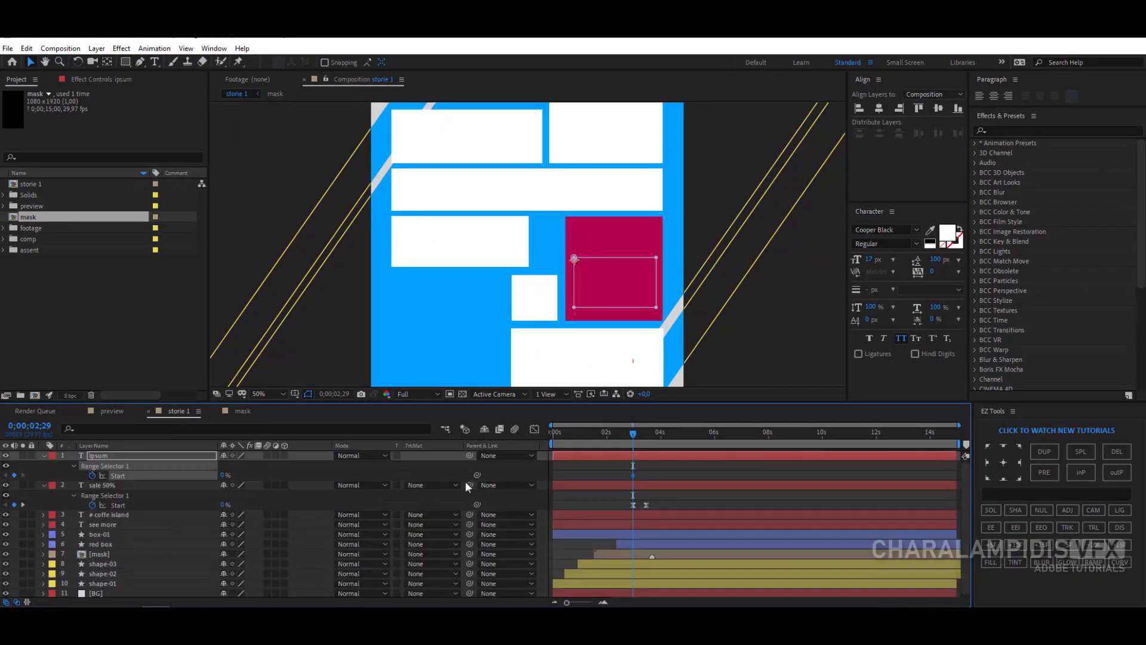
left_click_drag(638, 434, 647, 435)
left_click_drag(226, 475, 287, 476)
left_click_drag(671, 464, 638, 476)
key("F9")
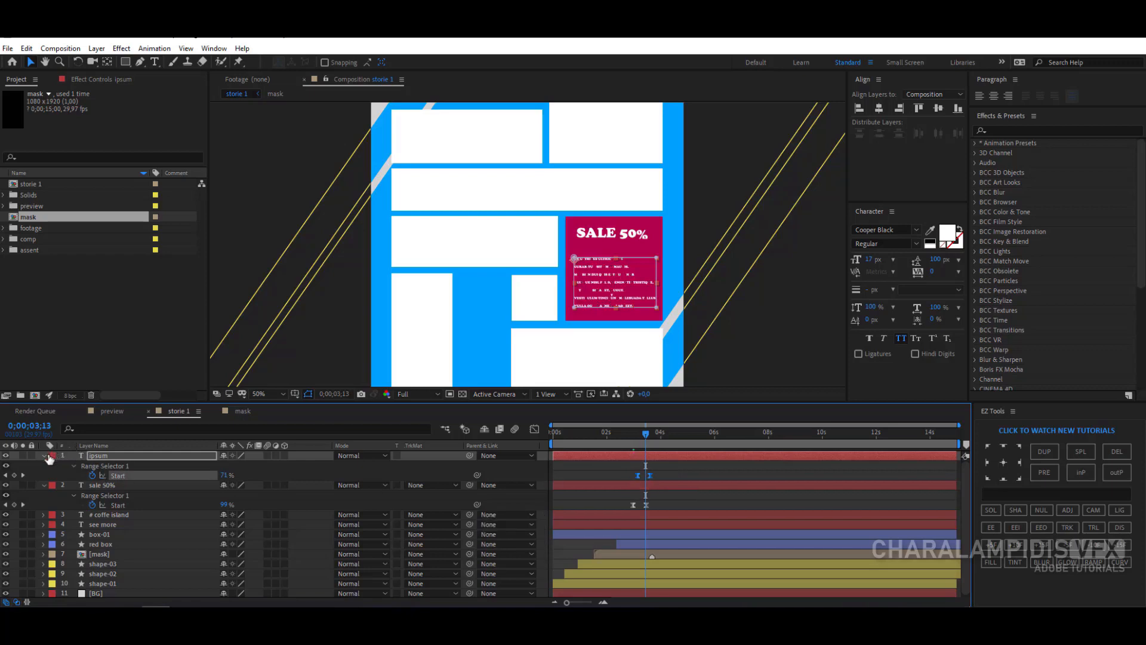
Step: Collapse the "ipsum" and "sale 50%" layer properties and deselect all layers
left_click(44, 456)
left_click(43, 465)
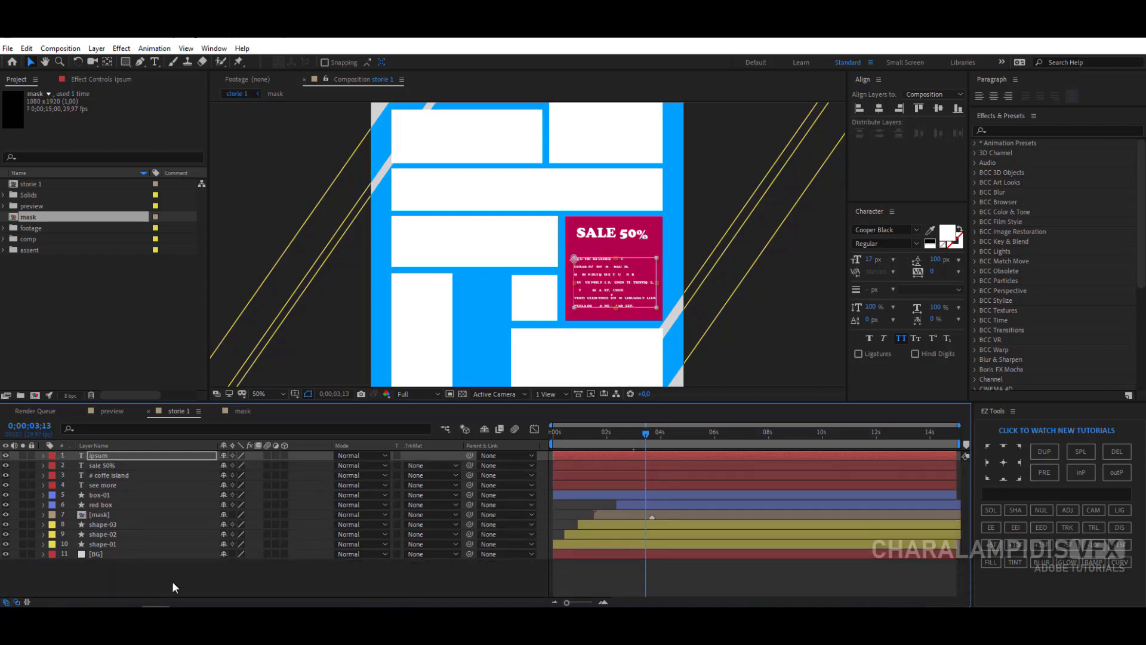
left_click(172, 581)
Step: Fit the composition in the viewer and preview the animation from 0;00;00;00
left_click(263, 393)
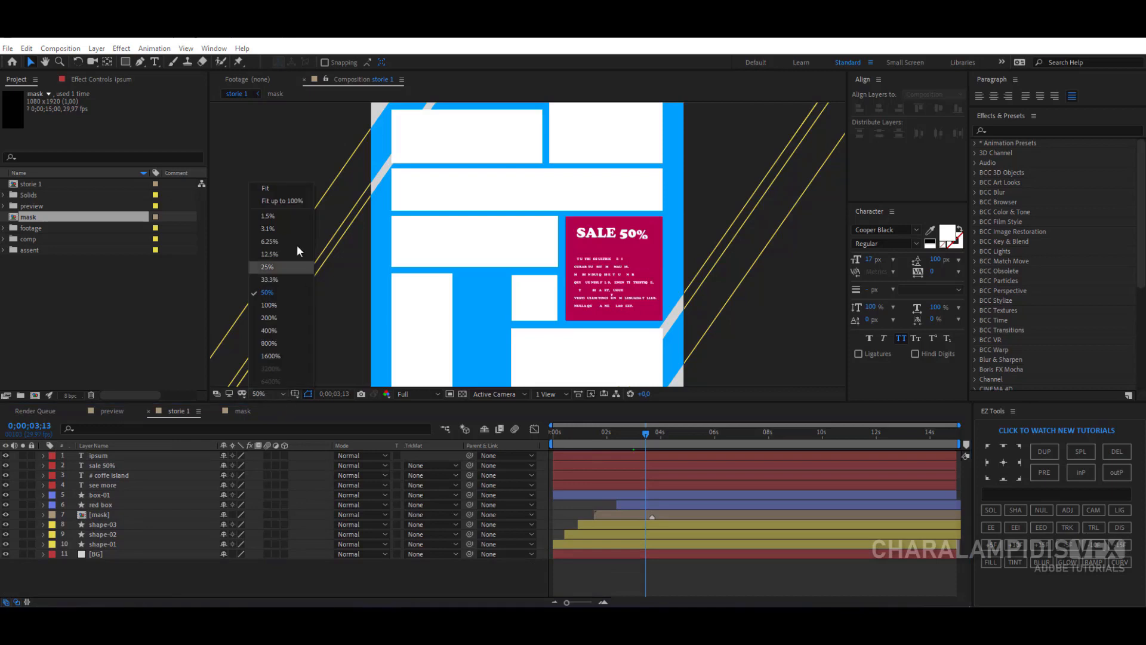
left_click(288, 199)
left_click_drag(572, 434, 210, 590)
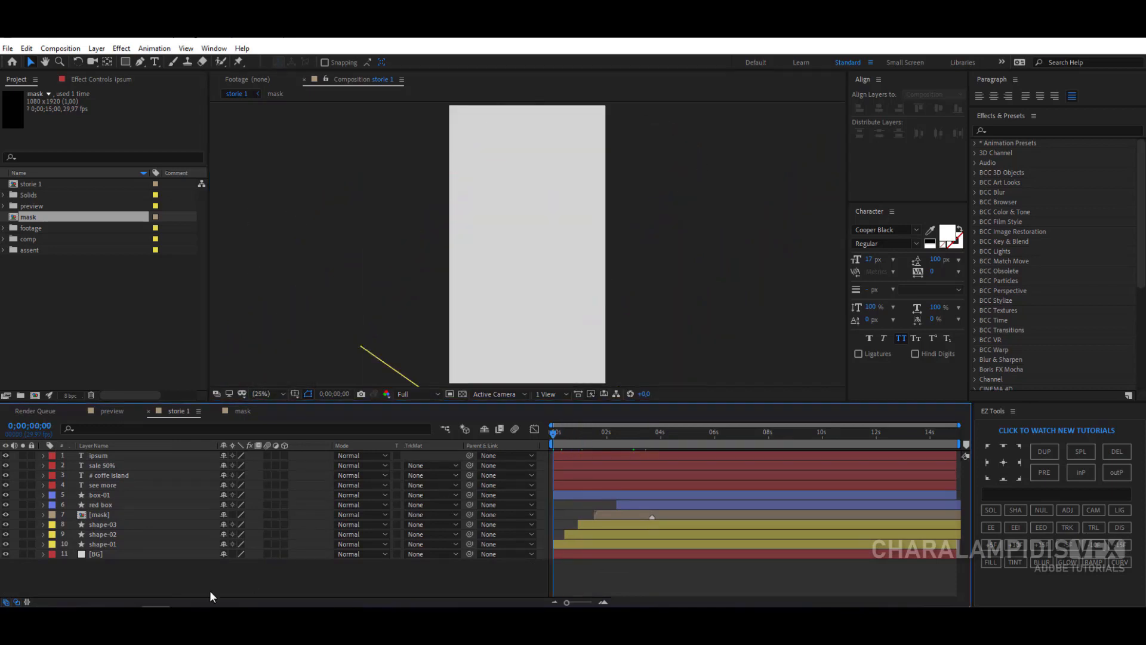
key("space")
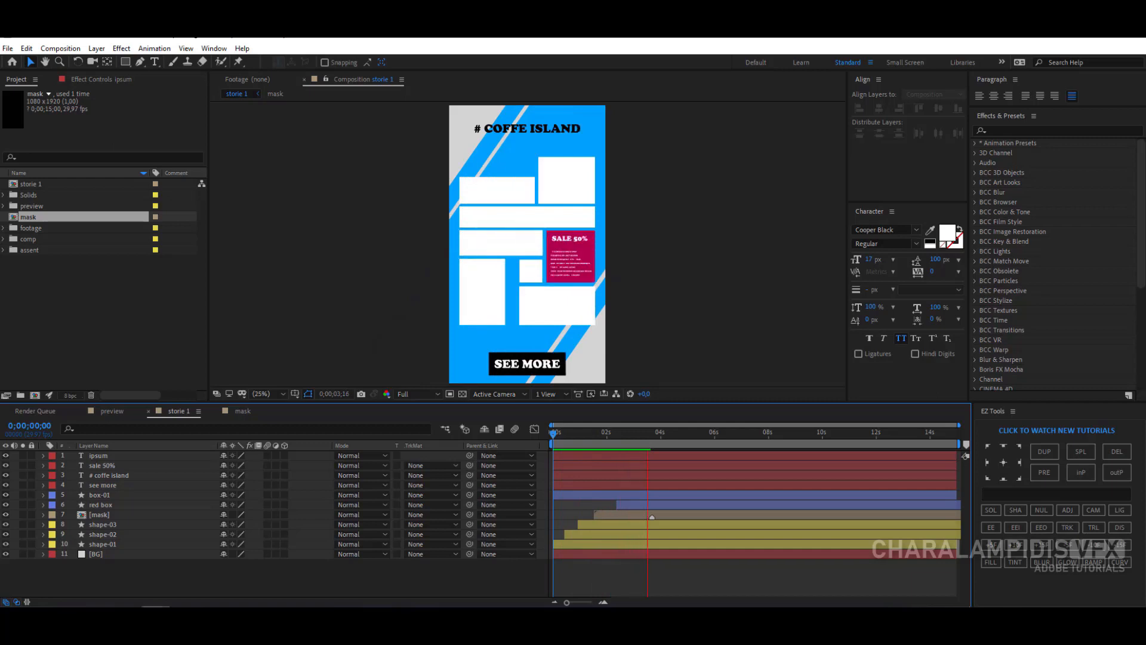
Step: Stop the playback and open the media-01 composition from the comp folder's storie 1 subfolder
left_click(644, 440)
left_click(36, 298)
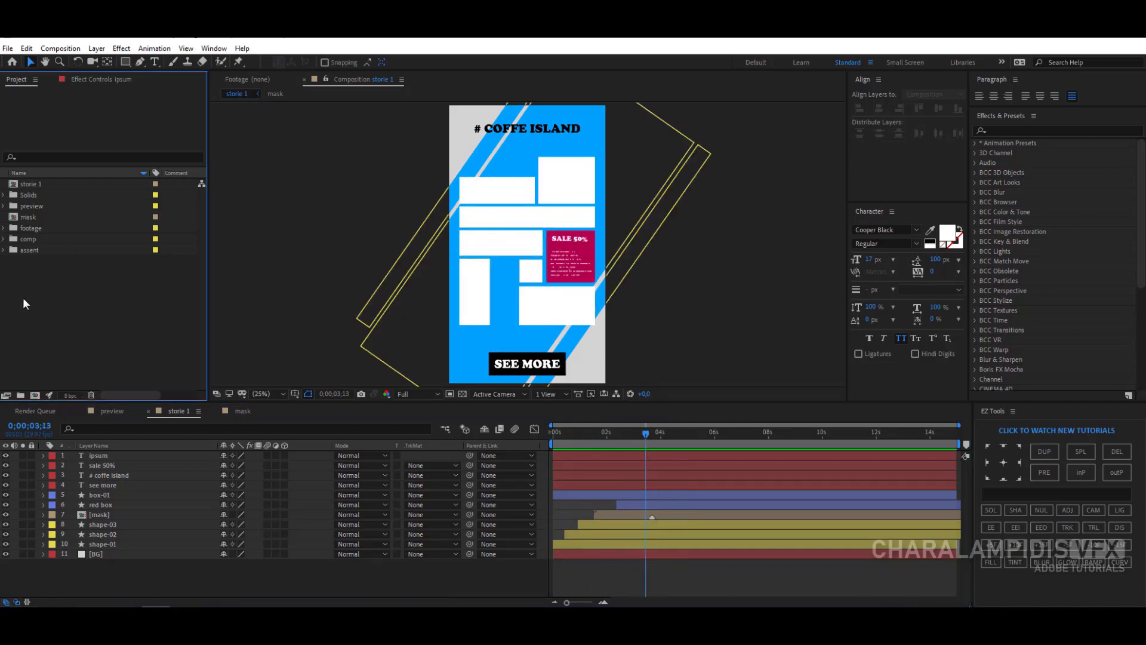
left_click(4, 239)
left_click(14, 261)
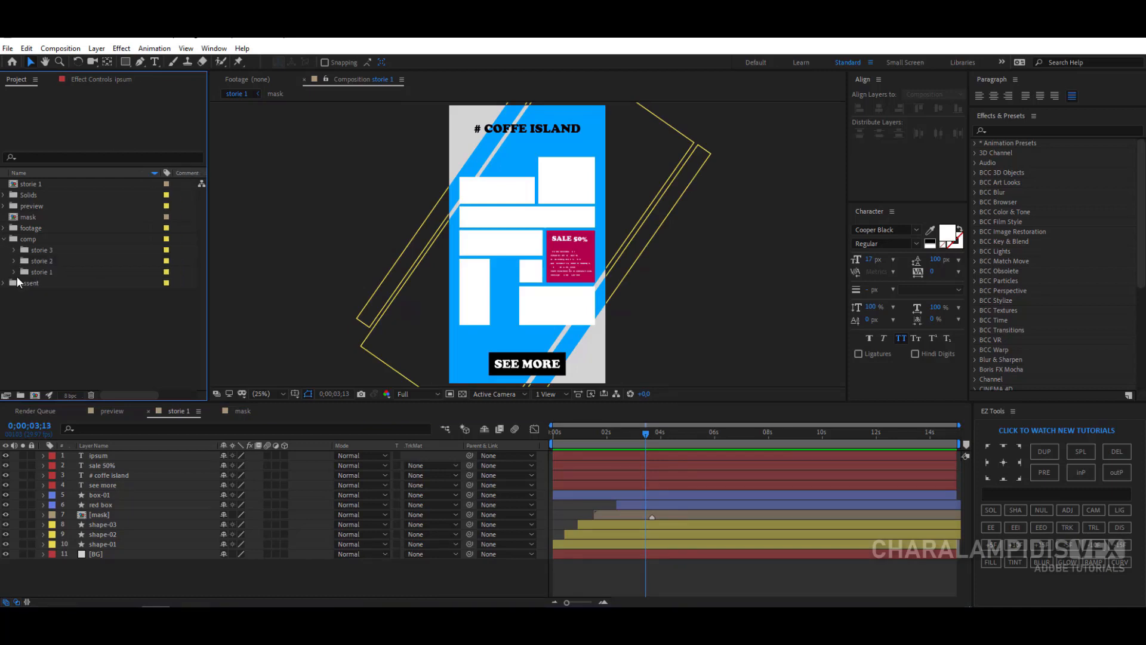
left_click(14, 271)
left_click(60, 283)
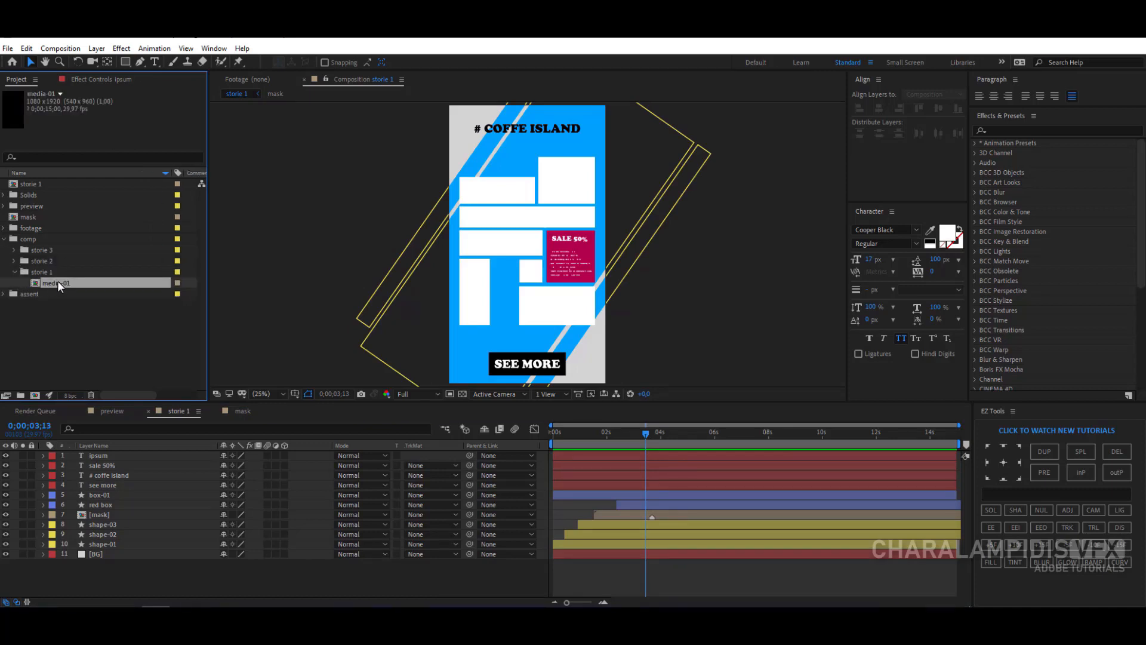
double_click(57, 281)
Step: Add photo-01 from the footage folder's storie 1 subfolder to the media-01 composition as a layer
left_click(5, 228)
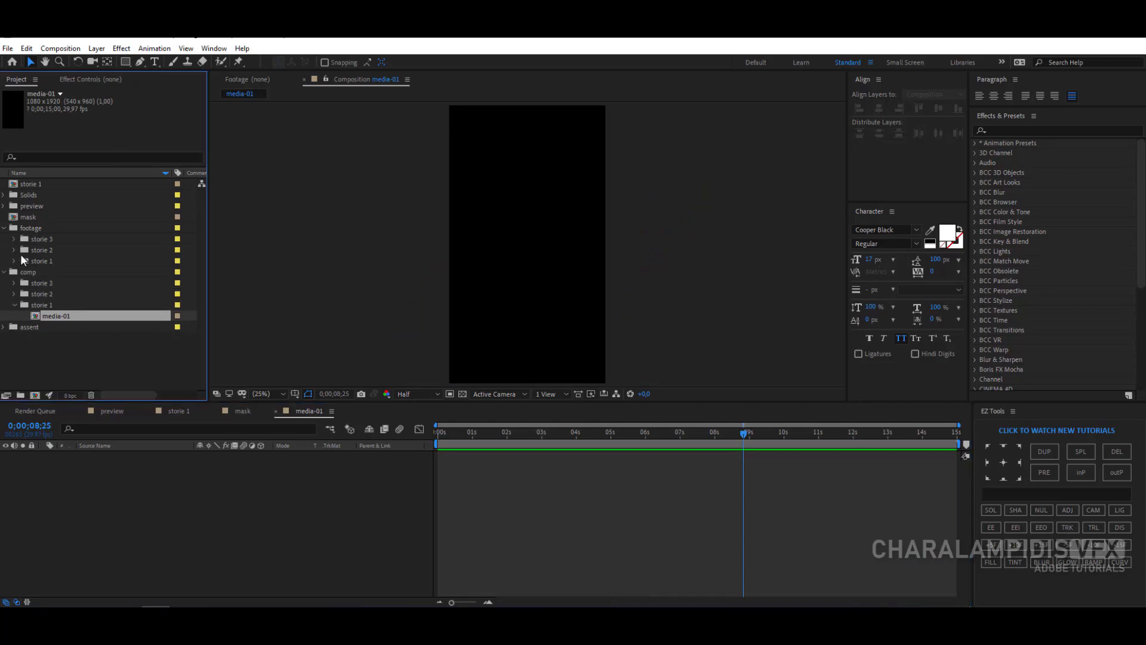
left_click(15, 261)
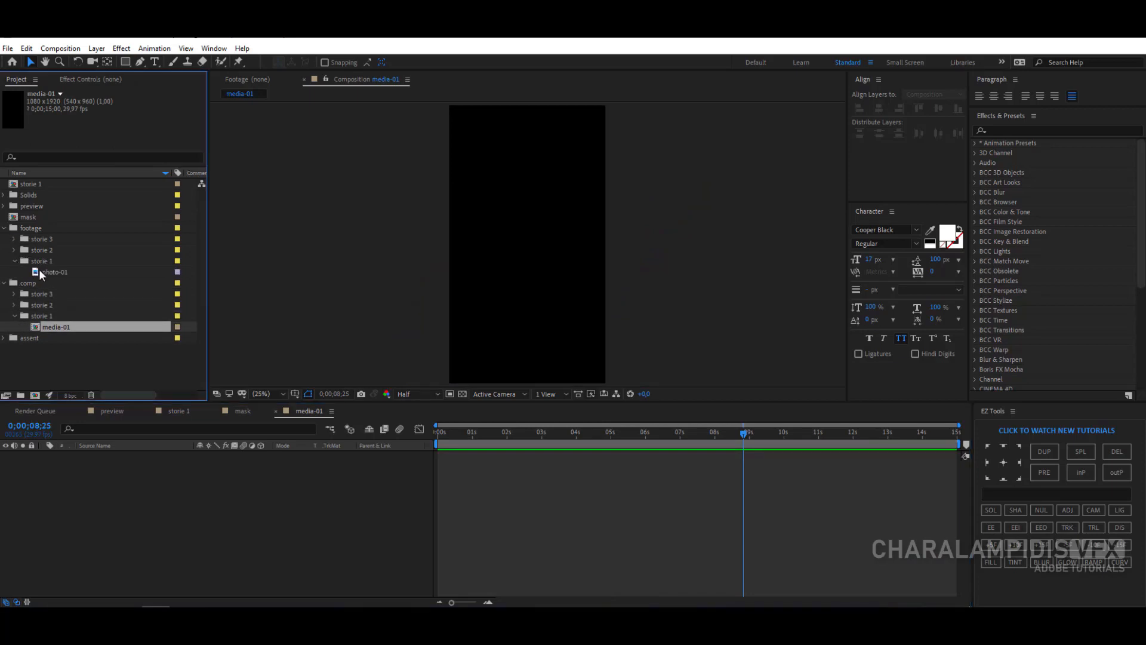
left_click_drag(38, 268, 180, 480)
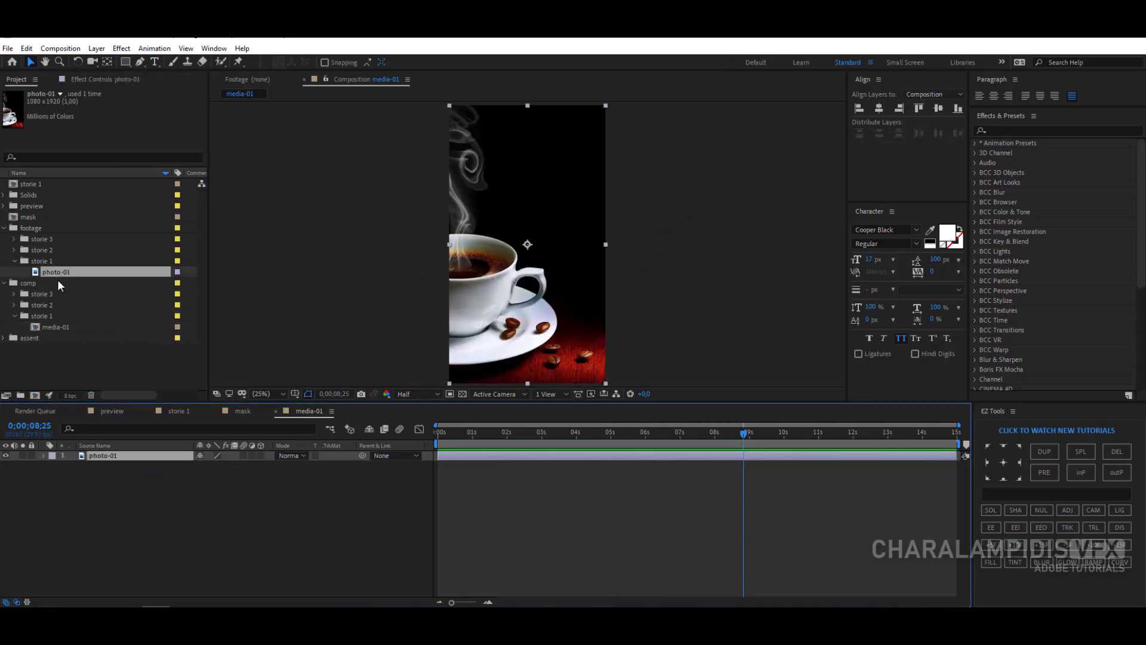
left_click(14, 261)
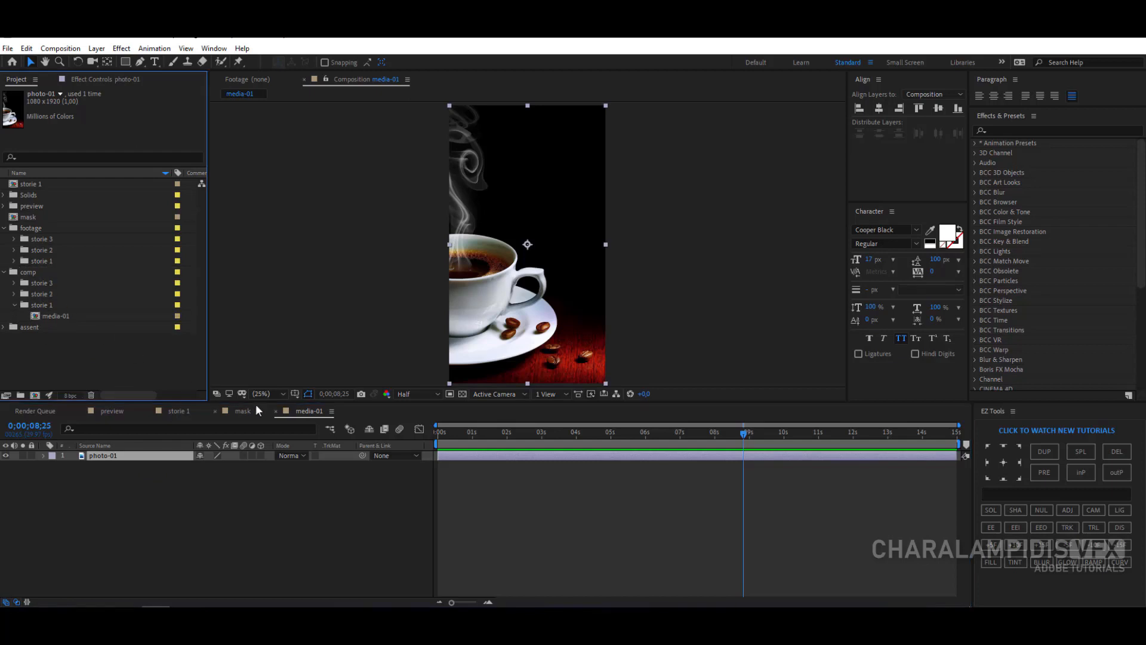
Step: Place the media-01 composition in storie 1 directly below the mask layer, starting at the same time as that layer
left_click(178, 410)
left_click(70, 316)
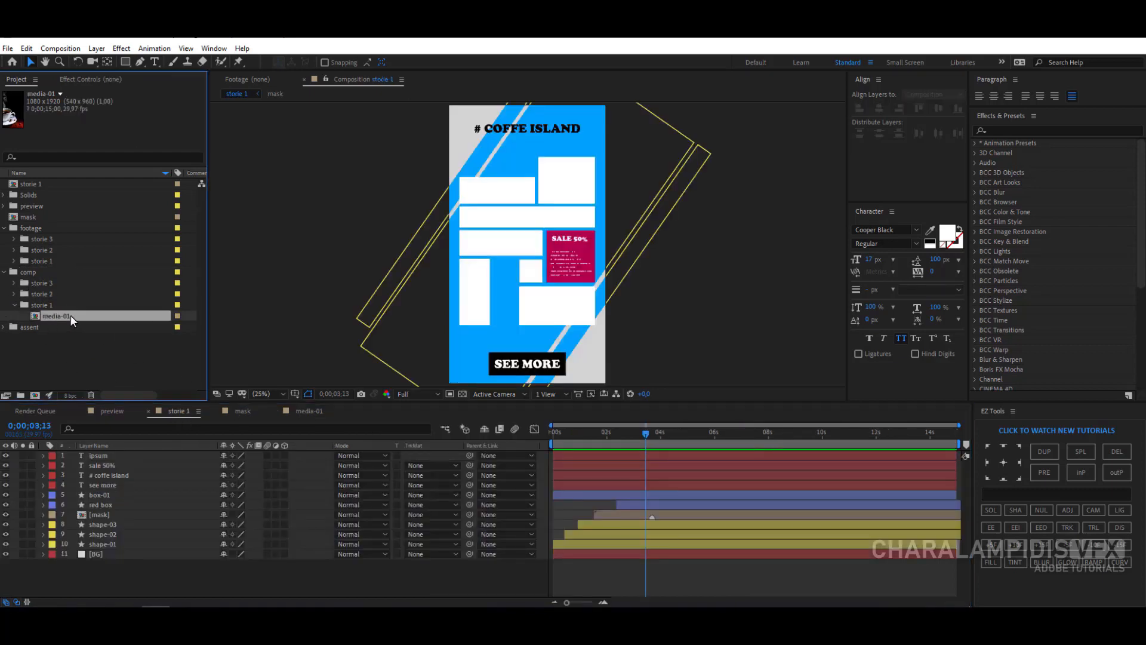
mouse_move(70, 314)
left_mouse_down()
mouse_move(597, 561)
mouse_move(621, 517)
mouse_move(615, 524)
left_mouse_up()
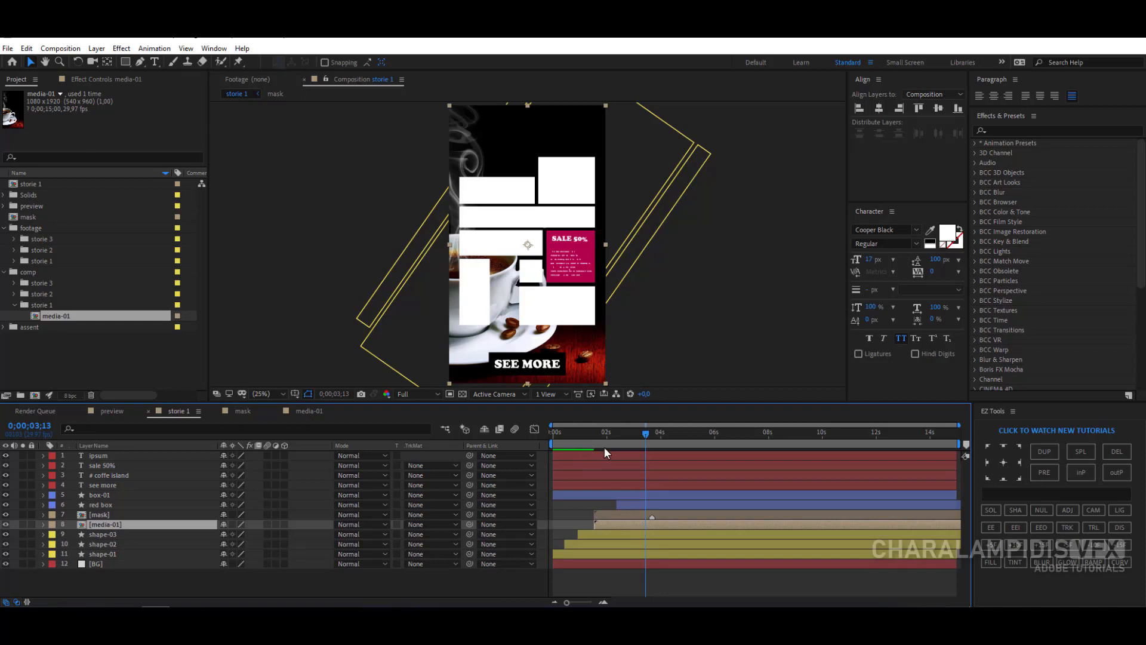
Step: Set media-01's track matte to Alpha Matte "[mask]" and move its image up to position about 540, 592
left_click(428, 524)
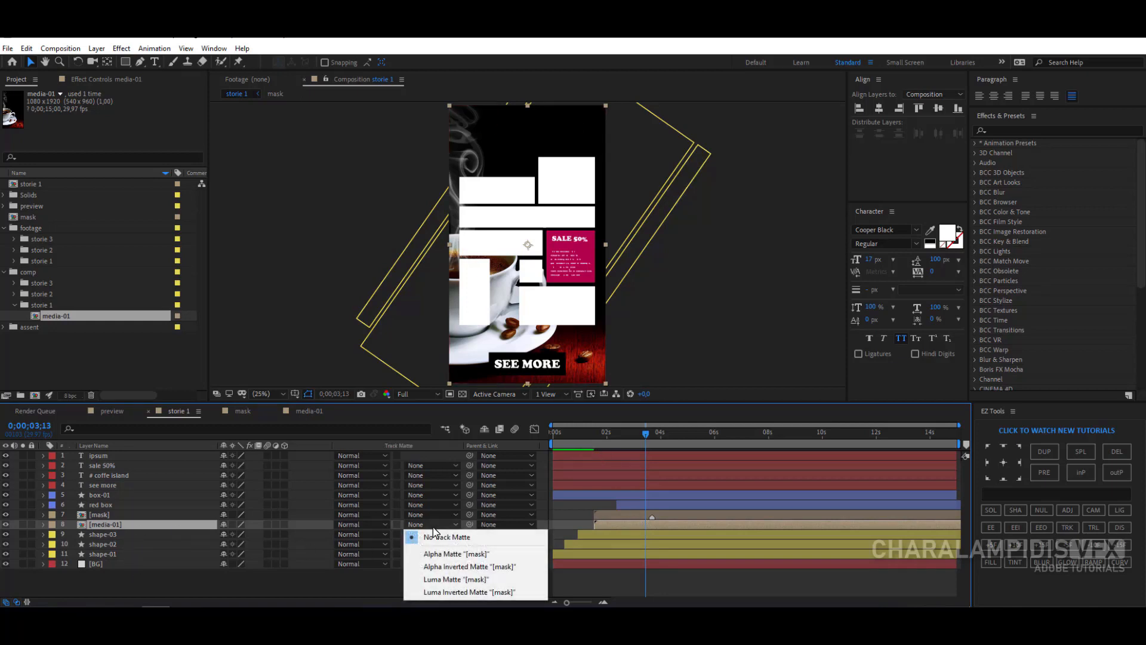
left_click(461, 554)
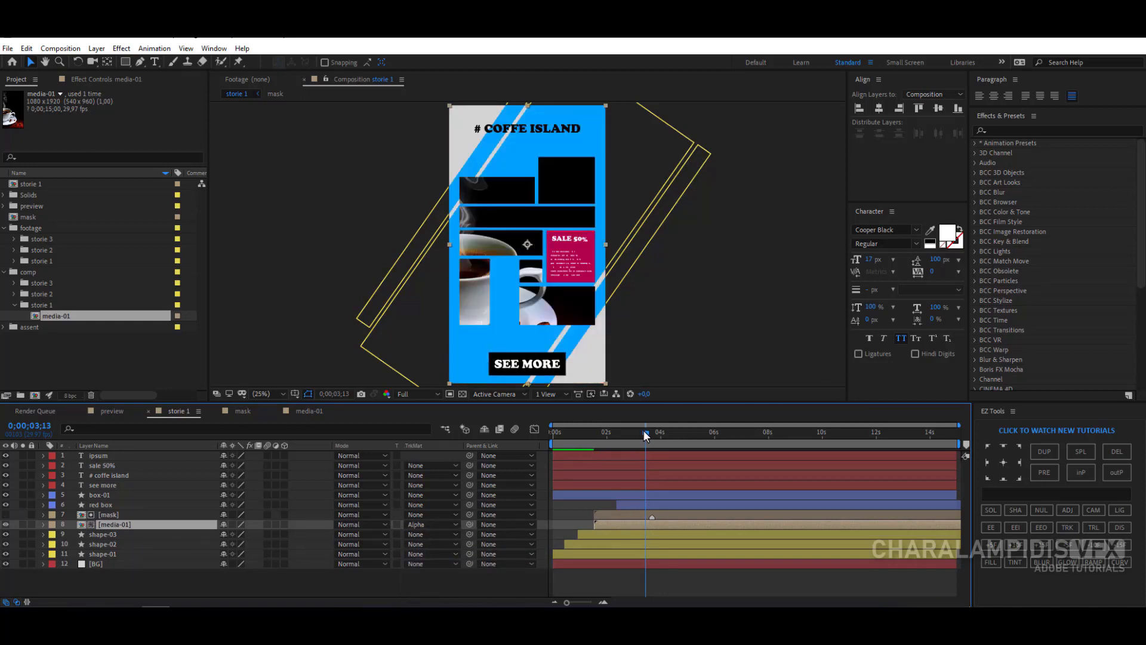
left_click_drag(643, 430, 630, 438)
left_click_drag(496, 287, 499, 238)
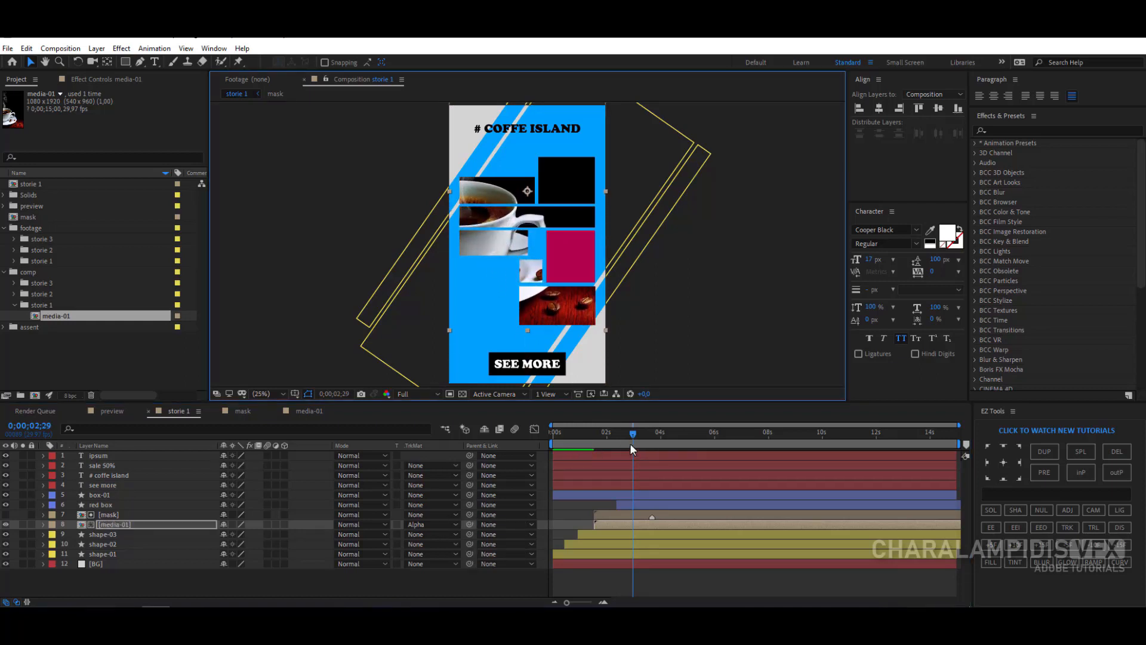
Step: Add a Position keyframe to the media-01 layer at 0;00;01;16
left_click_drag(631, 444, 593, 446)
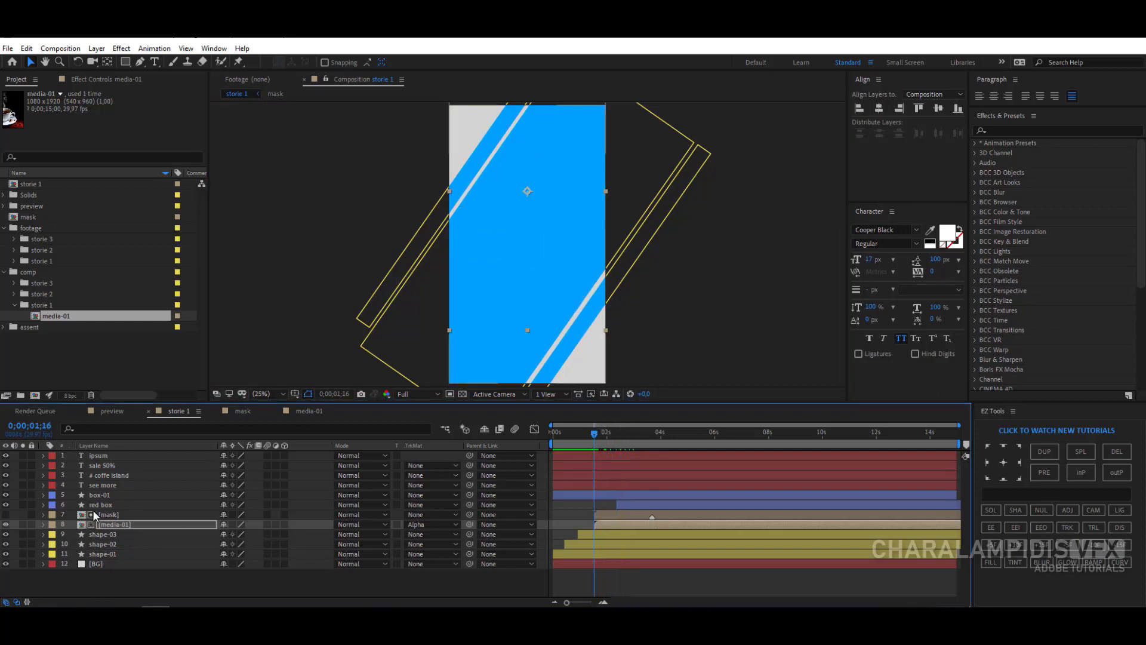
left_click(119, 525)
key("p")
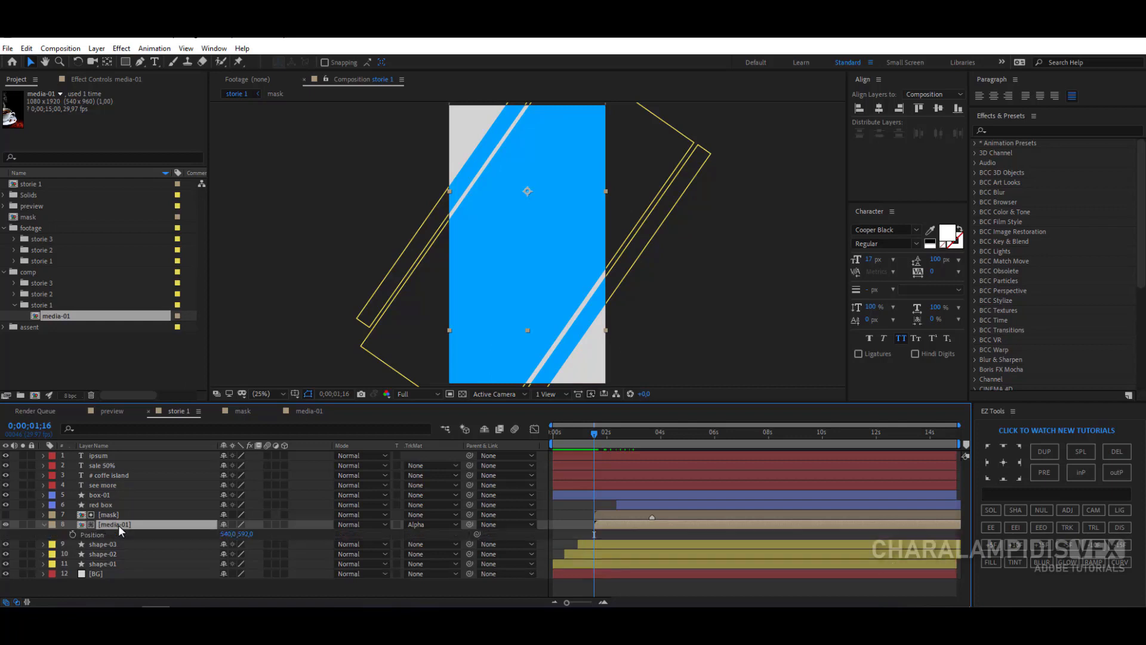
left_click(72, 533)
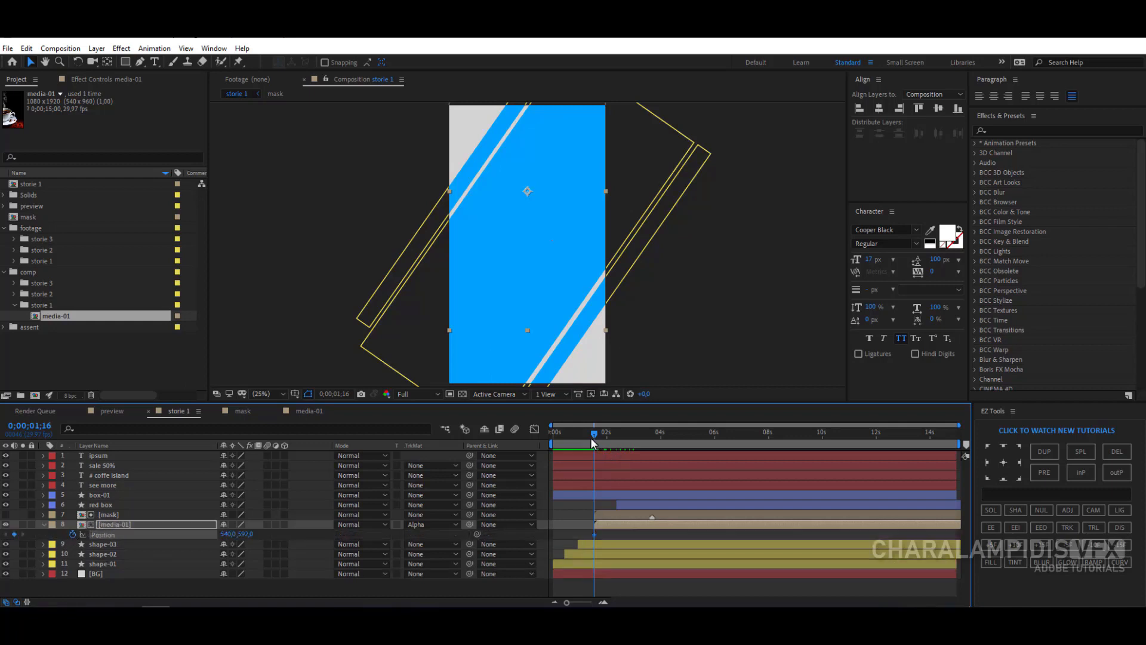
Step: Set media-01's Position to 595, 592 at 0;00;14;29 and apply Easy Ease to both Position keyframes
left_click_drag(593, 441, 958, 447)
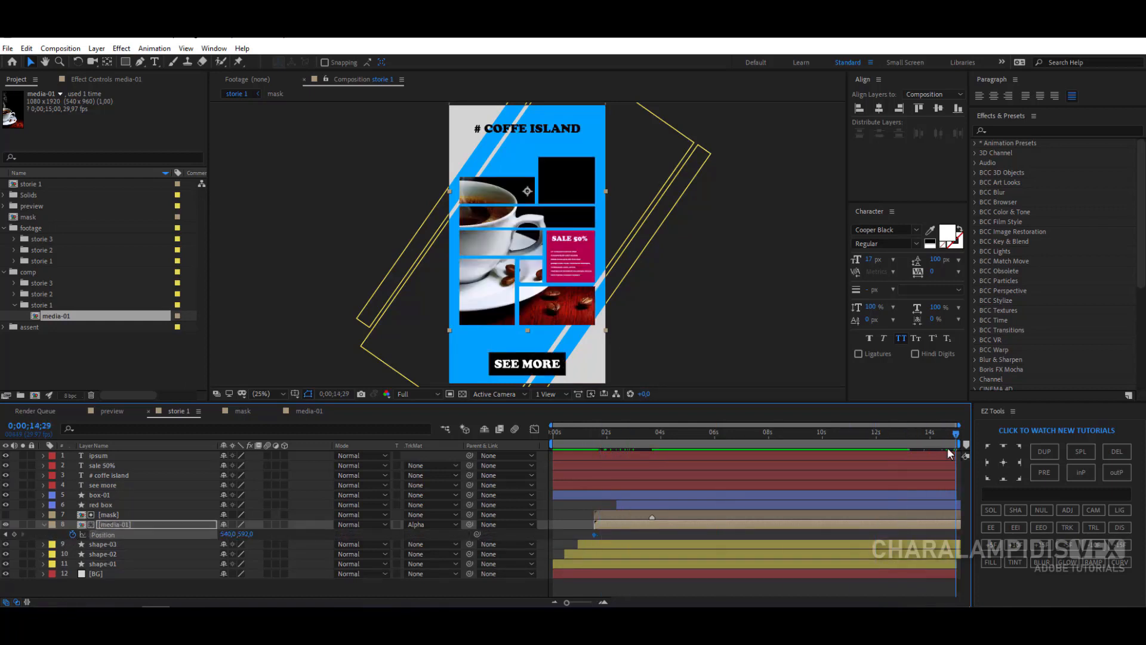
left_click_drag(228, 533, 271, 529)
left_click_drag(583, 538, 987, 536)
key("F9")
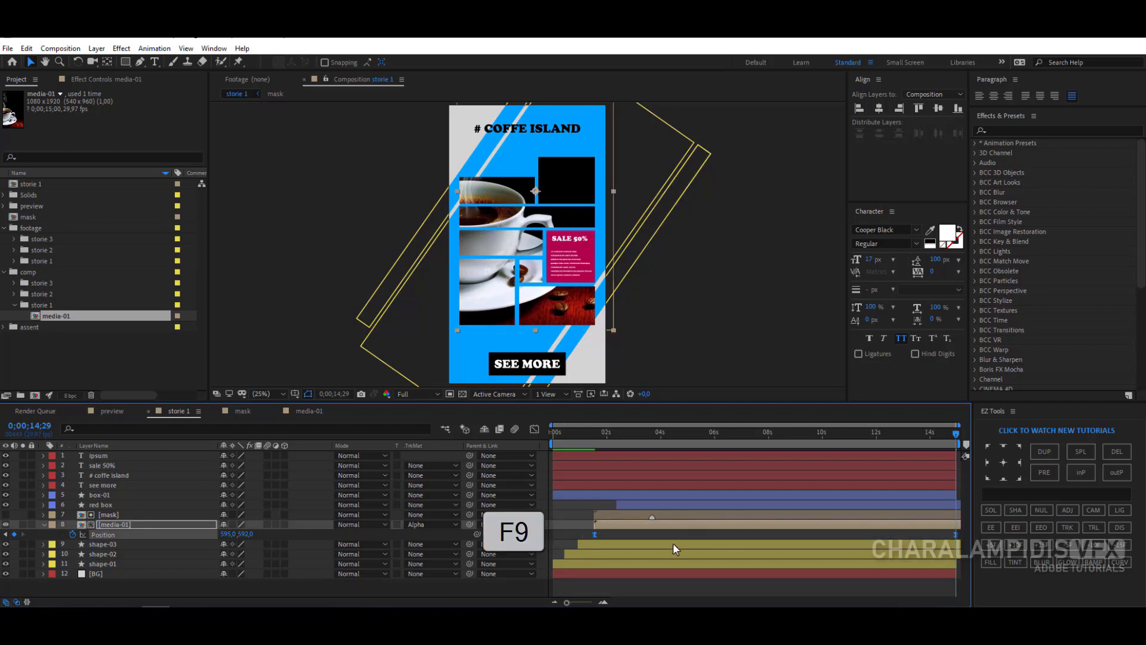
Step: Collapse the media-01 layer's properties and play the storie 1 animation from the beginning
left_click_drag(573, 438, 505, 438)
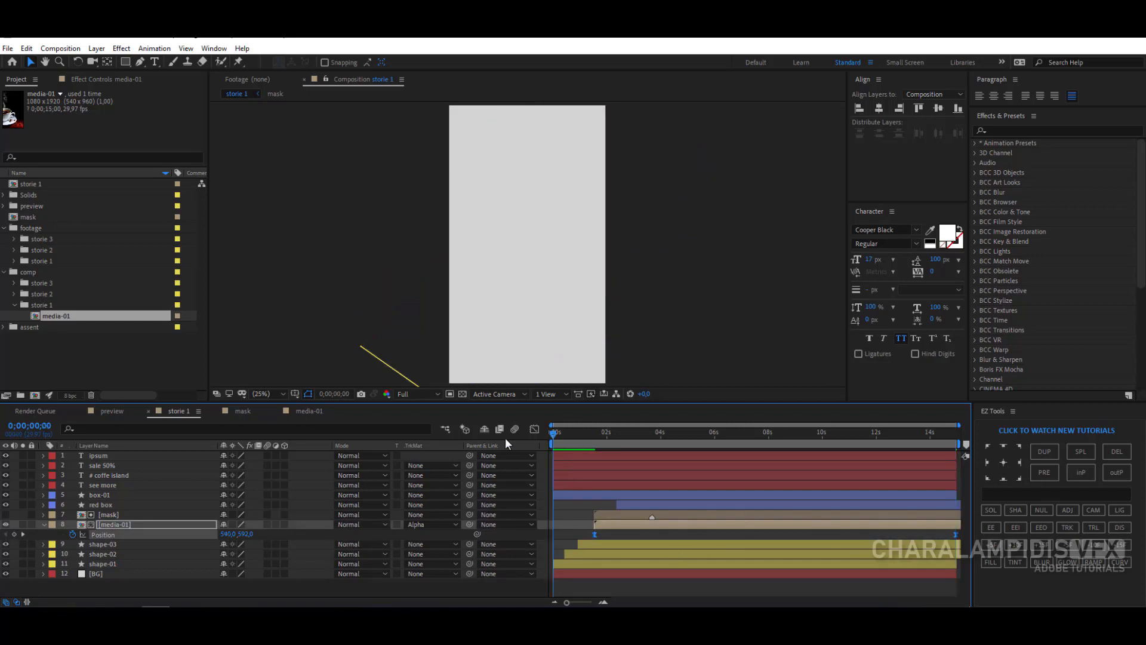
left_click(42, 523)
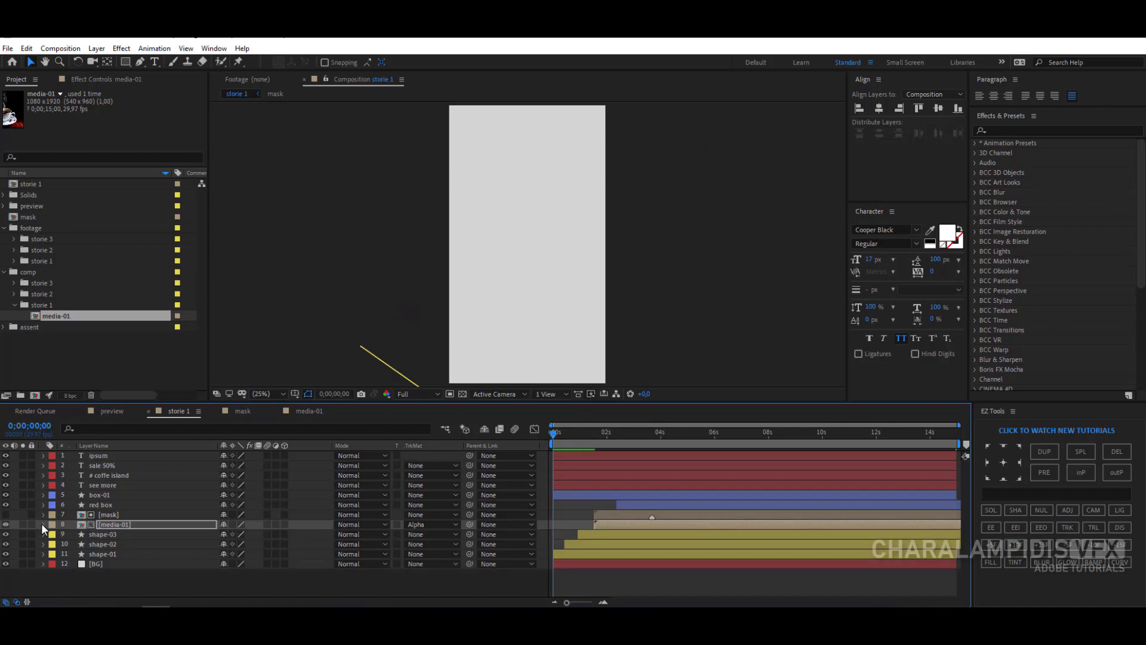
key("space")
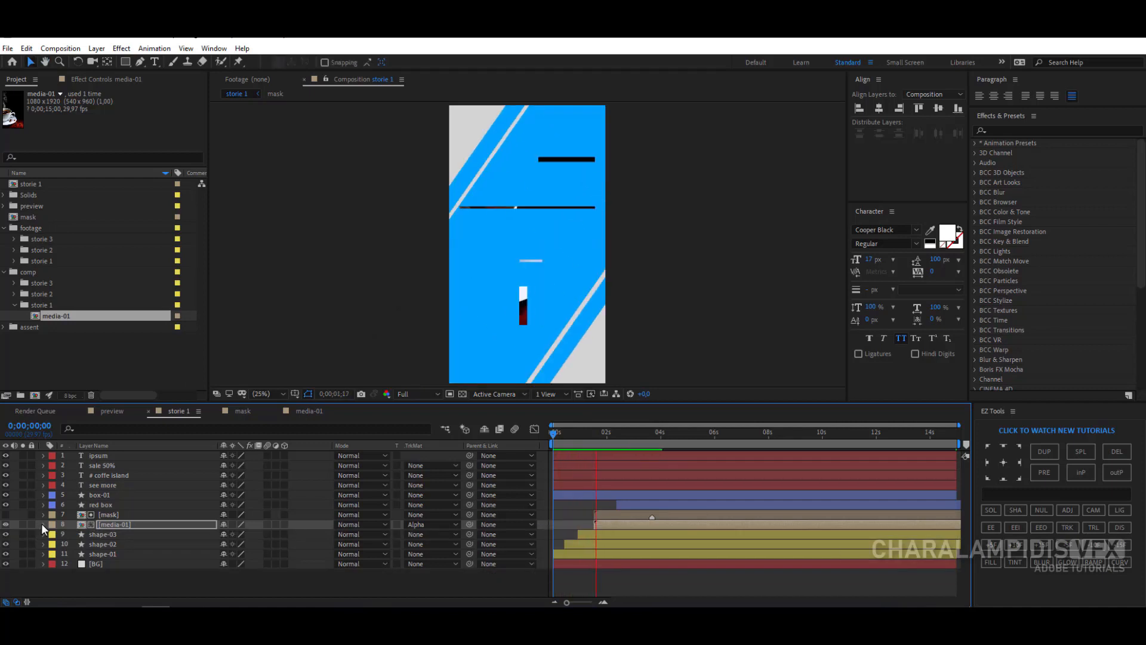
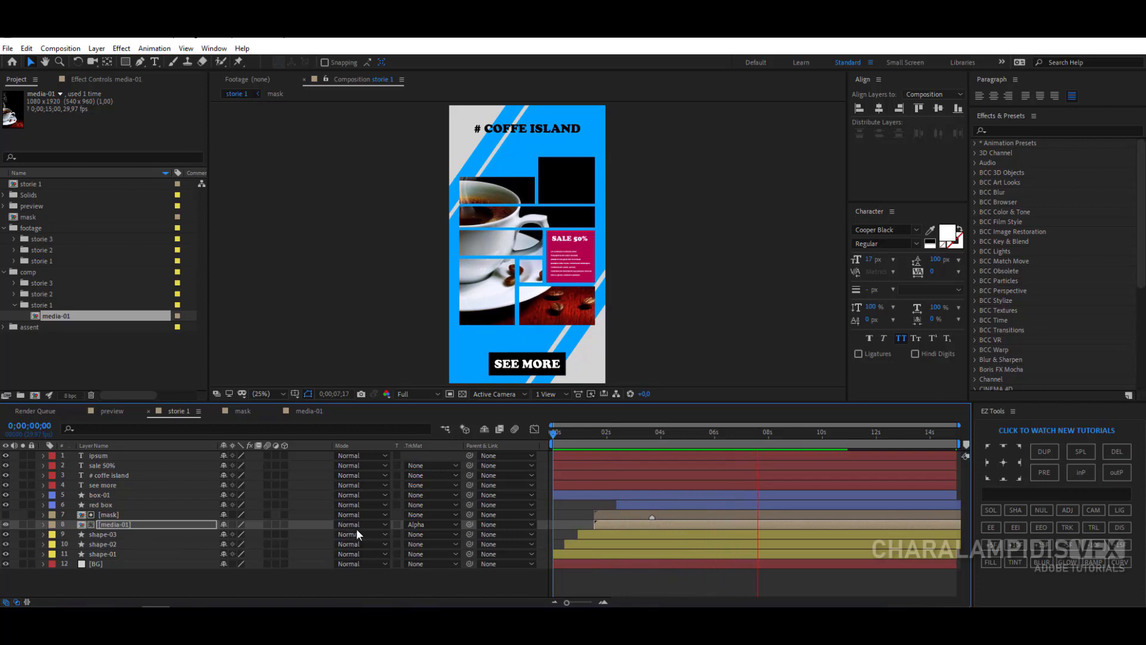
mouse_move(775, 435)
left_mouse_down()
mouse_move(798, 442)
mouse_move(775, 444)
left_mouse_up()
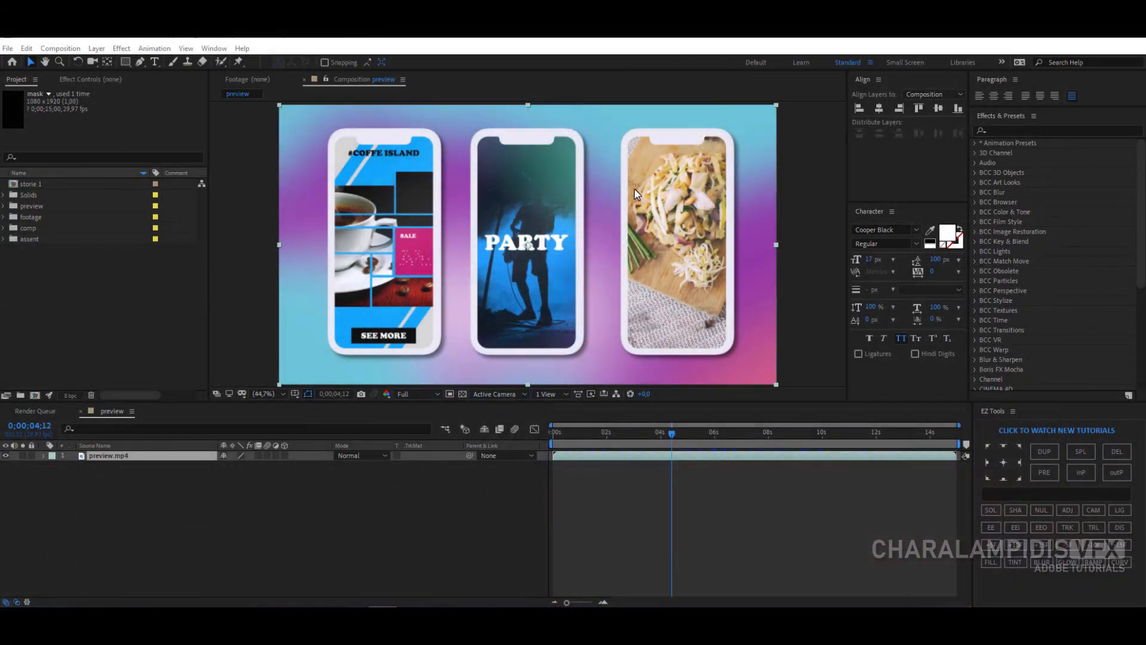
Step: Play the preview composition from the beginning to examine the three finished stories
key("Home")
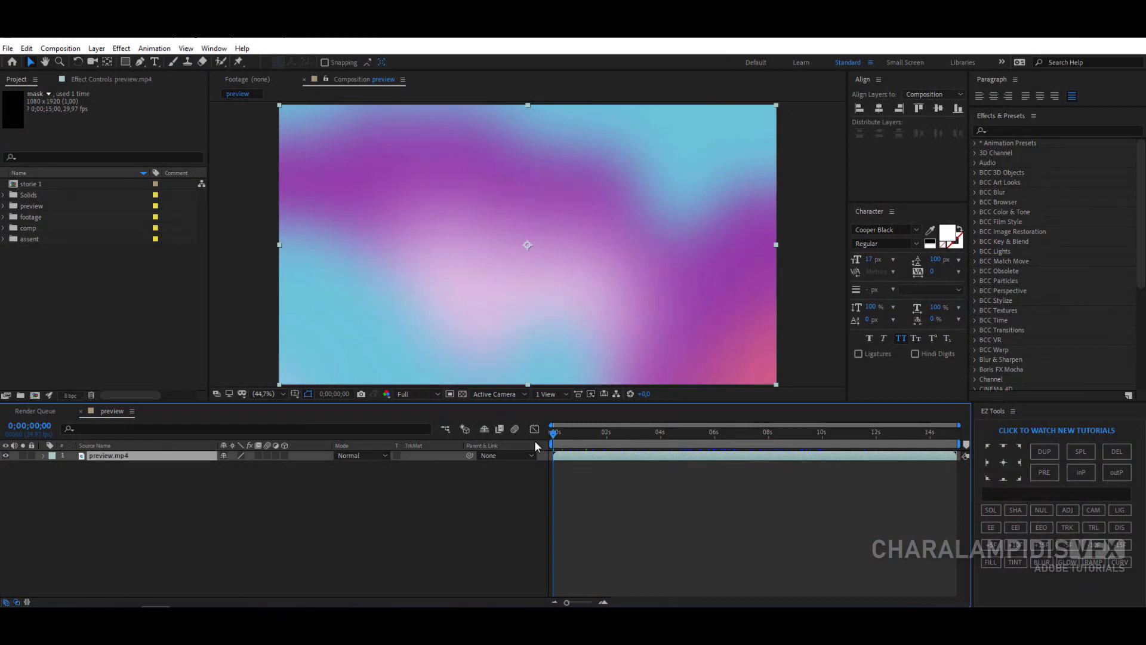
key("space")
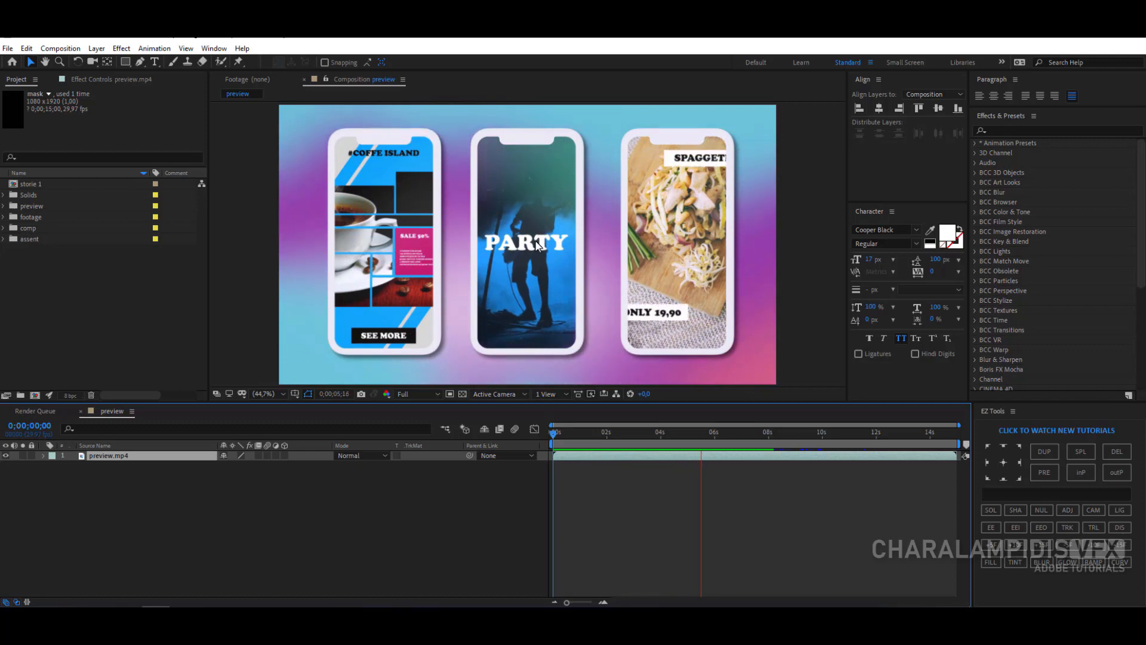
left_click(751, 433)
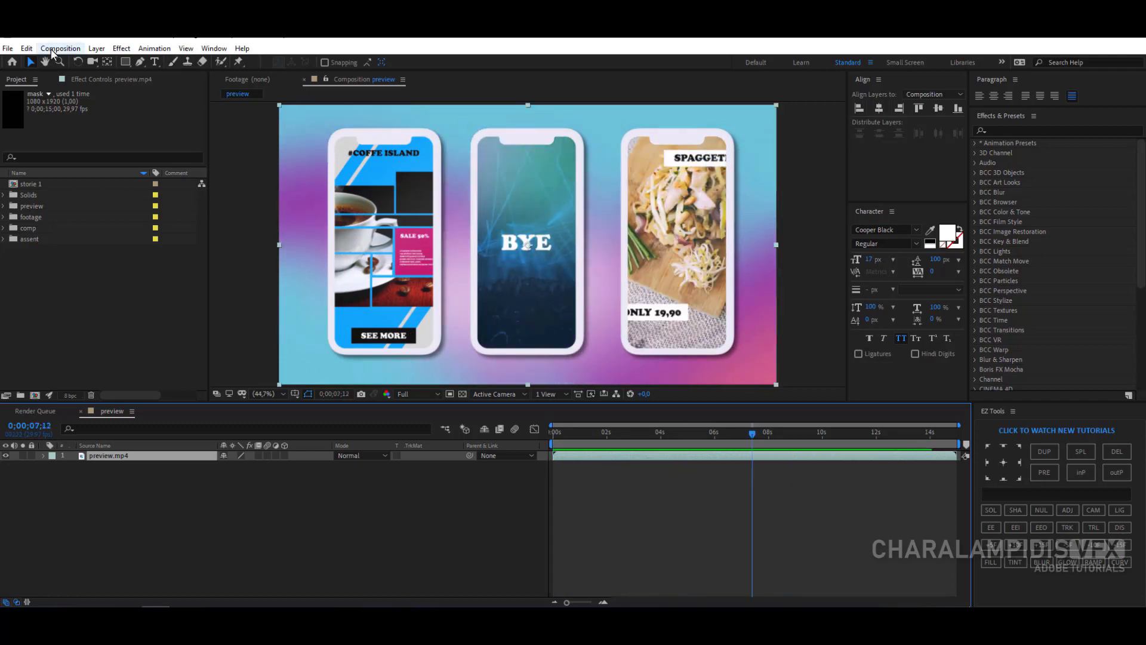
Step: Create a composition named "storie 2" with the instagram stories preset, 1080 x 1920 px and 15 seconds long
left_click(53, 52)
left_click(66, 59)
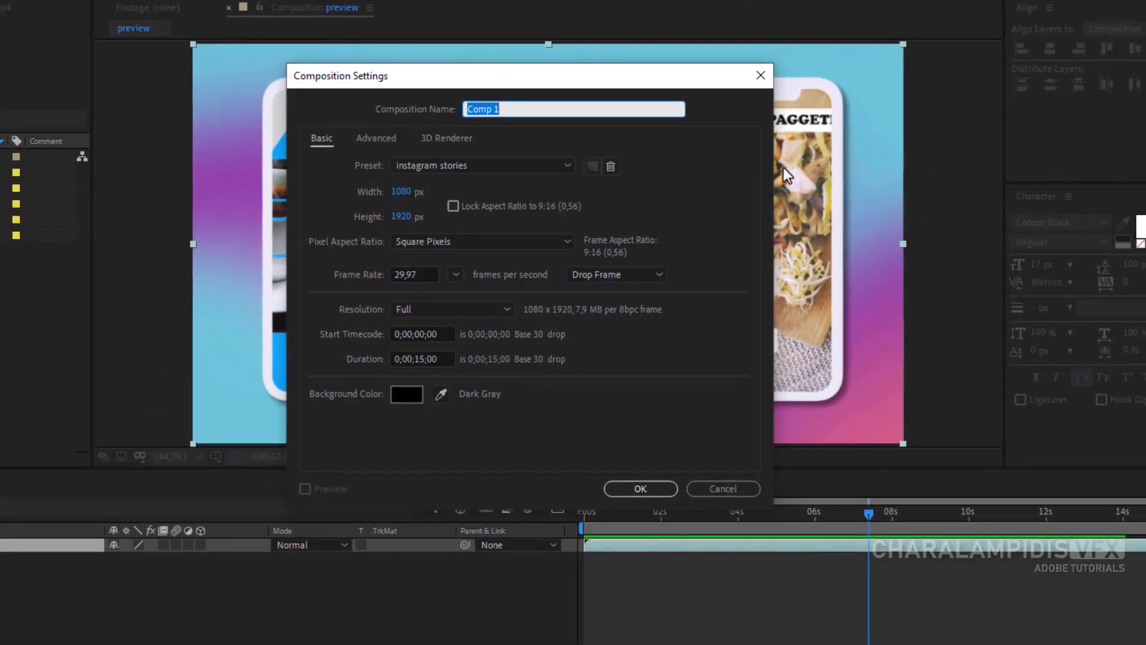
type("storie 2")
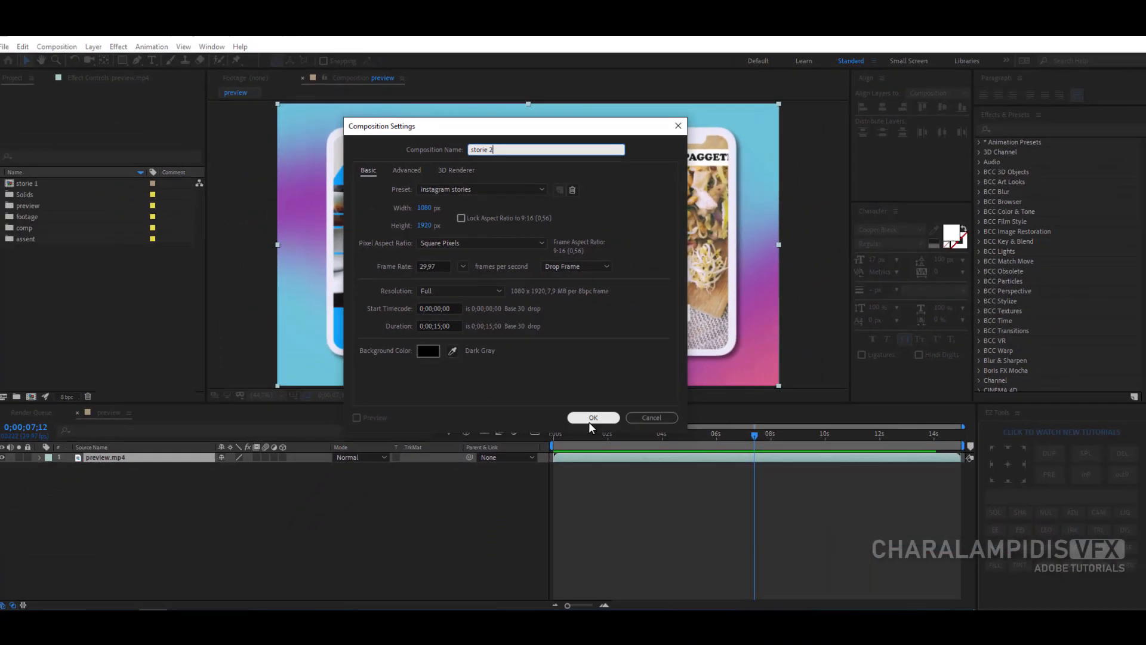
left_click(589, 418)
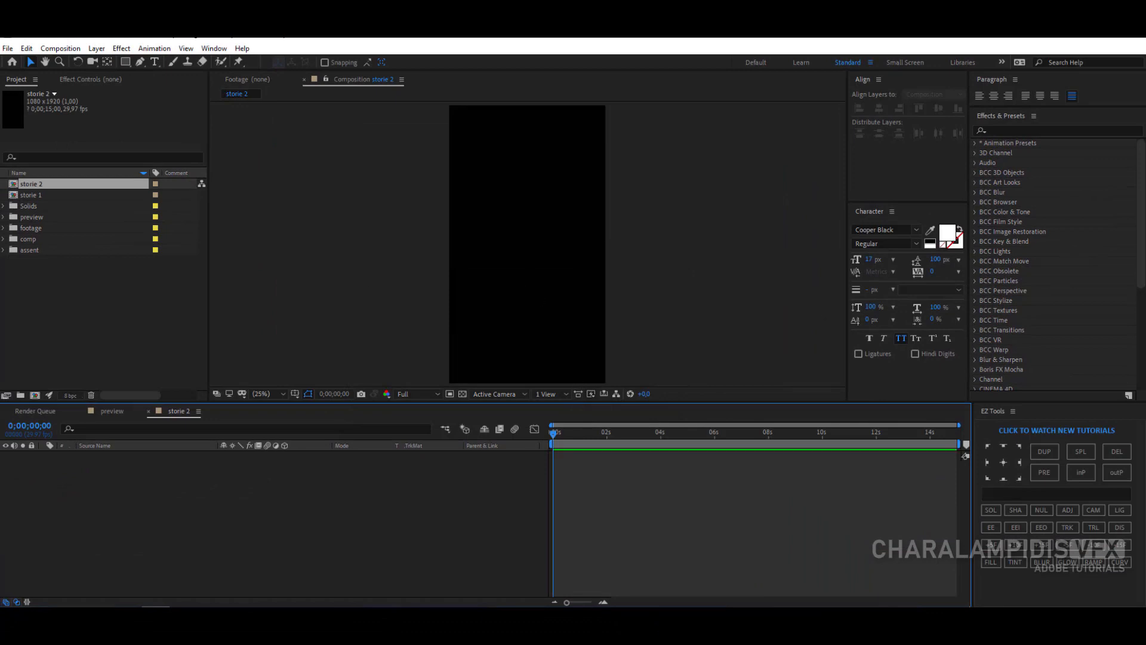
Step: Open the compositions media-02, media-03, media-04, media-05 and media-06 from the comp folder's storie 2 subfolder
left_click(4, 239)
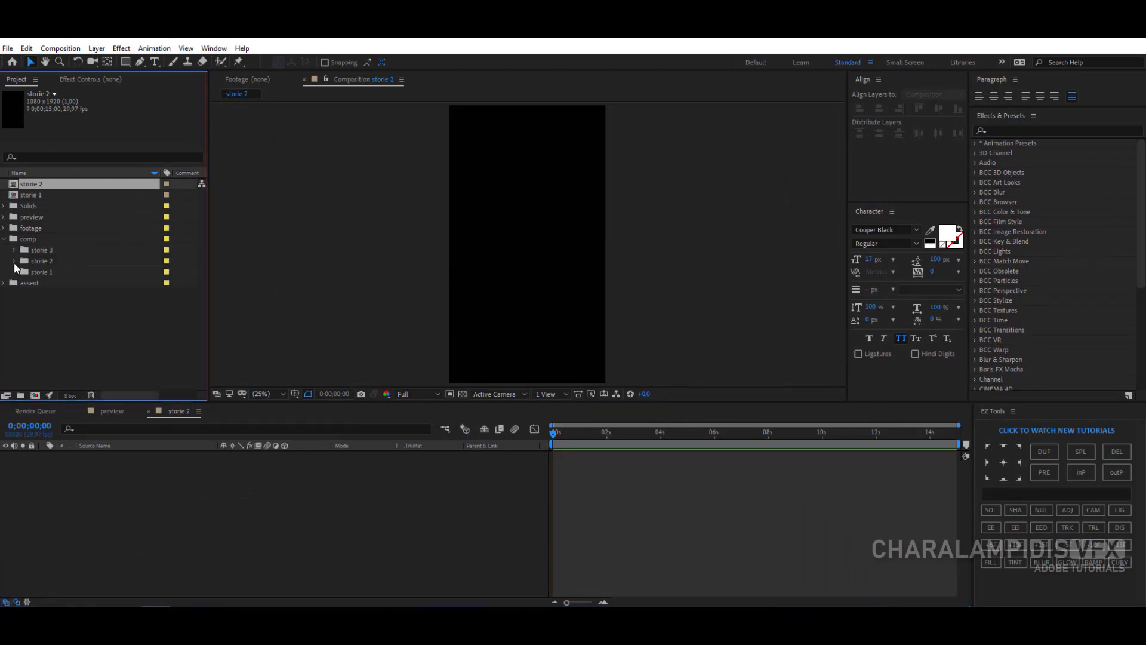
left_click(13, 261)
left_click(54, 327)
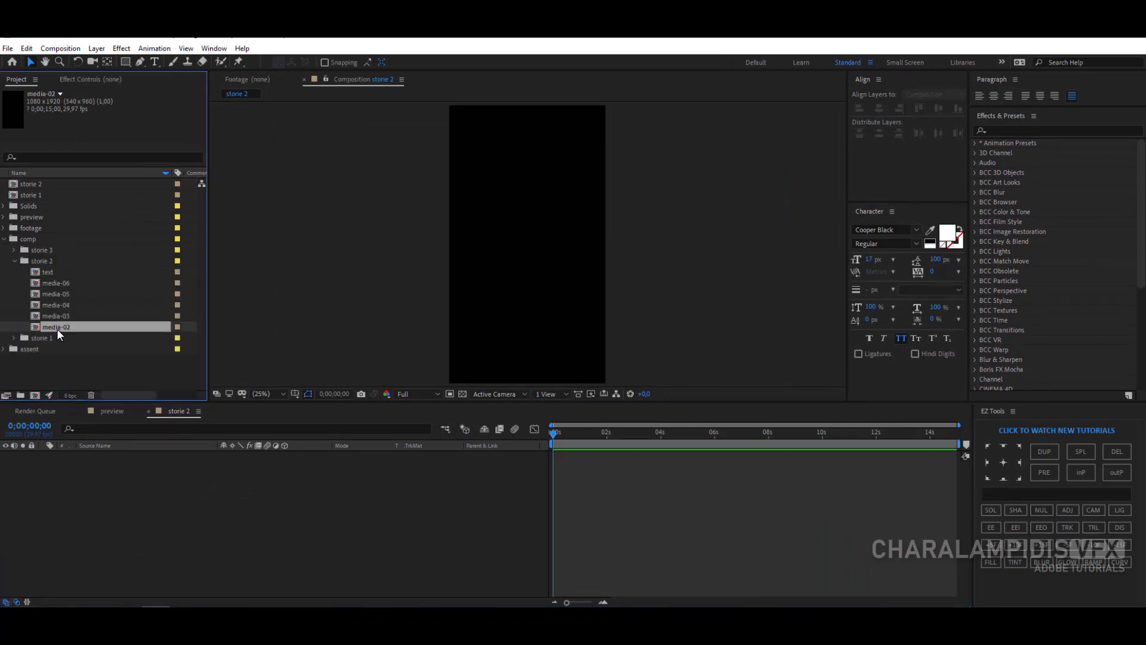
double_click(58, 327)
left_click(64, 316)
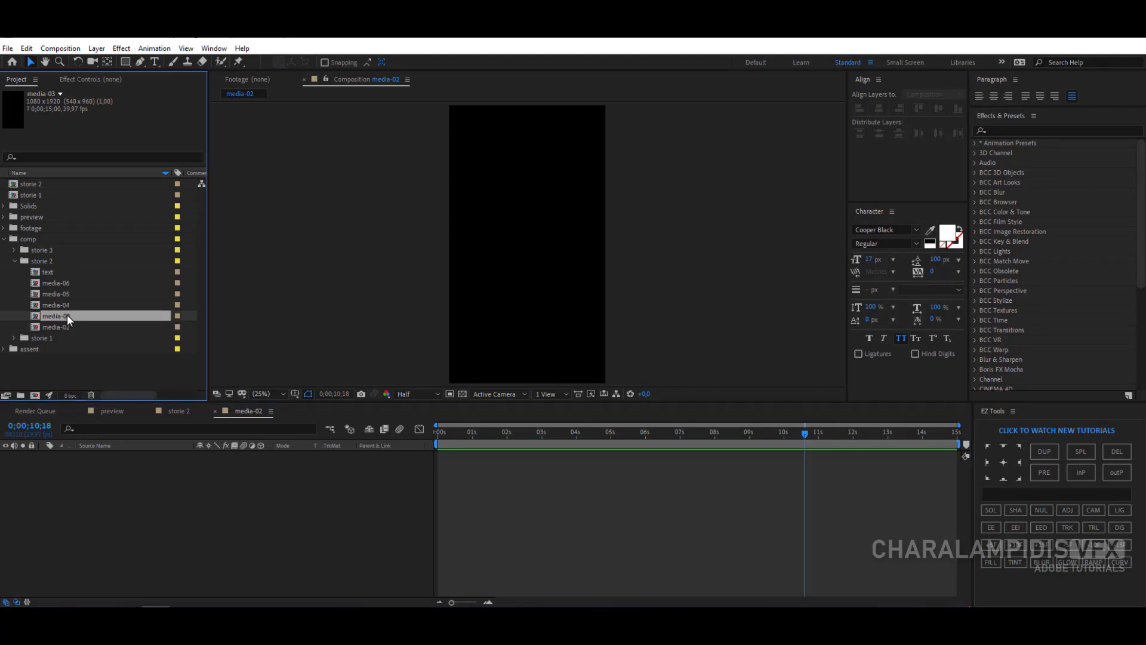
double_click(67, 314)
left_click(55, 304)
double_click(59, 305)
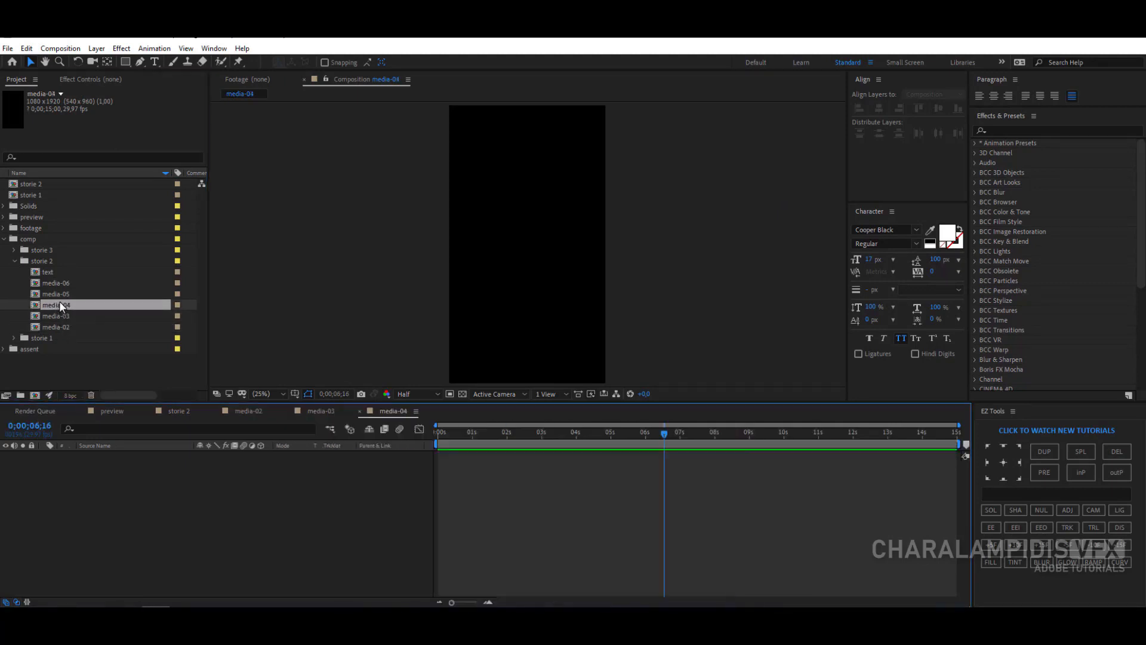
left_click(56, 292)
double_click(60, 292)
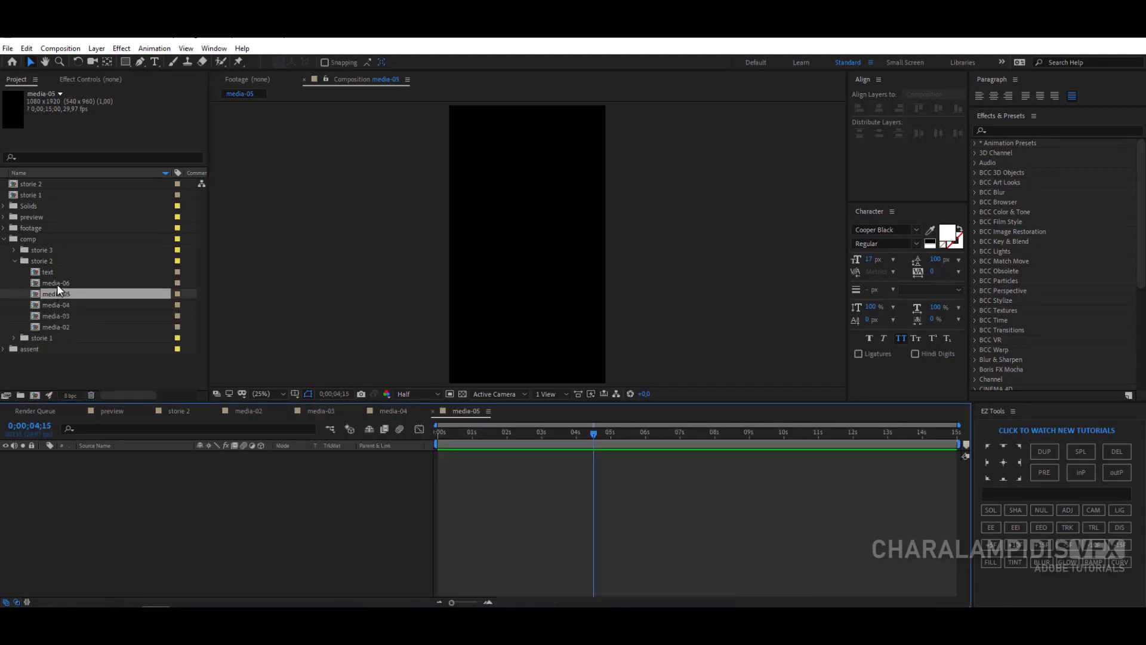
left_click(56, 285)
double_click(59, 284)
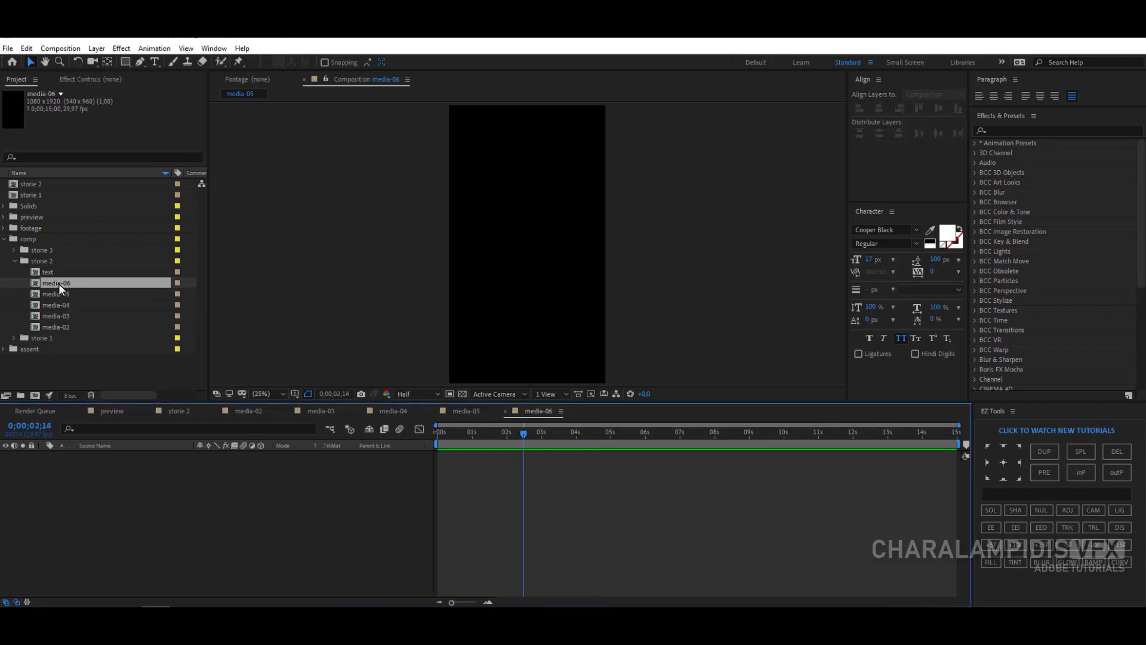
Step: Place photo-02, photo-03 and photo-04 from the footage folder's storie 2 subfolder into the media-02, media-03 and media-04 compositions respectively
left_click(242, 413)
left_click(5, 227)
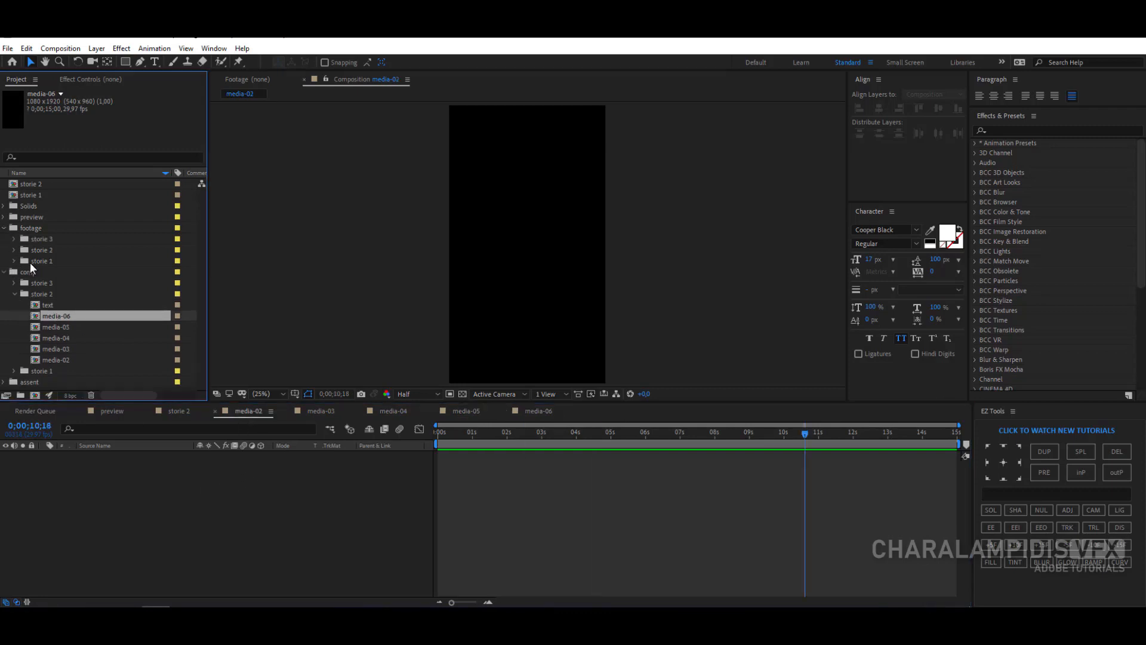
left_click(14, 250)
left_click_drag(52, 304, 167, 488)
left_click(317, 412)
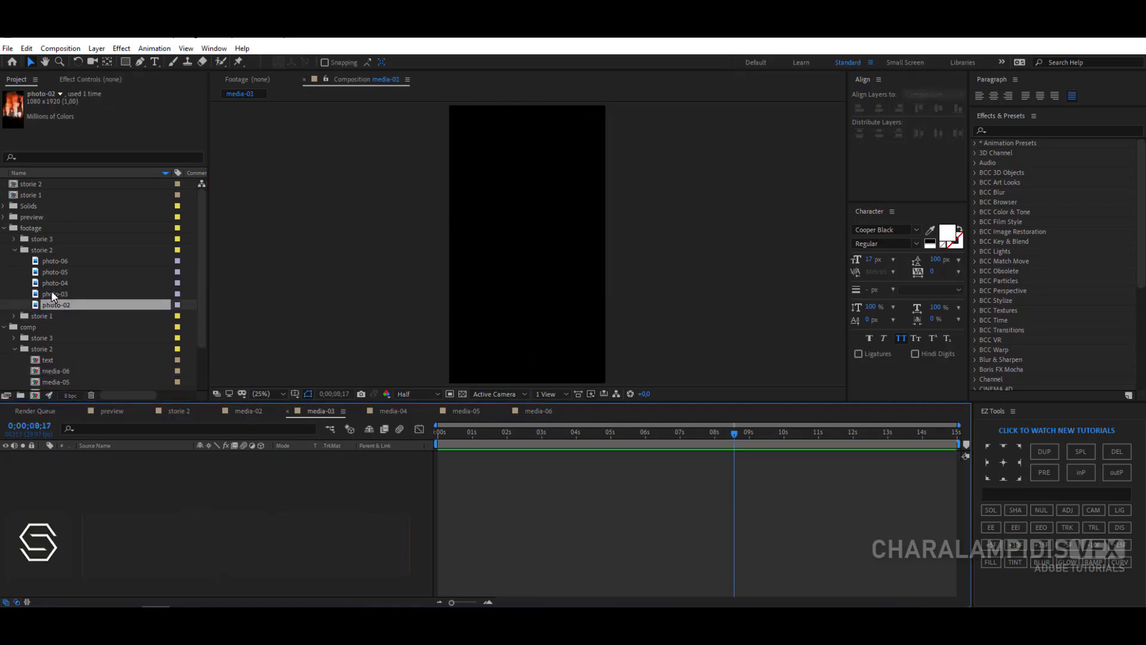
left_click_drag(52, 294, 150, 486)
left_click(402, 412)
left_click_drag(52, 282, 140, 491)
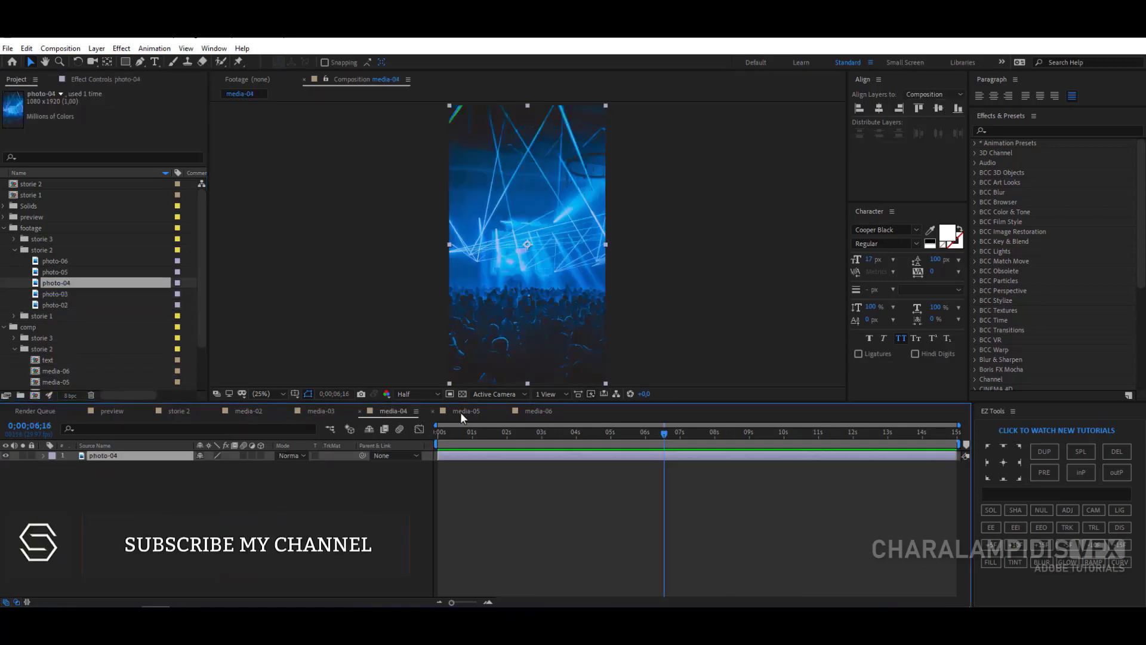
Step: Add photo-05 to the media-05 composition and photo-06 to the media-06 composition
left_click(462, 412)
left_click(53, 272)
key("ctrl+slash")
left_click(544, 411)
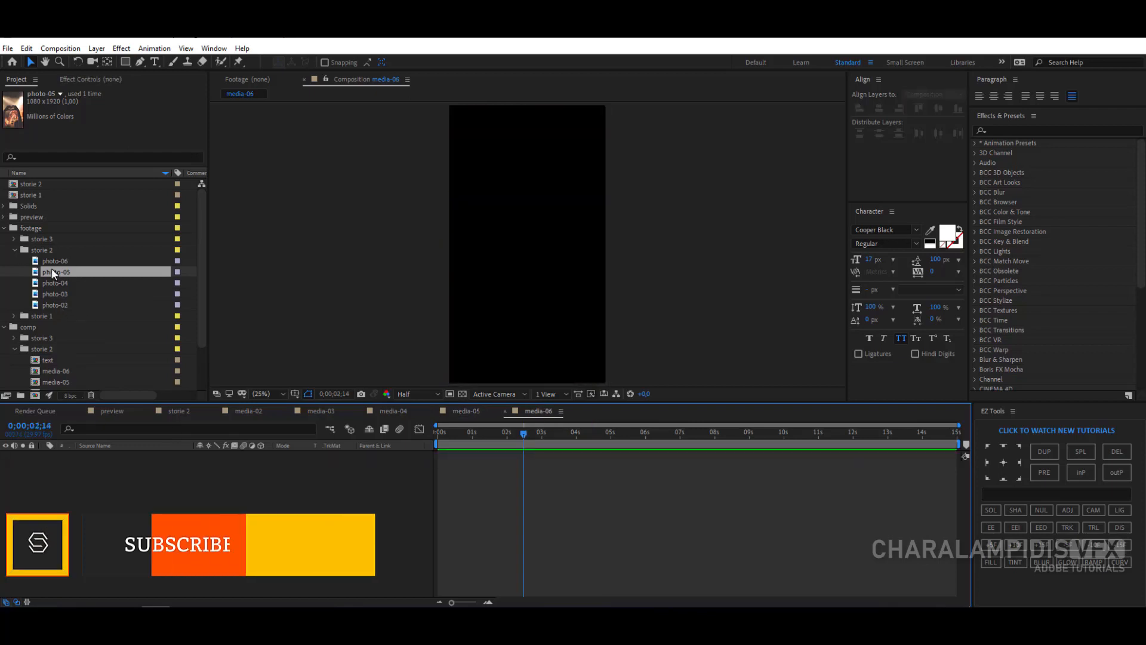
left_click(53, 261)
key("ctrl+slash")
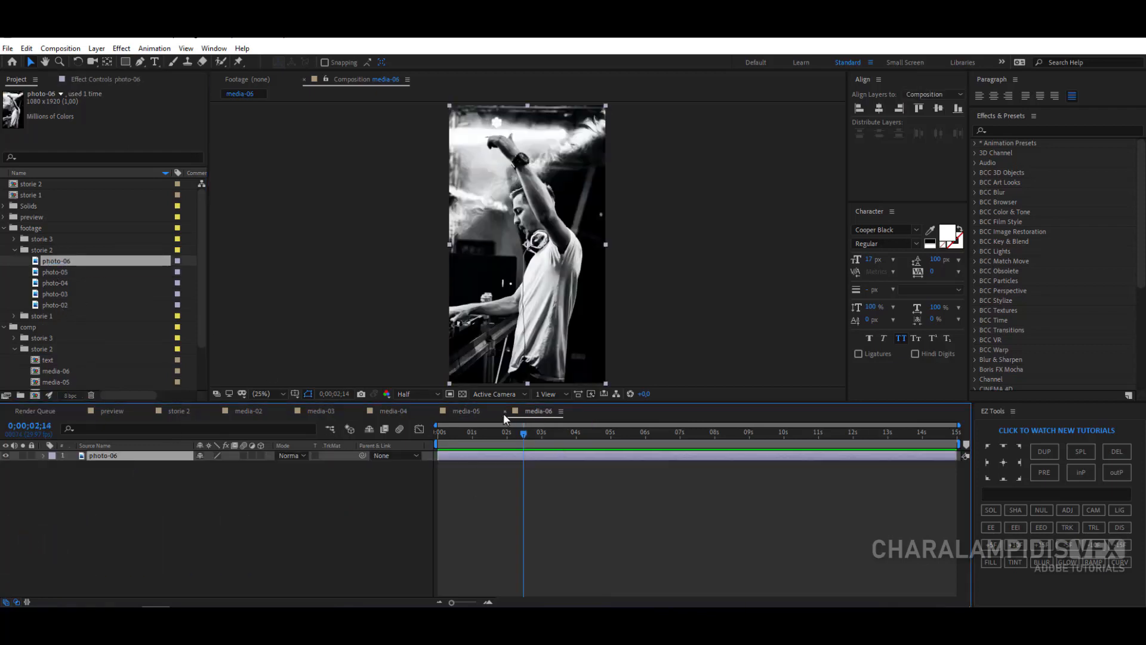
Step: Close the timelines of media-06, media-05, media-04, media-03 and media-02 to return to the storie 2 composition
left_click(505, 411)
left_click(433, 411)
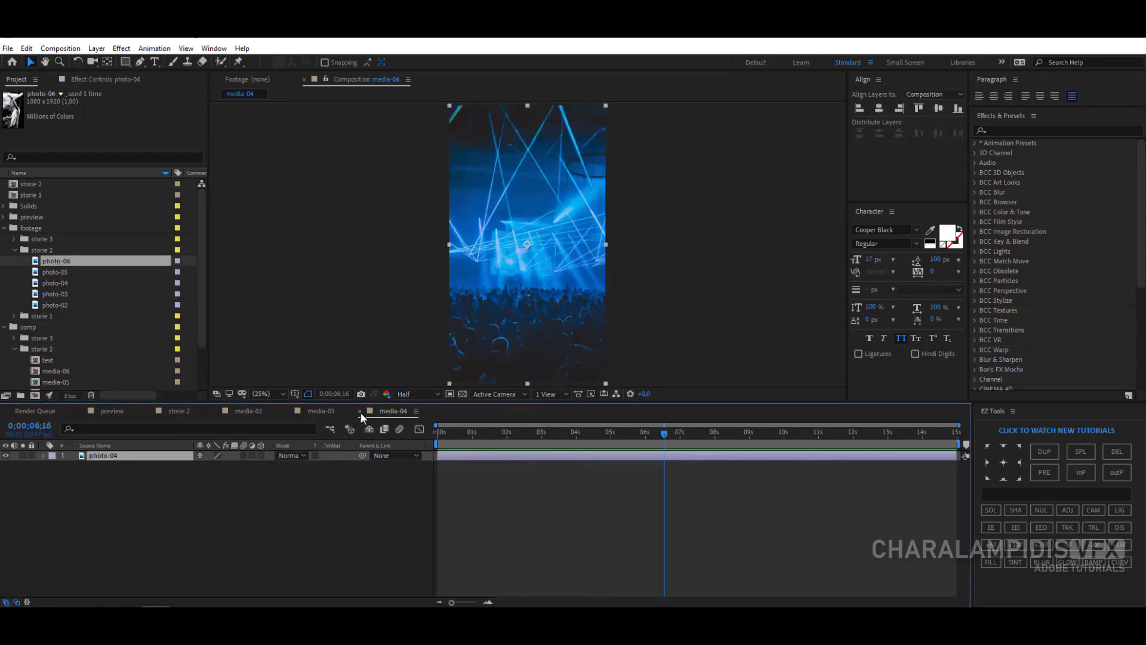
left_click(360, 412)
left_click(287, 412)
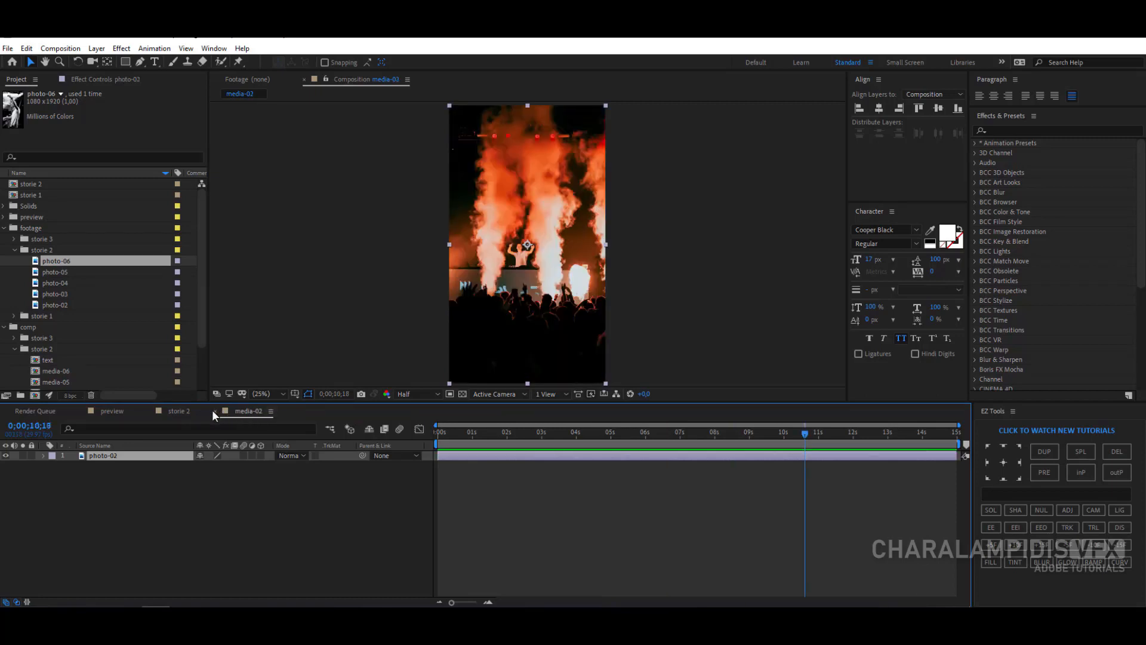
left_click(214, 410)
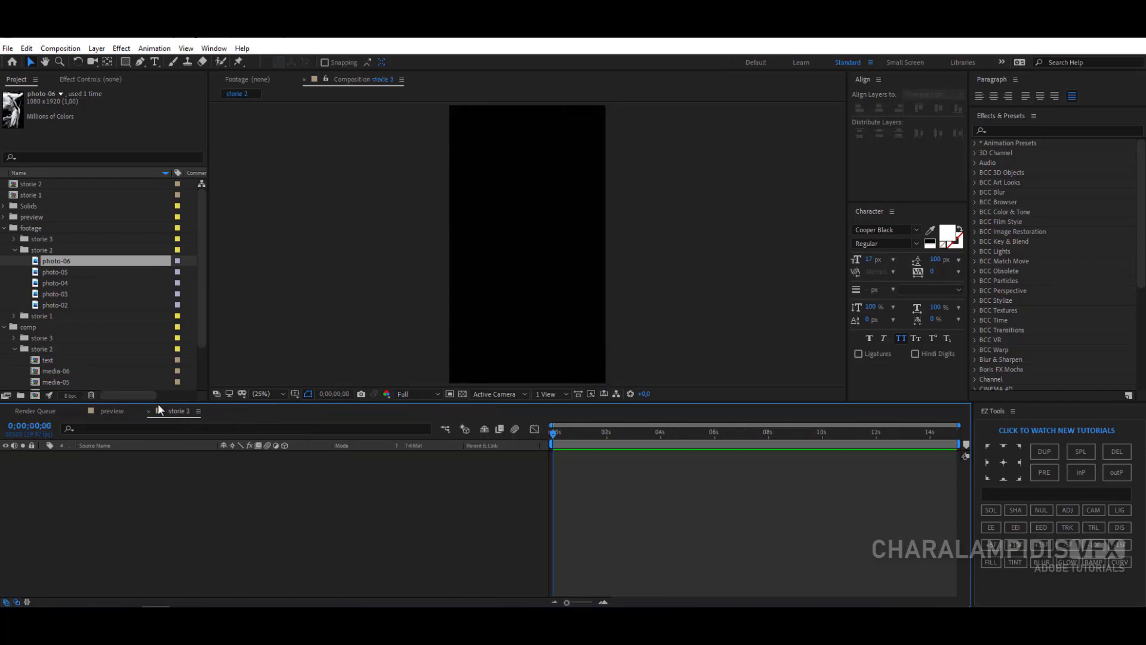
Step: Add media-02 through media-06 to storie 2 as layers and trim all five to end at 0;00;02;00
left_click(4, 228)
left_click_drag(60, 327, 292, 549)
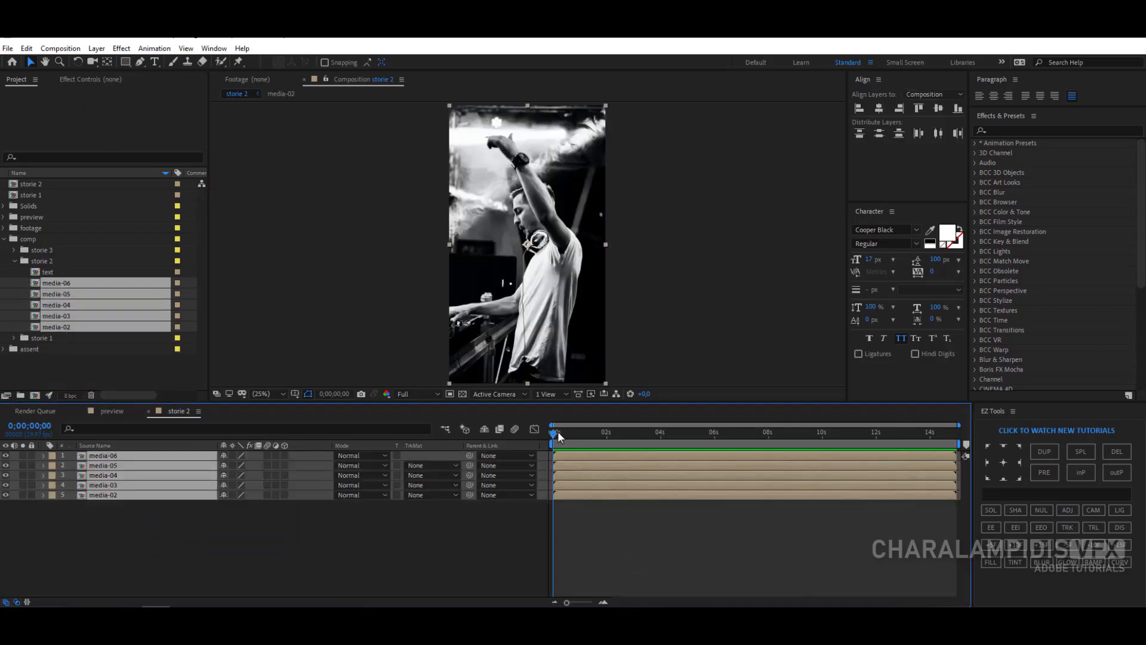
left_click_drag(557, 431, 606, 453)
key("alt+bracketright")
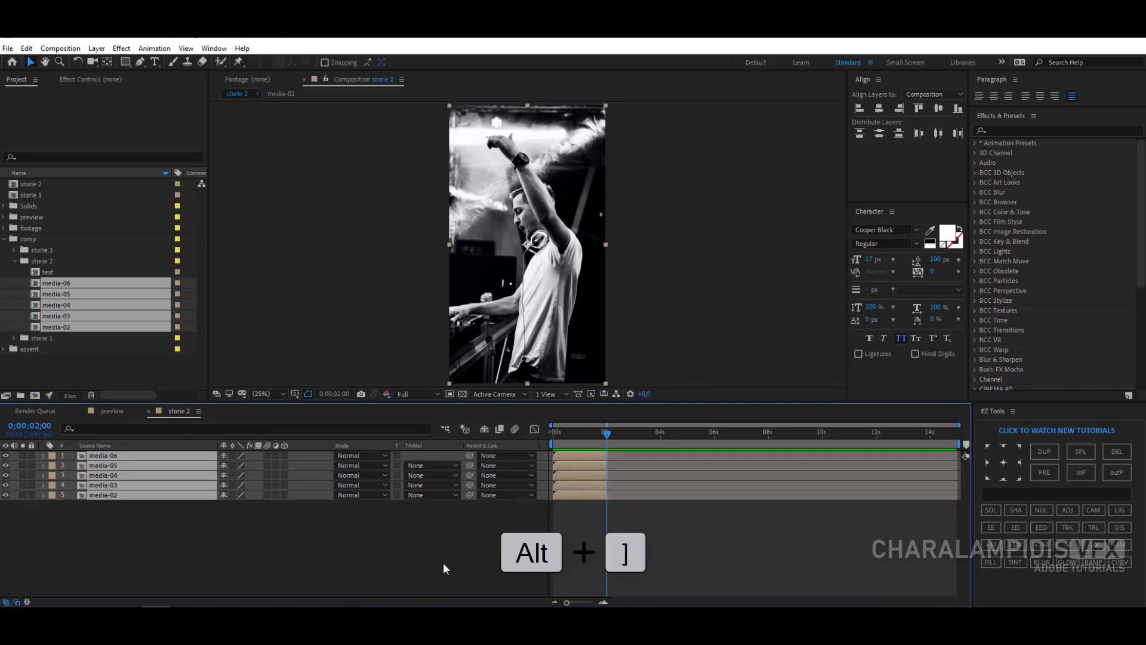
Step: Sequence the five selected media layers one after another without overlap, using Sequence Layers
right_click(150, 453)
mouse_move(229, 324)
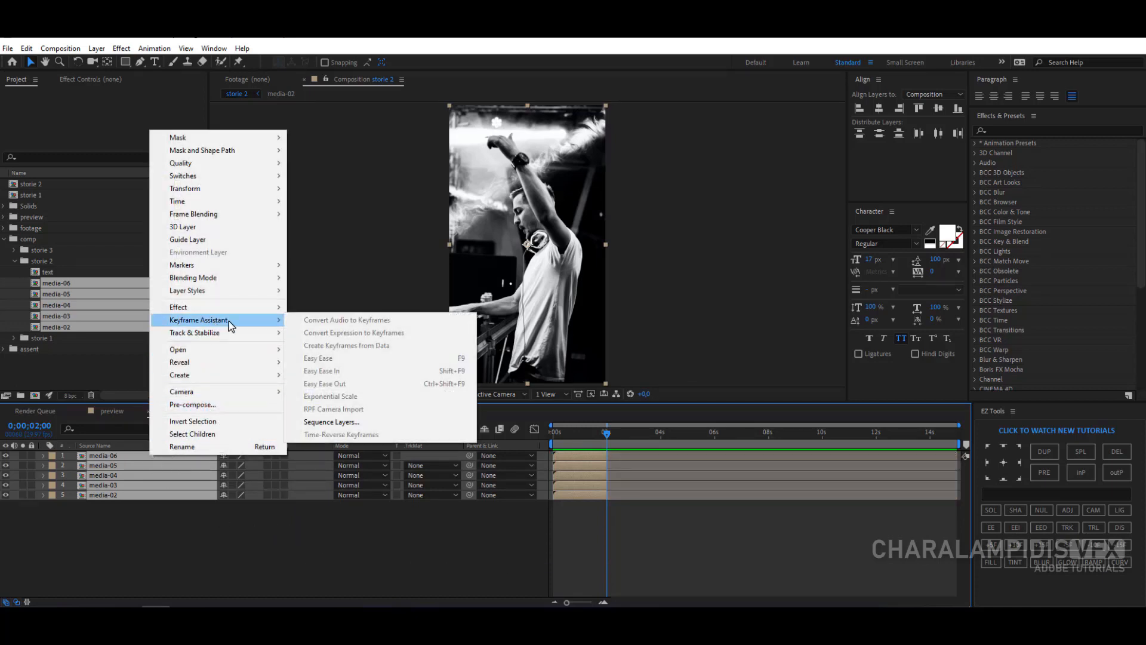
left_click(335, 422)
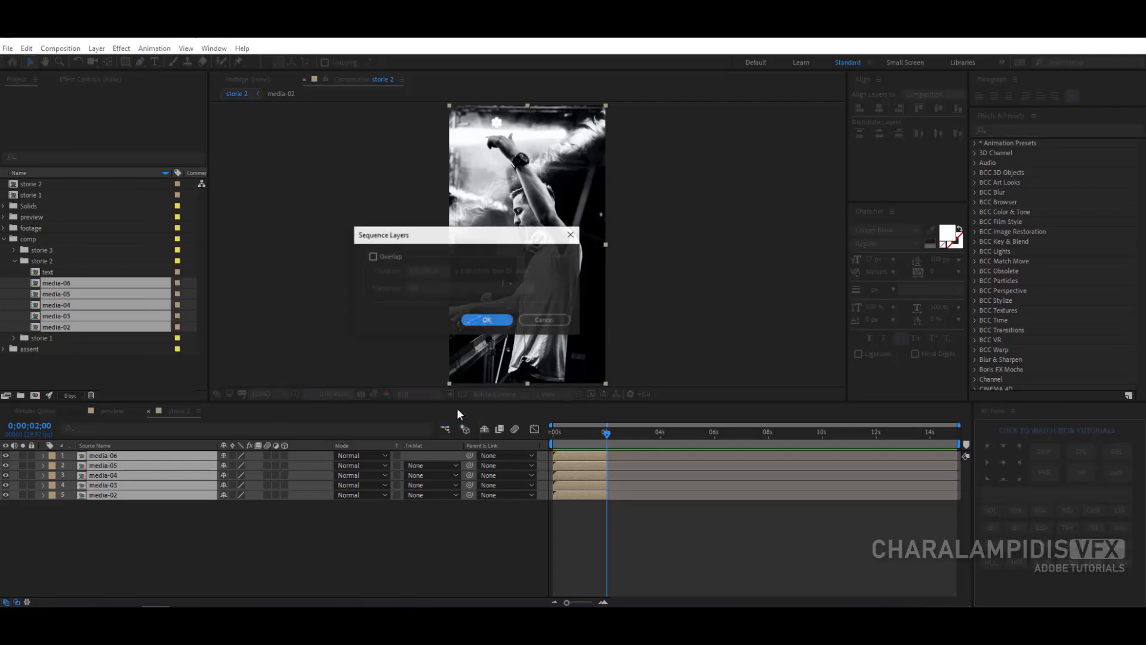
left_click(493, 320)
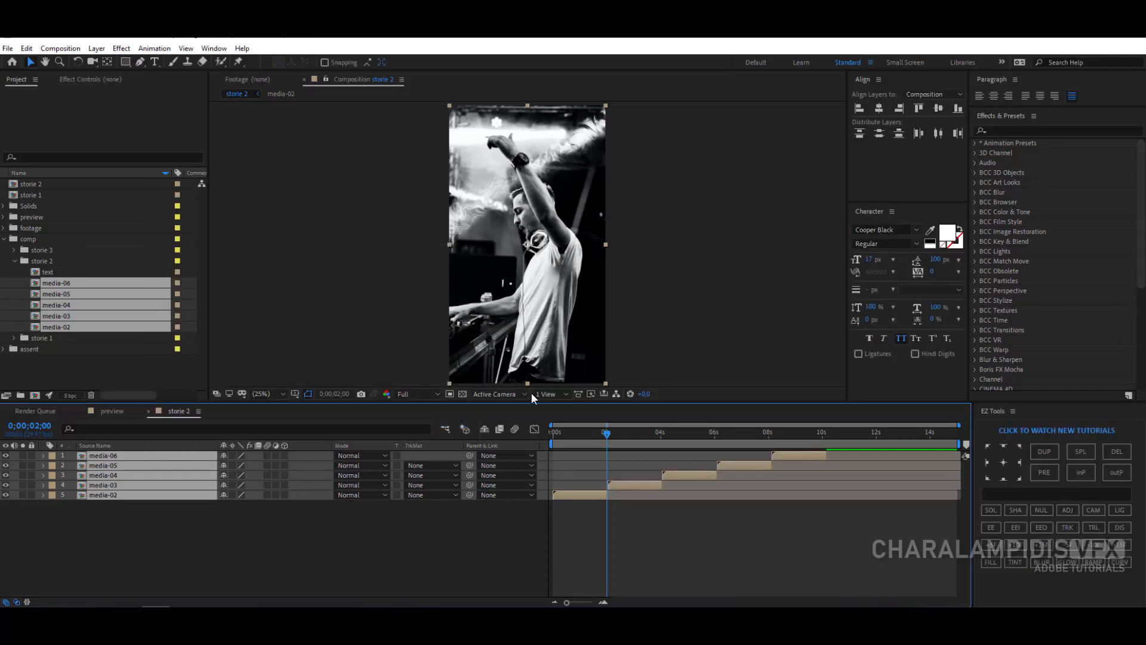
Step: Extend the media-06 layer's out point to the end of the composition at 0;00;14;29 and preview the sequence
left_click(781, 430)
left_click(824, 526)
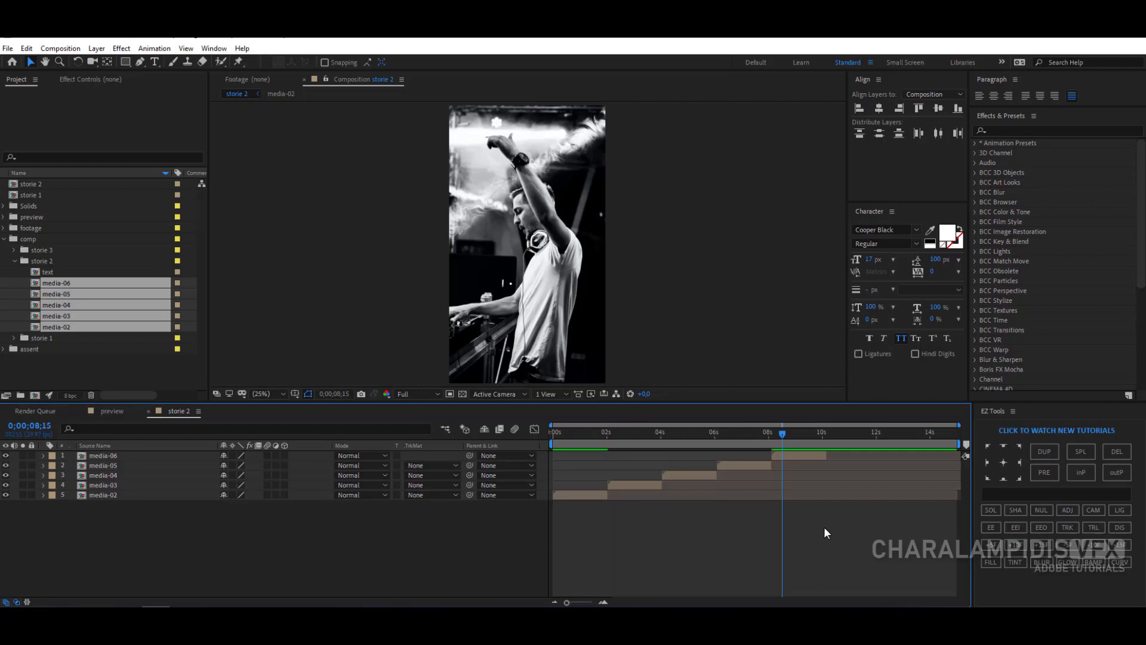
left_click_drag(819, 435, 962, 437)
left_click(797, 456)
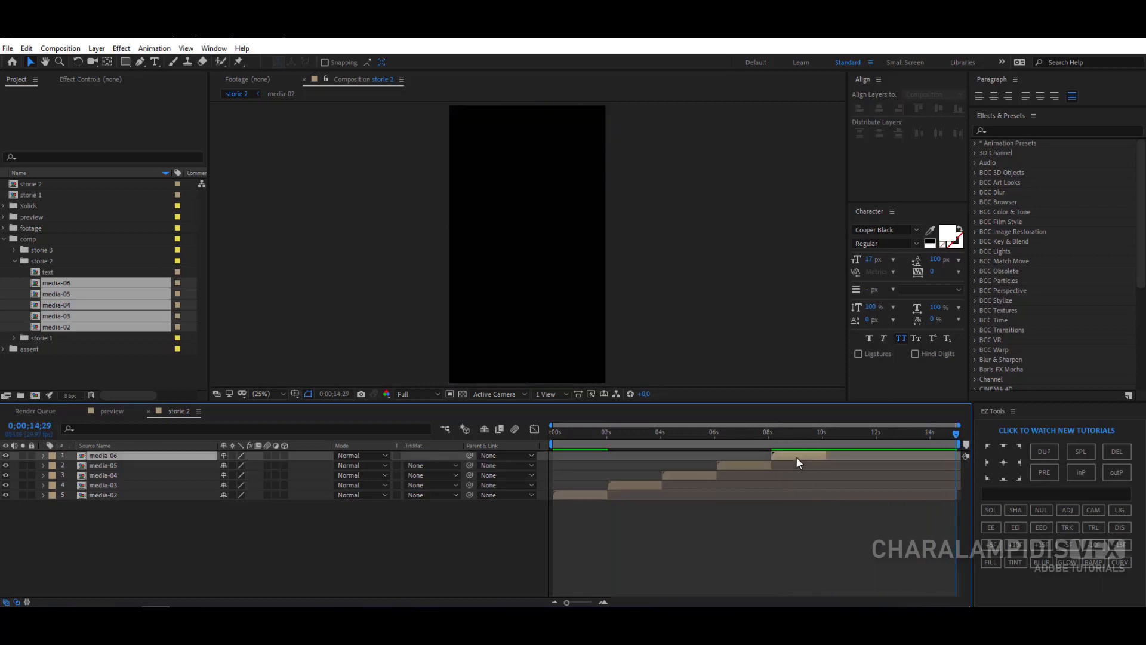
key("alt+bracketright")
key("space")
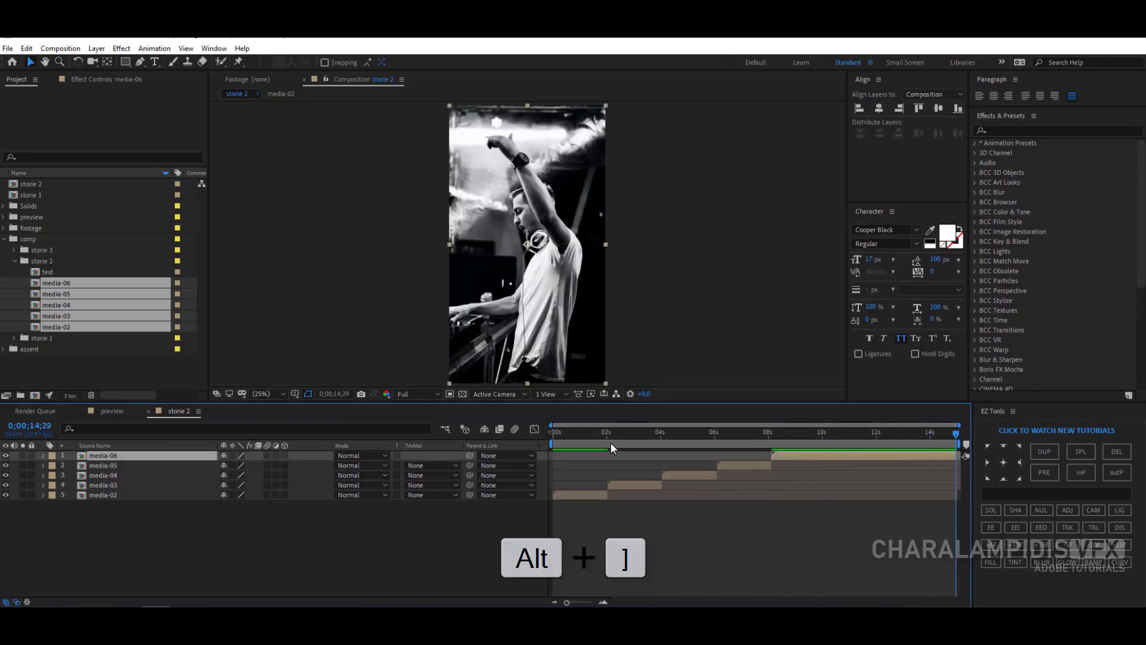
left_click_drag(697, 451, 636, 454)
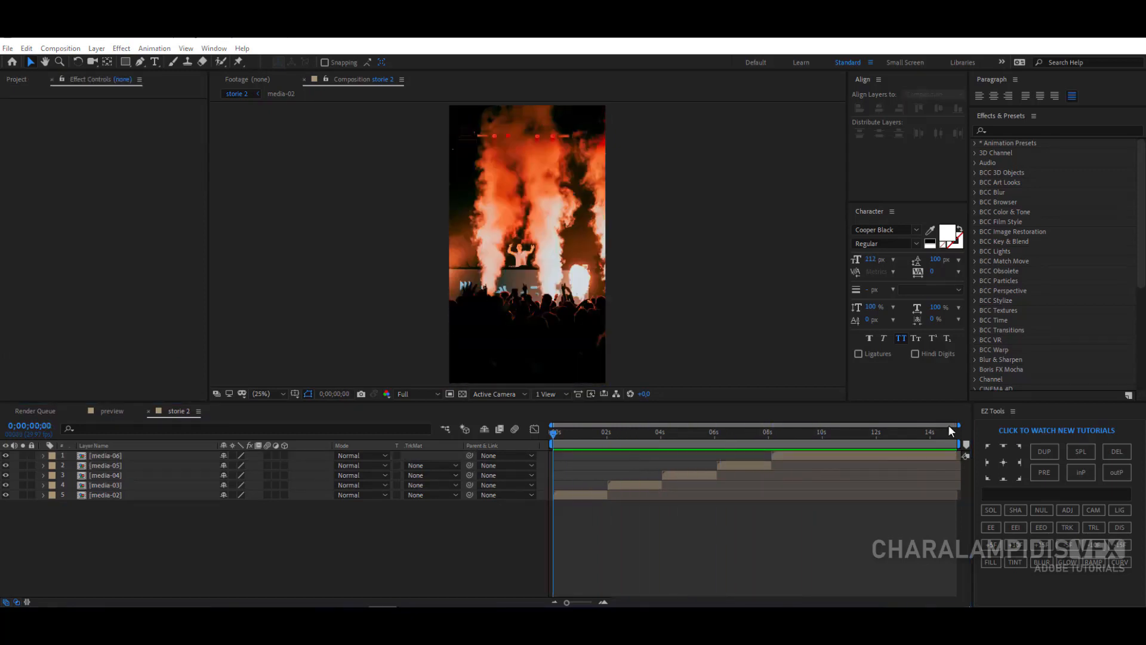
Step: Create an adjustment layer in storie 2 and trim its end to 0;00;02;00, where media-02 ends
left_click_drag(958, 424, 704, 420)
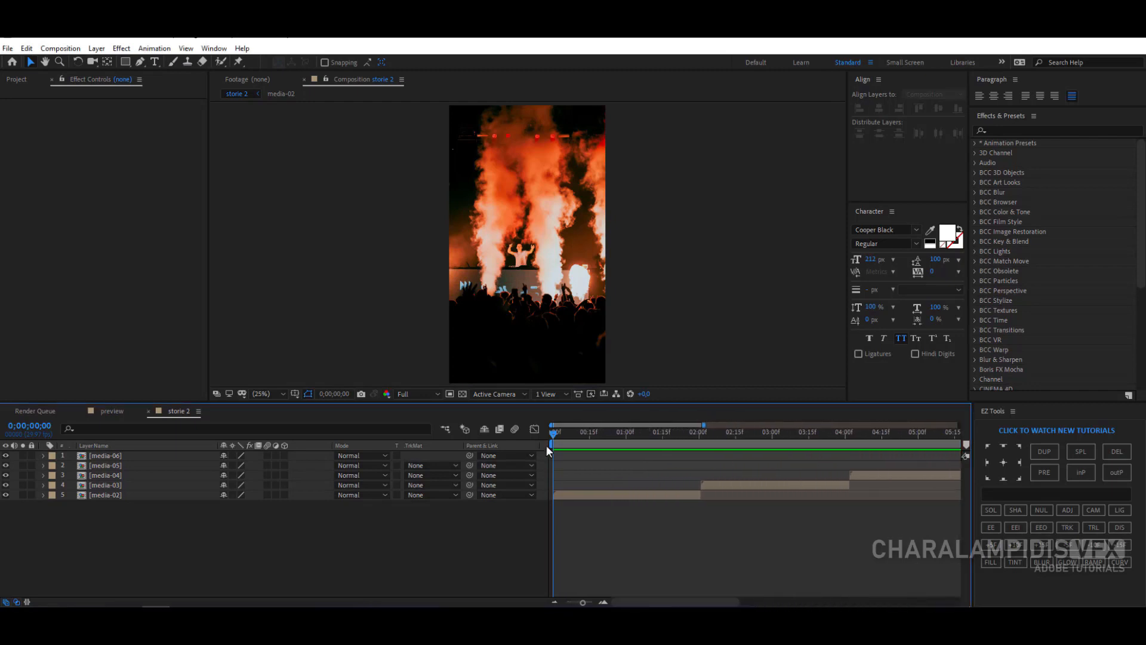
left_click_drag(554, 431, 700, 454)
key("Page_Down")
key("Page_Up")
right_click(125, 547)
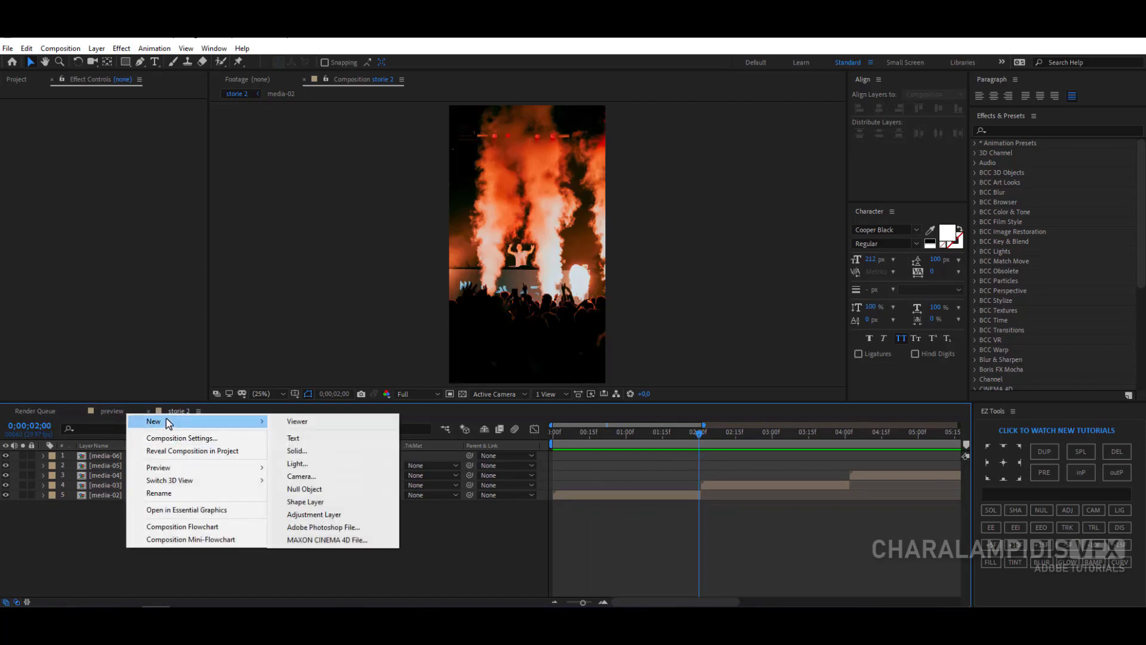
mouse_move(216, 425)
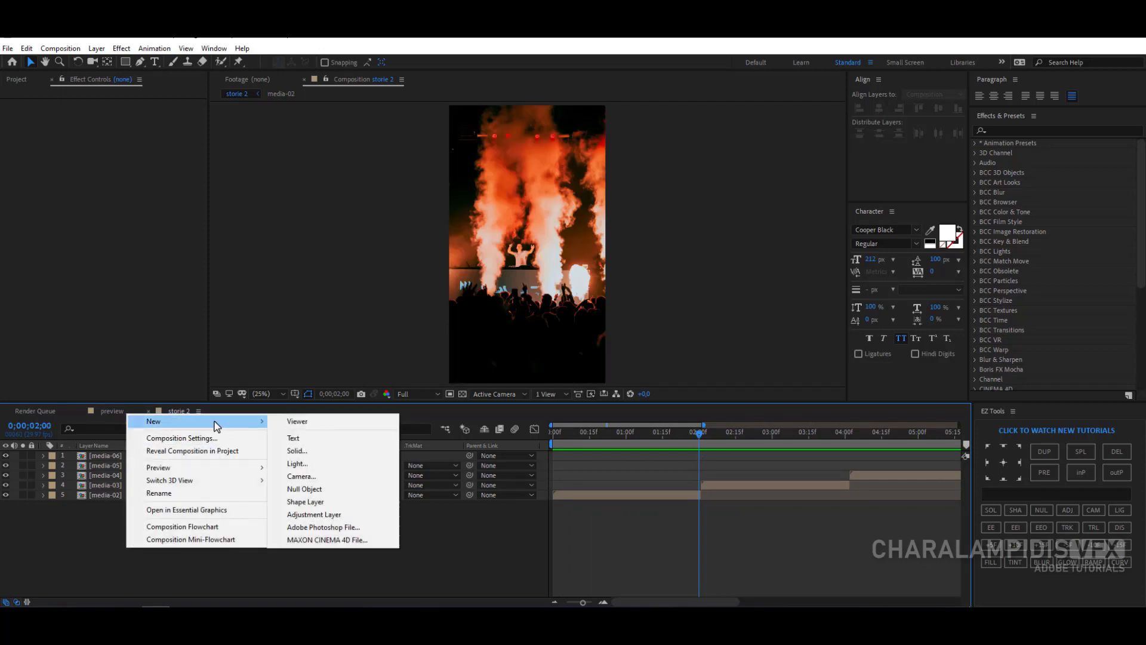
left_click(332, 514)
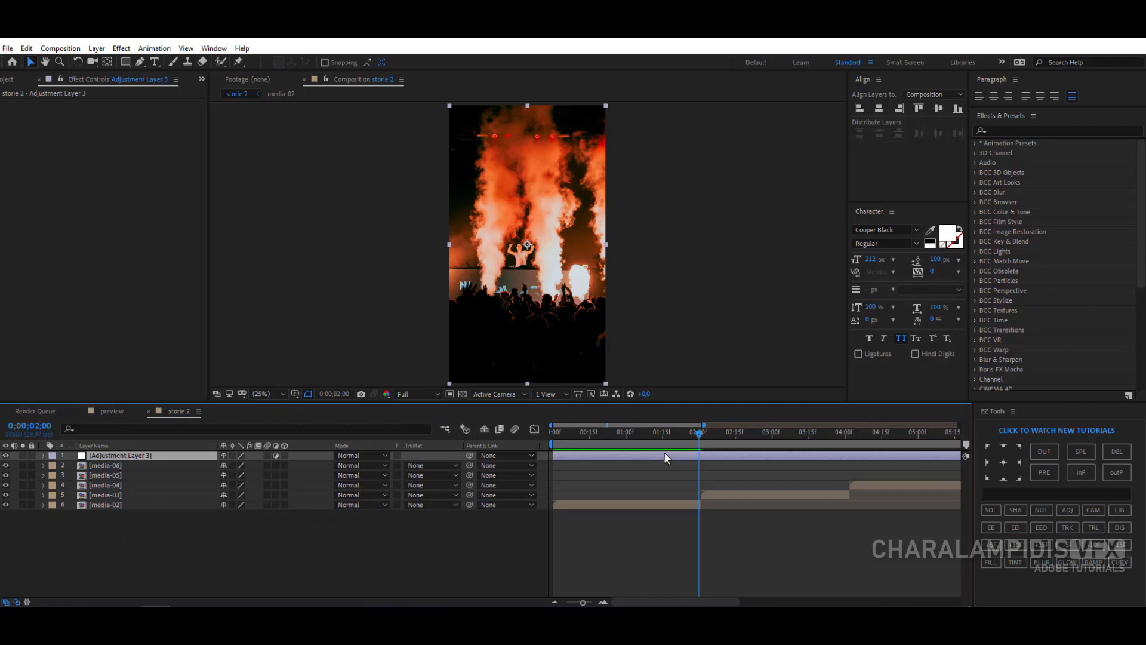
key("alt+bracketright")
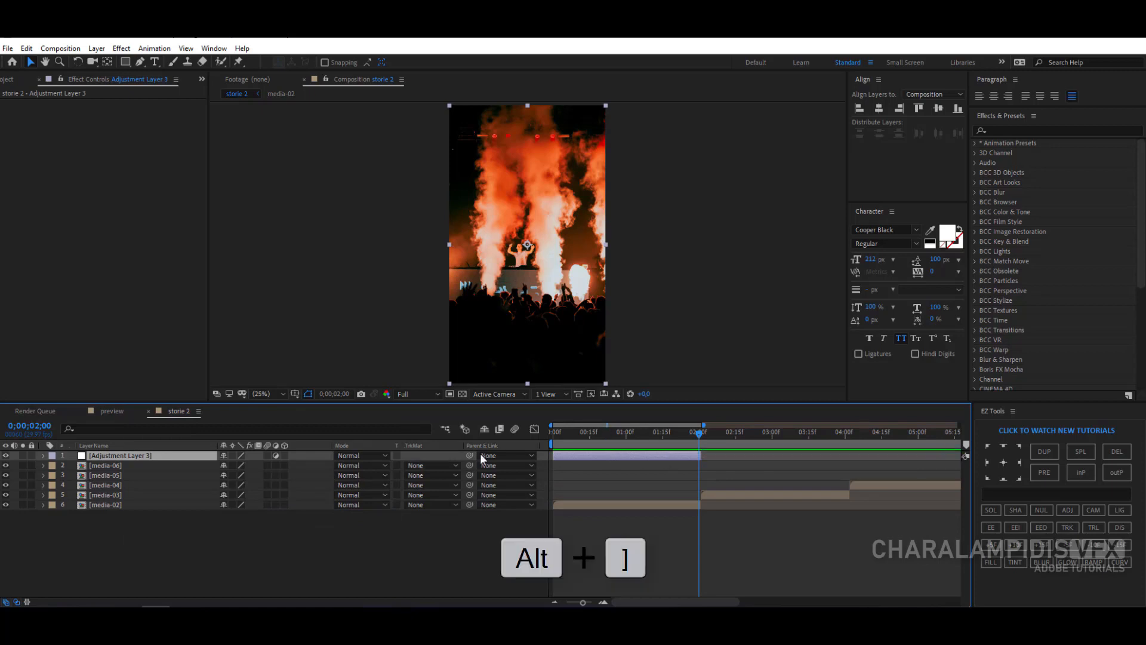
Step: Move the adjustment layer directly above media-02 and rename it "color"
left_click_drag(98, 460, 103, 499)
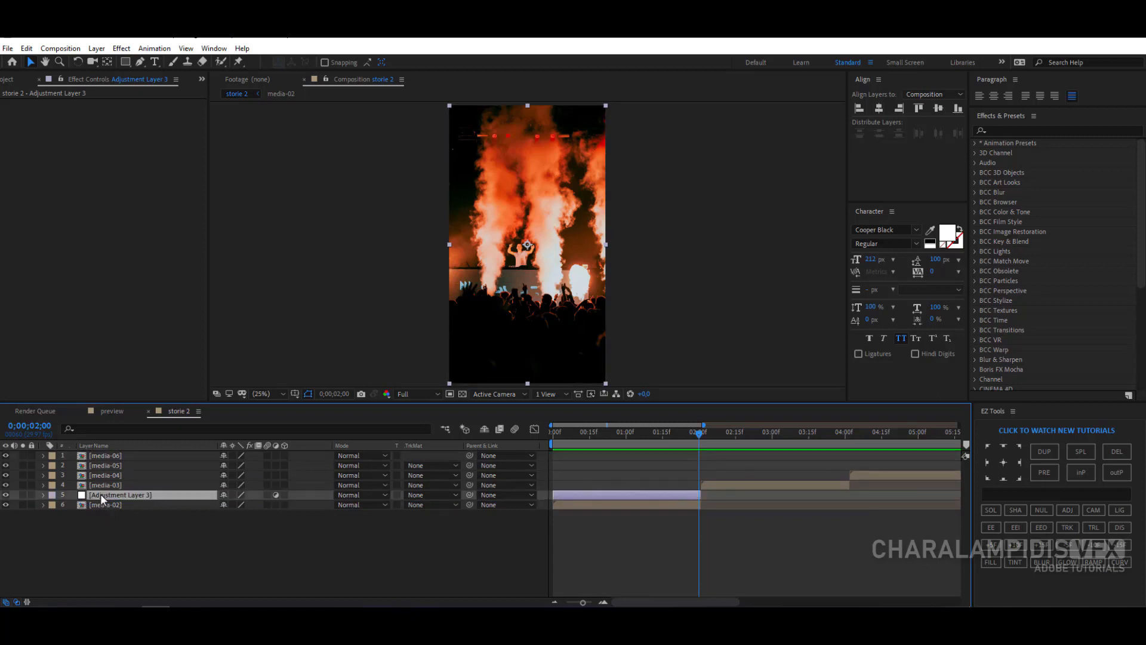
key("Return")
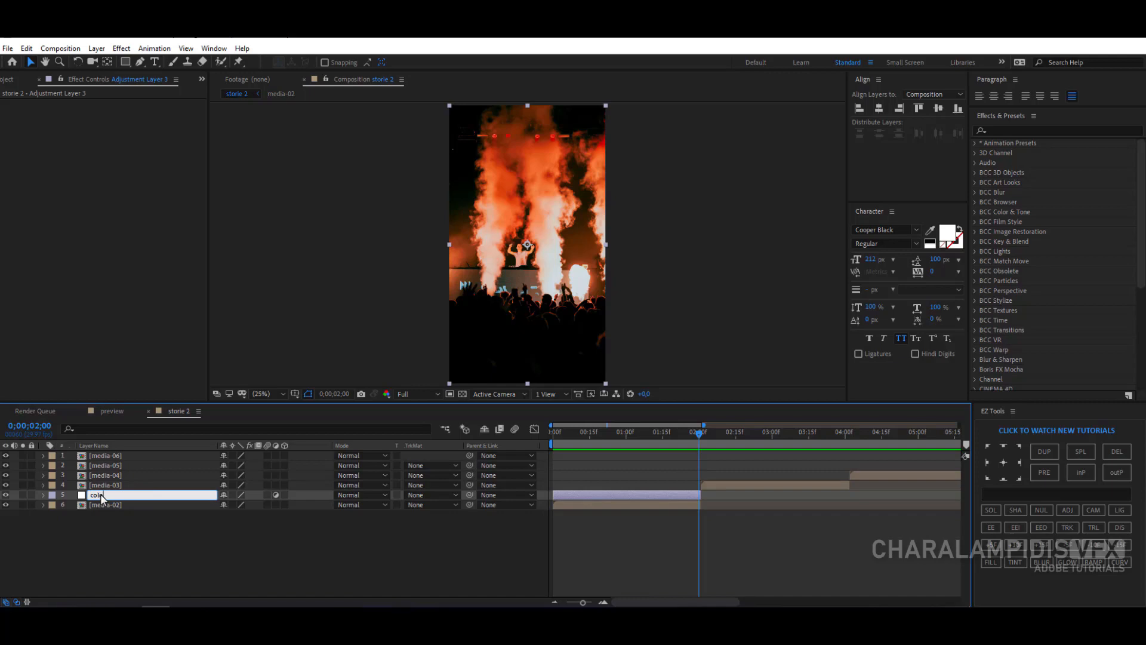
key("Return")
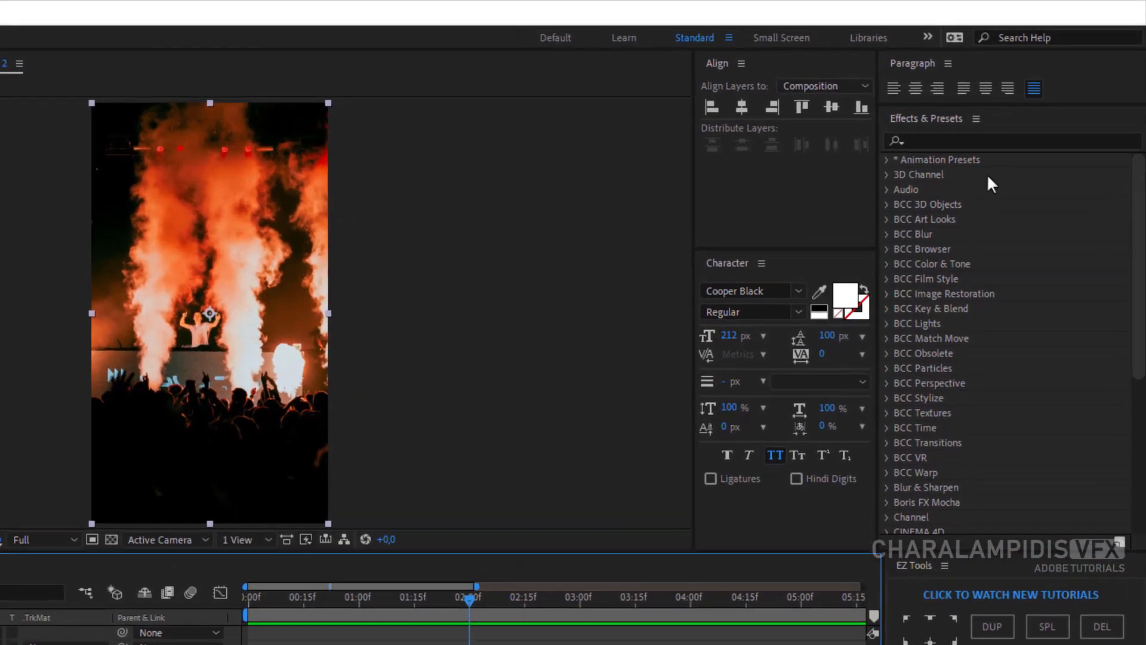
Step: Find the Tint effect and apply it to the color adjustment layer
left_click(980, 140)
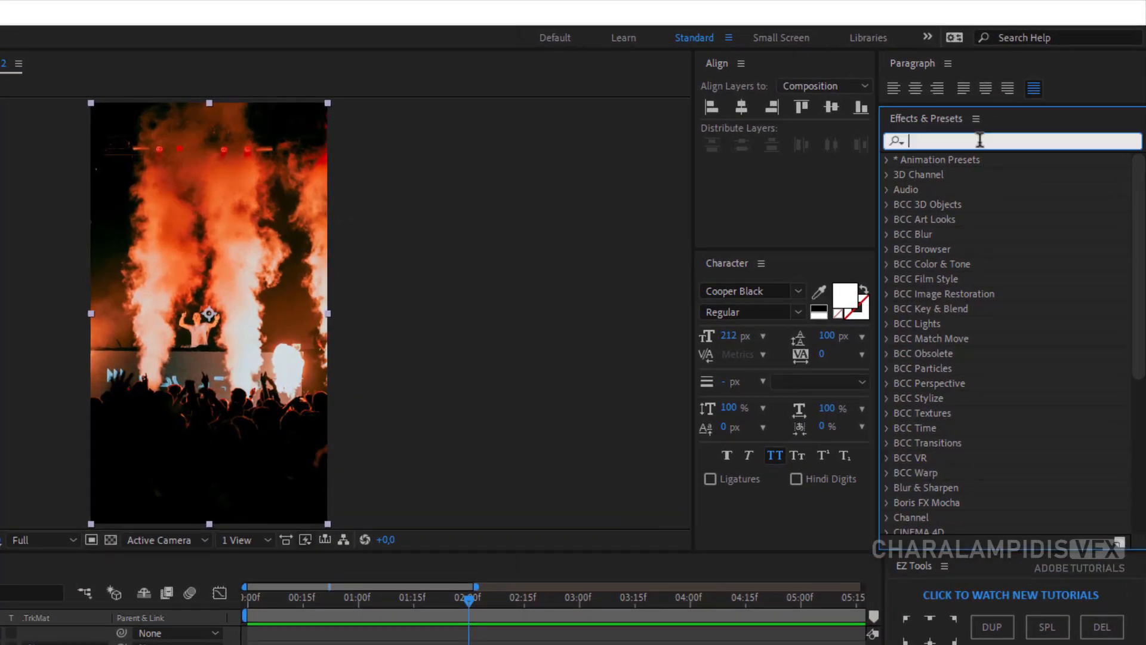
type("tint")
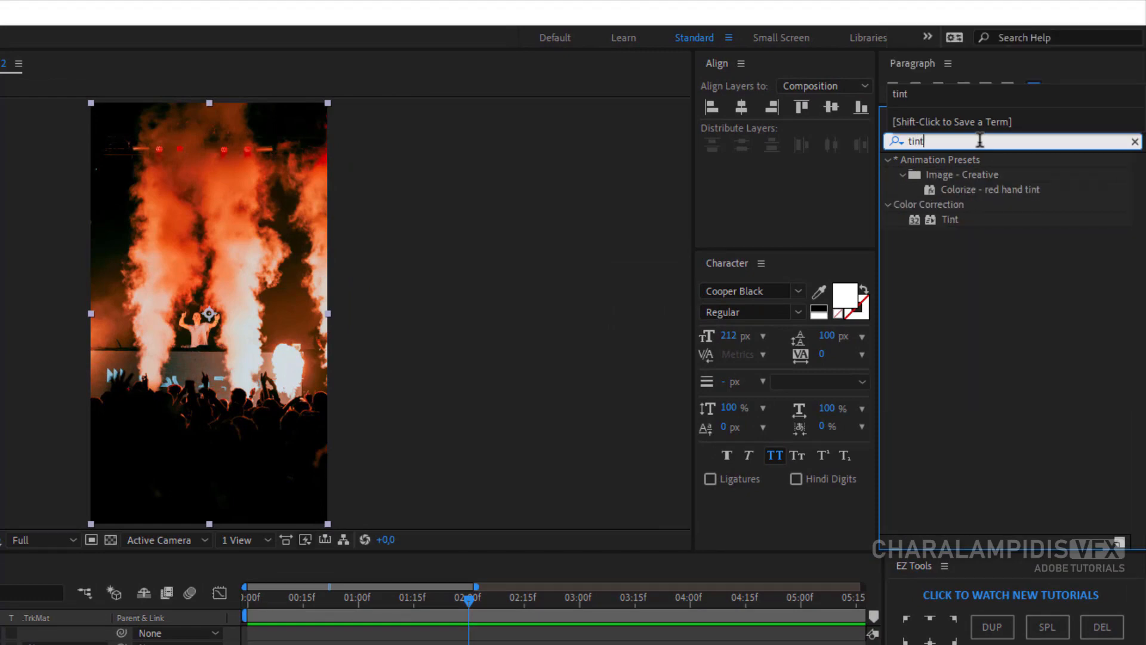
left_click_drag(949, 219, 104, 493)
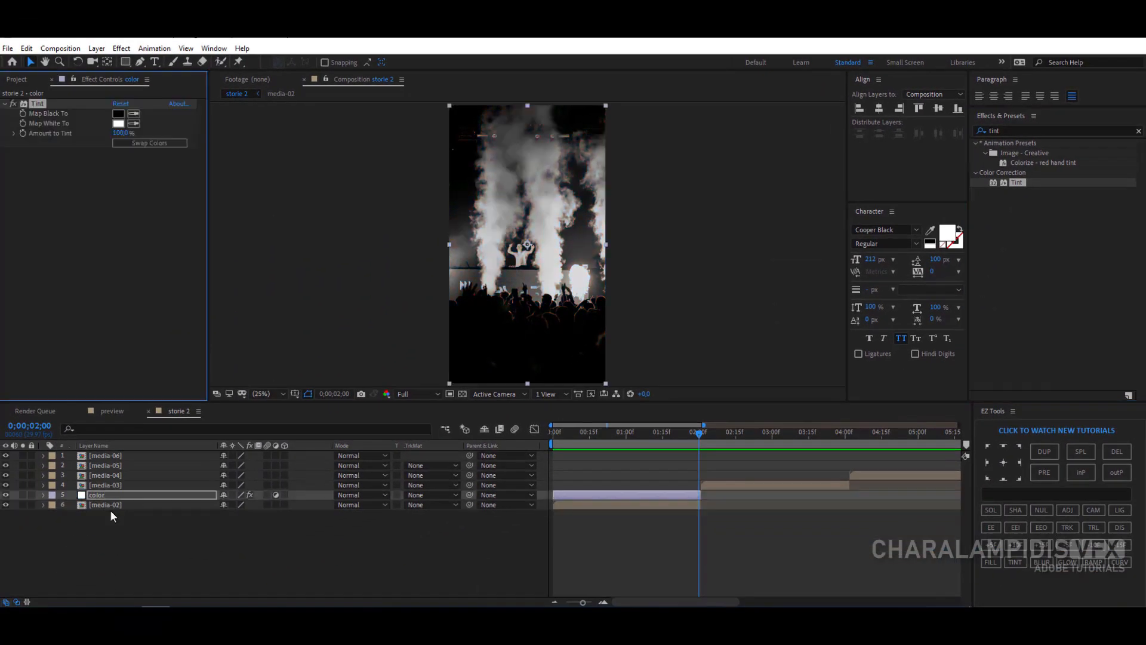
Step: Set the Tint effect's Map White To color to bright blue, hex 0196FF
left_click(117, 125)
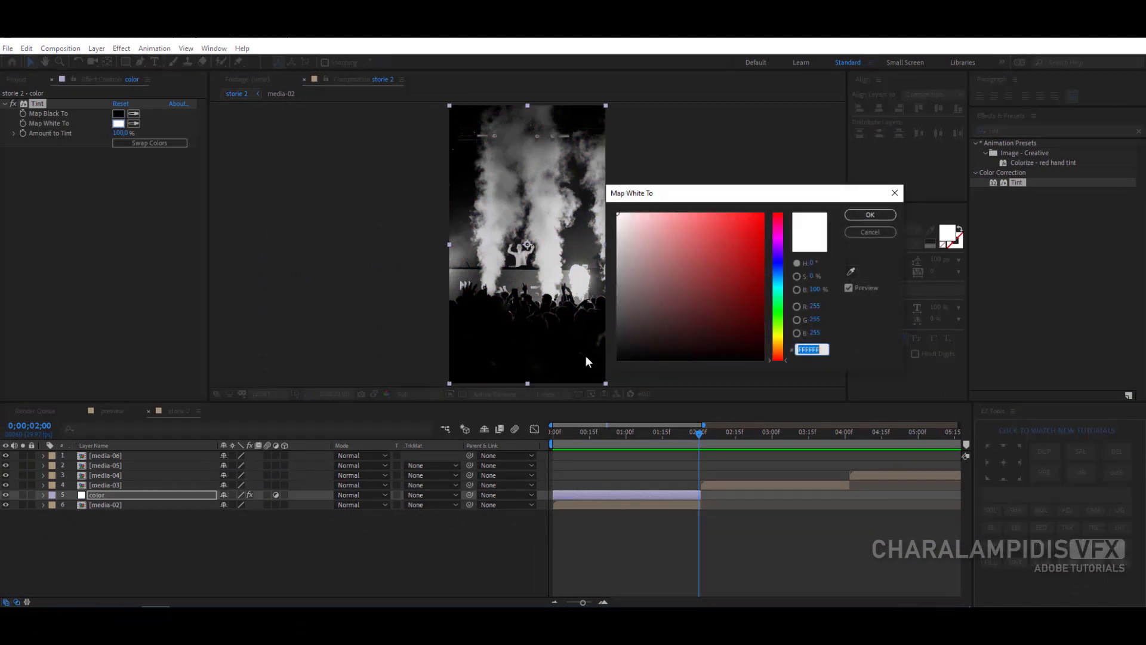
left_click(778, 278)
left_click(758, 219)
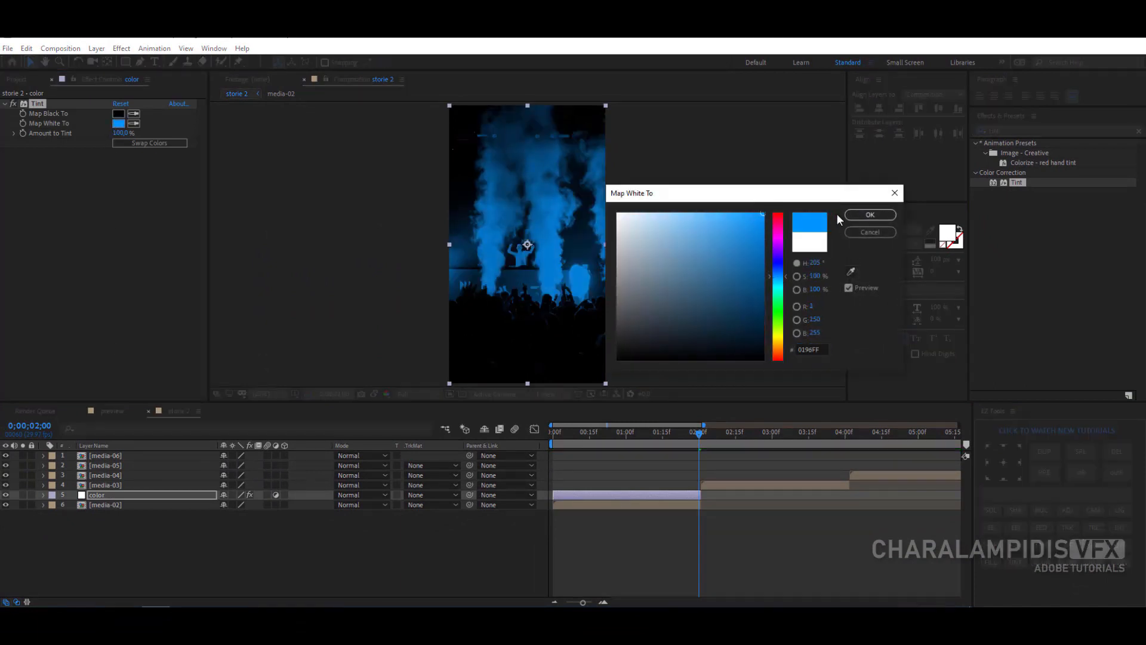
left_click(867, 214)
left_click(105, 520)
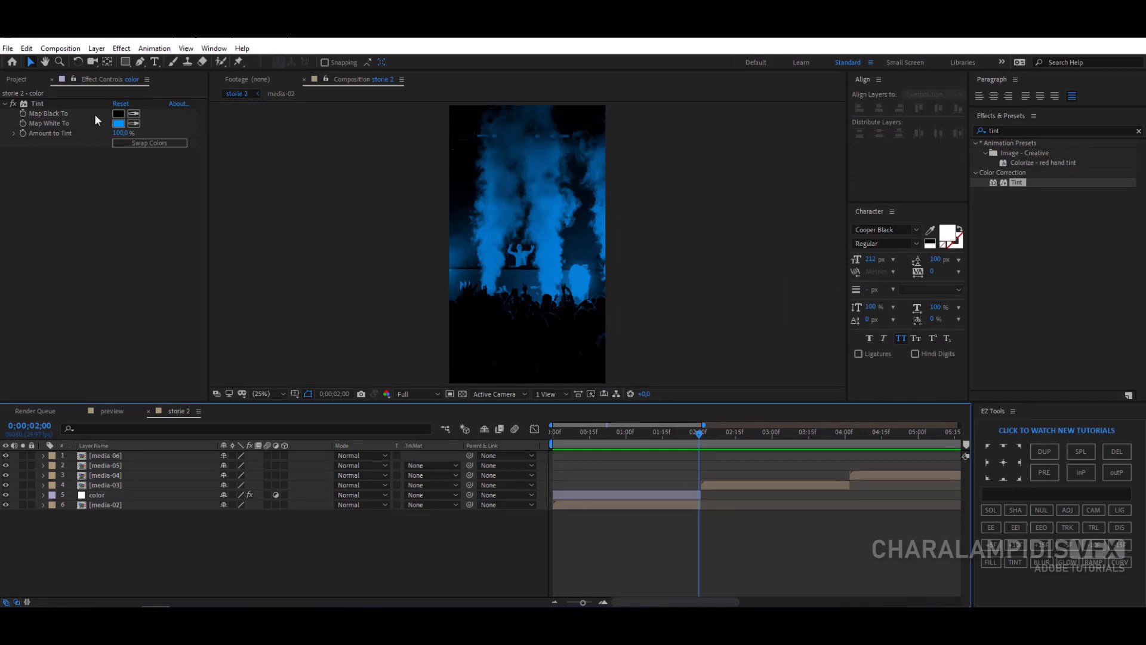
Step: Create a text layer reading "best" near the middle of the storie 2 frame with the Type tool
left_click(155, 62)
left_click(482, 243)
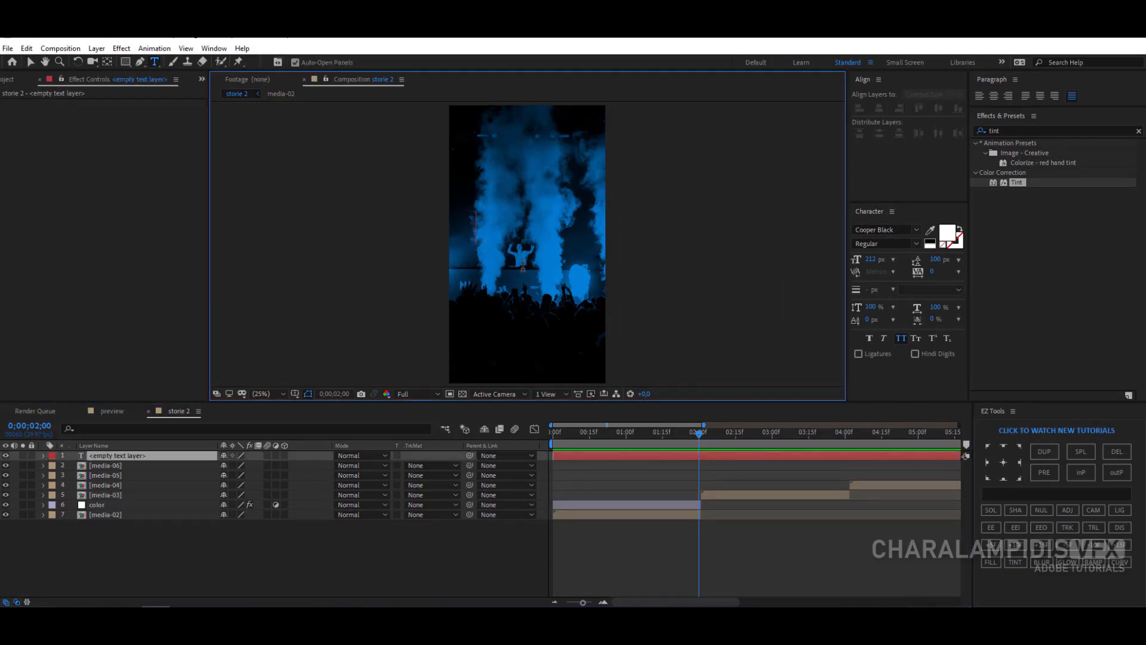
type("best")
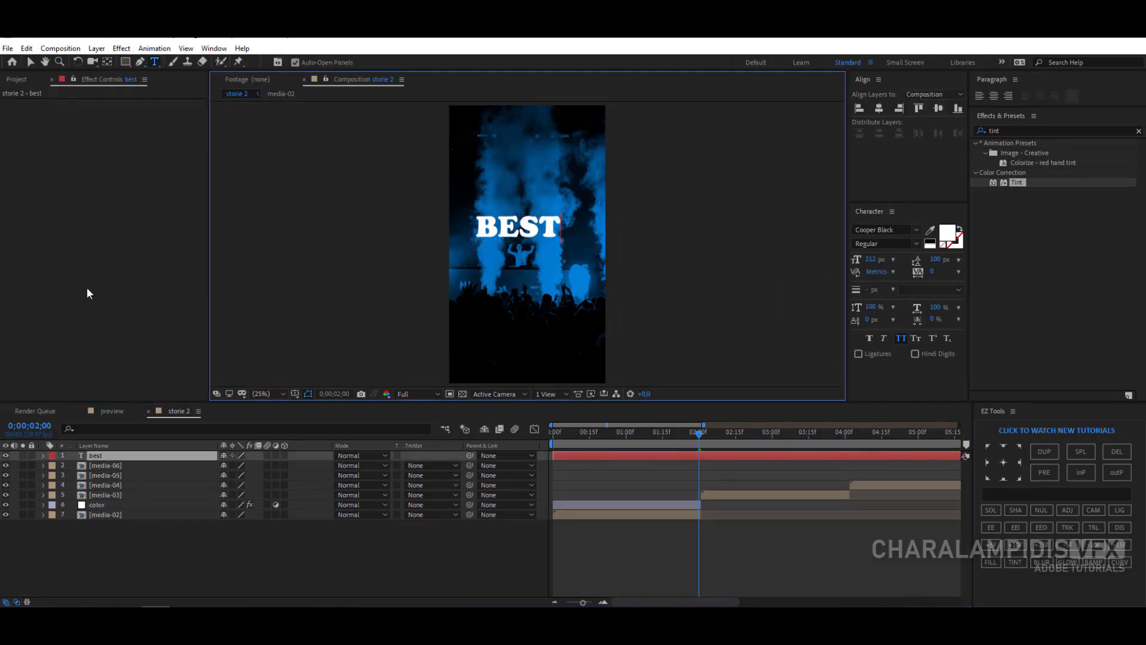
Step: Rename the "best" text layer to "text-01"
left_click(105, 455)
key("Return")
type("text")
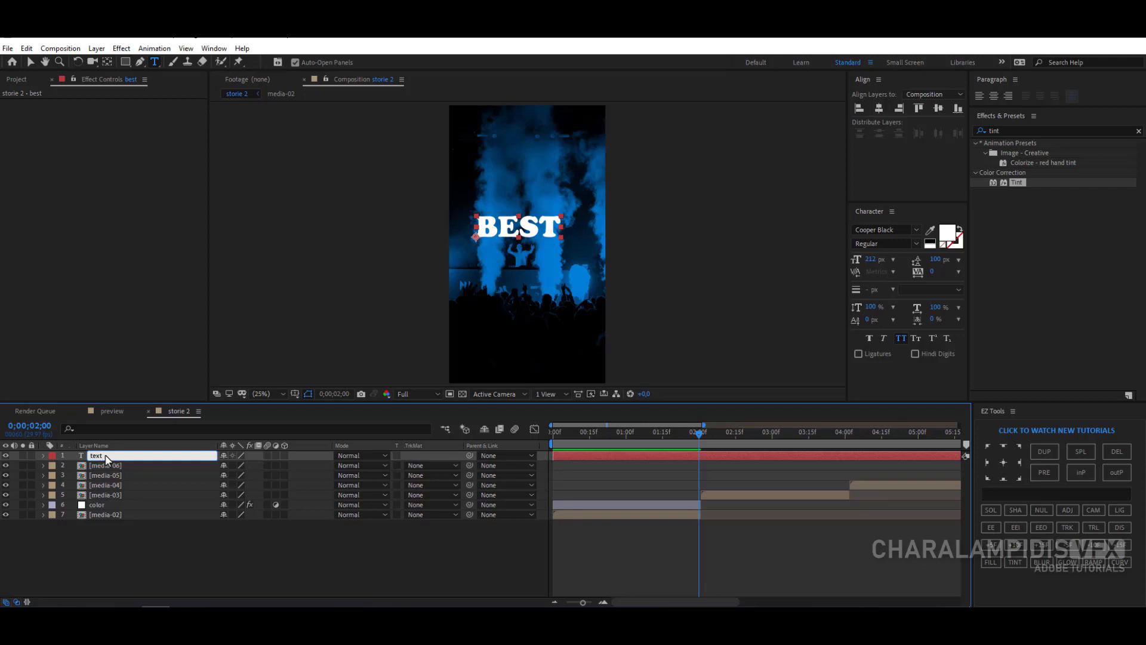
type("-01")
key("Return")
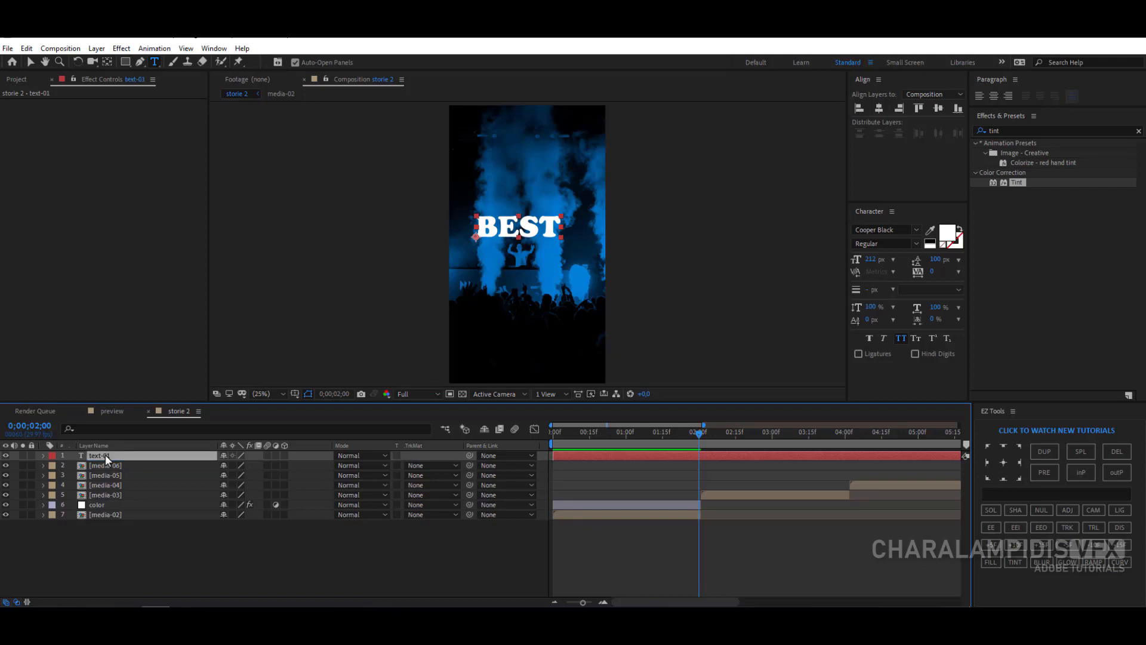
Step: Trim the text-01 layer to end at 0;00;02;00 and place it directly above the color layer
key("alt+bracketright")
left_click_drag(107, 457, 102, 501)
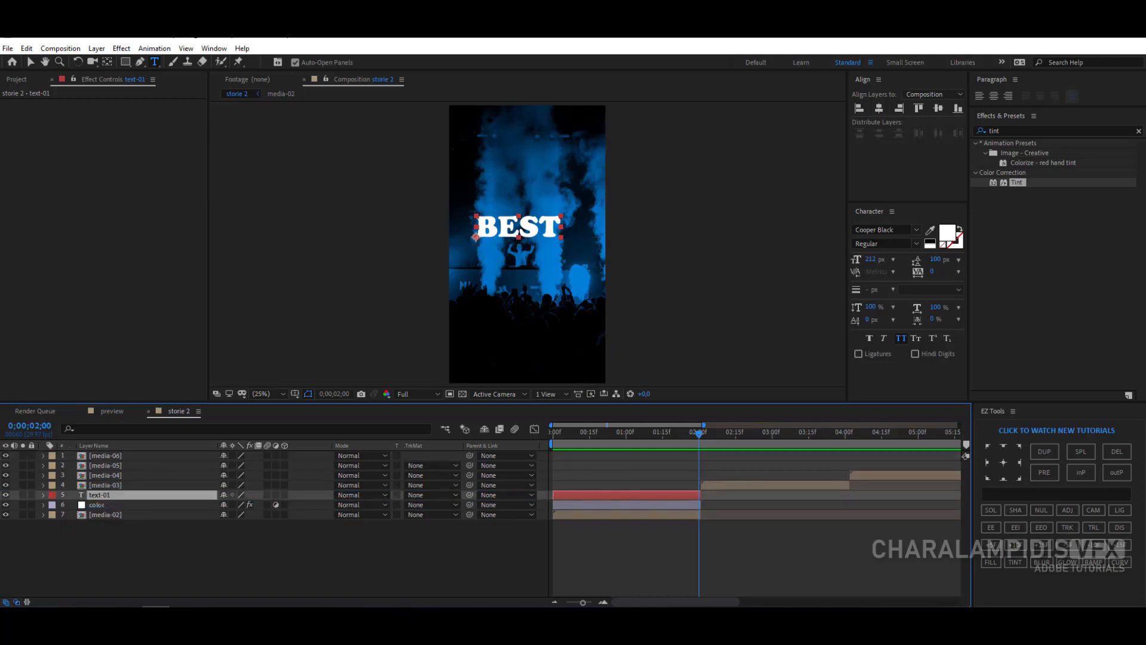
Step: Center the BEST text horizontally and vertically in the composition
left_click(880, 108)
left_click(937, 108)
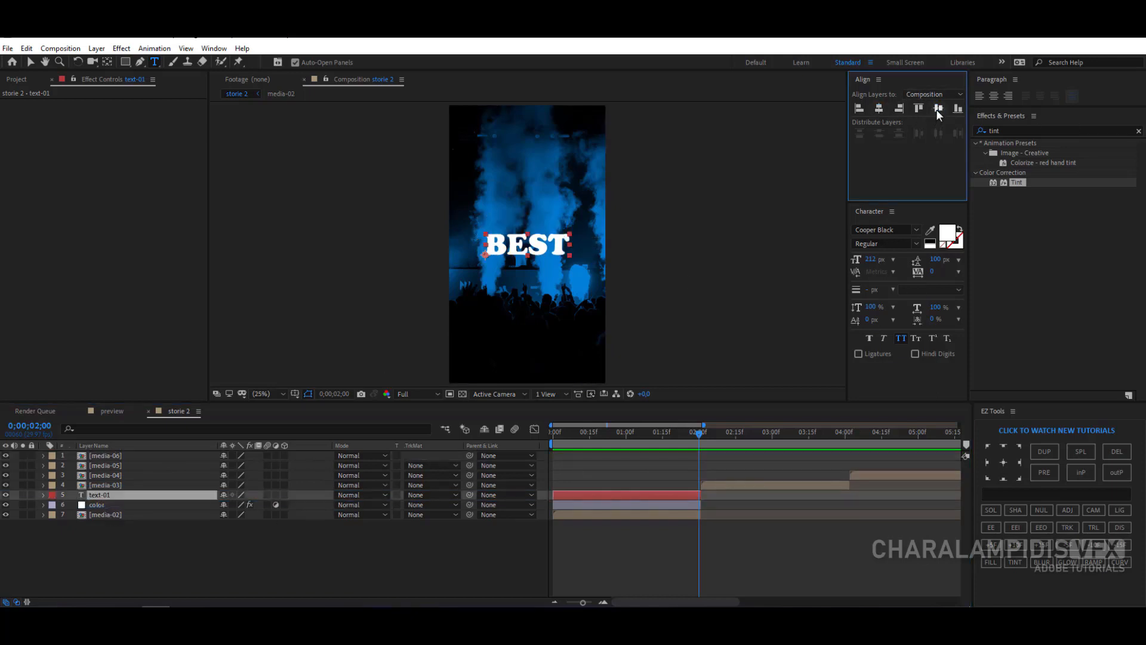
left_click(118, 553)
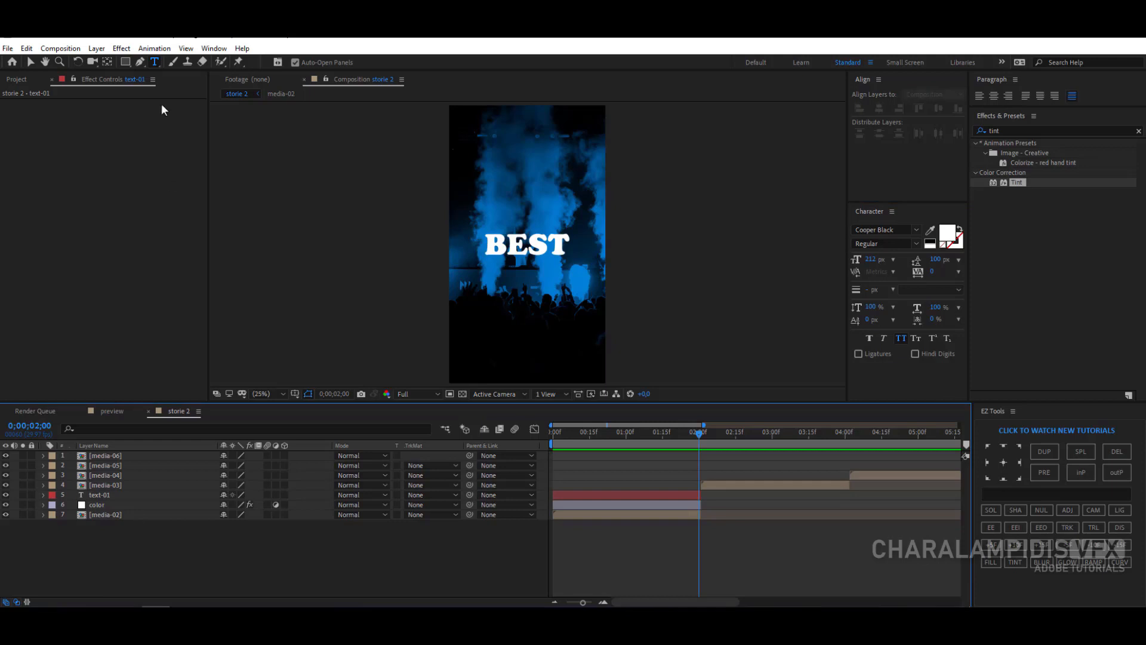
Step: Add a new adjustment layer to storie 2 and trim it to end at 0;00;02;00
right_click(263, 548)
mouse_move(337, 420)
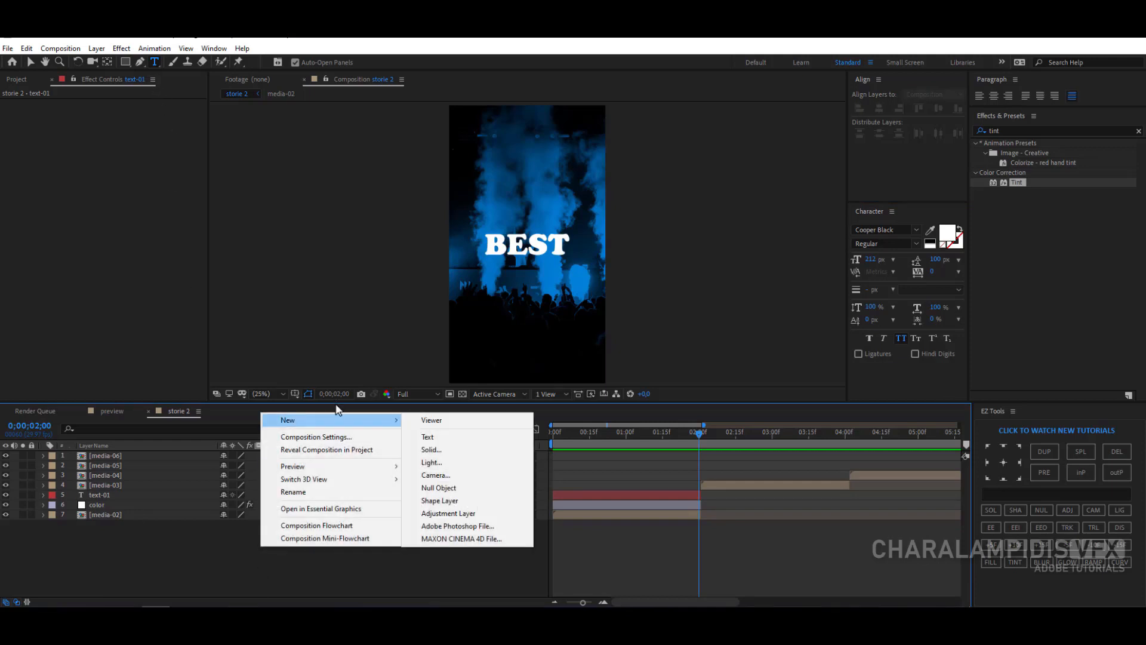
left_click(470, 512)
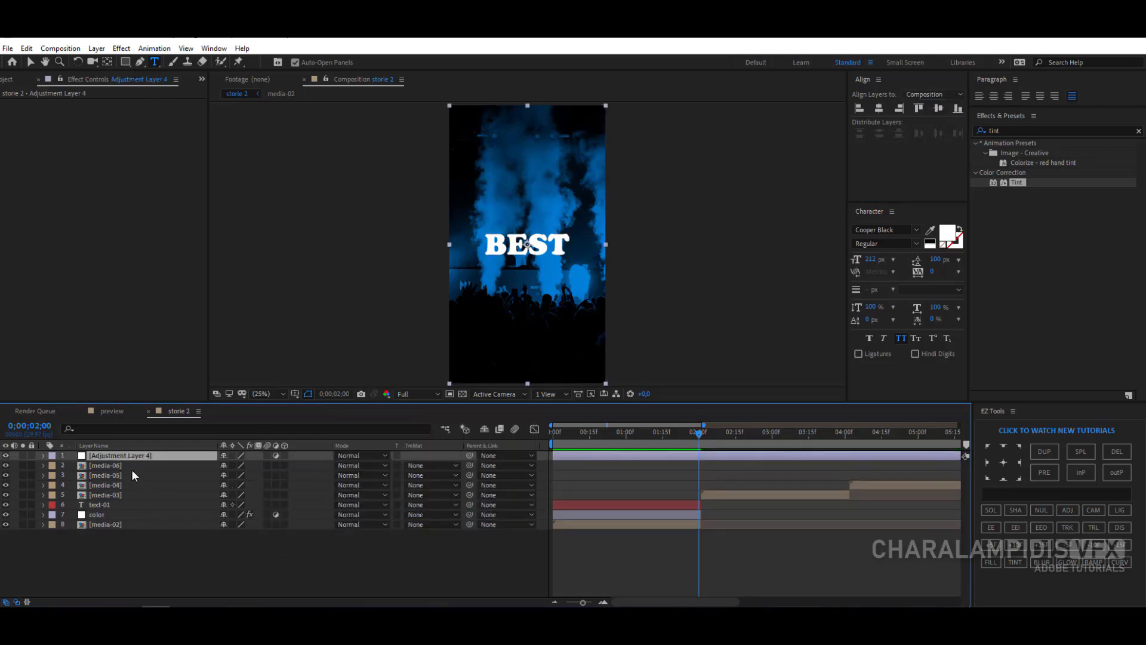
key("alt+bracketright")
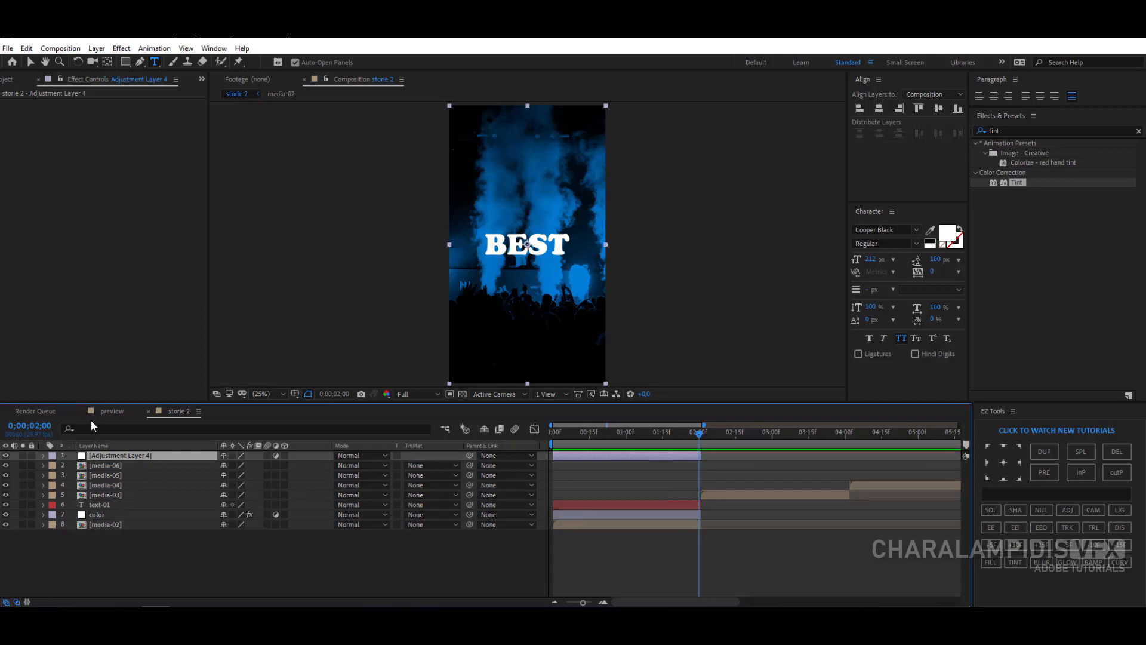
Step: Give the new adjustment layer an Aqua label and place it directly above text-01
left_click(51, 458)
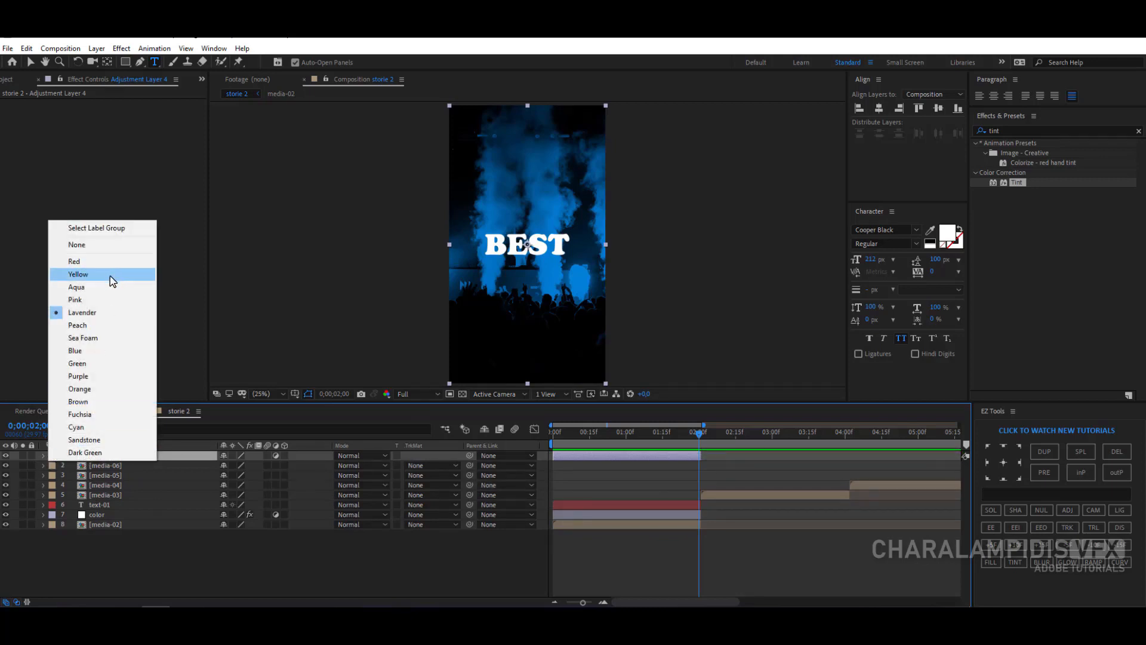
left_click(110, 285)
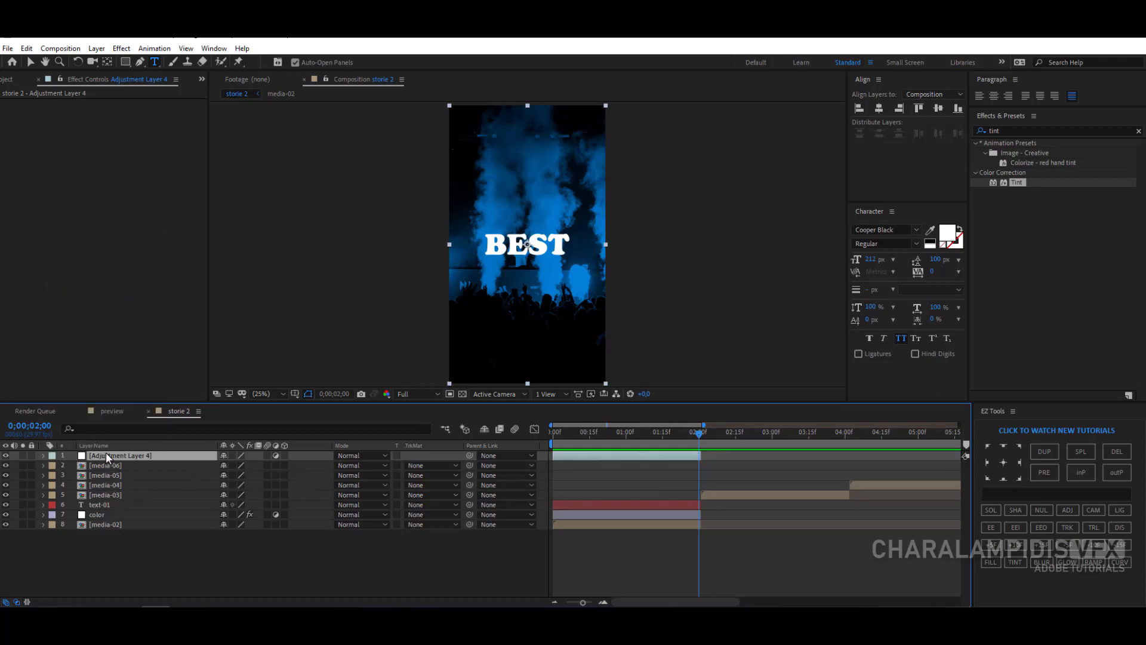
left_click_drag(105, 453, 110, 503)
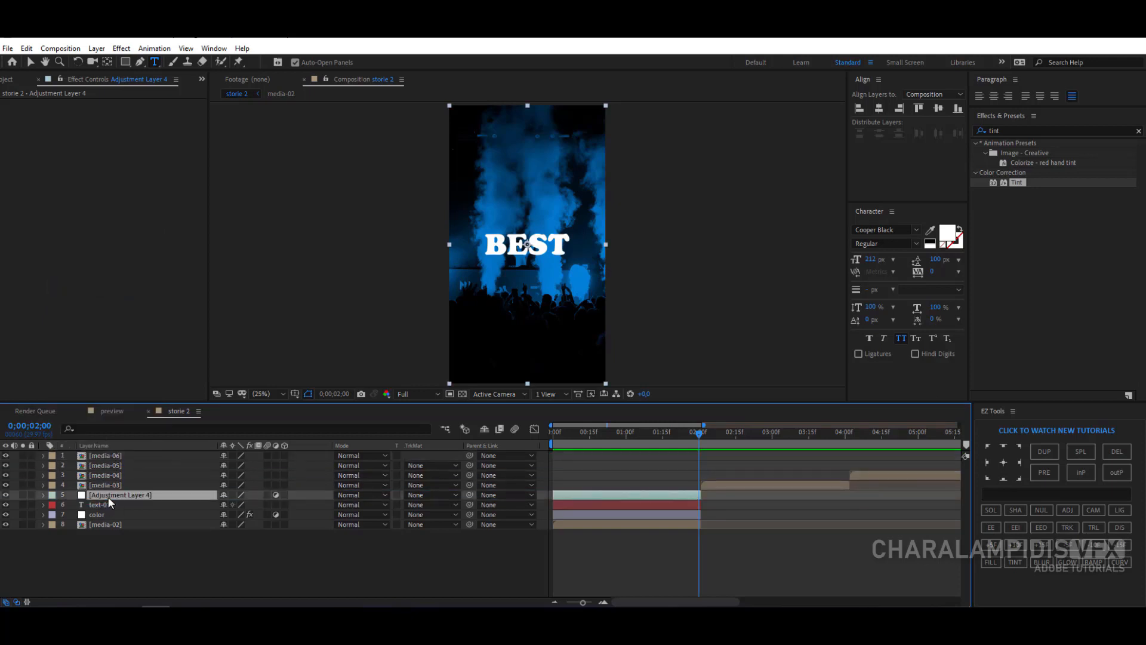
Step: Rename the new adjustment layer to "zoom"
key("Return")
type("zo")
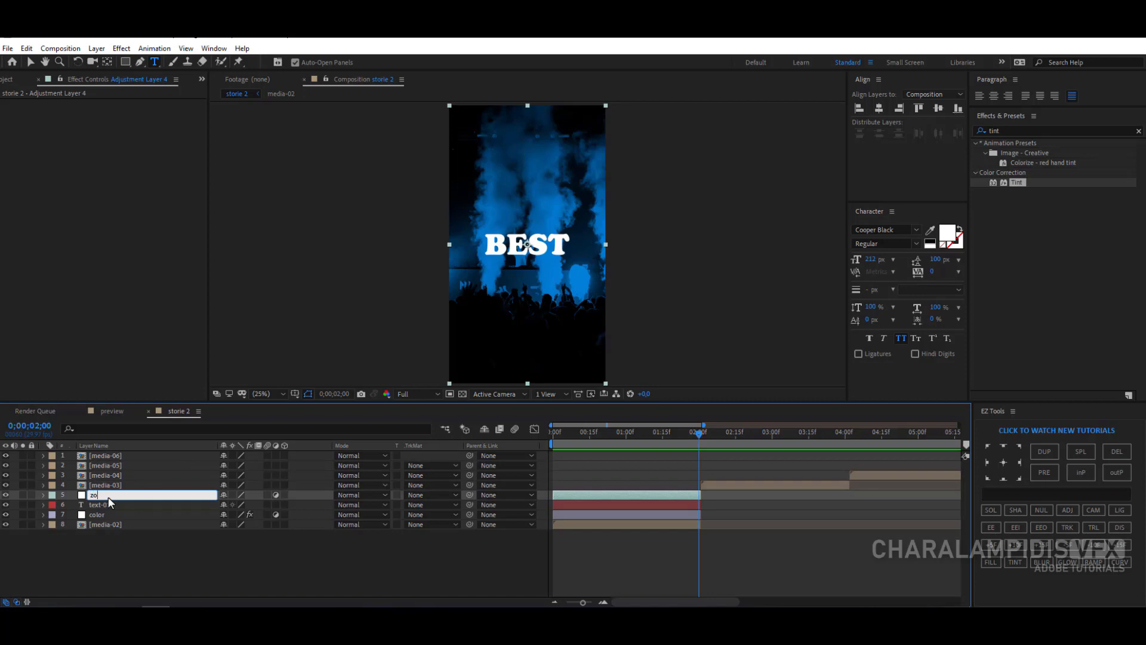
type("om")
key("Return")
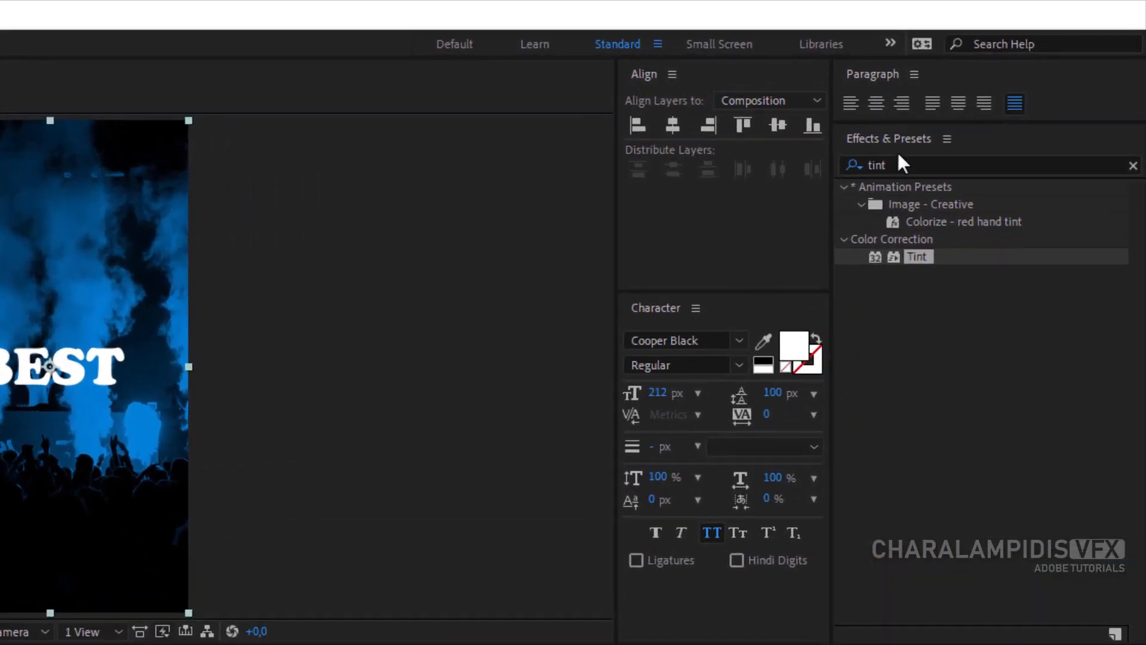
Step: Search the effects for "optic" and apply Optics Compensation to the zoom layer
left_click(992, 131)
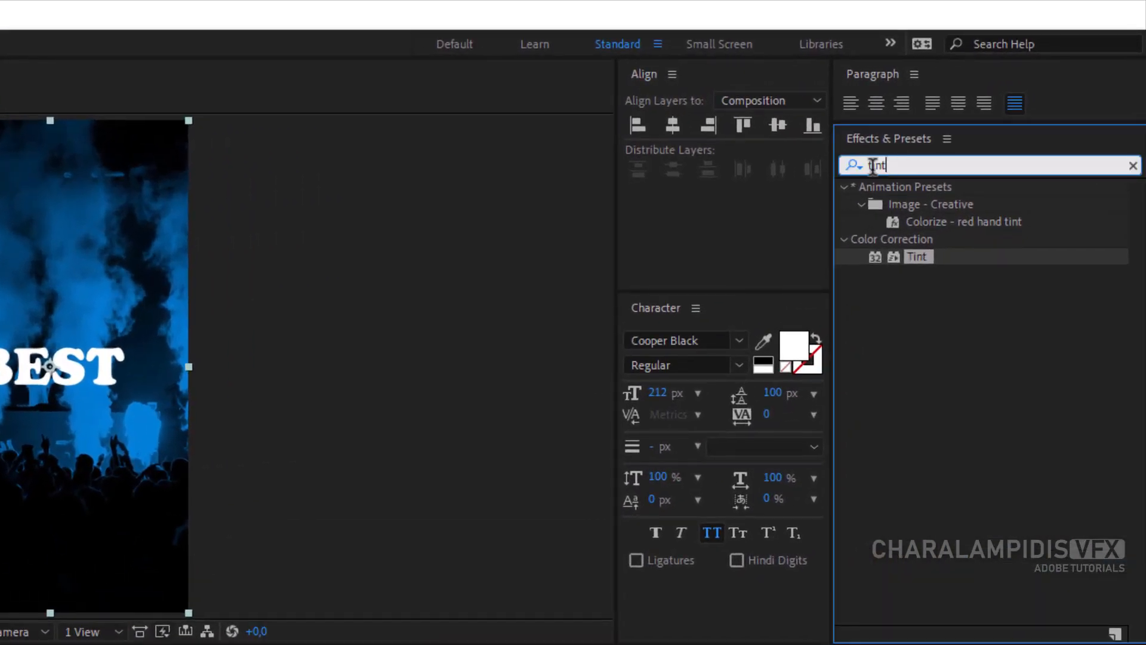
double_click(873, 166)
type("optic")
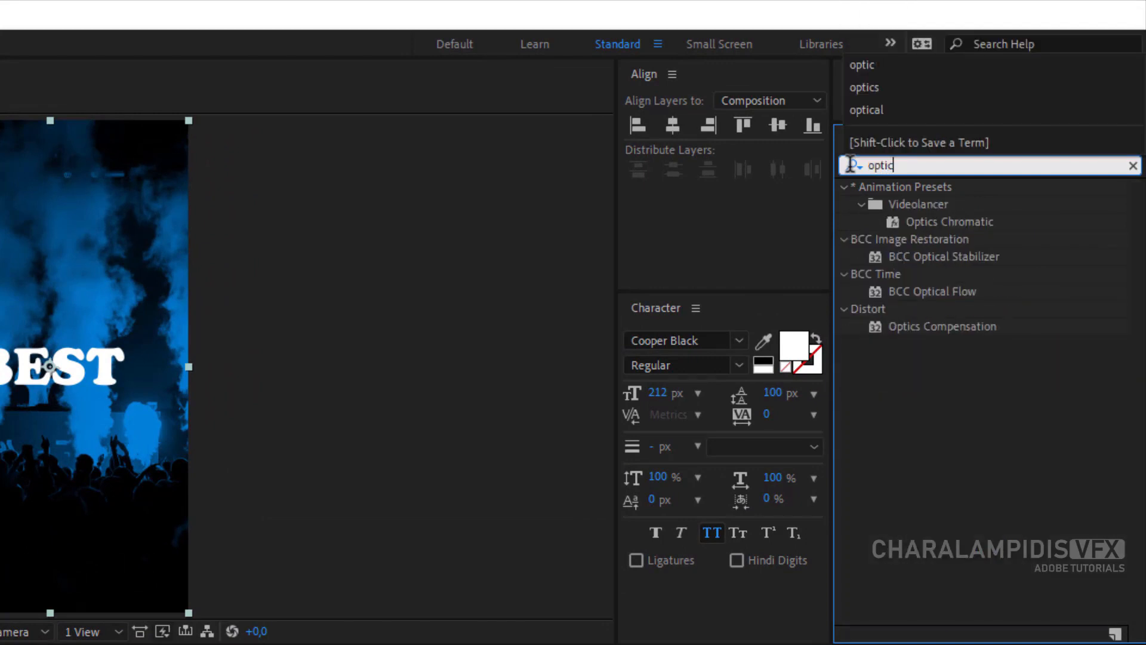
left_click_drag(947, 328, 124, 497)
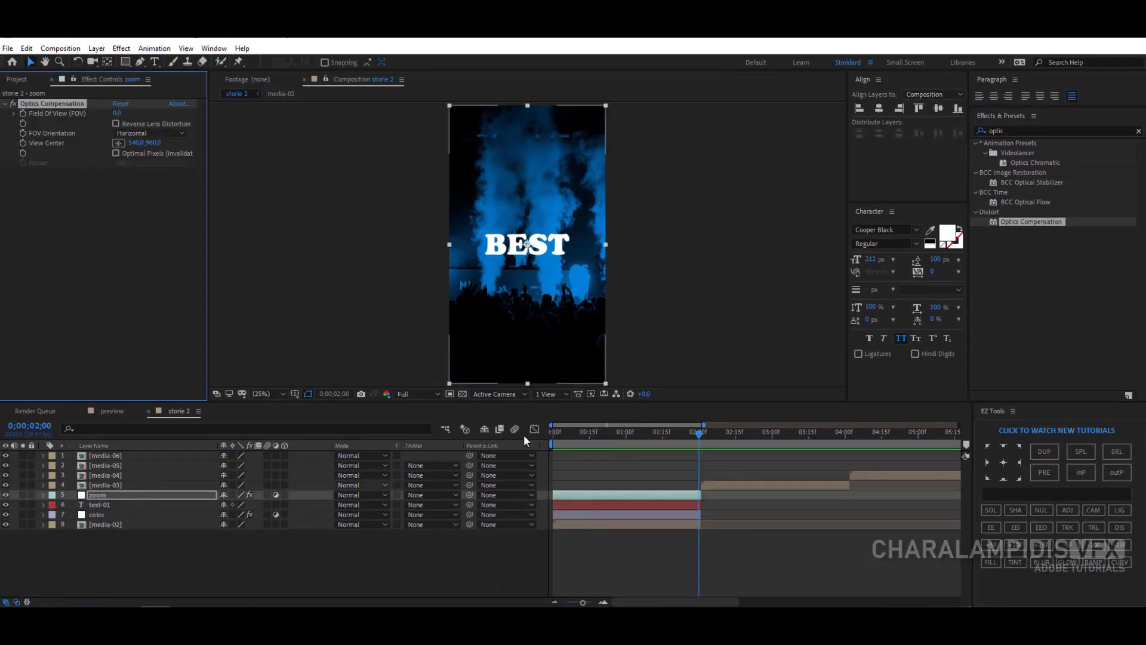
Step: Add a keyframe for the Optics Compensation Field Of View (FOV) at 0;00;00;20
left_click_drag(592, 431, 536, 432)
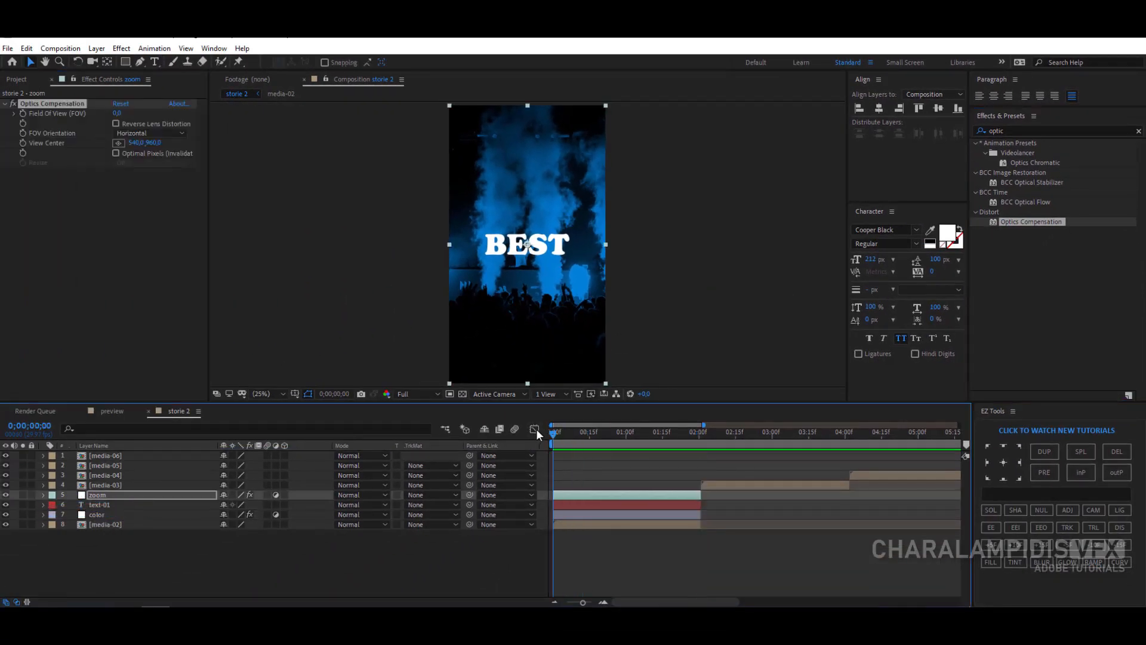
left_click(30, 425)
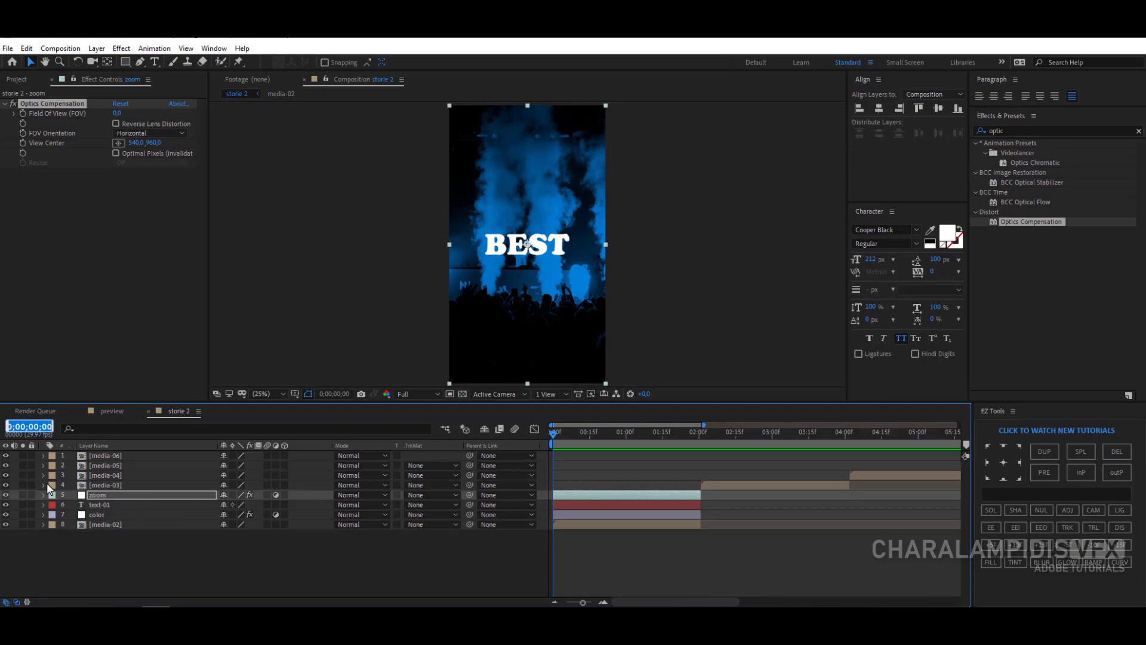
type("20")
key("Return")
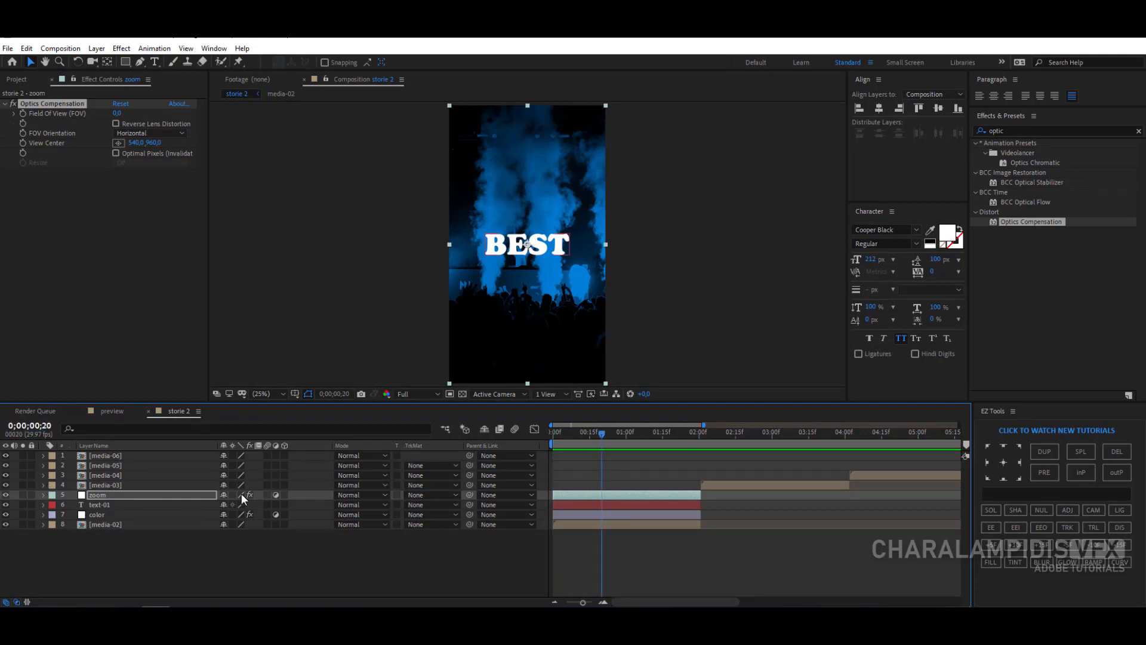
left_click(22, 113)
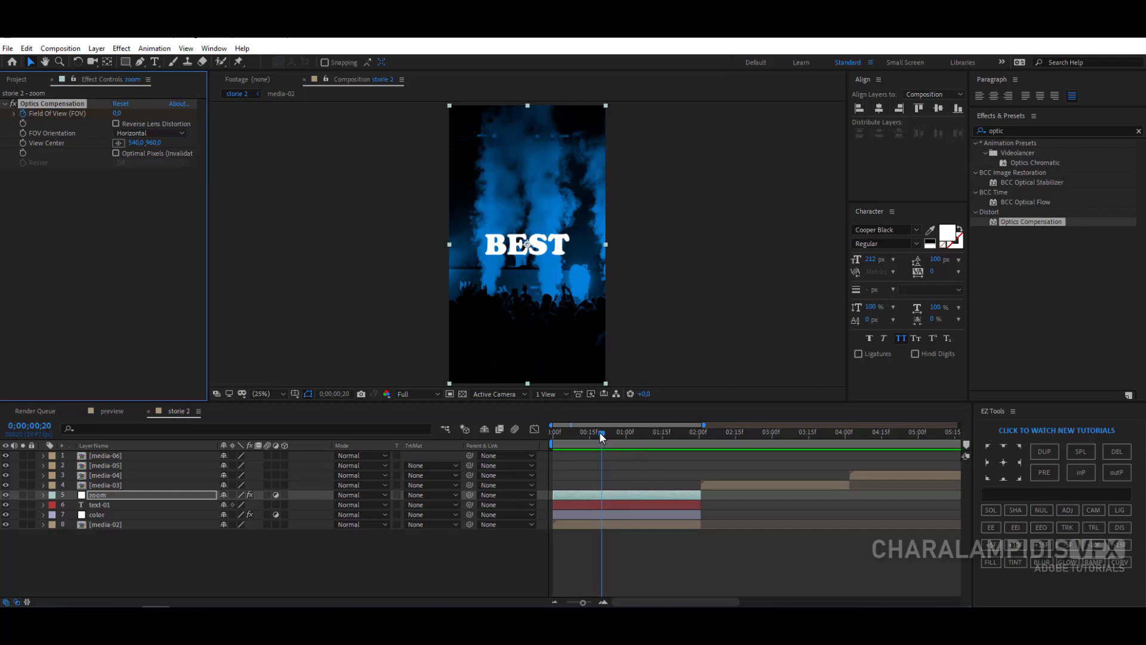
Step: Set the Field Of View (FOV) to 180 at 0;00;00;00
left_click_drag(599, 432, 487, 441)
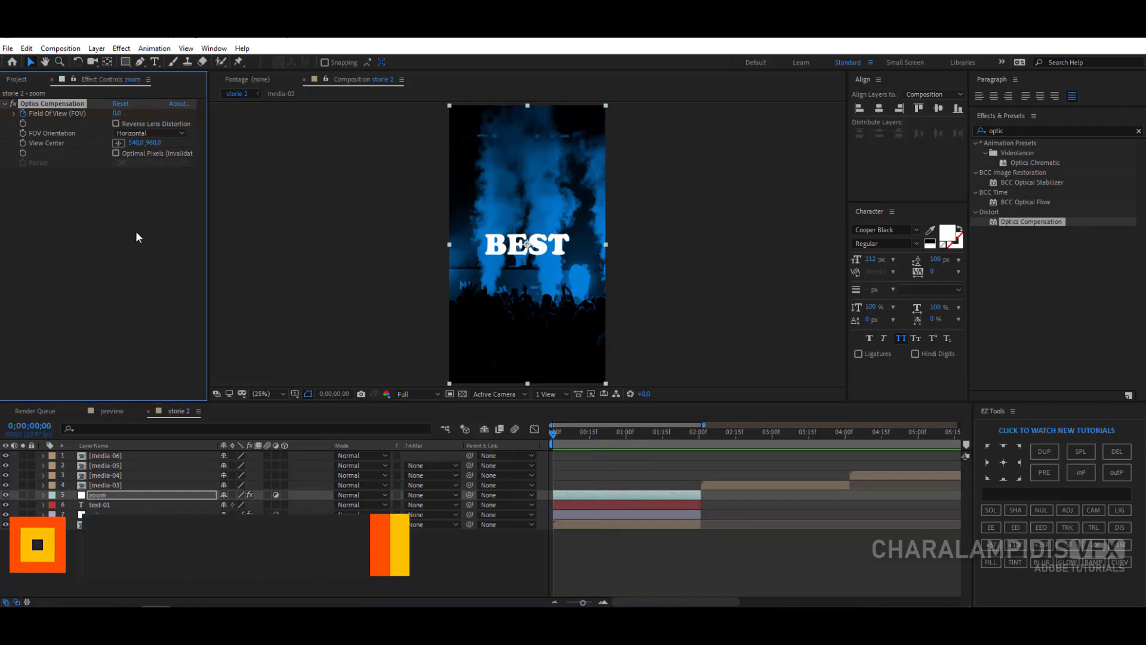
left_click(117, 114)
type("180")
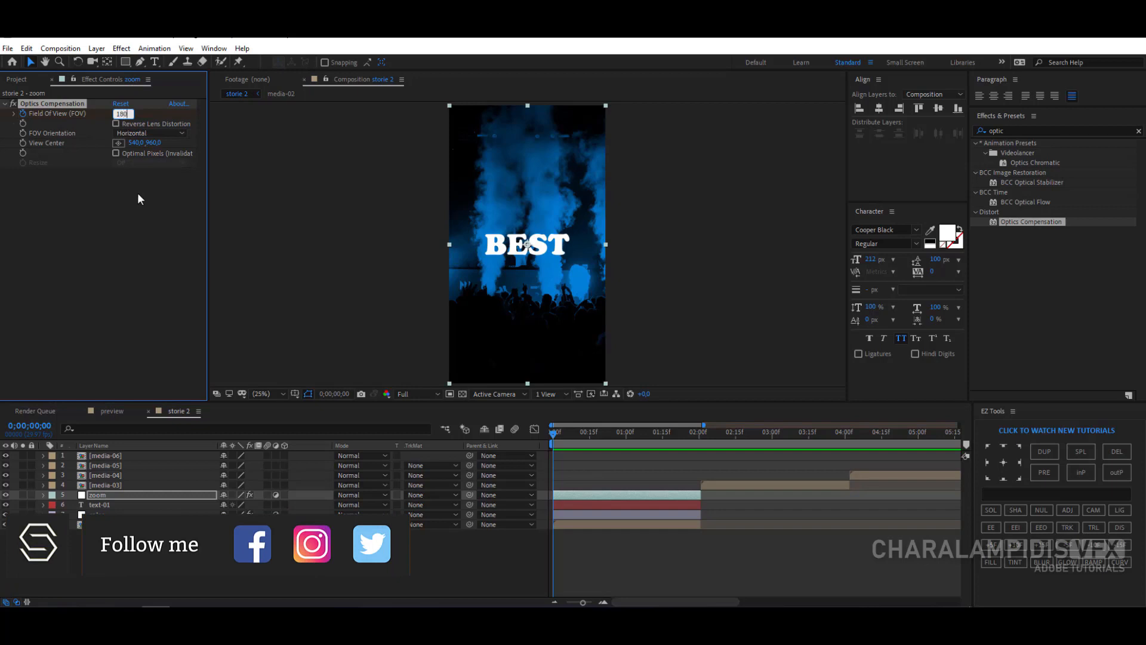
key("Return")
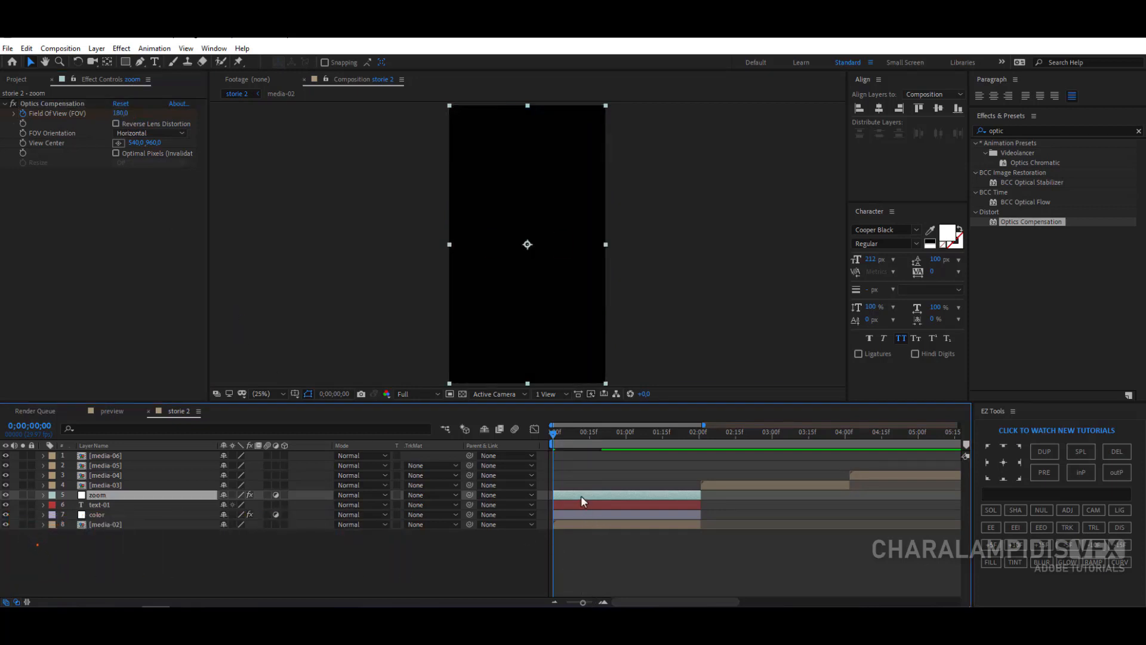
Step: Reveal the zoom layer's keyframes and apply Easy Ease to both Field Of View keyframes
key("u")
left_click_drag(606, 509, 532, 526)
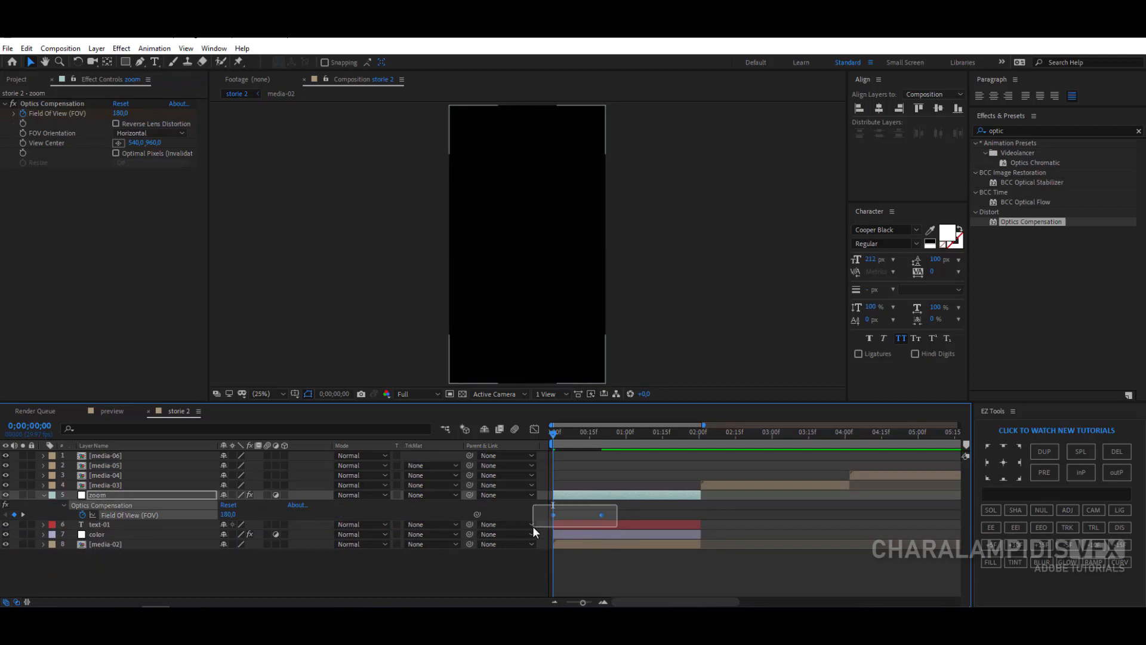
key("F9")
Step: Turn on Reverse Lens Distortion for the zoom layer's Optics Compensation effect
left_click_drag(555, 440, 580, 441)
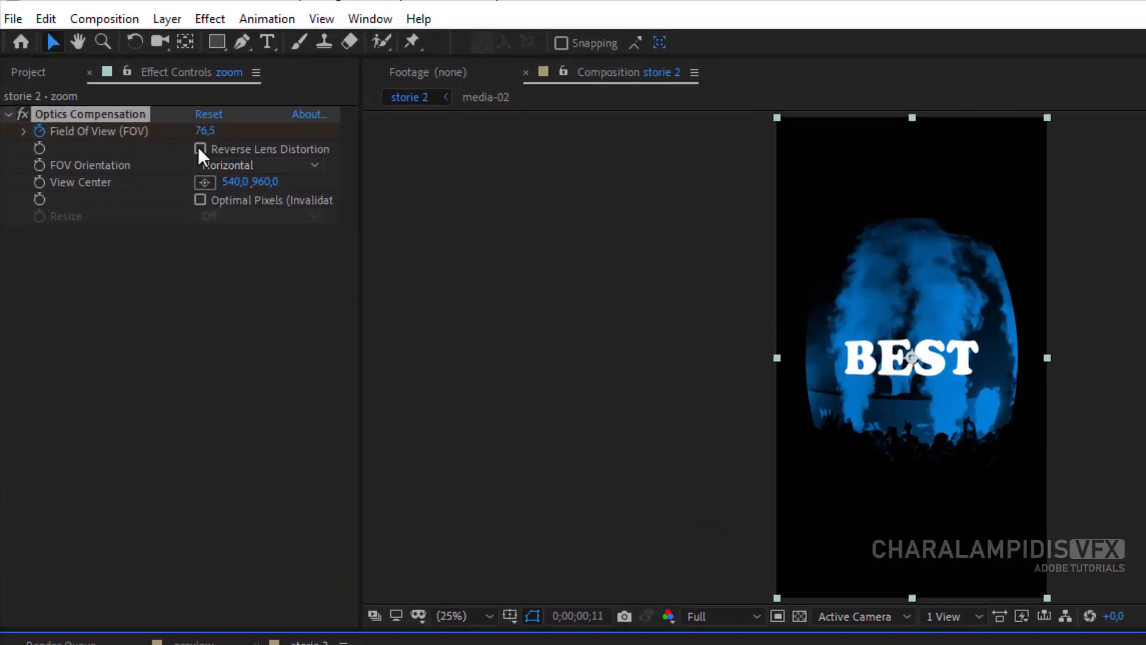
left_click(200, 149)
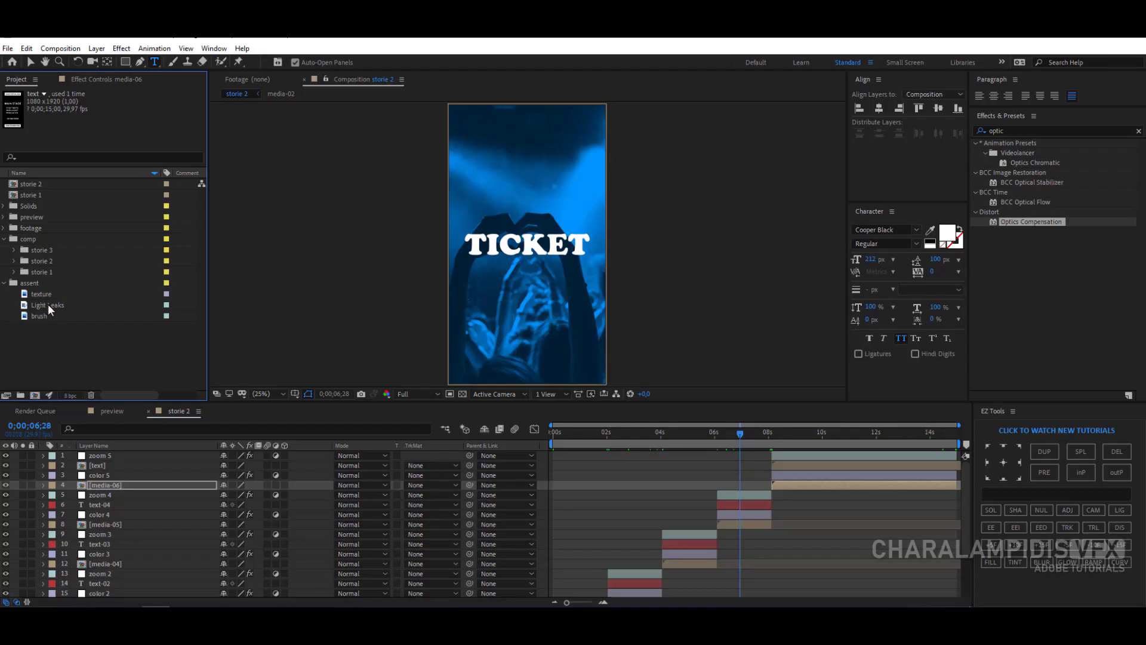
Step: Add the Light Leaks footage as the topmost layer of storie 2 and scale it to 181% to fill the frame
left_click_drag(48, 303, 94, 455)
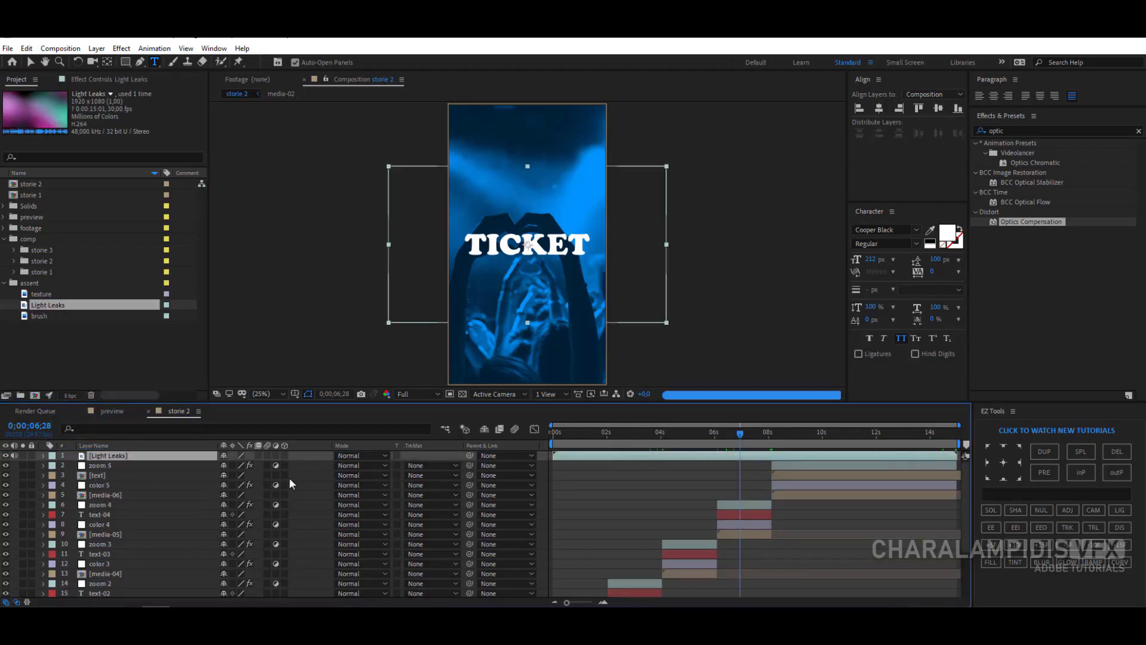
key("s")
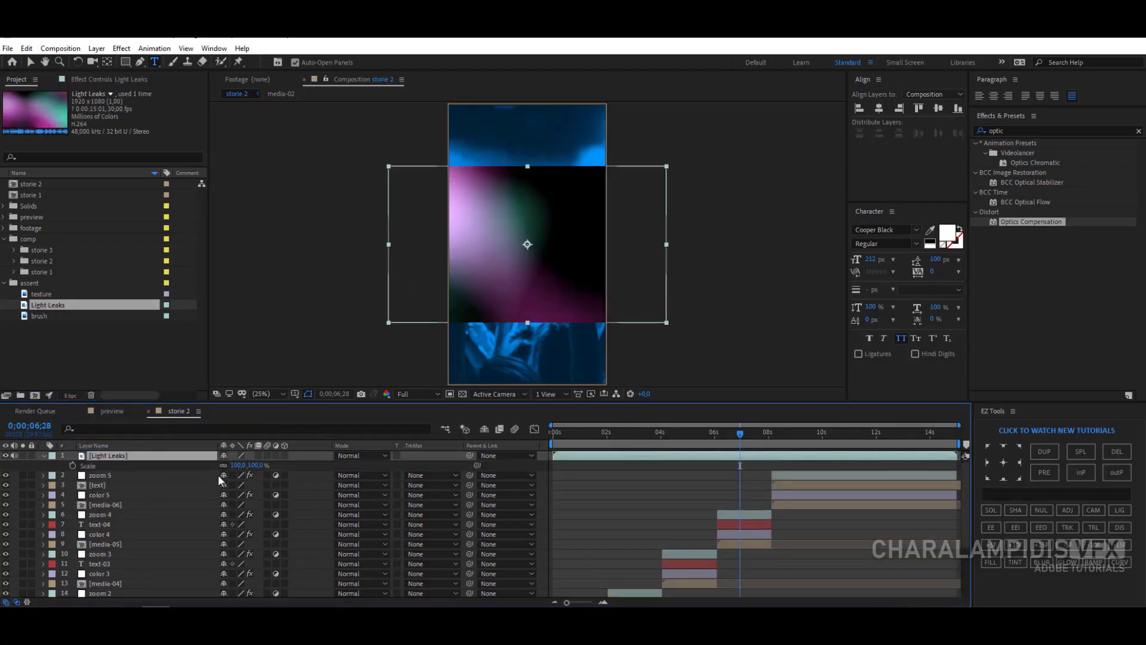
left_click_drag(241, 470, 291, 467)
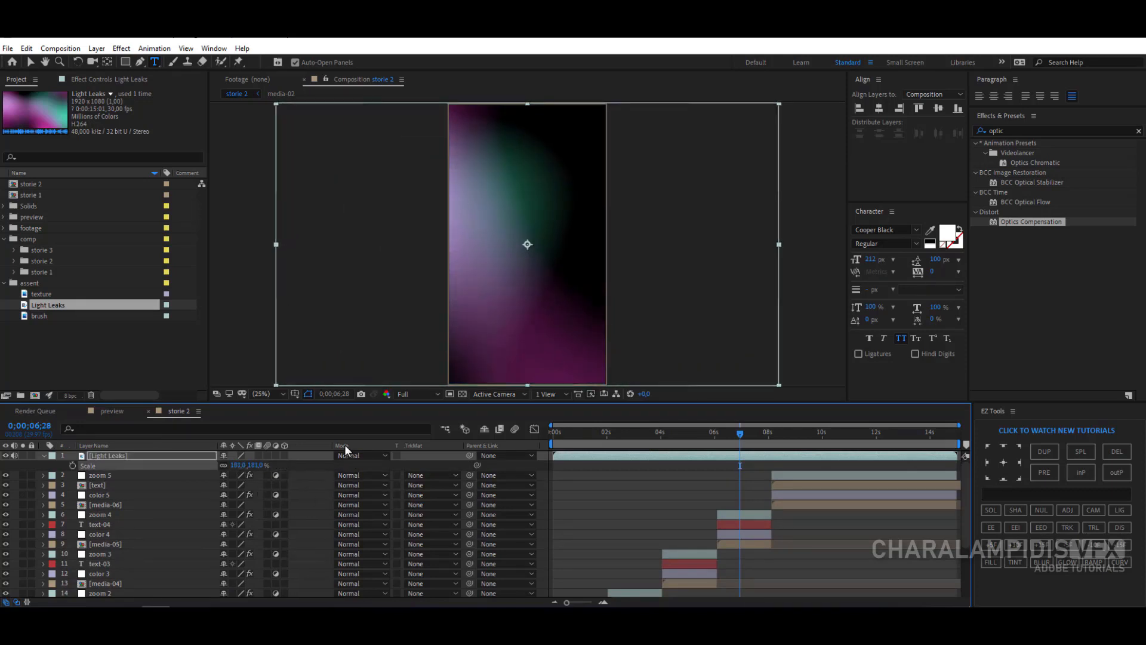
Step: Set the Light Leaks layer's blending mode to Screen and lower its opacity to about 75%
left_click(356, 456)
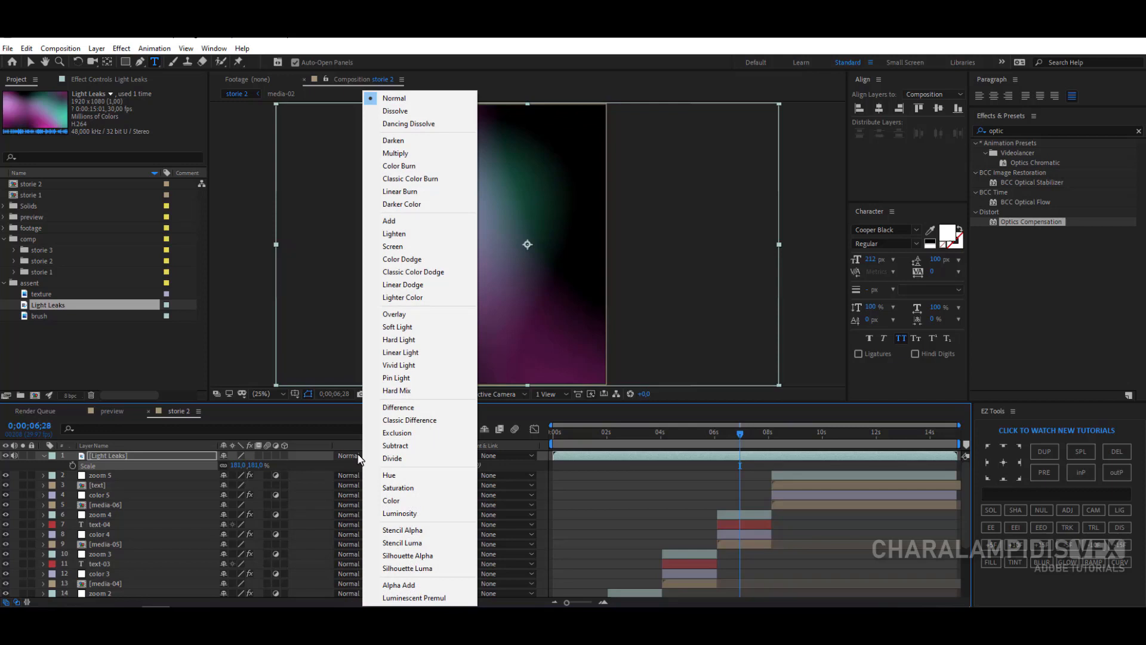
left_click(395, 245)
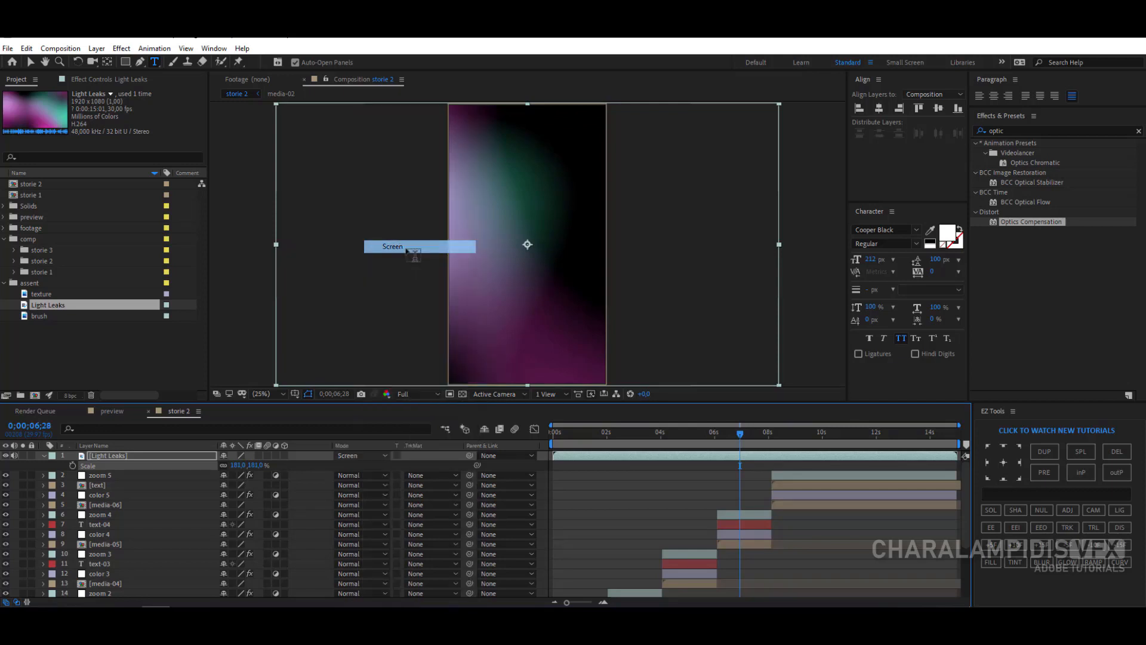
left_click(110, 457)
key("t")
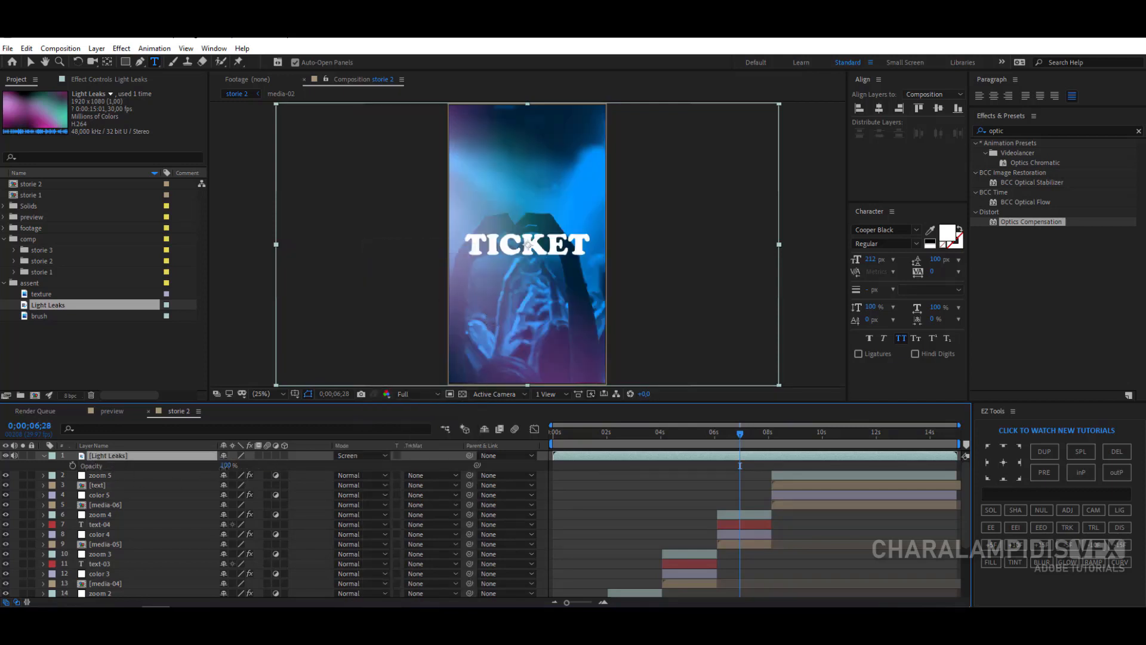
left_click_drag(227, 465, 192, 456)
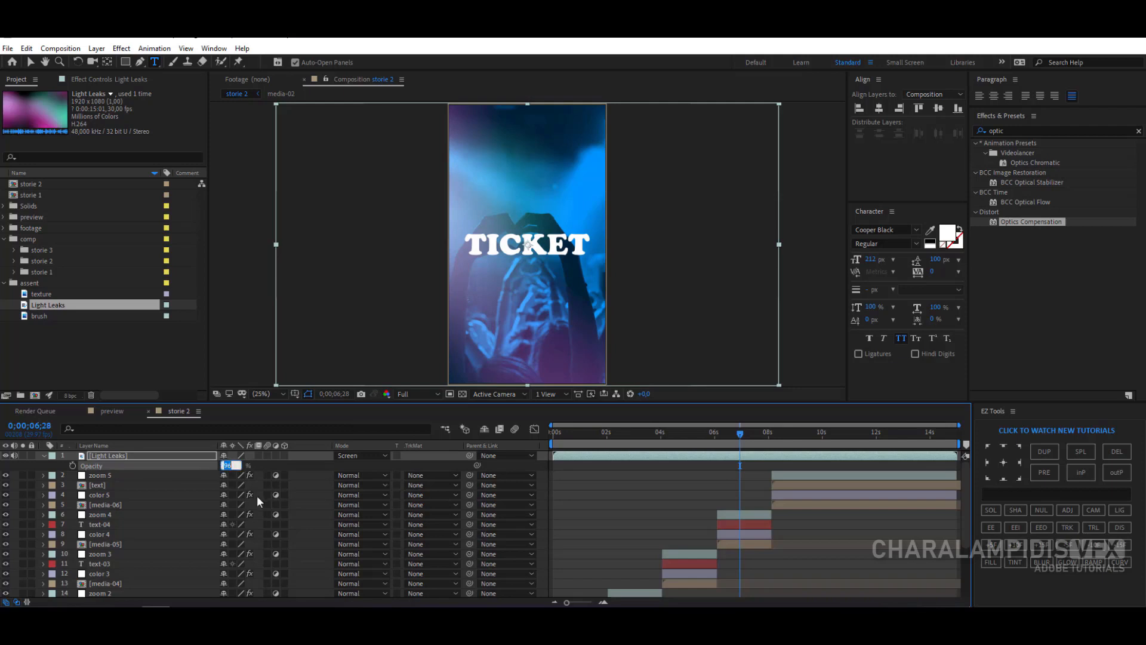
key("Return")
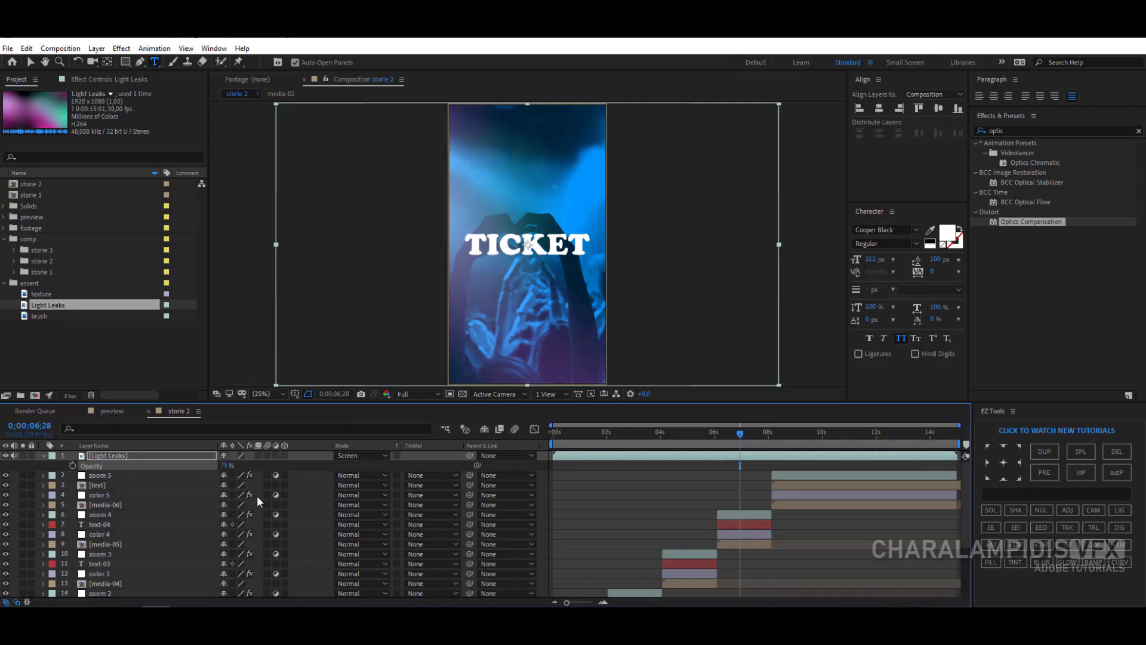
left_click(217, 463)
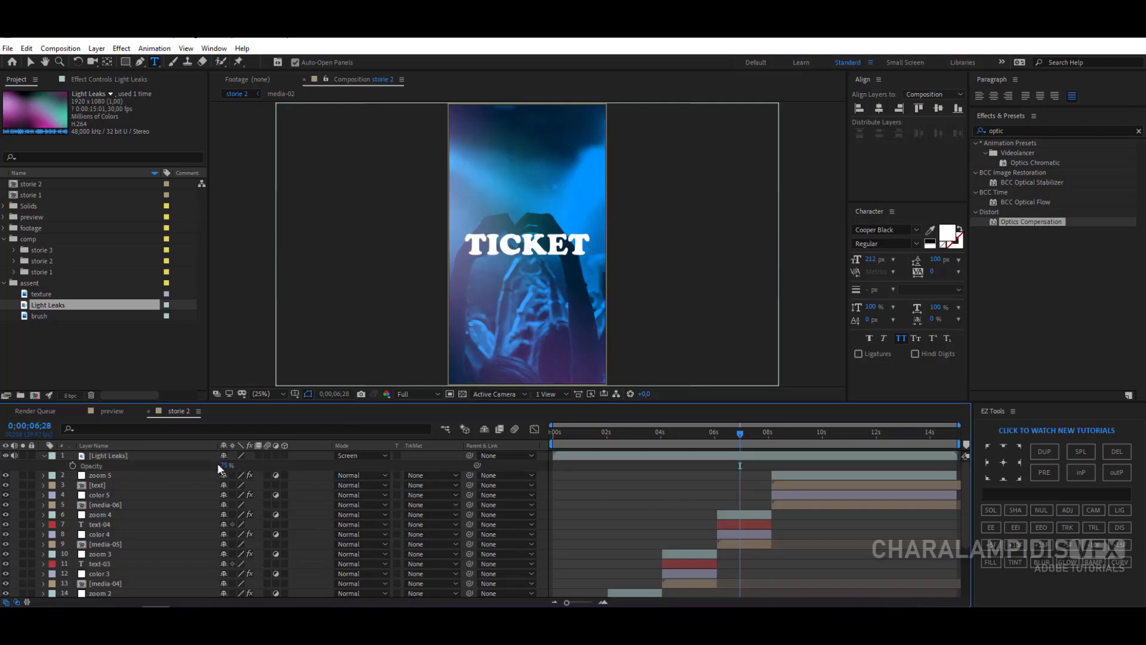
left_click(45, 456)
Step: Play the storie 2 composition from the beginning to review the animation
key("Home")
key("space")
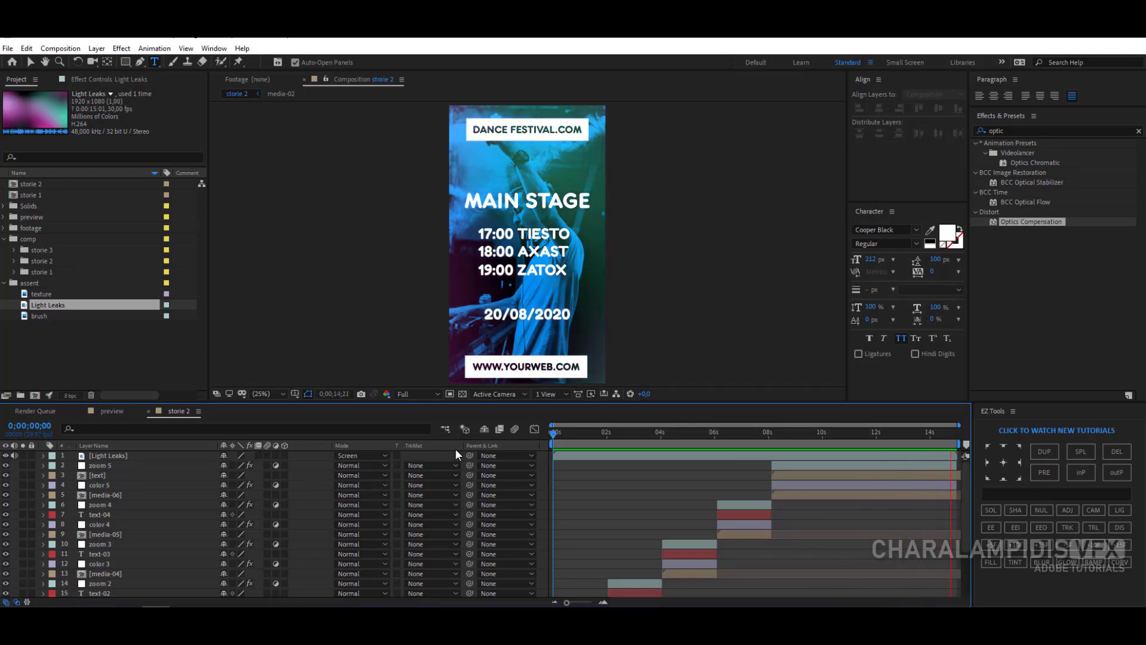
left_click(691, 440)
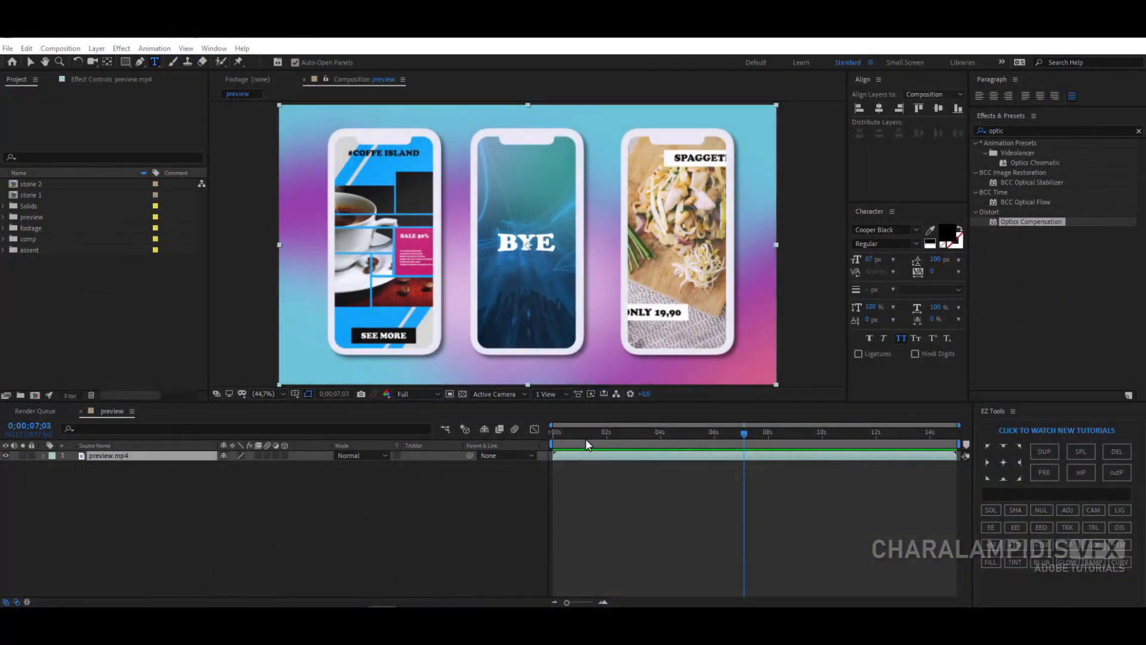
Step: Play the preview composition from about two seconds in to review the three finished stories
left_click_drag(586, 441, 610, 440)
key("space")
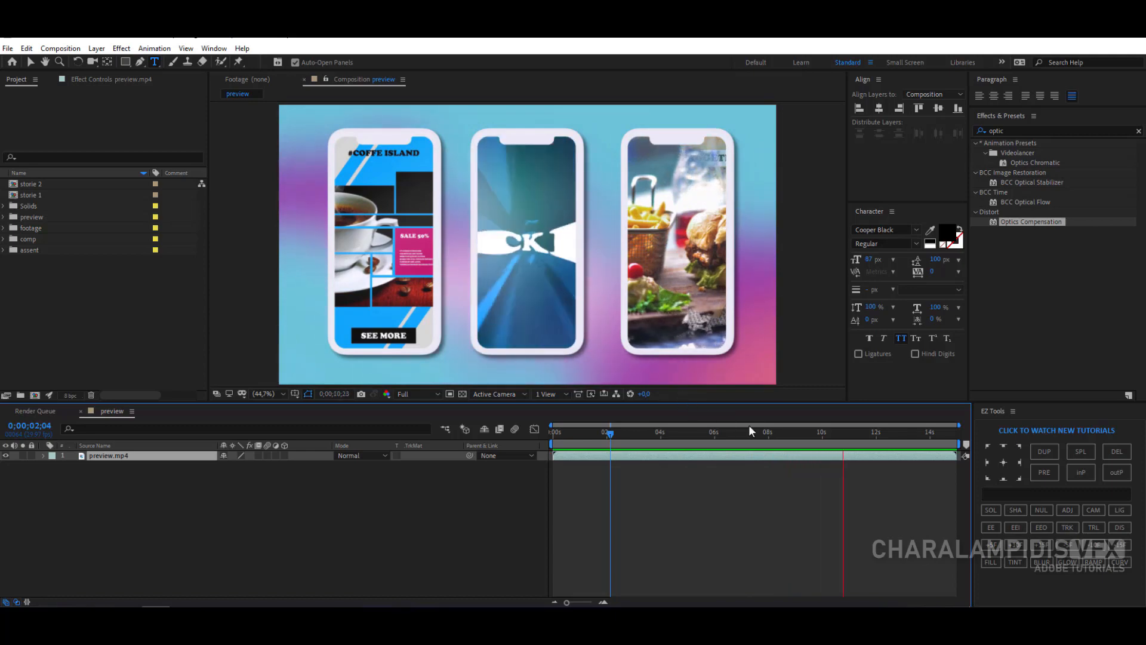
key("space")
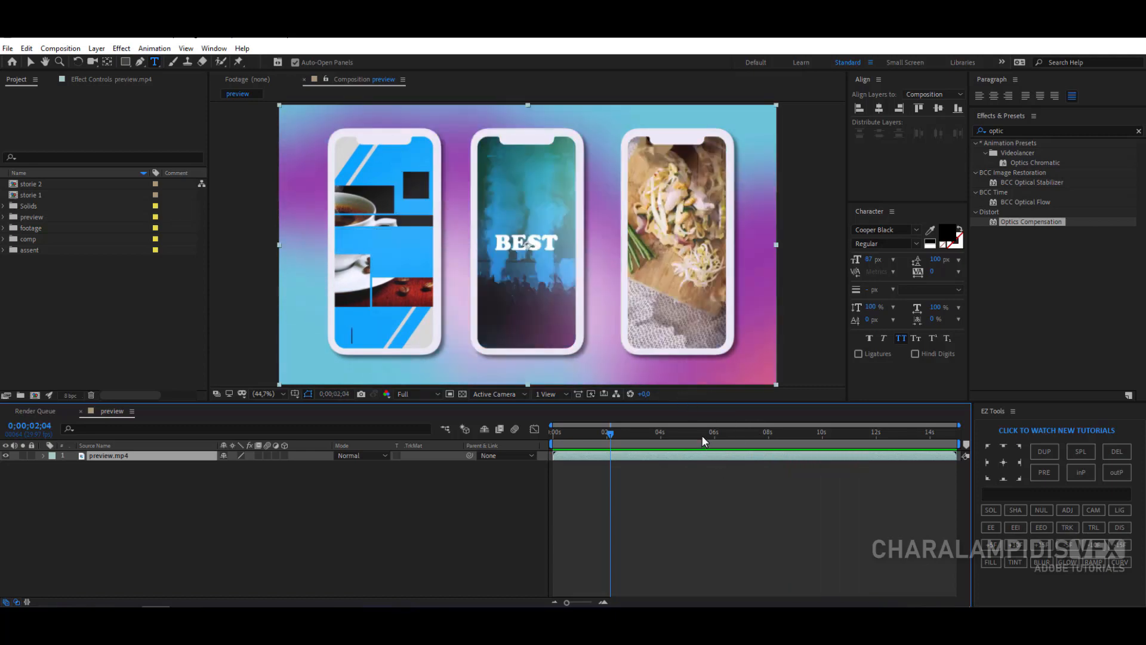
Step: Create a 15-second, 1080 x 1920 composition named "storie 3" with the instagram stories preset
left_click(60, 48)
left_click(81, 61)
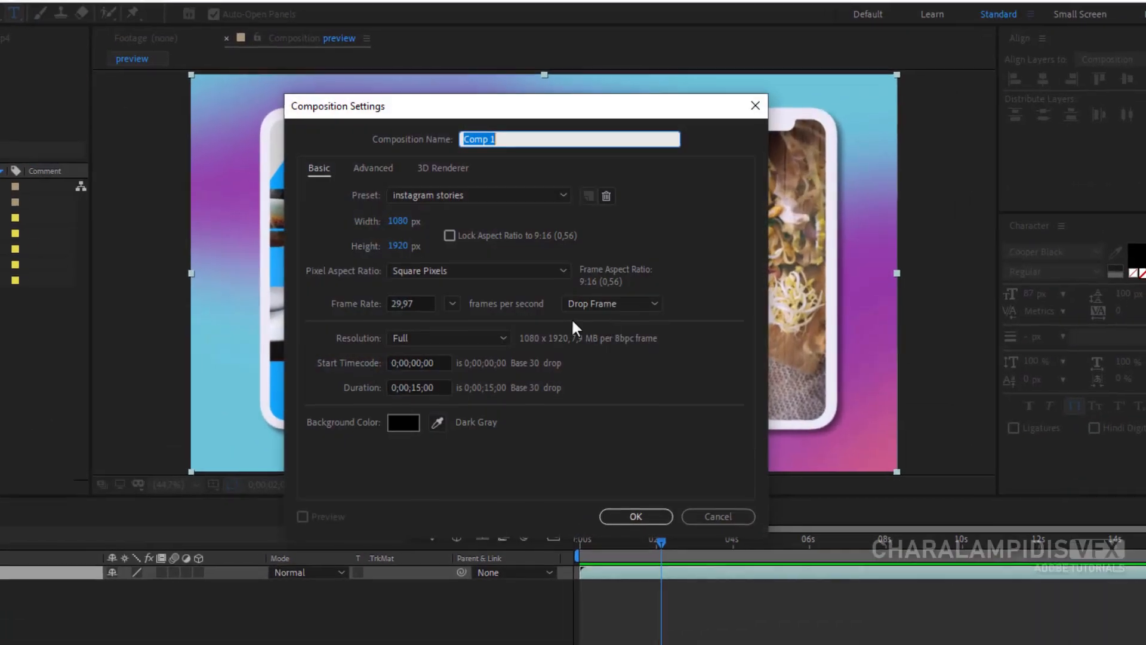
type("st")
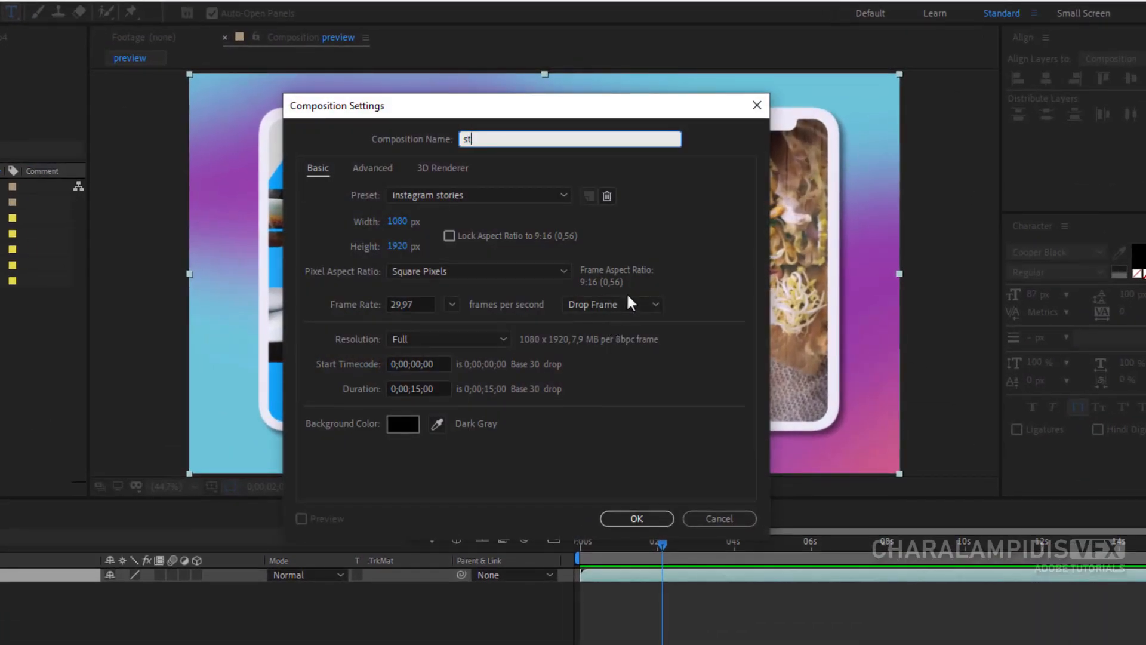
type("orie 3")
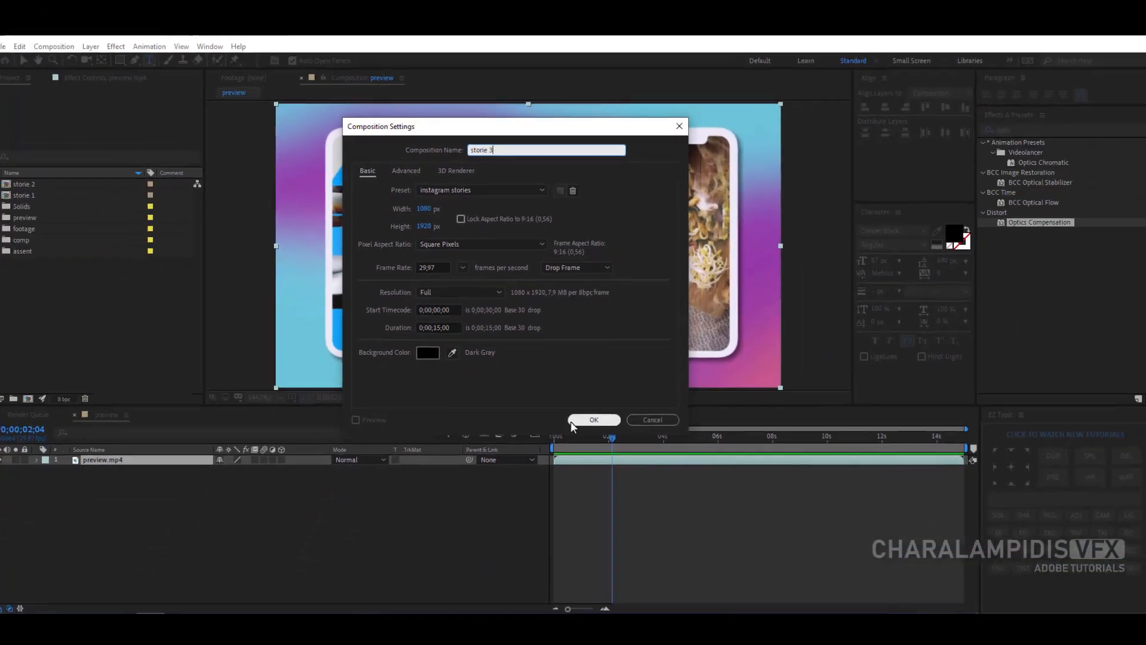
left_click(637, 518)
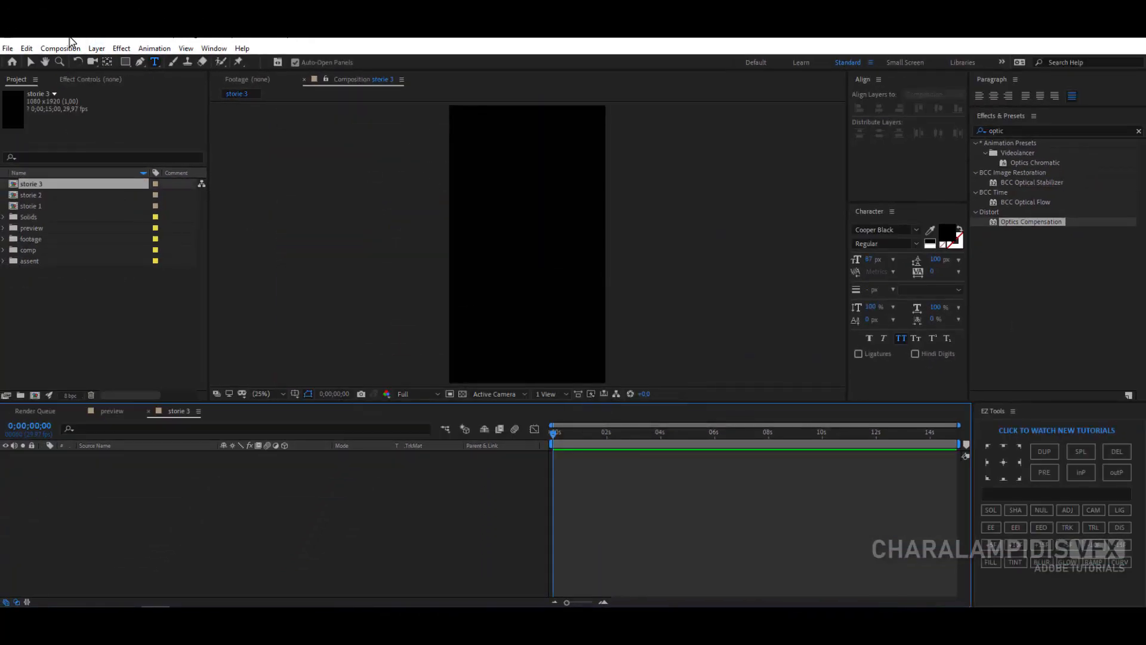
Step: Add the texture image from the assent folder to storie 3 as its background layer
left_click(30, 62)
left_click(4, 261)
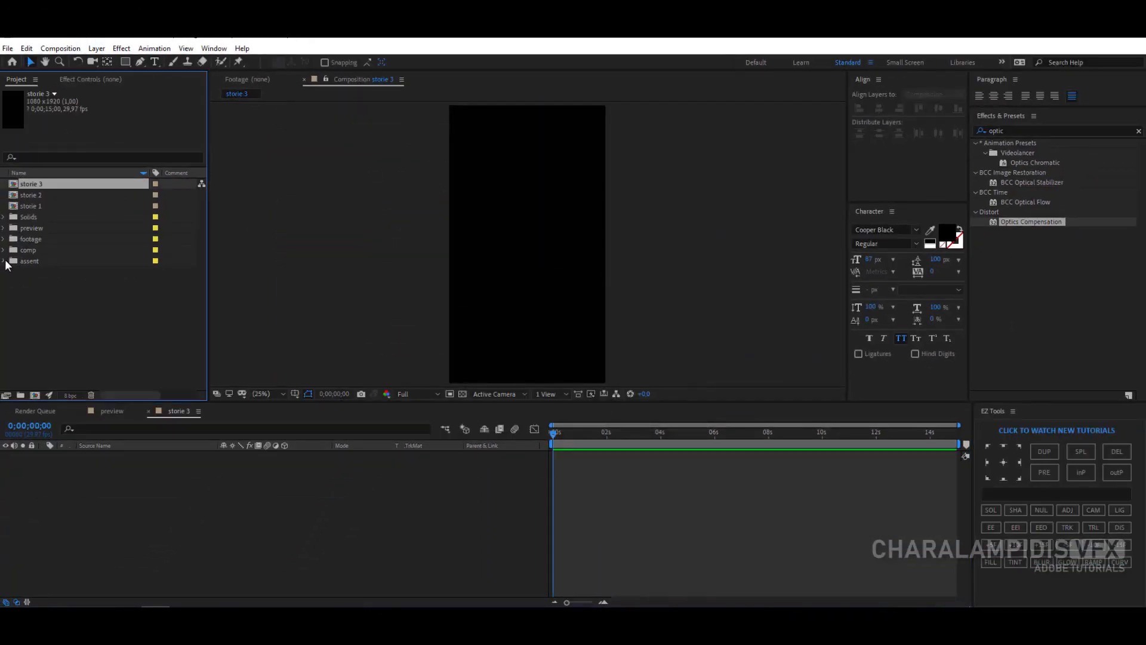
left_click_drag(42, 272, 151, 489)
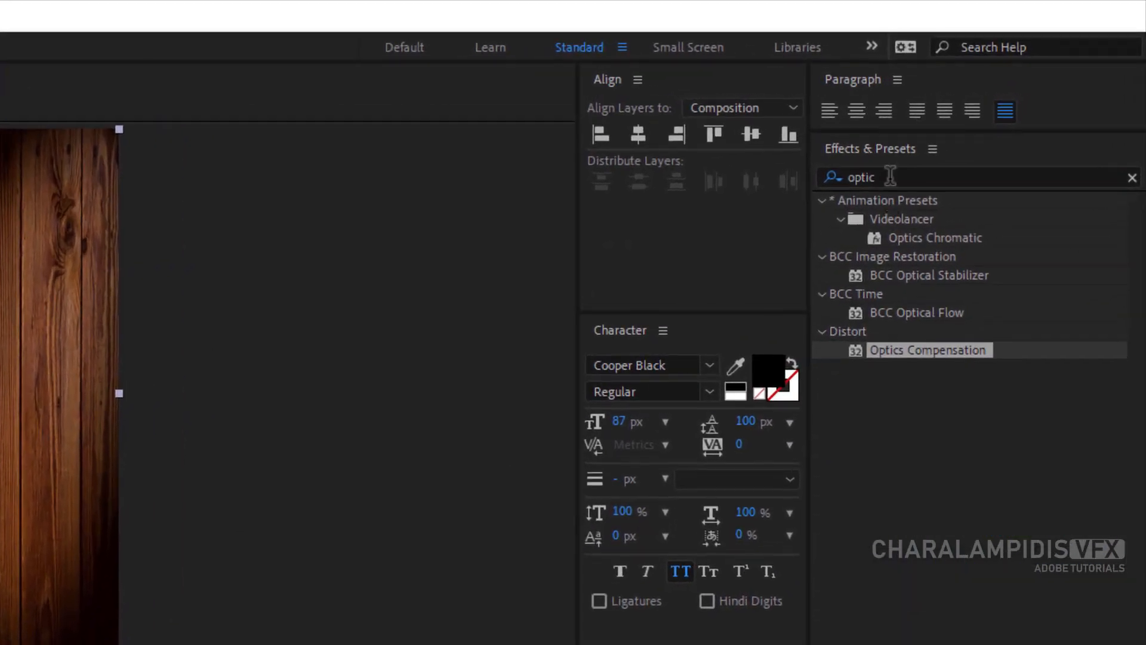
Step: Apply the Curves effect to the texture layer and pull the RGB curve's midpoint down slightly to darken the wood
left_click(992, 130)
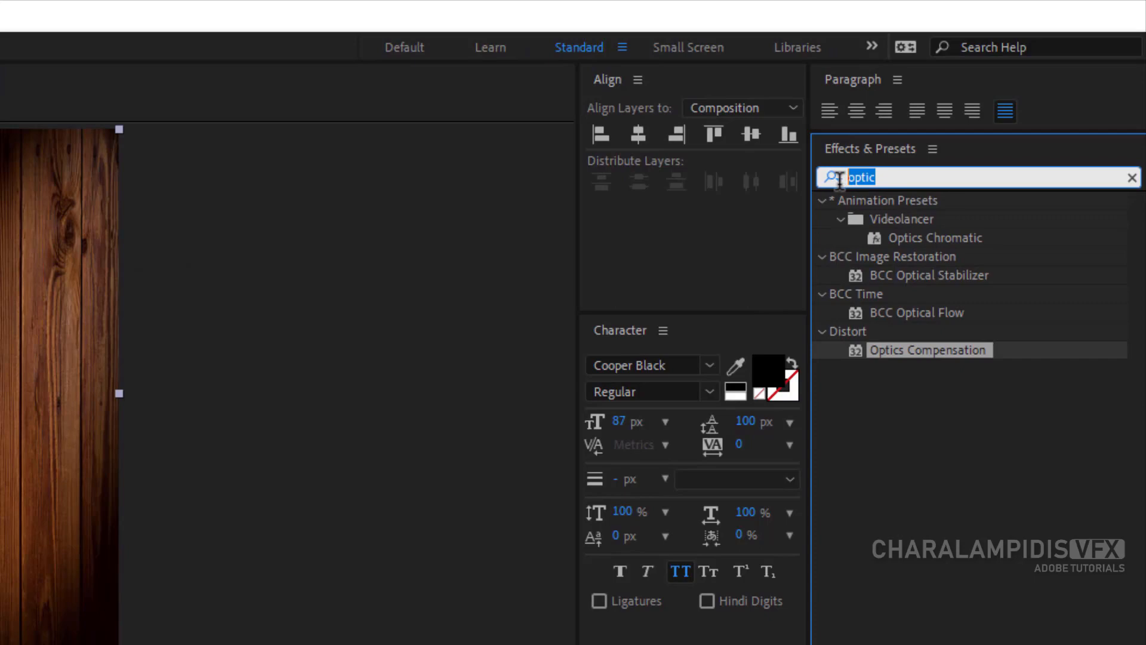
type("curv")
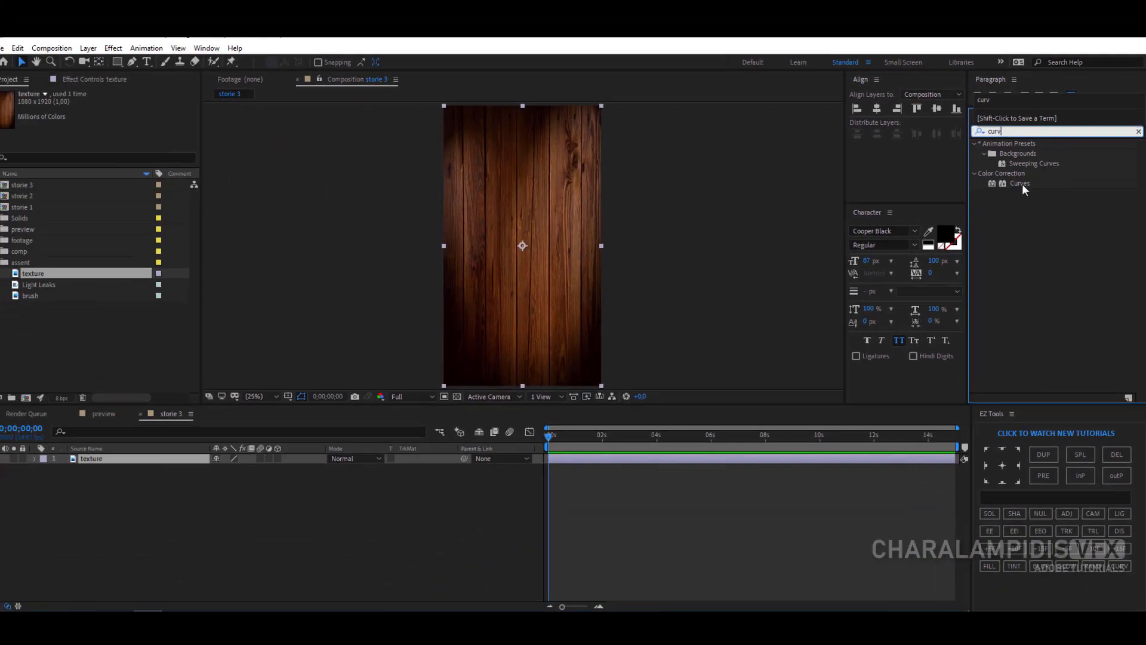
left_click_drag(908, 275, 126, 456)
left_click_drag(93, 225, 97, 228)
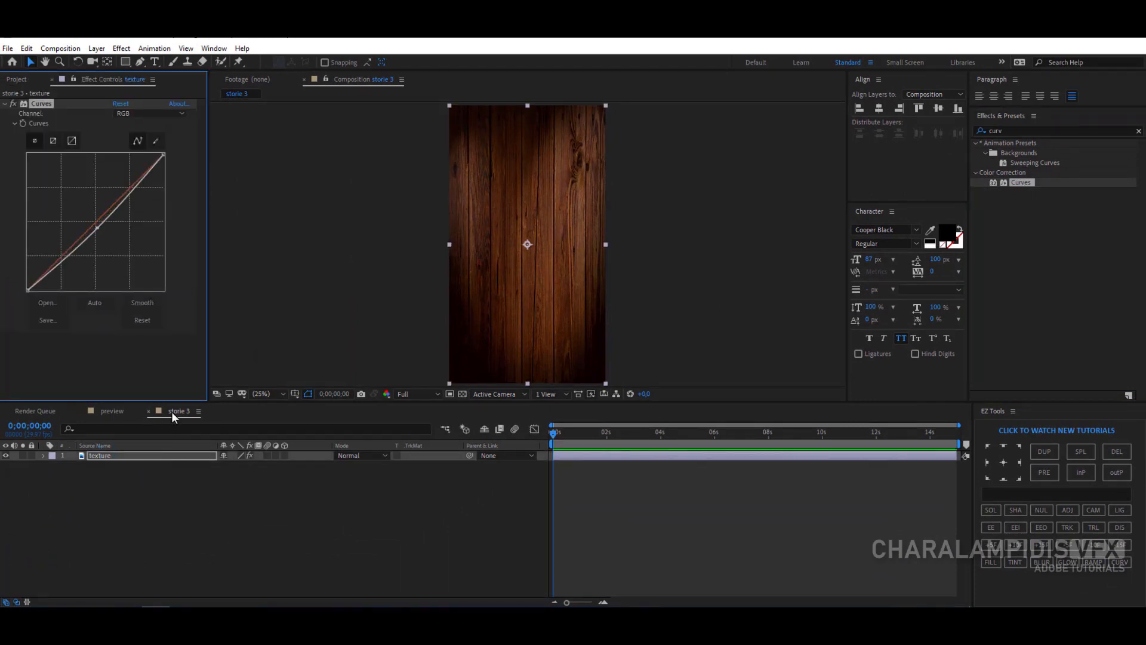
left_click(4, 104)
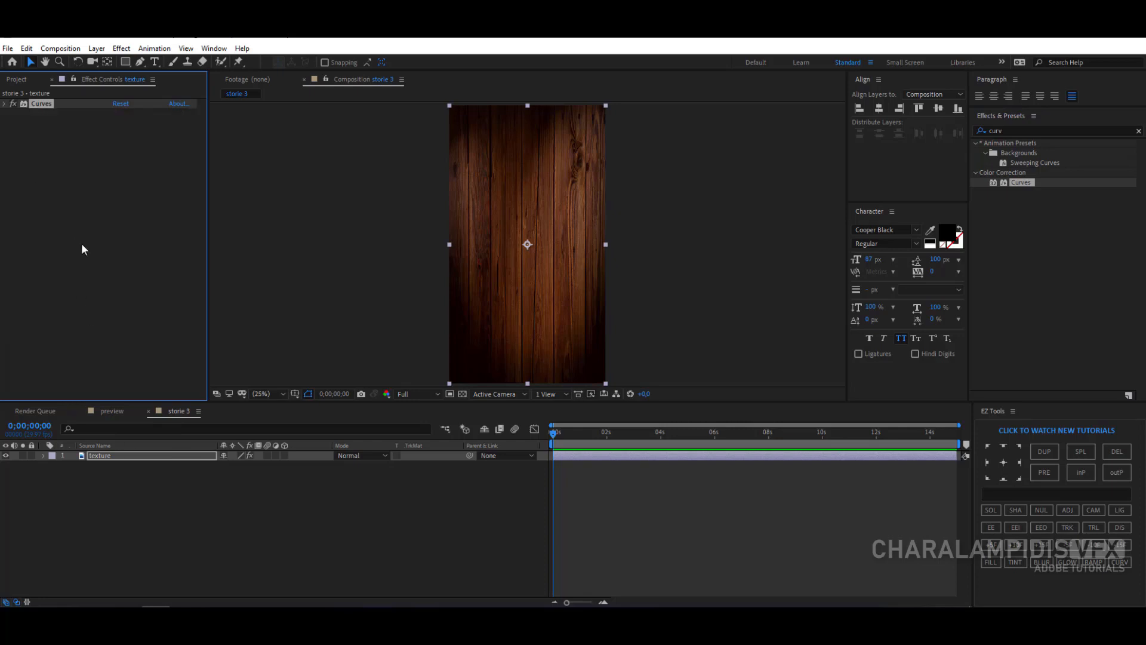
Step: Open the media-07, media-08 and media-09 compositions from the comp folder's storie 3 subfolder
left_click(16, 80)
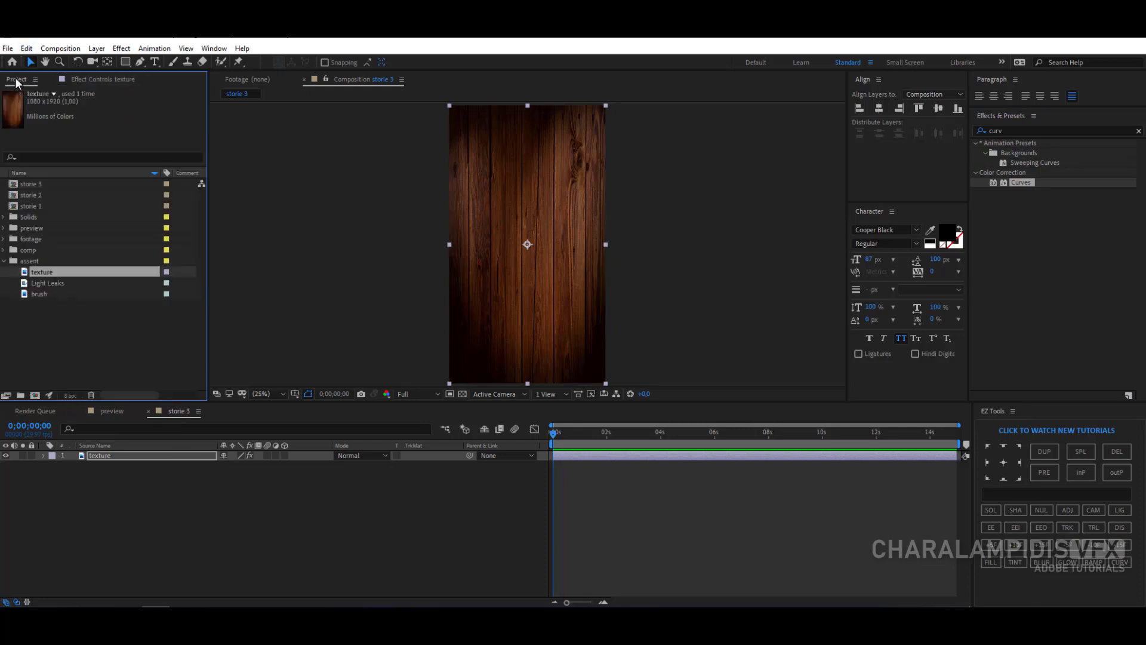
left_click(4, 250)
left_click(14, 262)
double_click(68, 292)
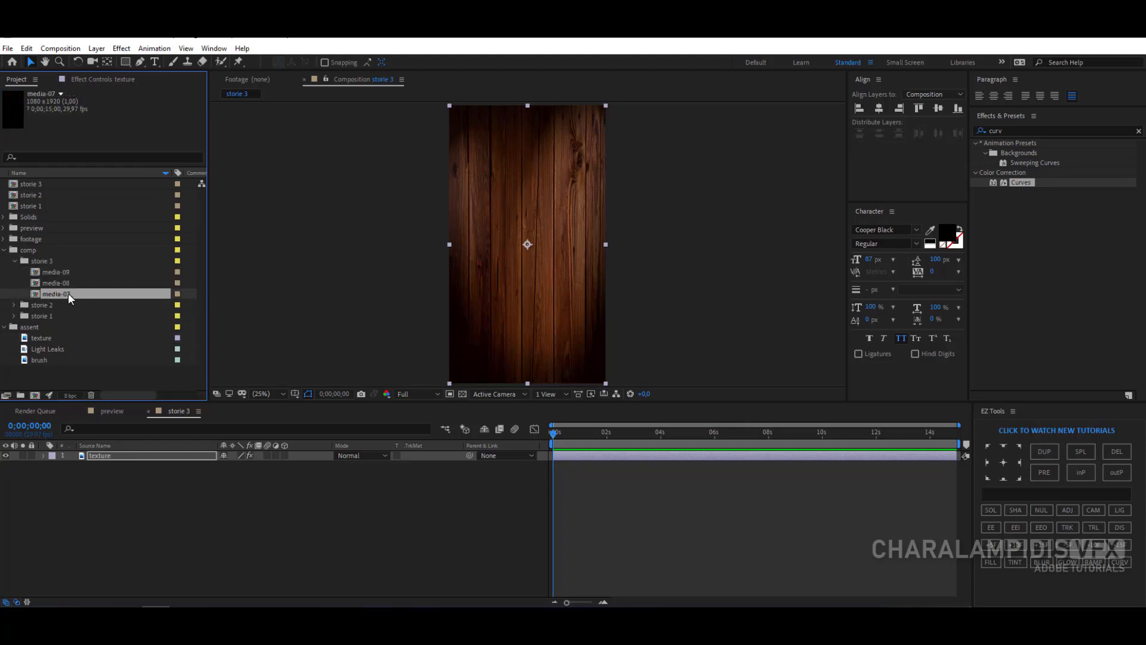
left_click(60, 281)
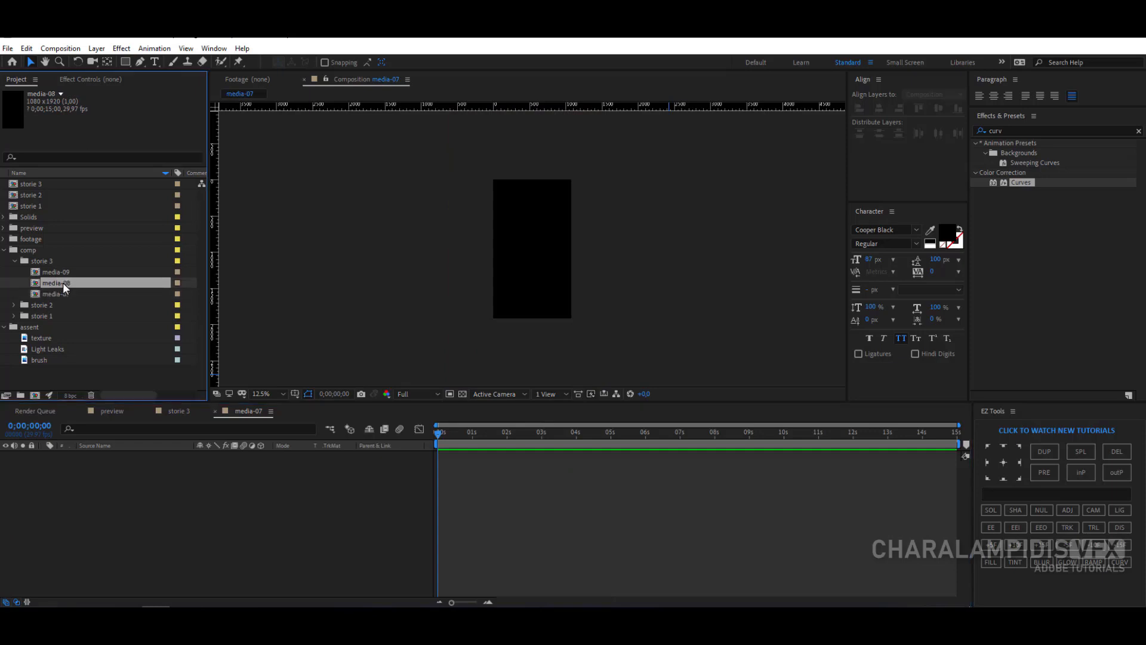
double_click(62, 282)
left_click(62, 272)
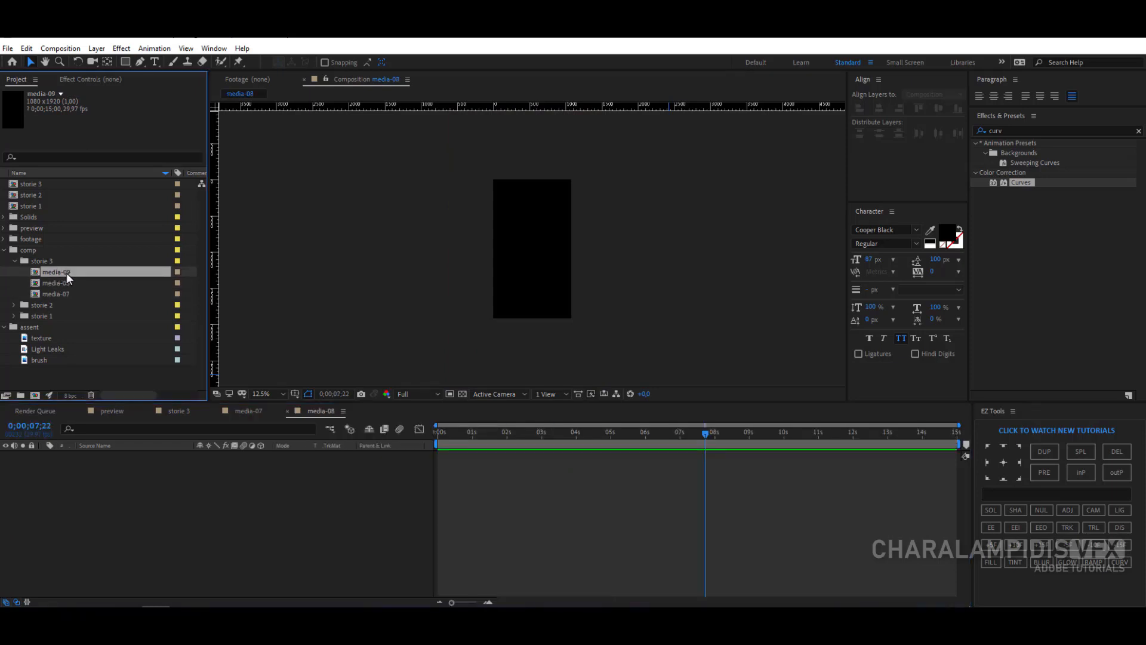
double_click(63, 272)
Step: Place photo-07, photo-08 and photo-09 from the storie 3 footage into the media-07, media-08 and media-09 compositions respectively
left_click(4, 239)
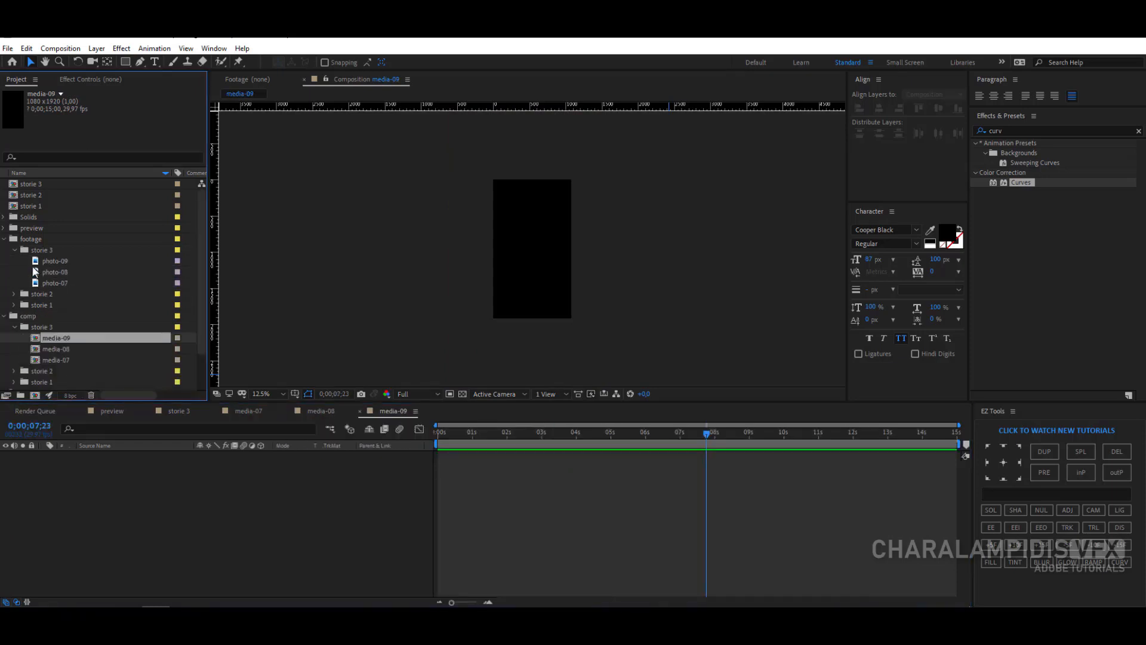
left_click(56, 284)
left_click_drag(62, 282, 240, 491)
left_click(258, 409)
left_click(321, 410)
left_click_drag(56, 273, 417, 455)
left_click(393, 410)
left_click_drag(52, 262, 173, 480)
left_click(5, 239)
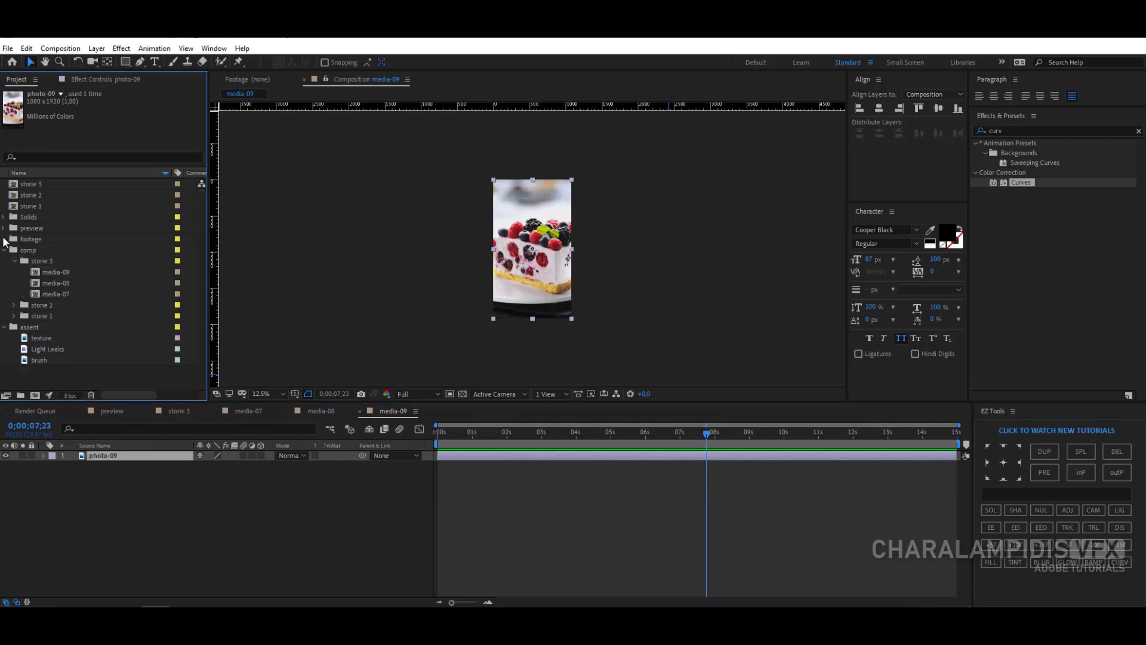
Step: Close the three media compositions and add media-07 above the texture layer in storie 3
left_click(358, 412)
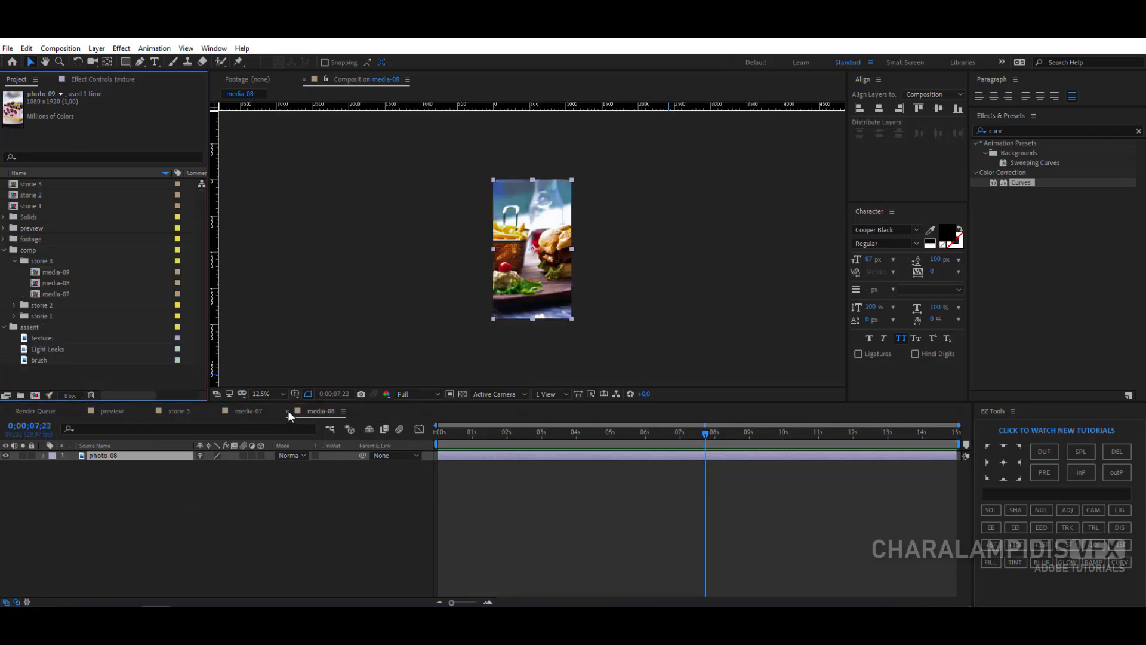
left_click(288, 411)
left_click(216, 411)
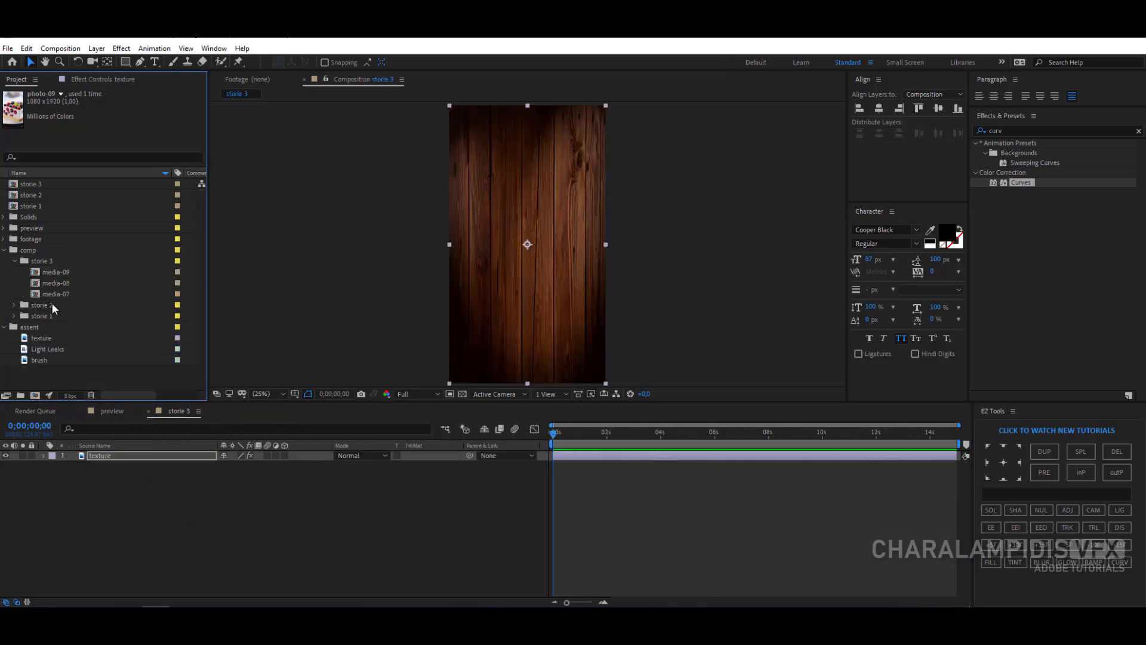
left_click_drag(59, 295, 116, 454)
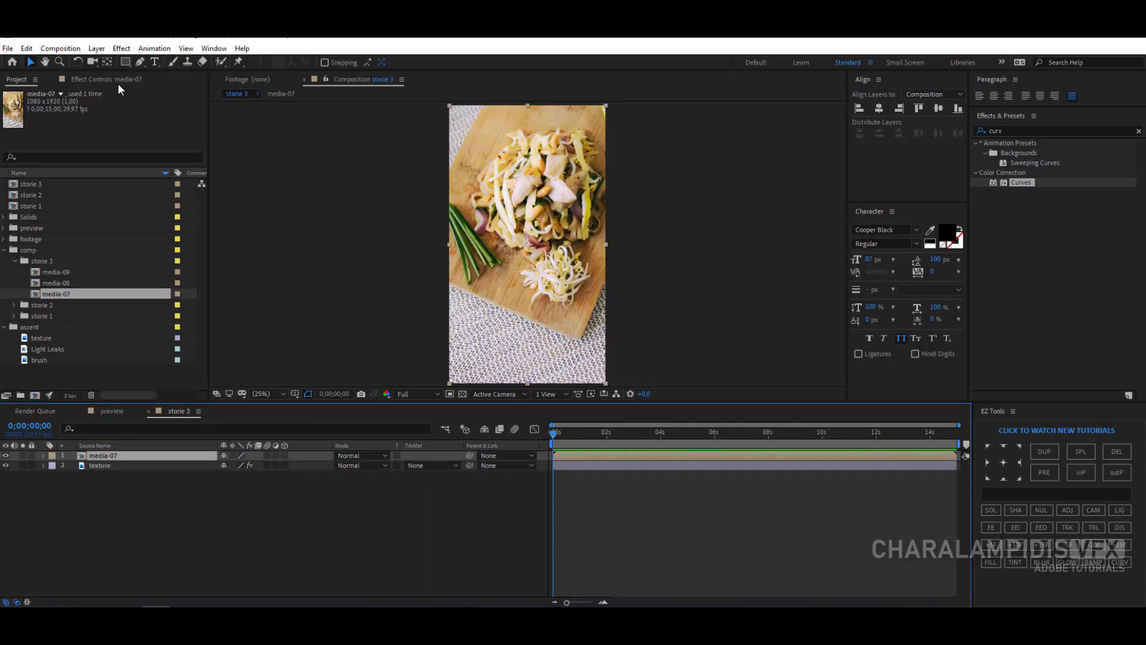
Step: Draw a white-filled rectangle as a new shape layer near the top of the photo, reaching its right edge
left_click(125, 62)
left_click(262, 492)
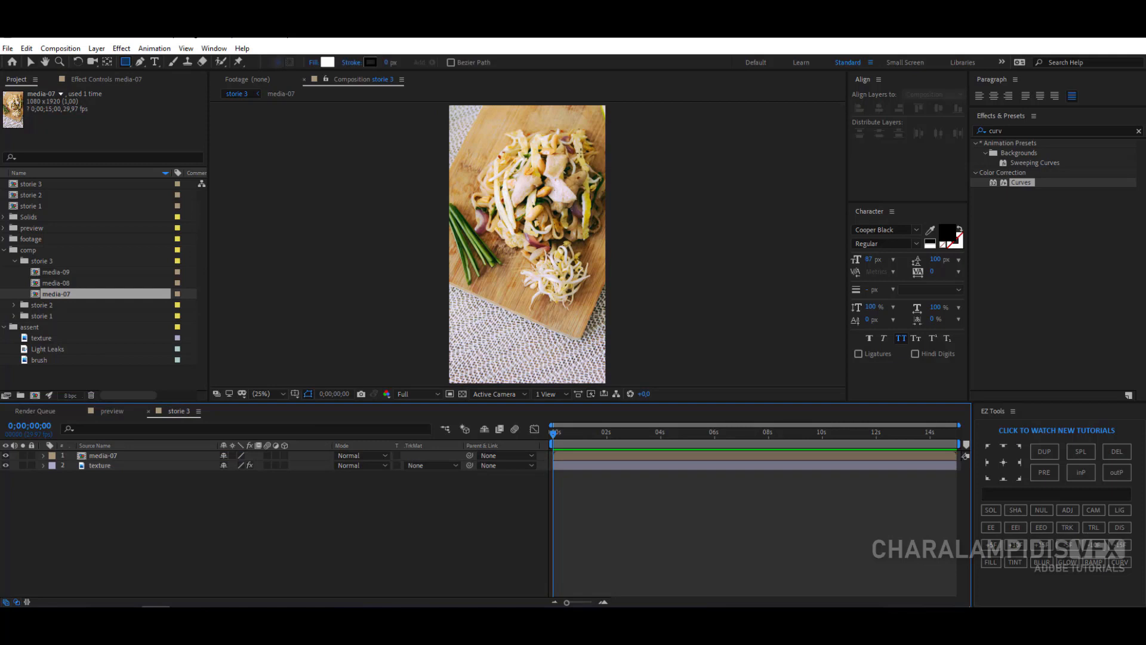
left_click(323, 63)
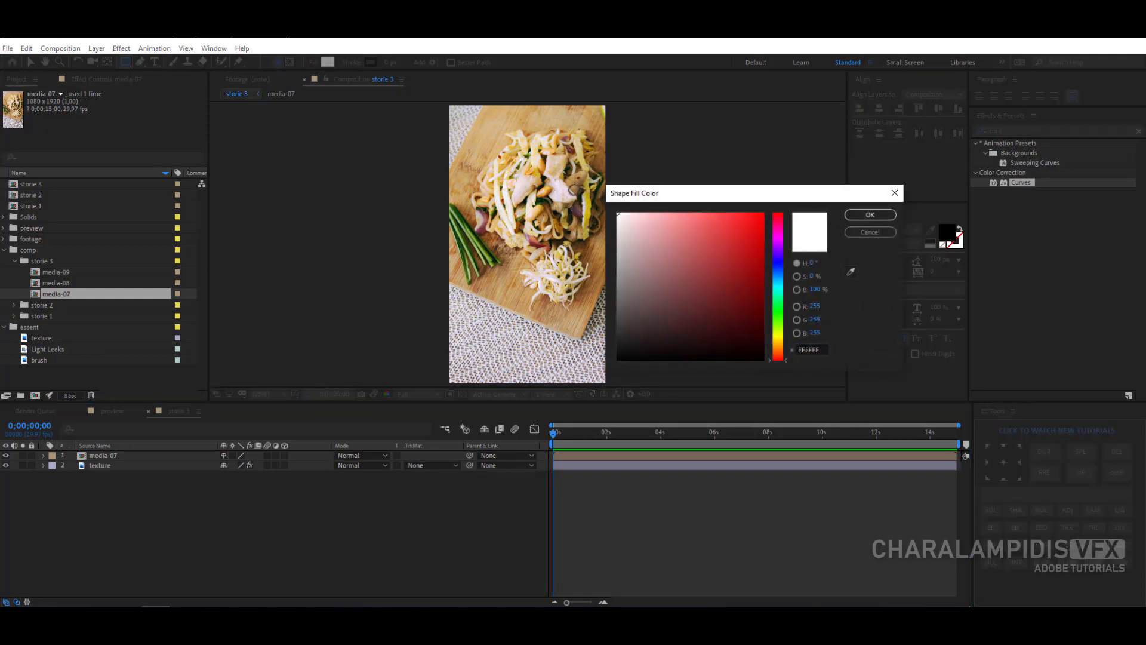
left_click(871, 215)
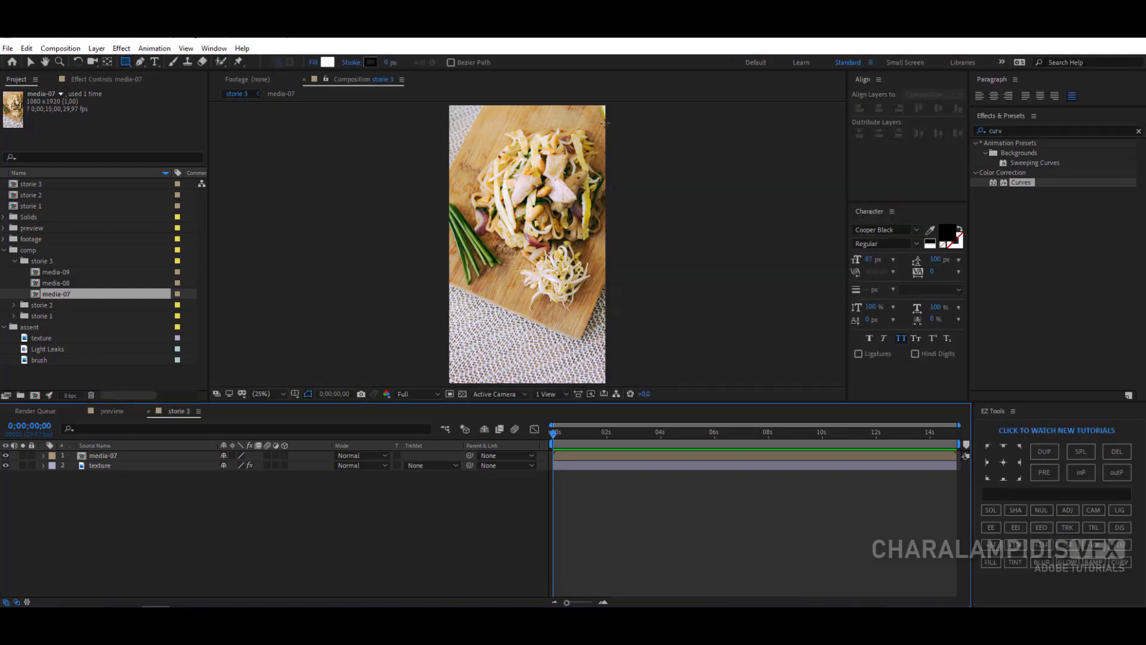
left_click_drag(606, 123, 495, 147)
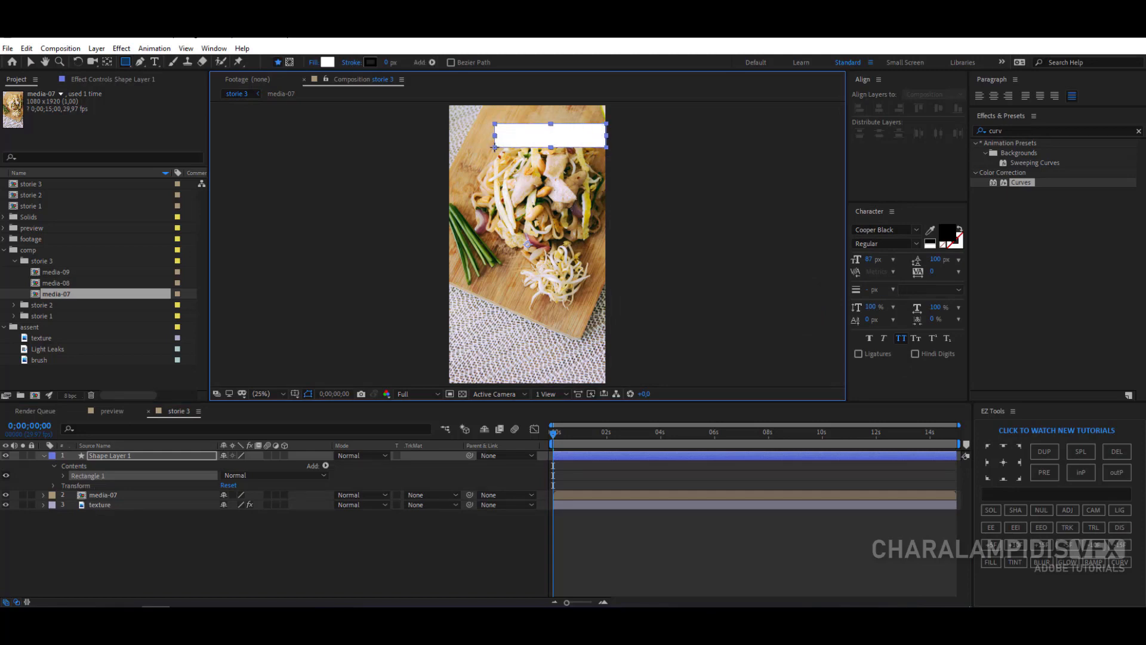
Step: Rename the new rectangle's shape layer to "box-01" and collapse its properties
left_click(126, 458)
key("Return")
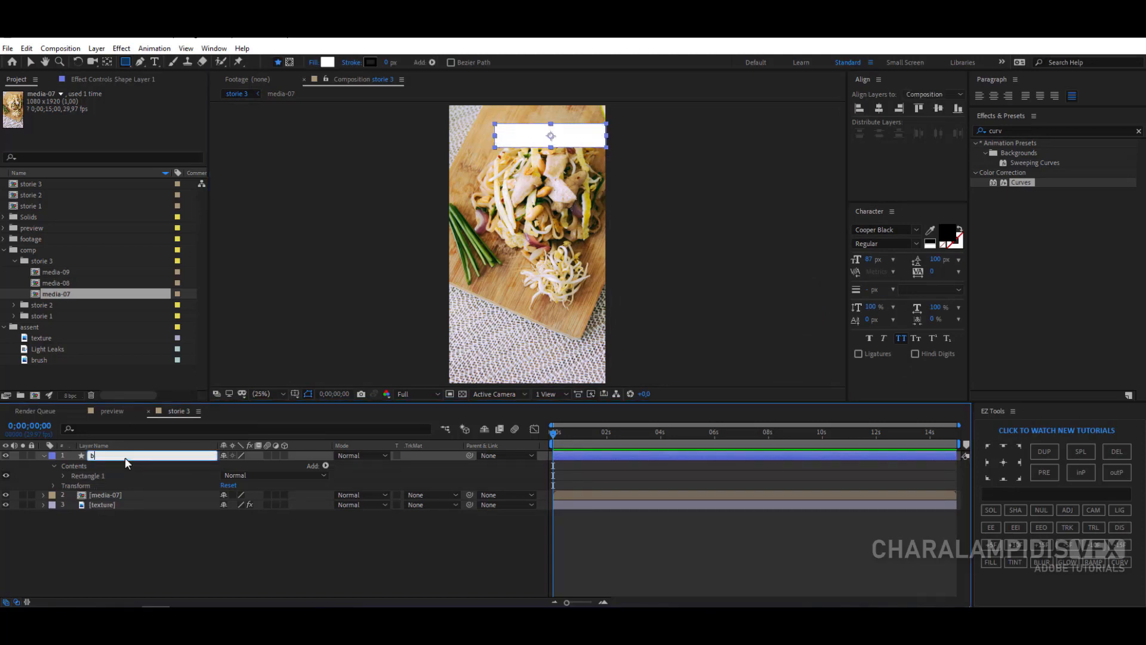
key("Return")
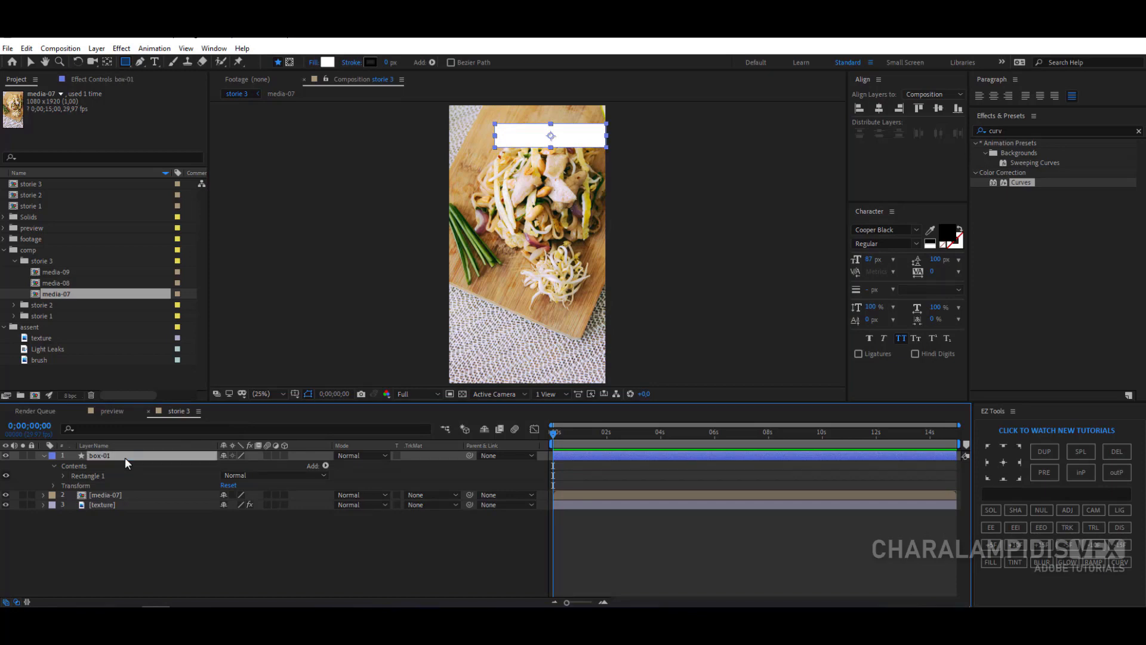
left_click(43, 455)
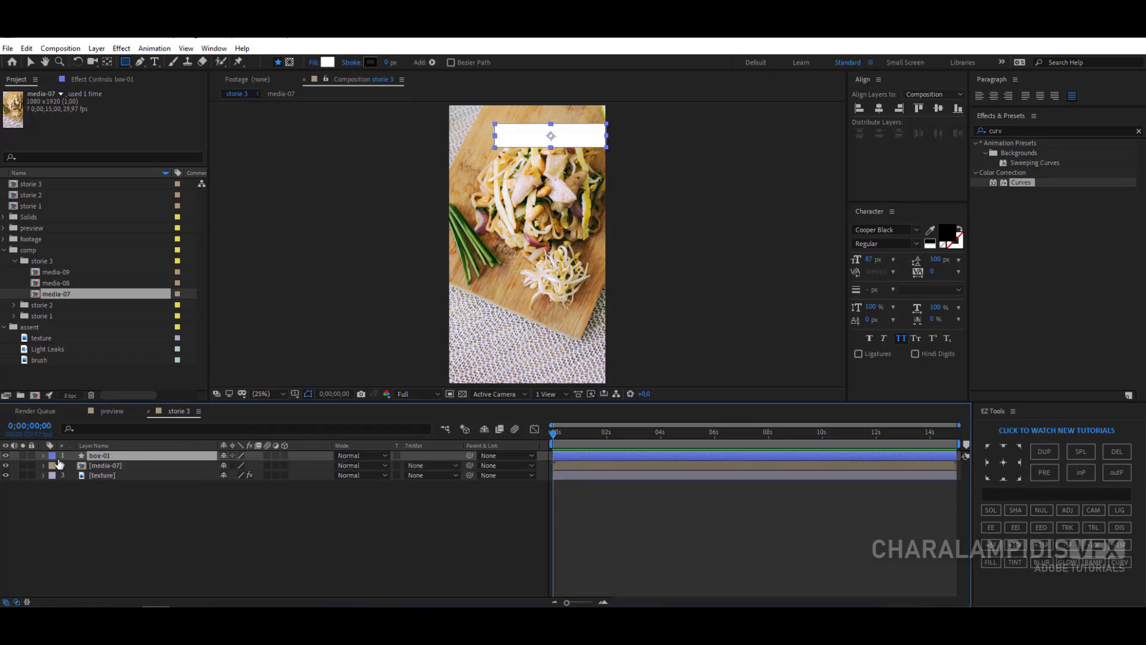
Step: Duplicate the box-01 layer and move the copy to the lower part of the photo, flush with its left edge
left_click(26, 48)
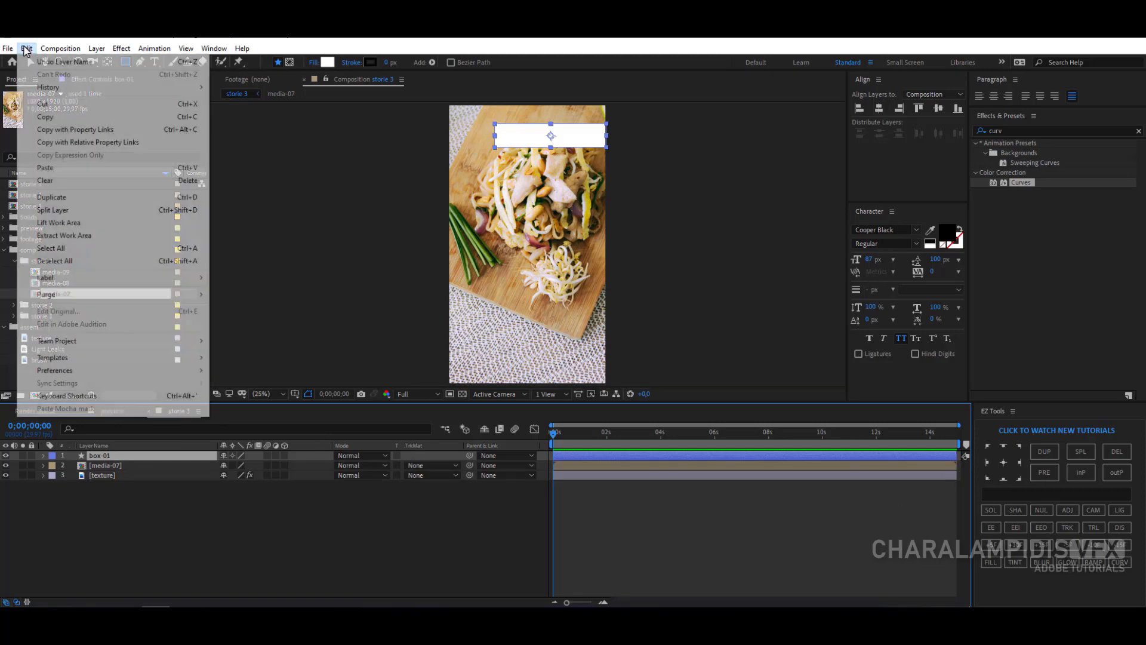
left_click(76, 199)
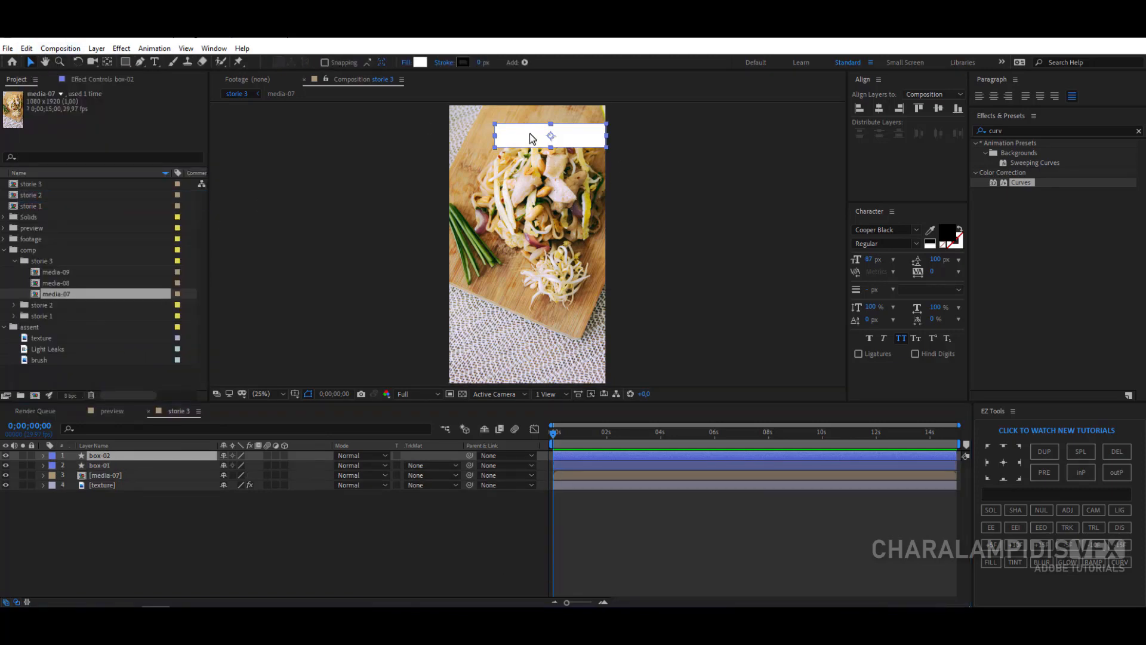
left_click_drag(528, 141, 485, 333)
key("Left")
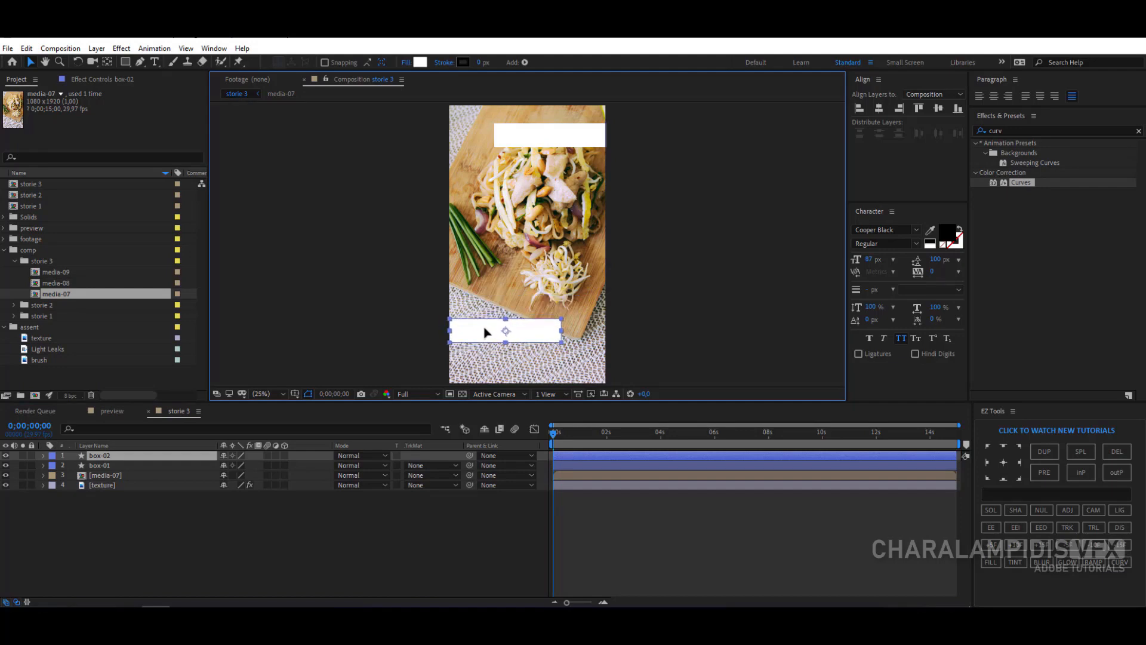
left_click(120, 550)
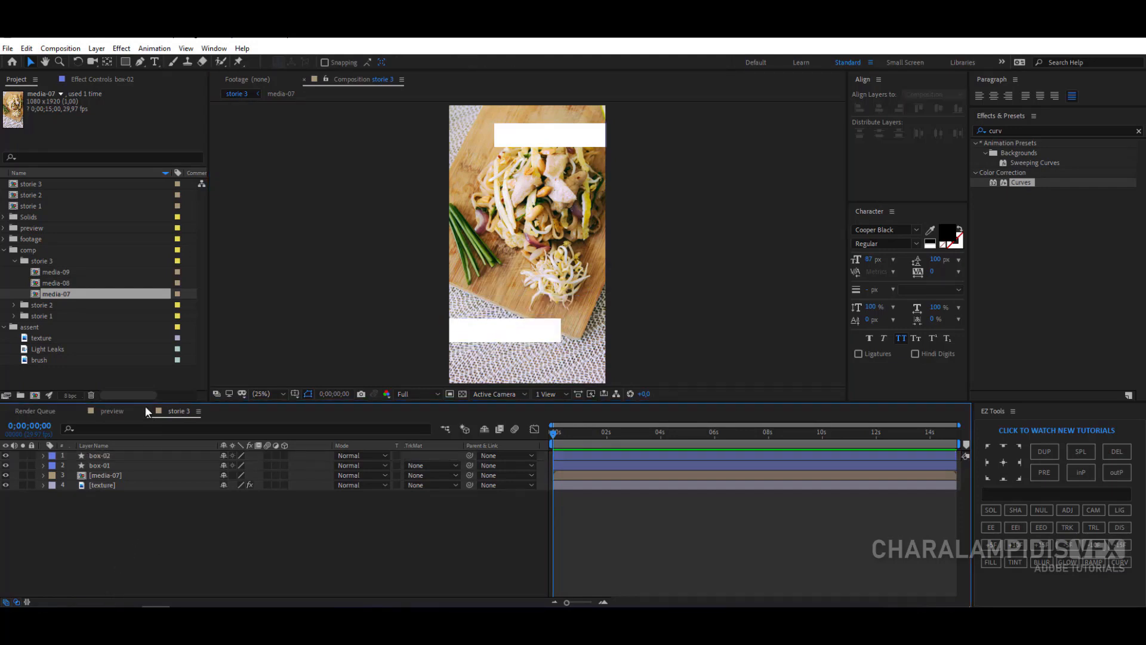
Step: Add a black Cooper Black text layer reading "spaghetti" at 87 px inside the upper white box
left_click(154, 62)
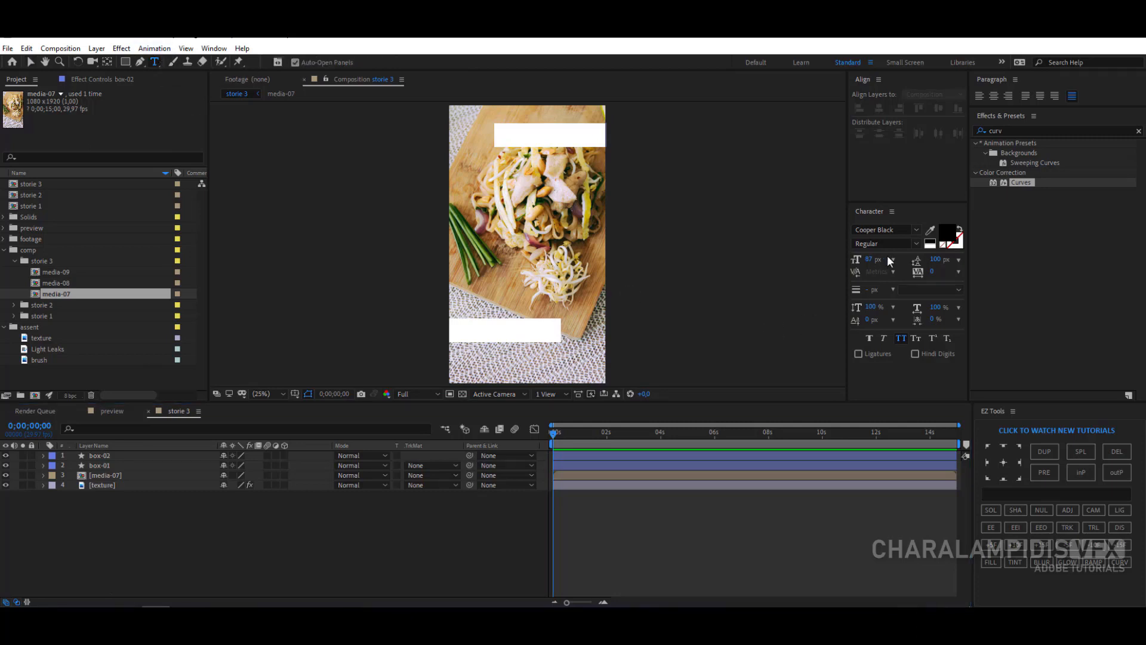
left_click(511, 144)
type("sp")
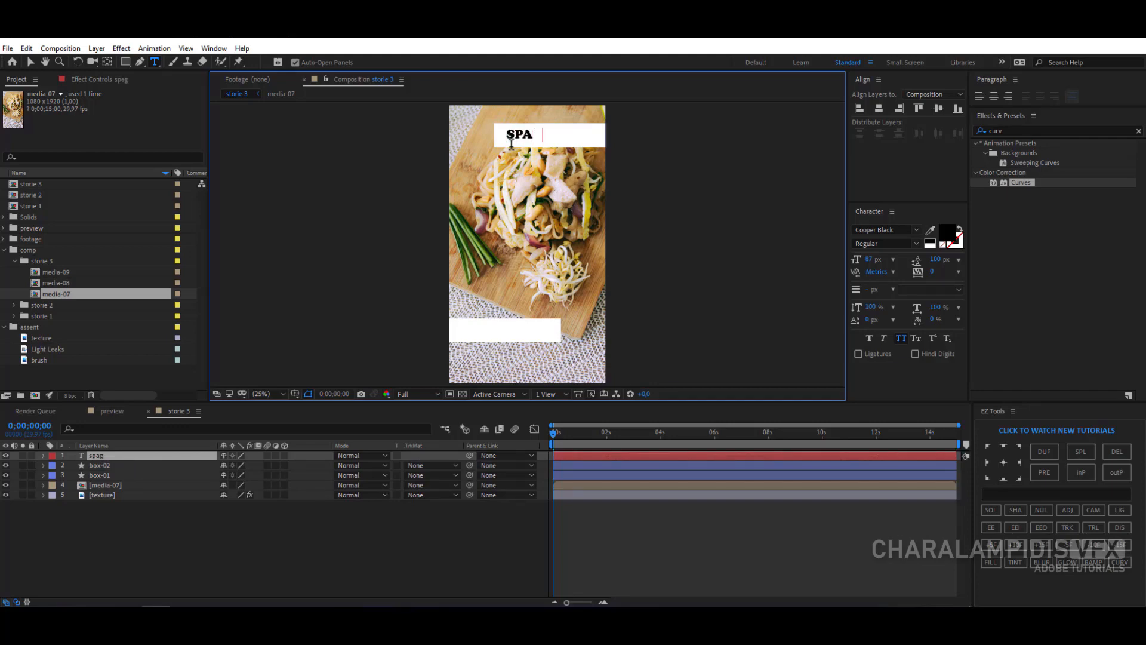
type("aghetti")
key("Escape")
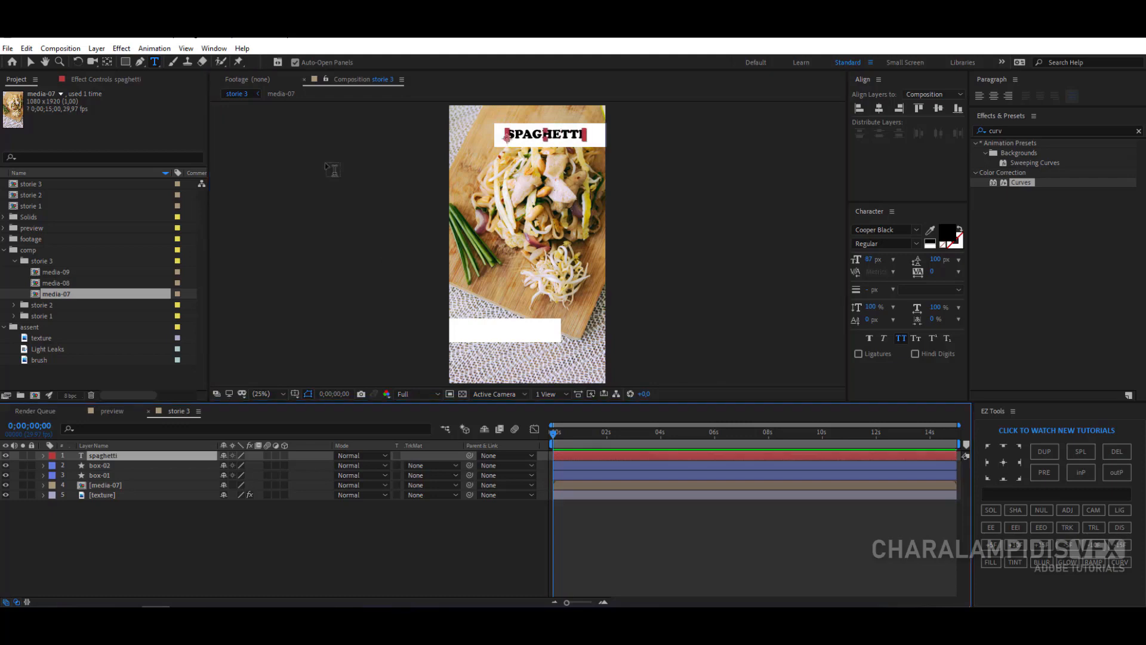
Step: Centre the spaghetti text within the upper white box, then duplicate the layer and move the copy into the lower box
left_click(30, 62)
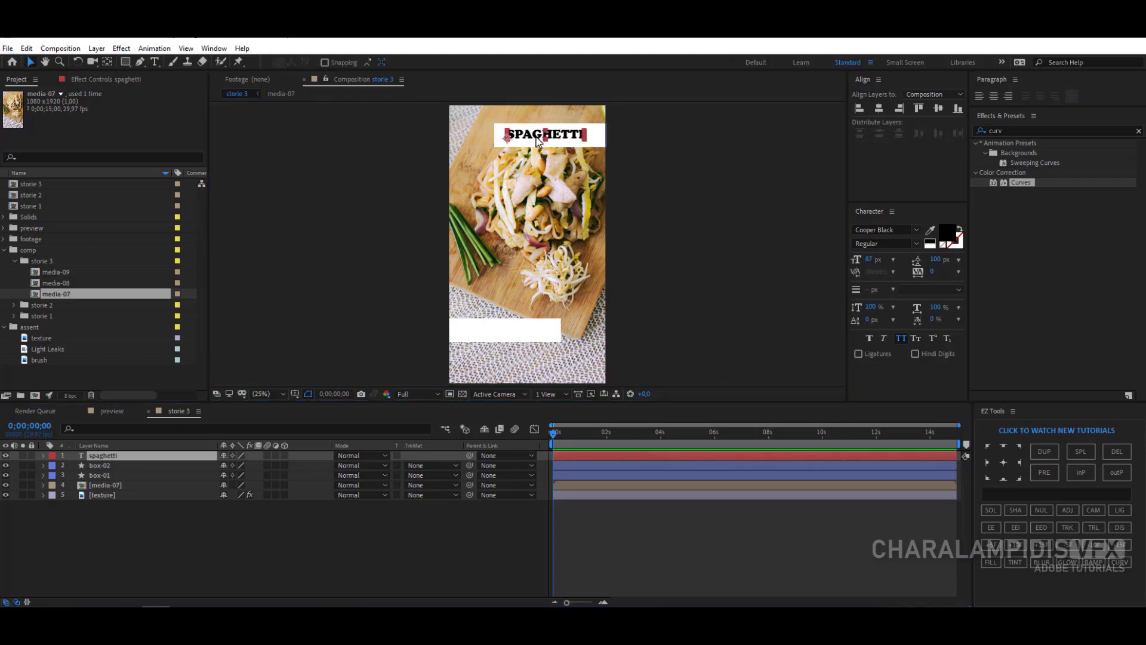
left_click_drag(536, 139, 544, 140)
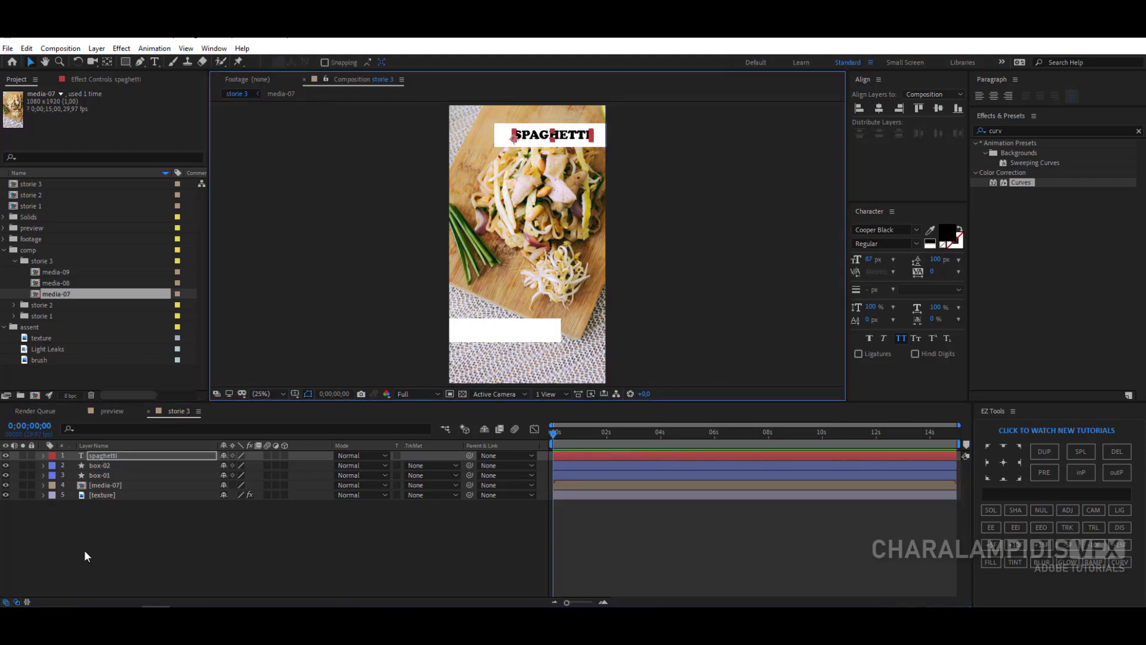
left_click(98, 455)
key("ctrl+d")
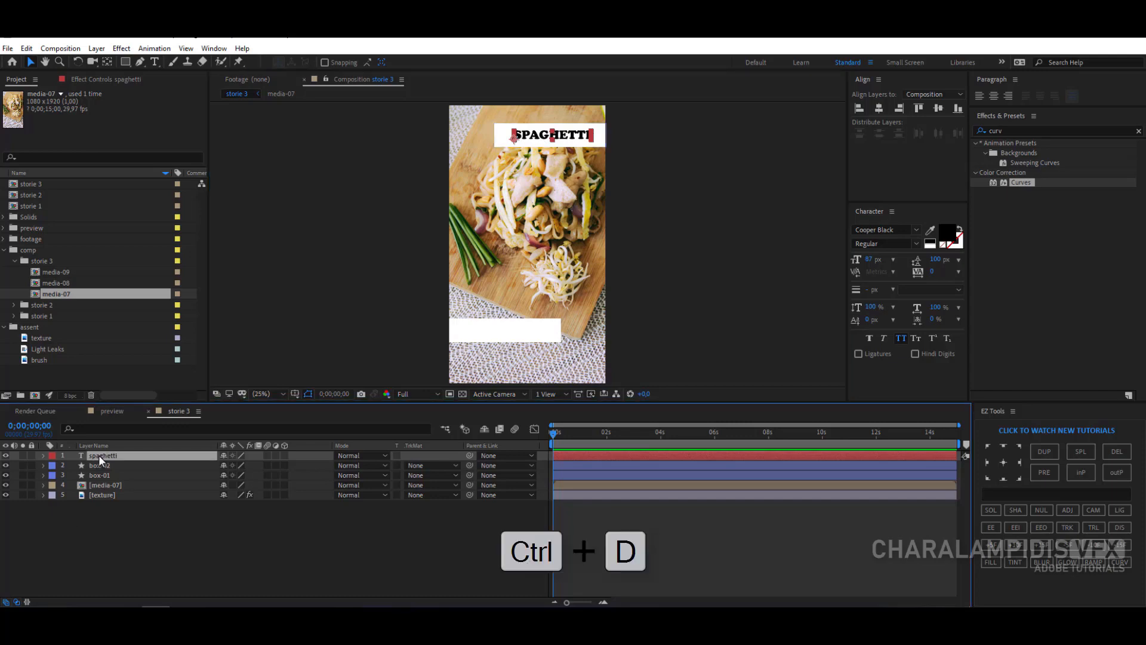
left_click_drag(529, 136, 481, 332)
Step: Change the duplicated text to "only 19.90" and nudge it to the middle of the lower white box
double_click(481, 329)
type("o")
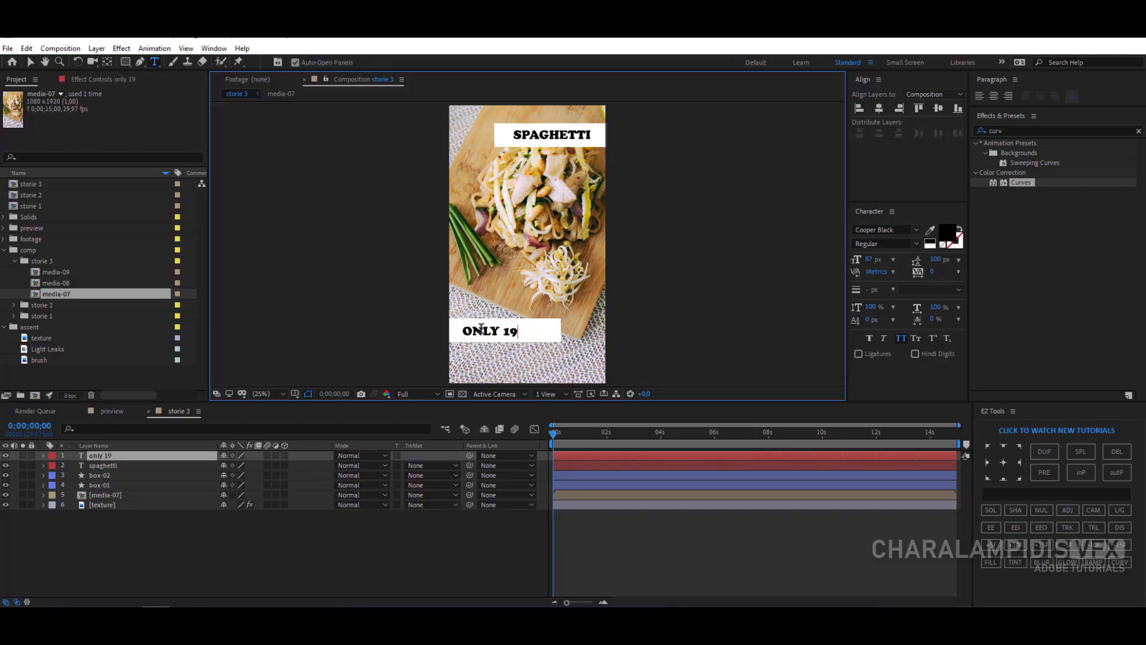
type("nly 19.90")
left_click(143, 457)
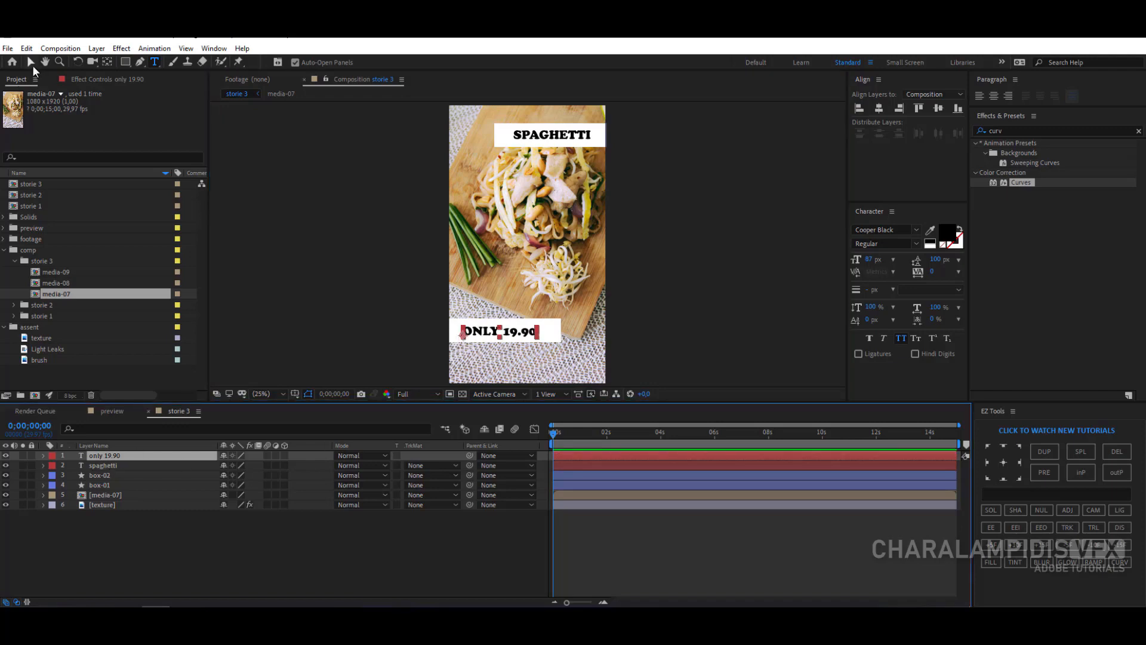
left_click(30, 62)
left_click(493, 335)
left_click_drag(493, 335, 497, 335)
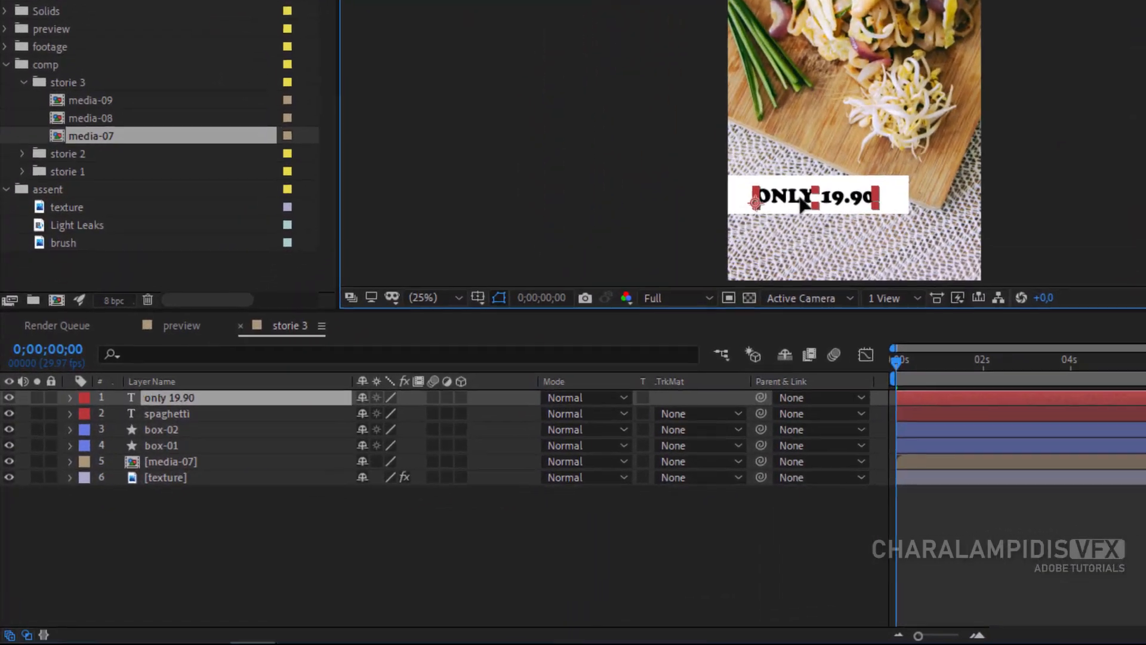
Step: Reorder the layers so box-02 sits directly below the only 19.90 text and spaghetti sits directly above box-01
left_click(117, 457)
left_click_drag(195, 409, 192, 437)
left_click(199, 415)
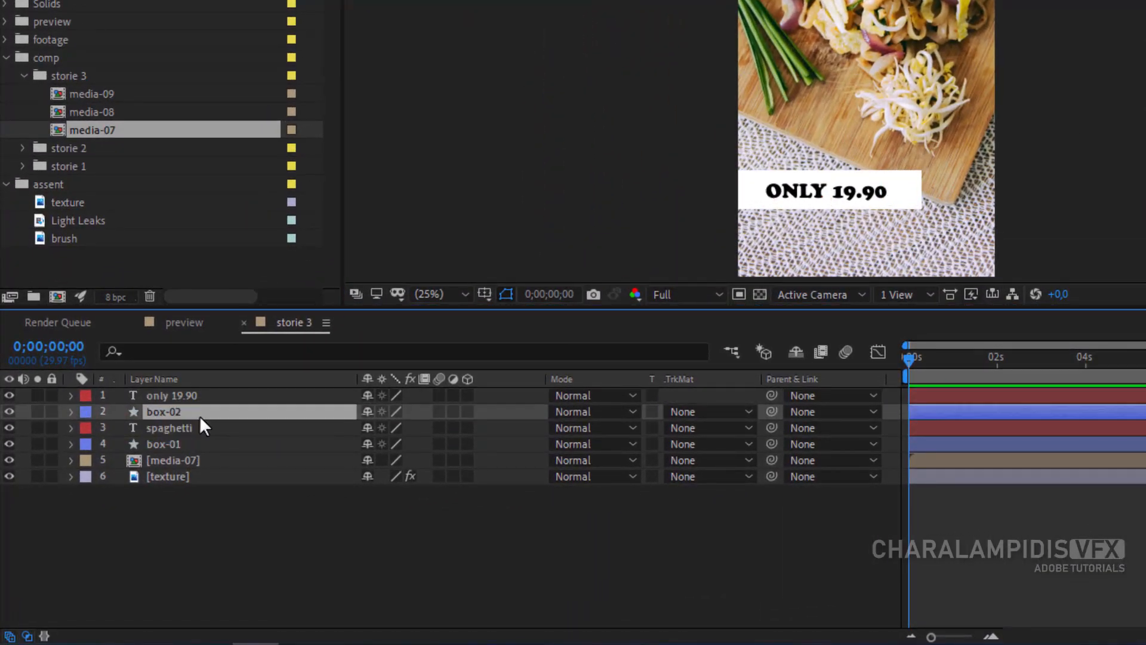
Step: Parent the spaghetti text layer to box-01 and the only 19.90 text layer to box-02
left_click(205, 428)
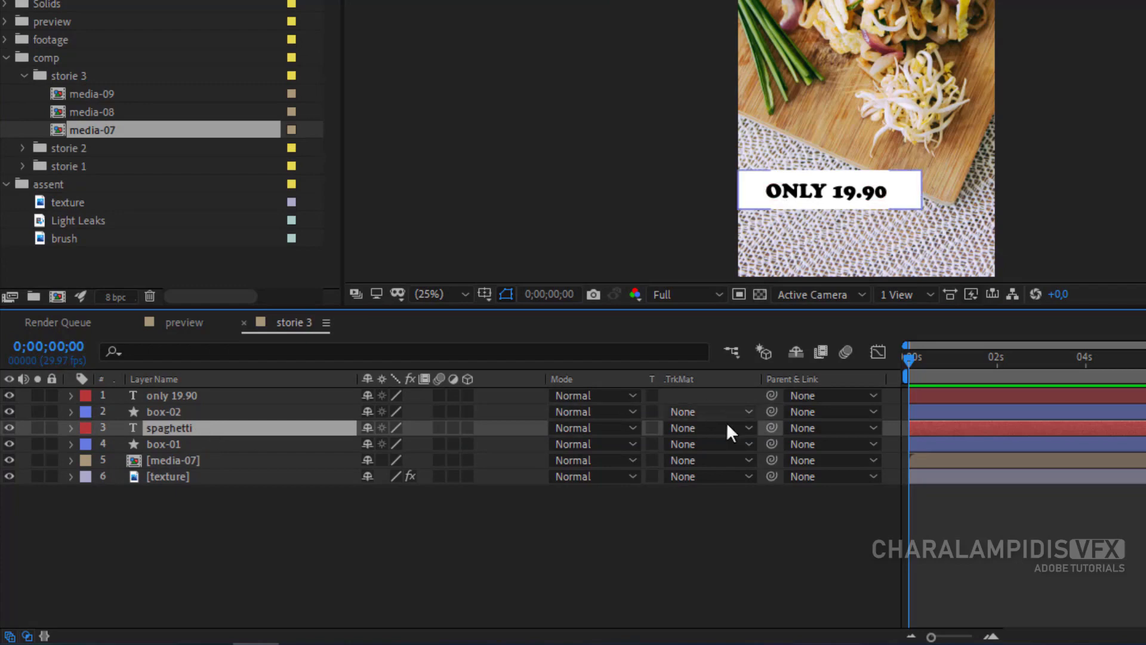
left_click_drag(772, 428, 166, 446)
left_click(195, 395)
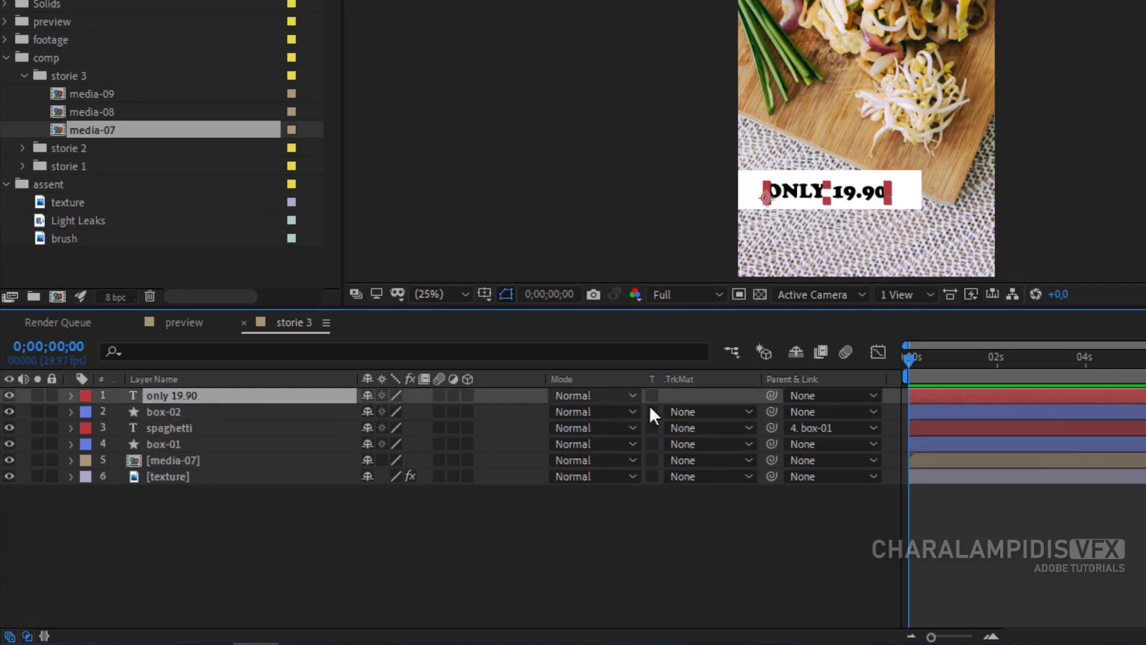
left_click_drag(681, 396, 166, 411)
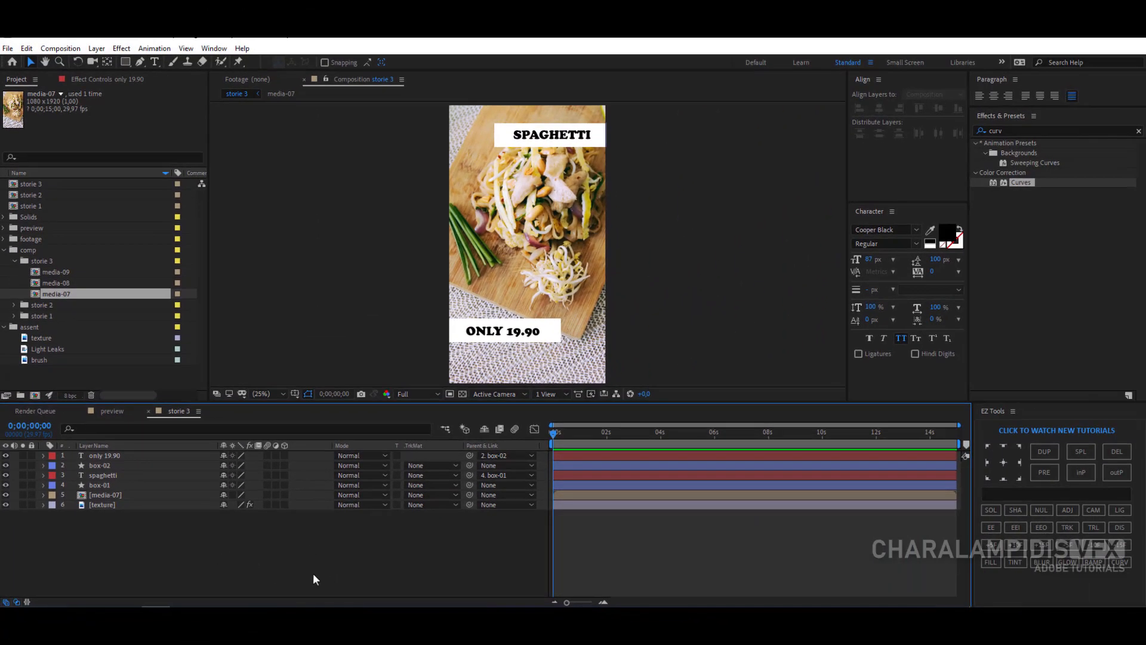
Step: Shift the text, box and media-07 layers together to start about 5 frames into the composition, leaving the texture layer in place
left_click(112, 496, "shift")
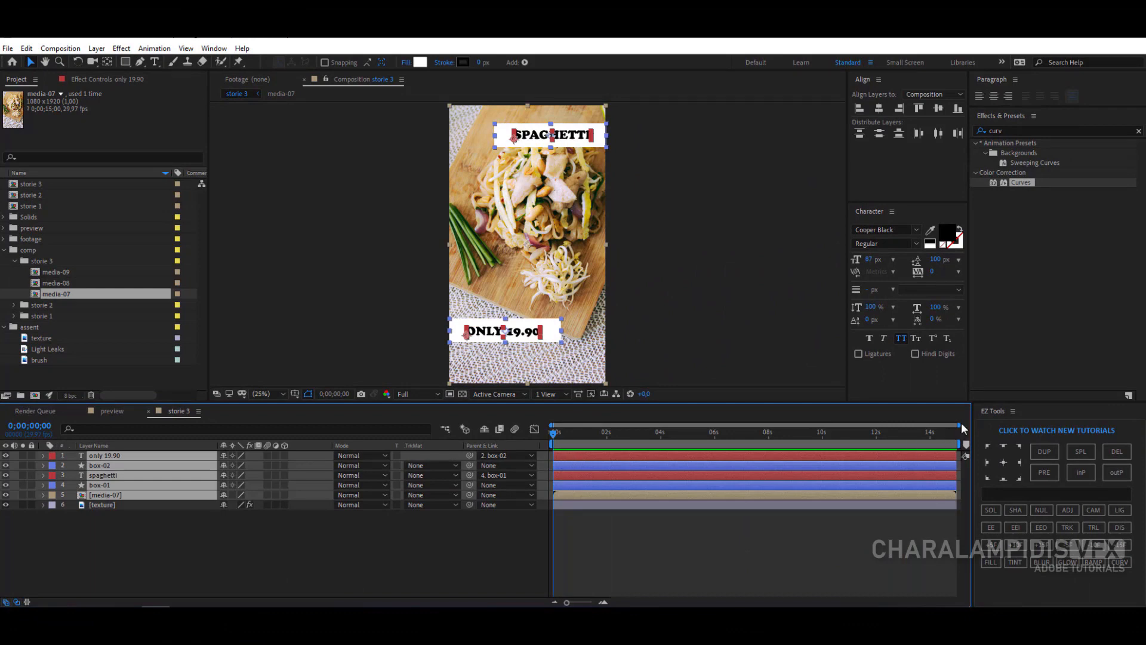
left_click_drag(959, 425, 633, 425)
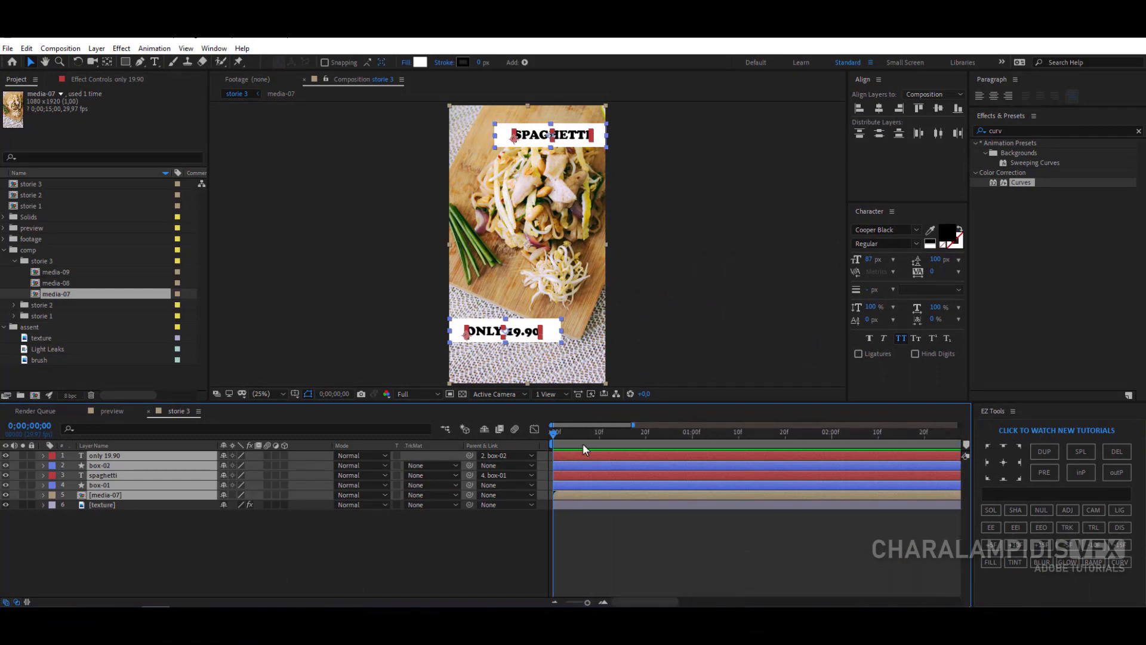
left_click_drag(578, 459, 600, 459)
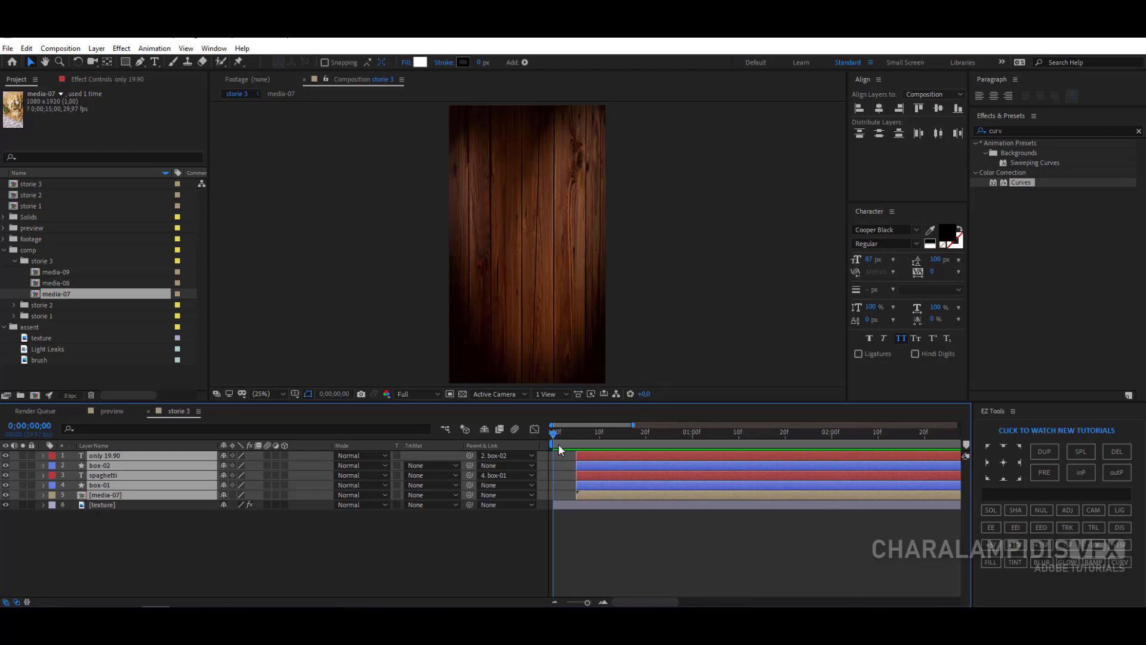
left_click(358, 548)
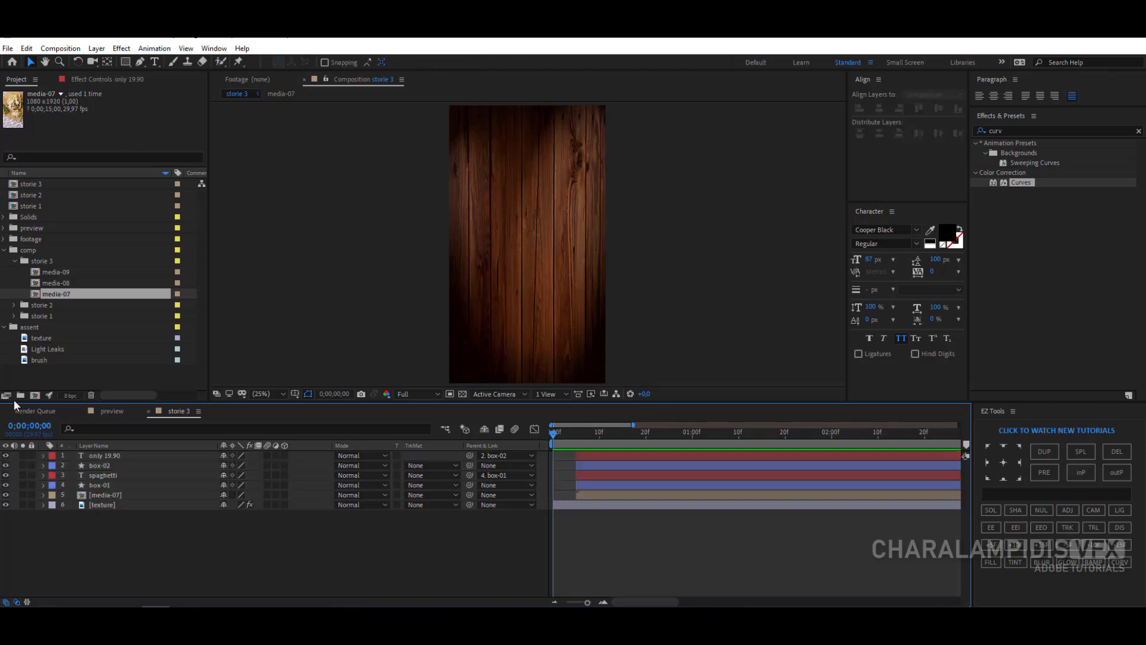
Step: Collapse the comp folder and add the brush footage to the composition directly above the media-07 layer
left_click(4, 251)
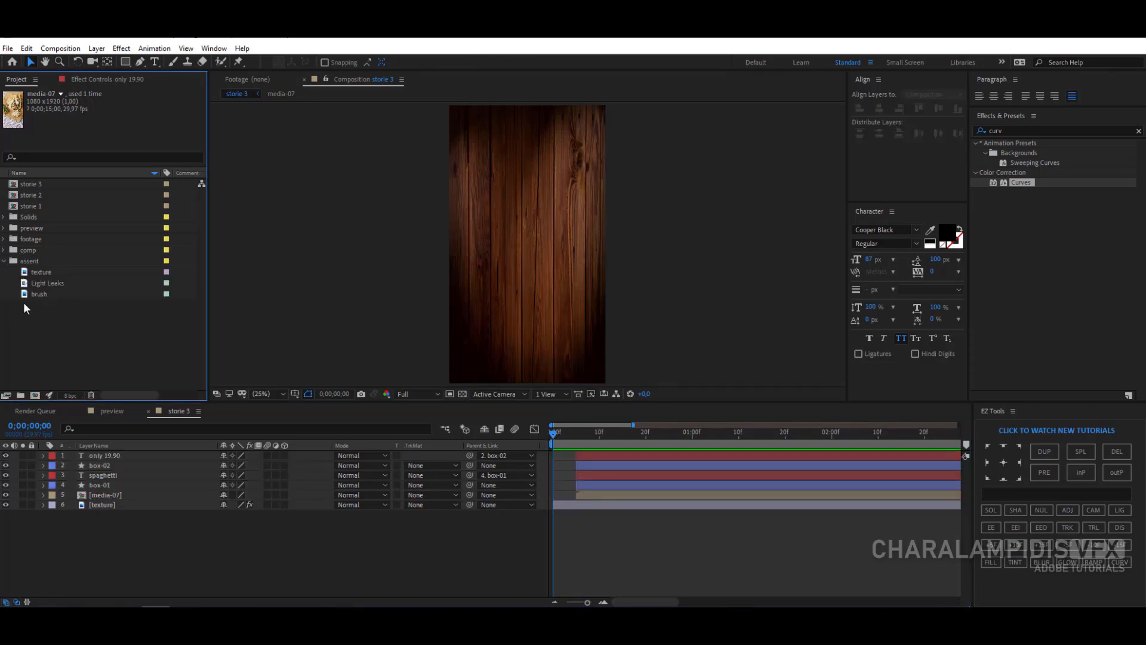
left_click(24, 262)
left_click(41, 294)
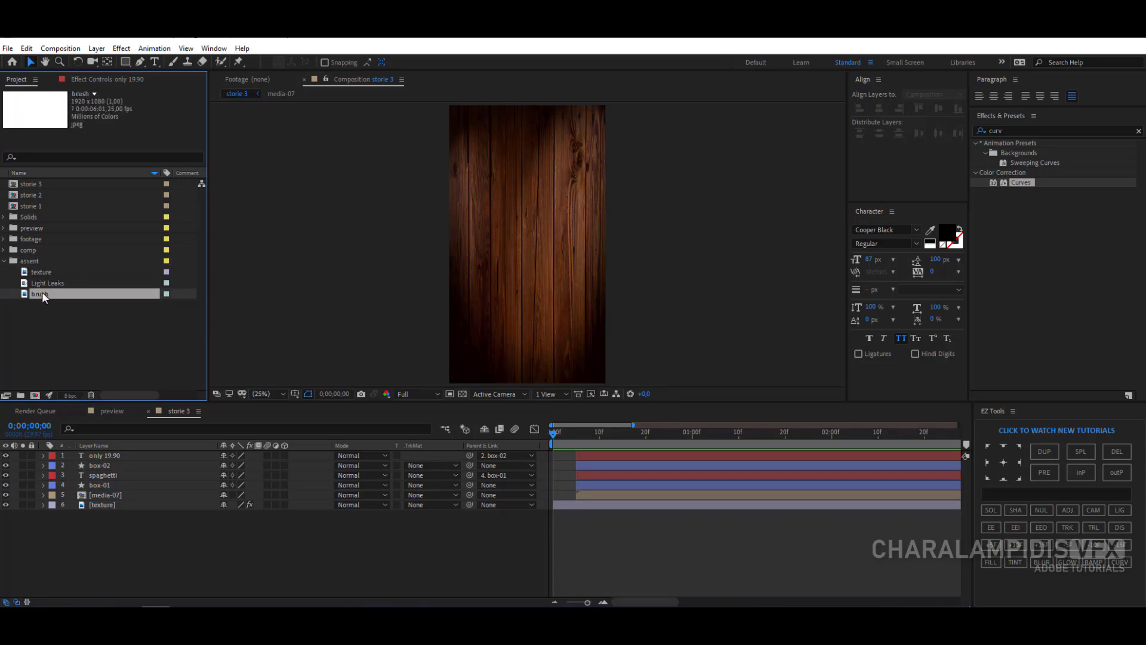
left_click_drag(41, 294, 94, 489)
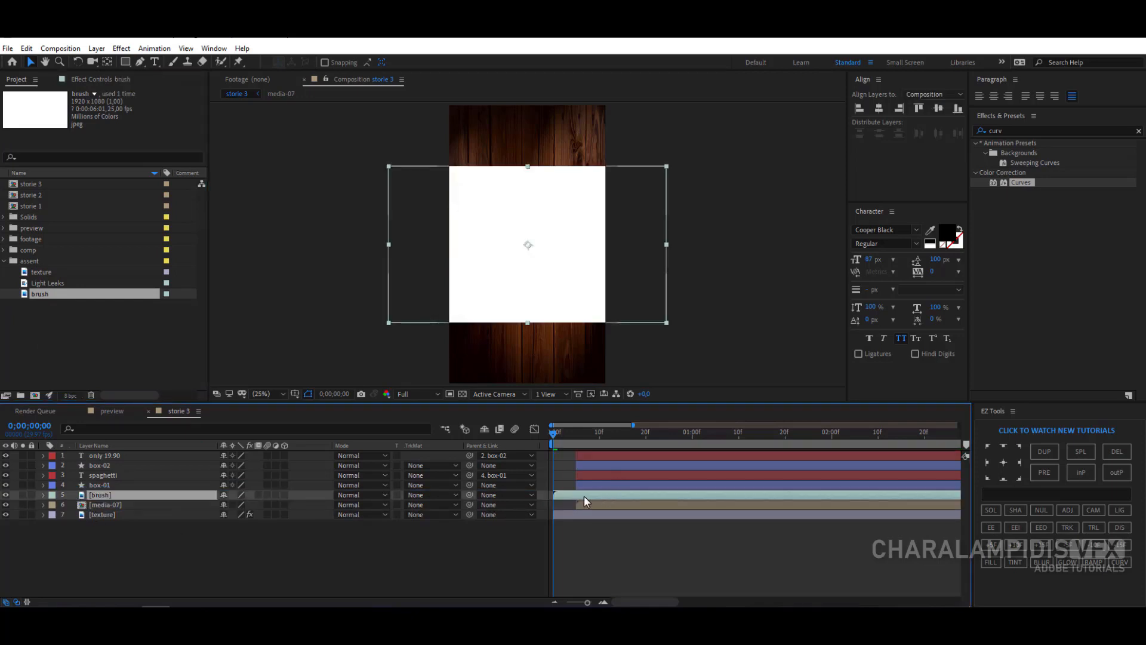
Step: Scale the brush layer to 181% and shift it to start together with the media-07 layer
key("s")
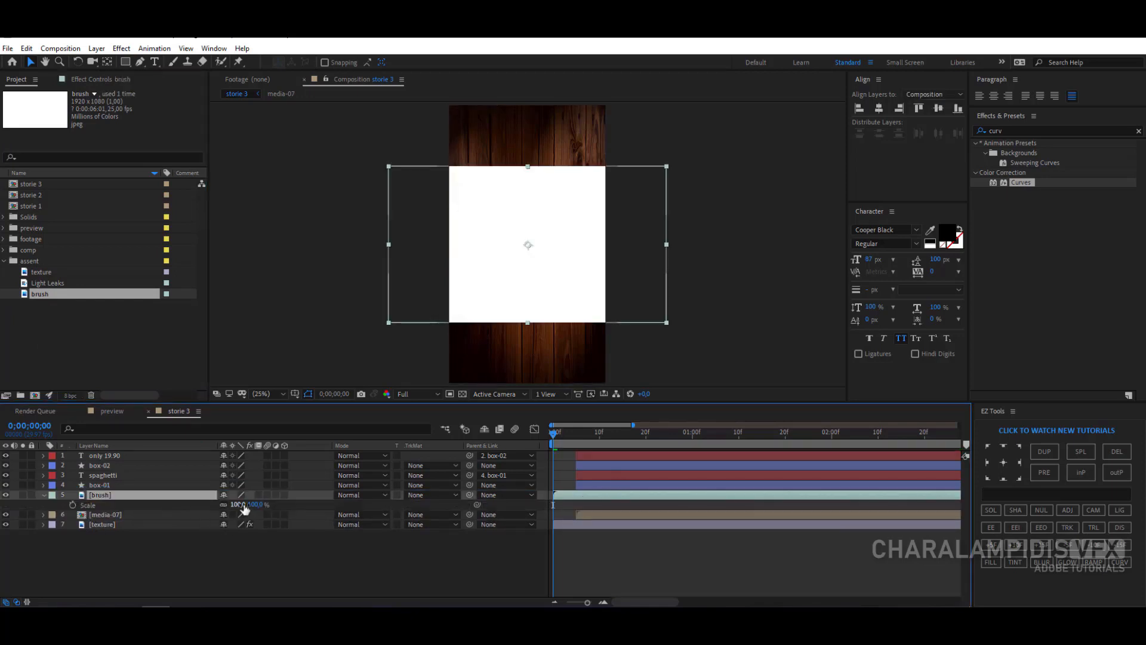
left_click_drag(244, 508, 305, 519)
left_click(589, 549)
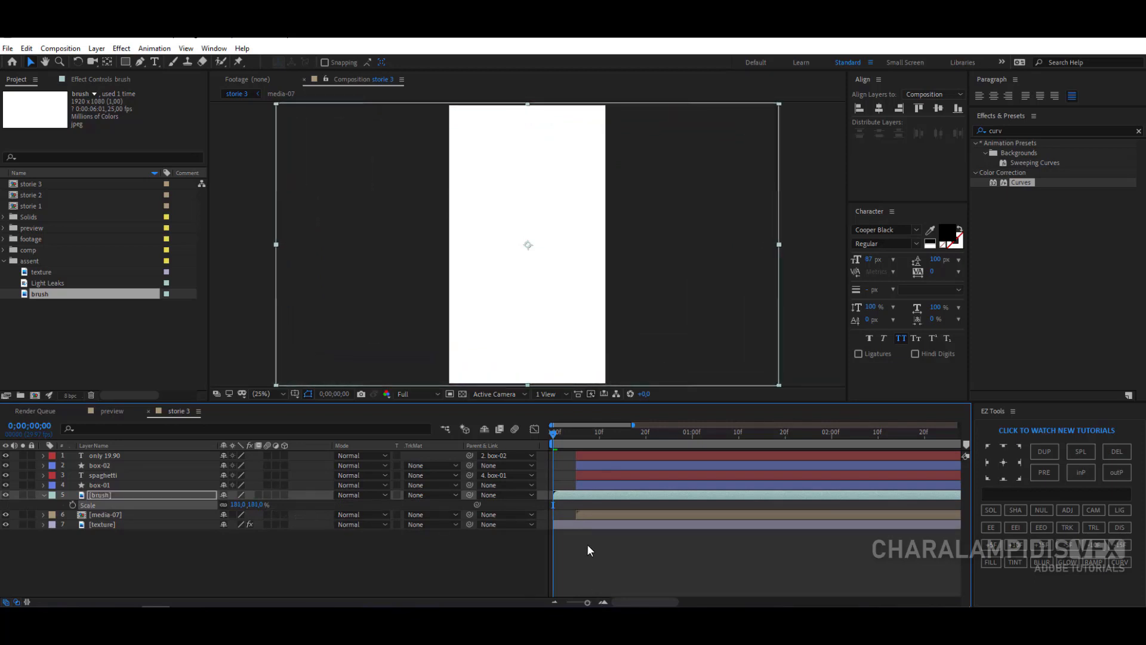
left_click_drag(580, 496, 603, 499)
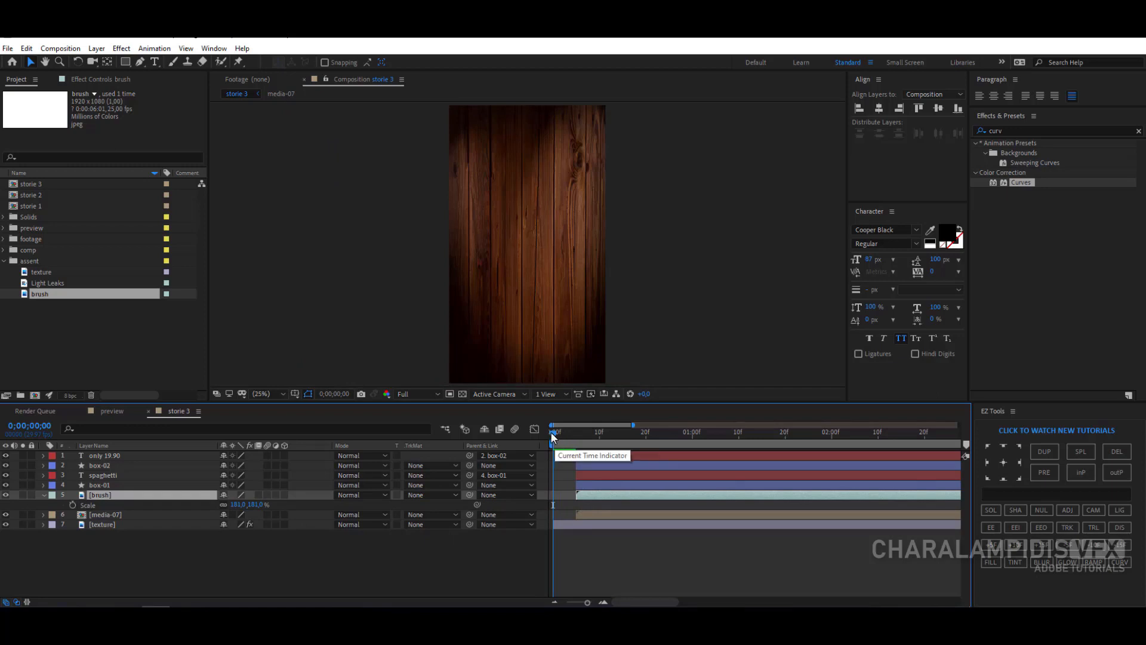
Step: Set the media-07 layer's track matte to Luma Inverted Matte using the brush layer, viewing the frame at 0;00;00;10
left_click_drag(555, 439, 601, 442)
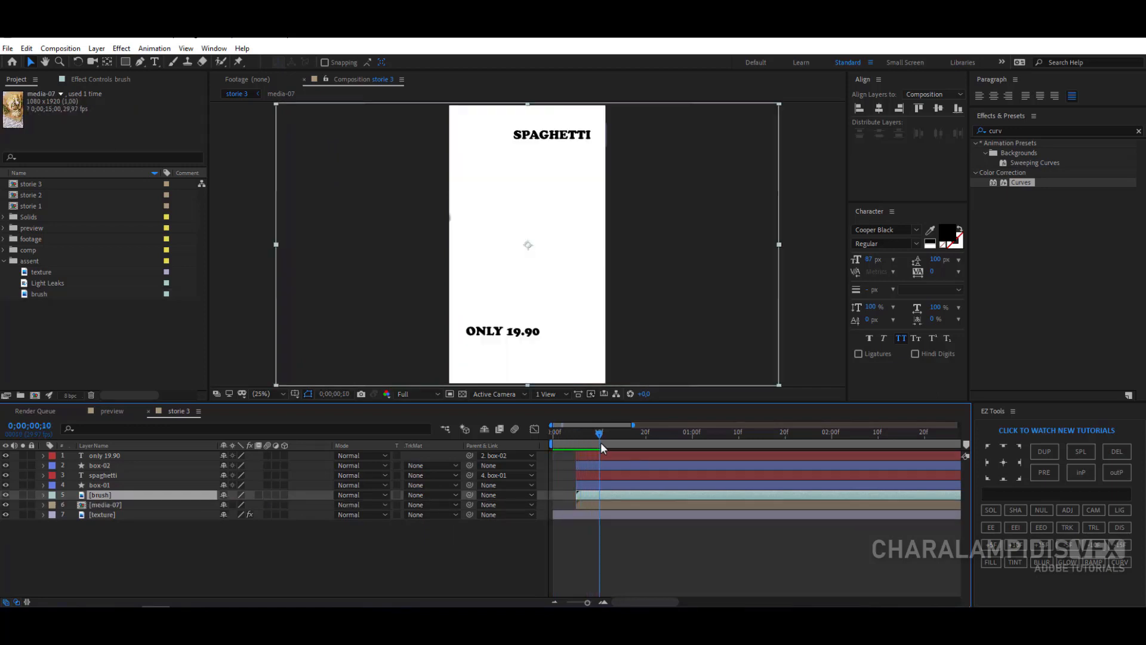
left_click(119, 505)
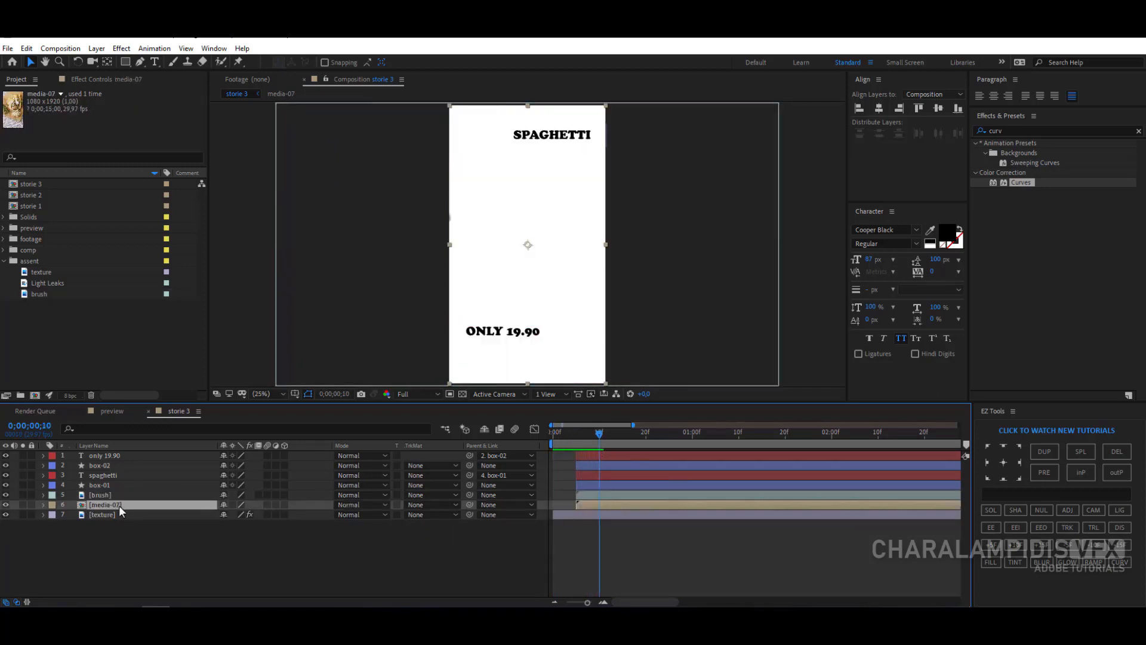
left_click(414, 504)
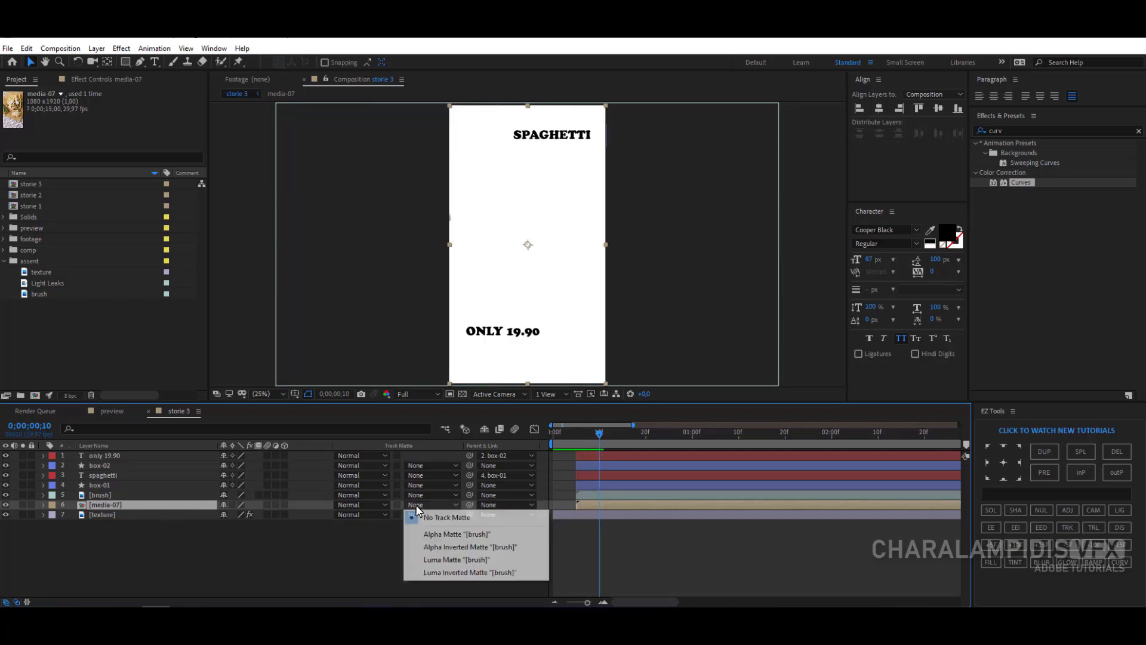
left_click(458, 572)
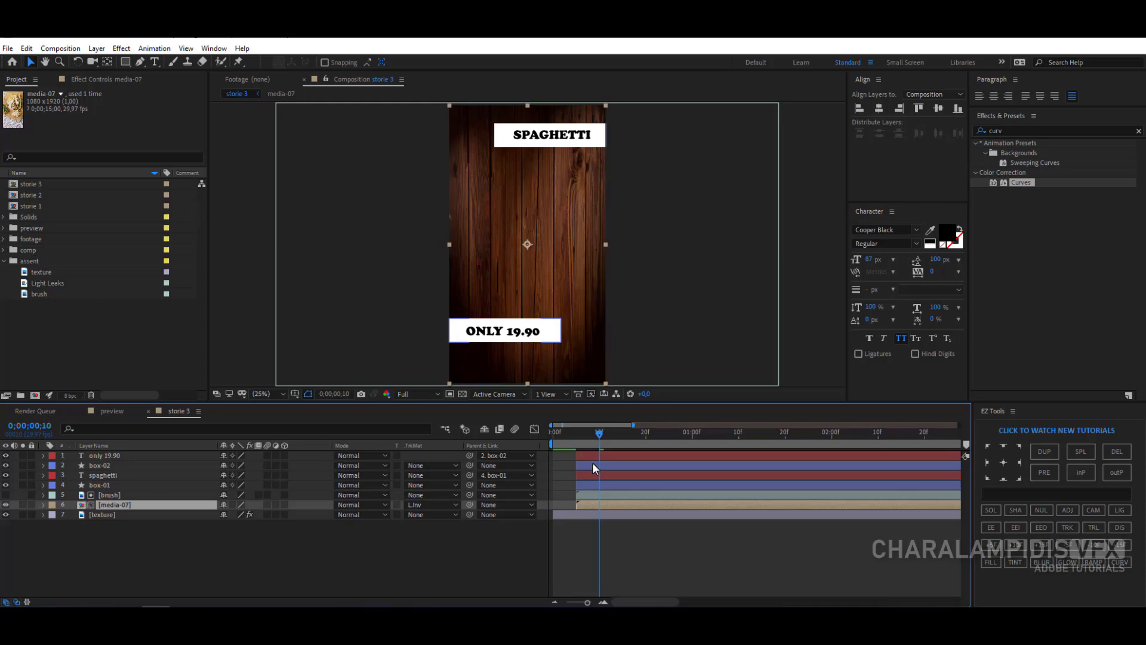
Step: Shift both text layers and both box layers together to start at 0;00;00;25
left_click_drag(599, 434, 769, 425)
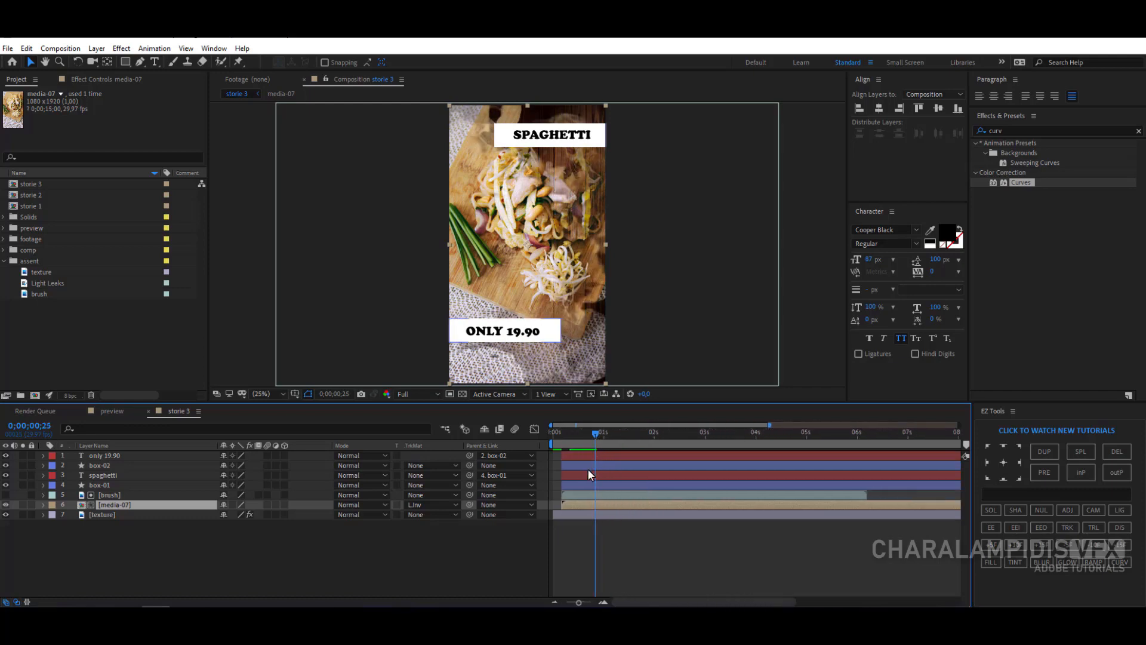
left_click(579, 485)
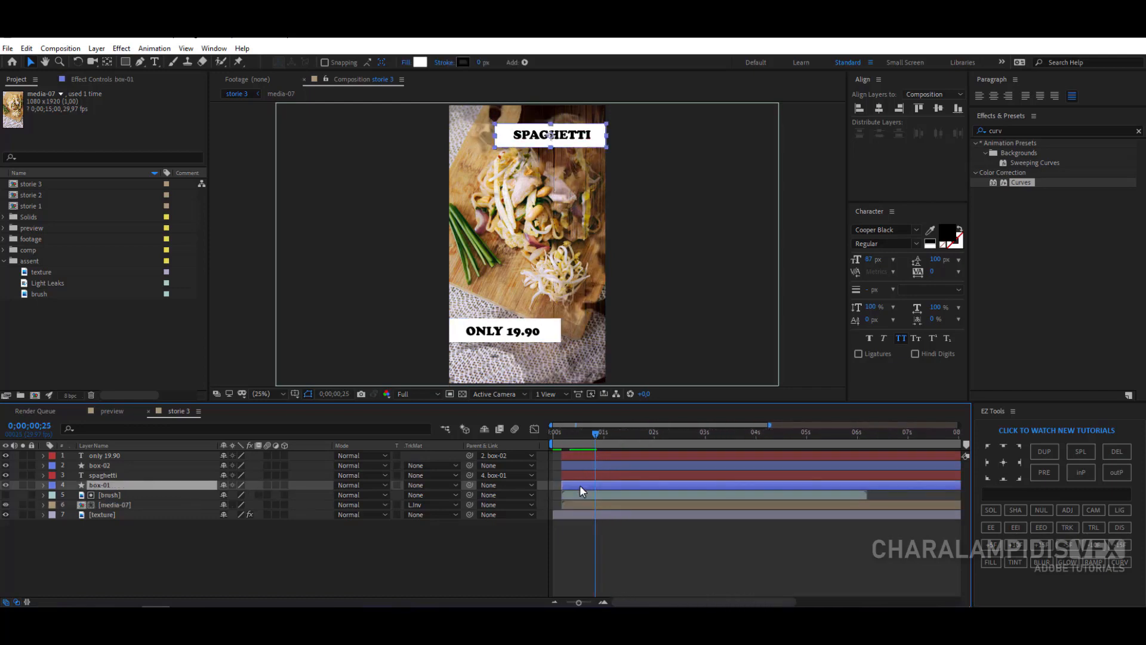
left_click(578, 454, "shift")
left_click_drag(585, 467, 621, 473)
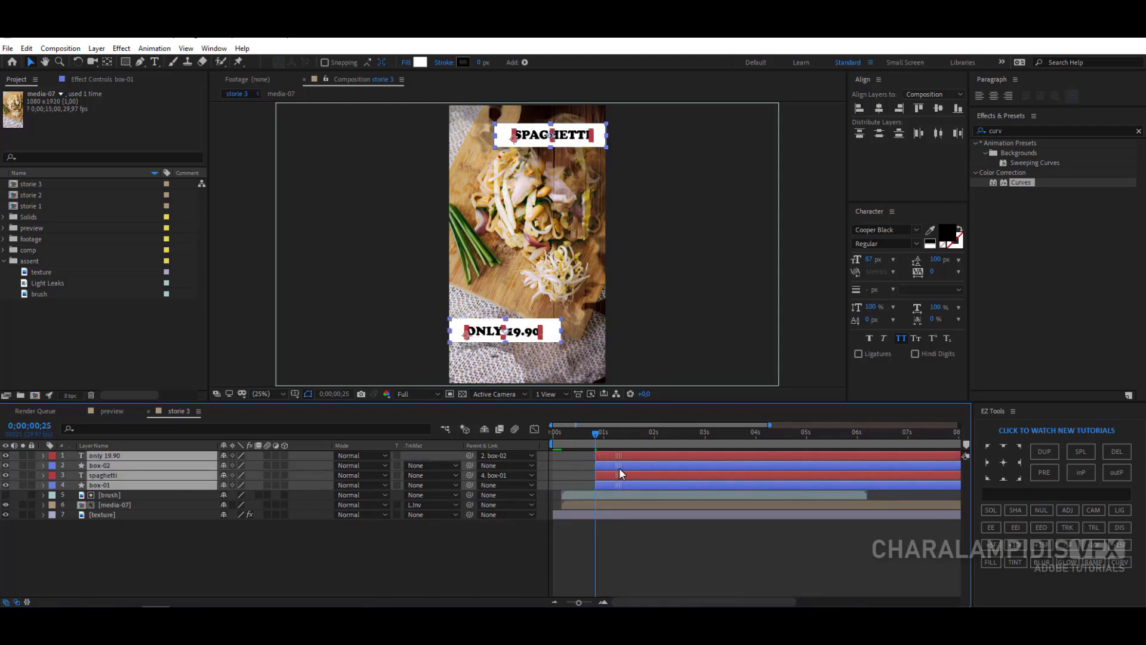
left_click(371, 564)
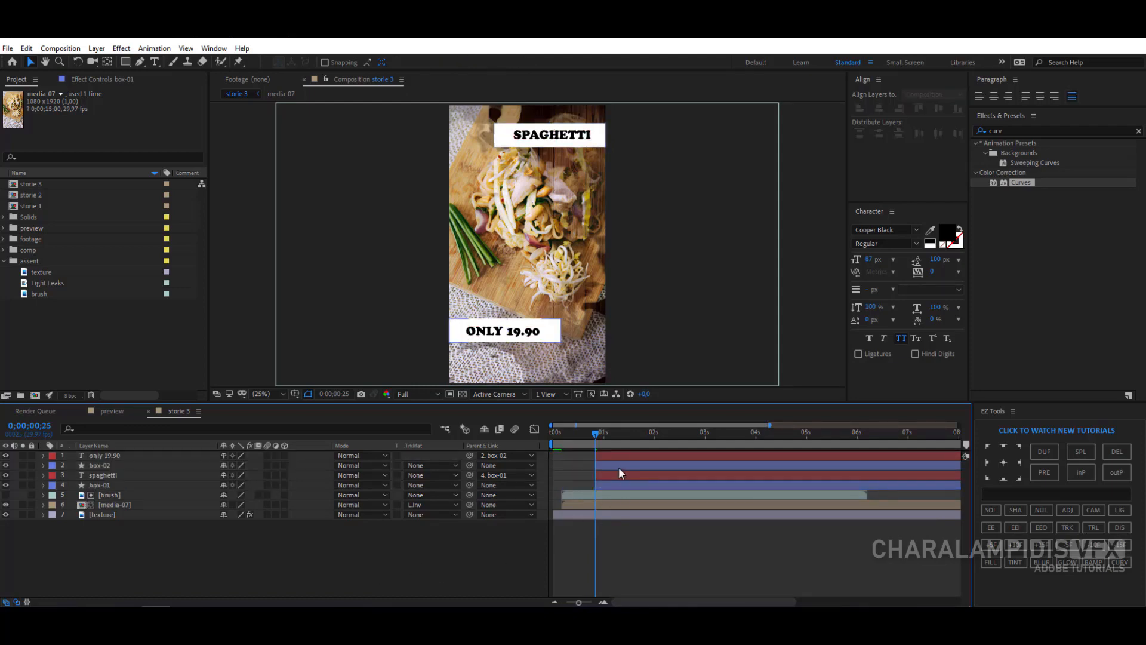
Step: Add Position keyframes to box-01 and box-02 at 0;00;01;05, ten frames after the layers start
left_click(619, 467)
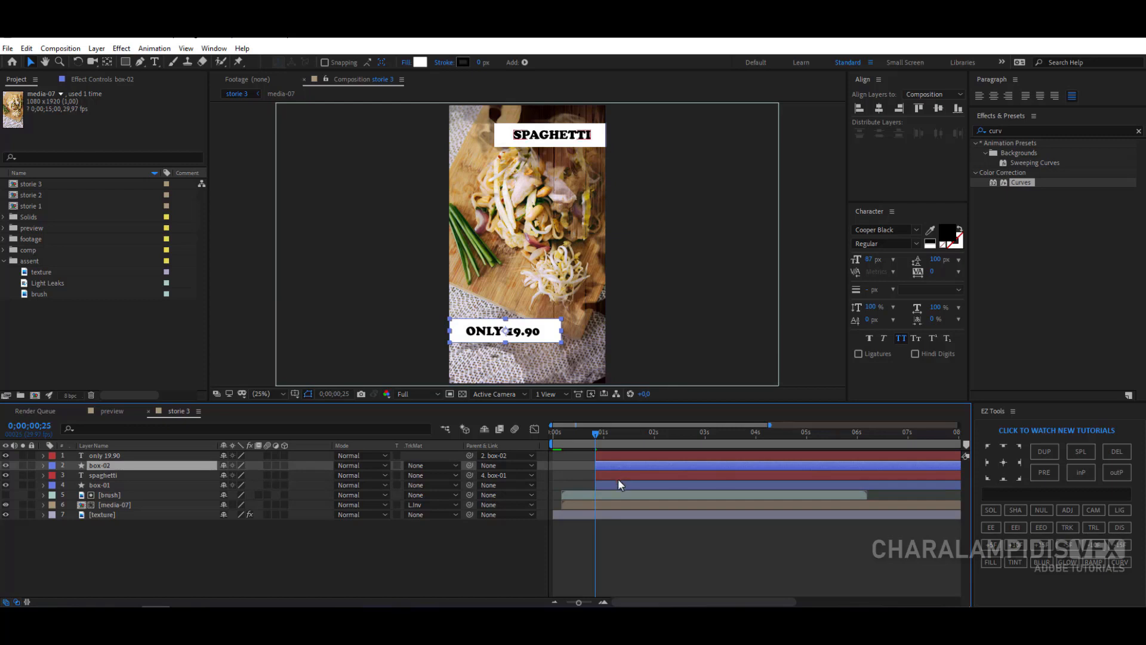
left_click(618, 485, "ctrl")
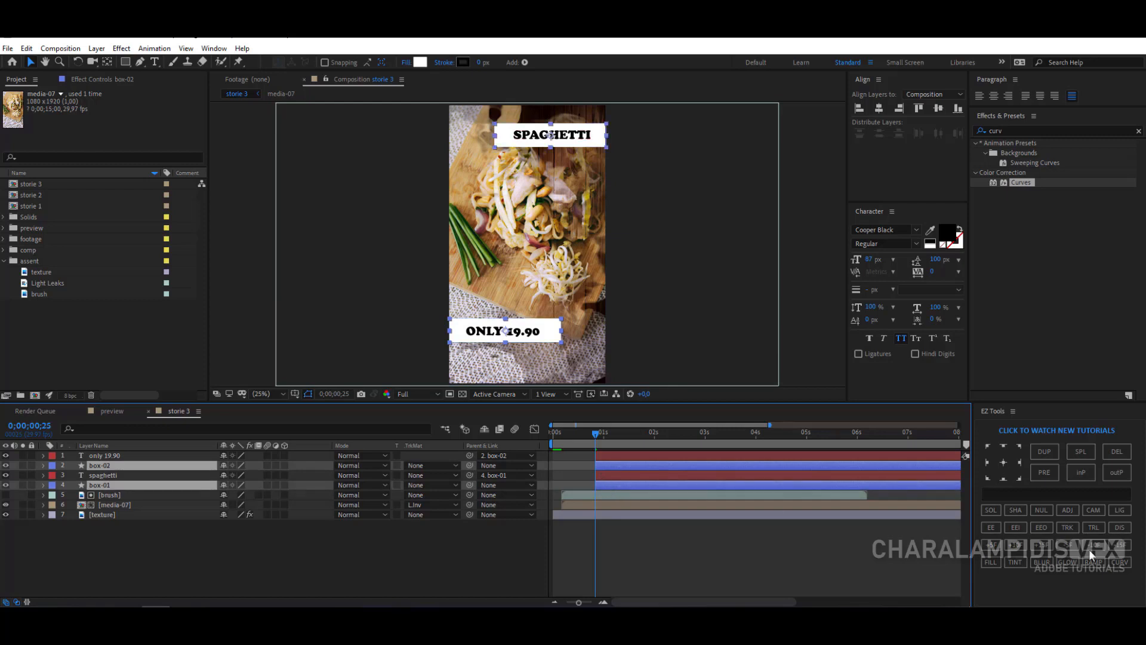
left_click(1021, 546)
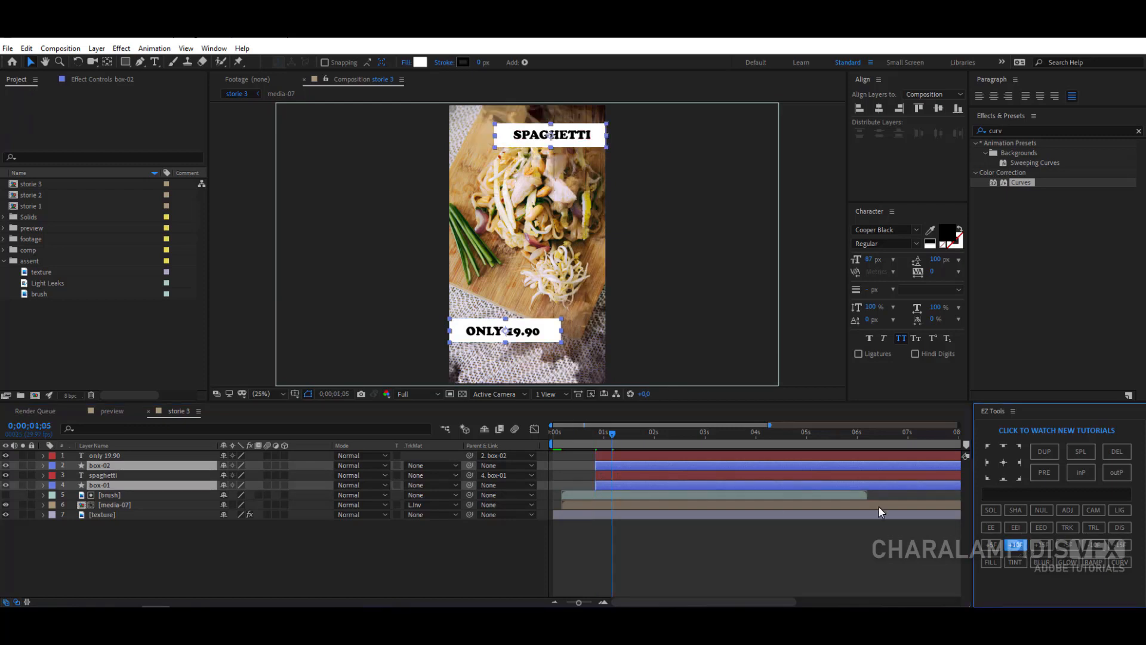
key("p")
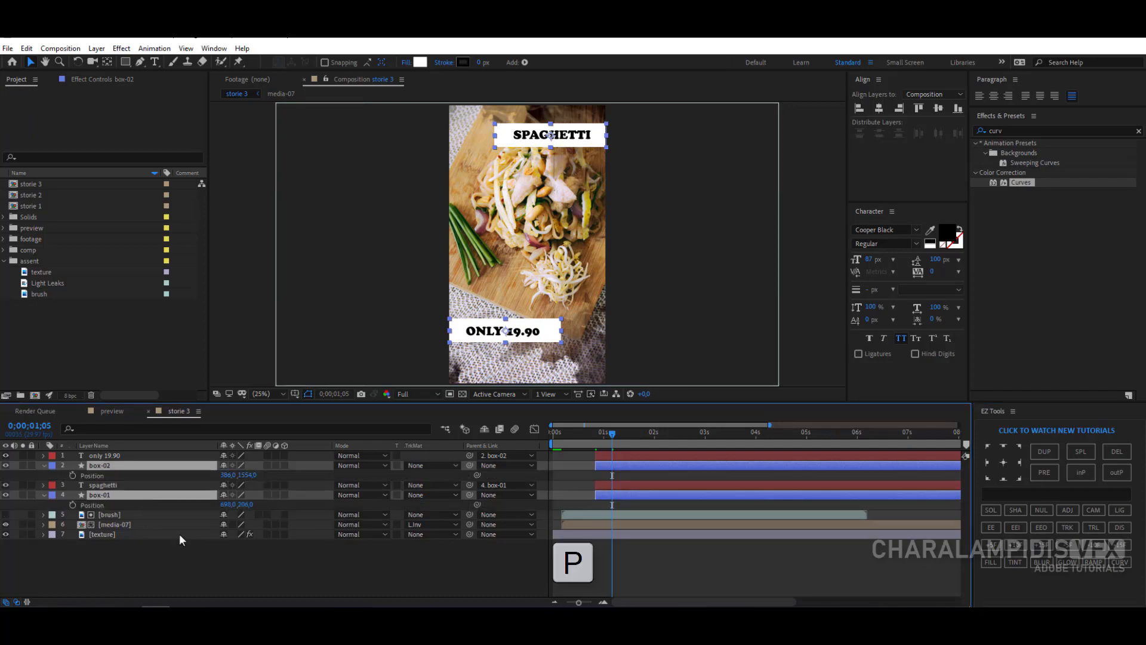
left_click(73, 475)
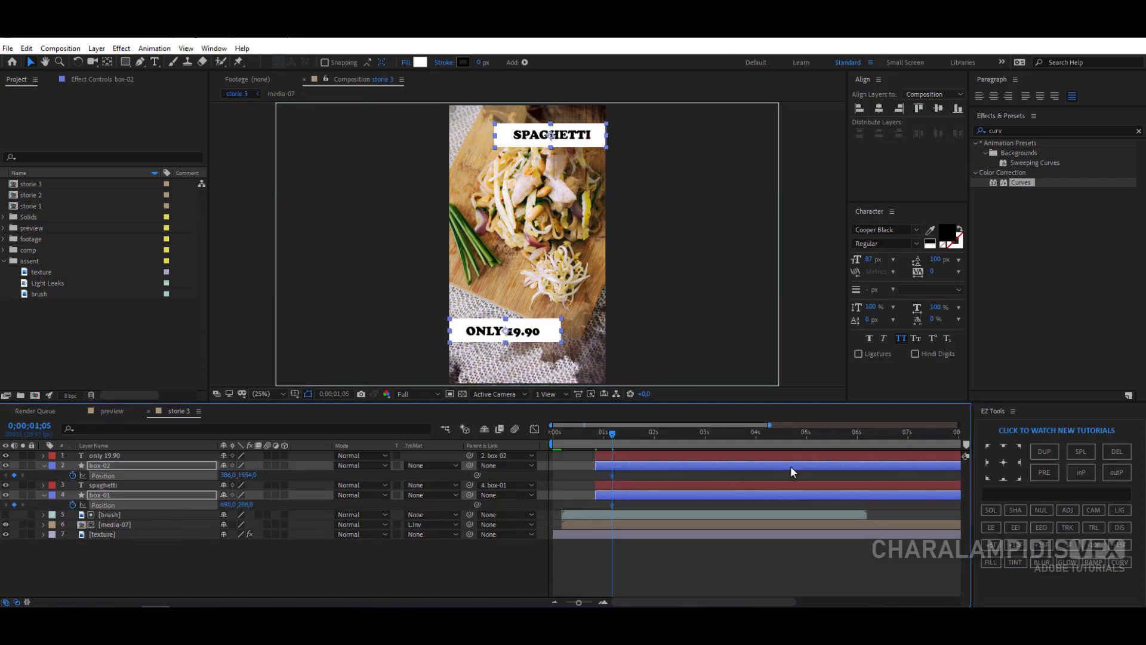
Step: At 0;00;00;25, set box-02's Position X to about -401 and box-01's to 1469, placing them just outside opposite frame edges
left_click_drag(611, 437, 594, 439)
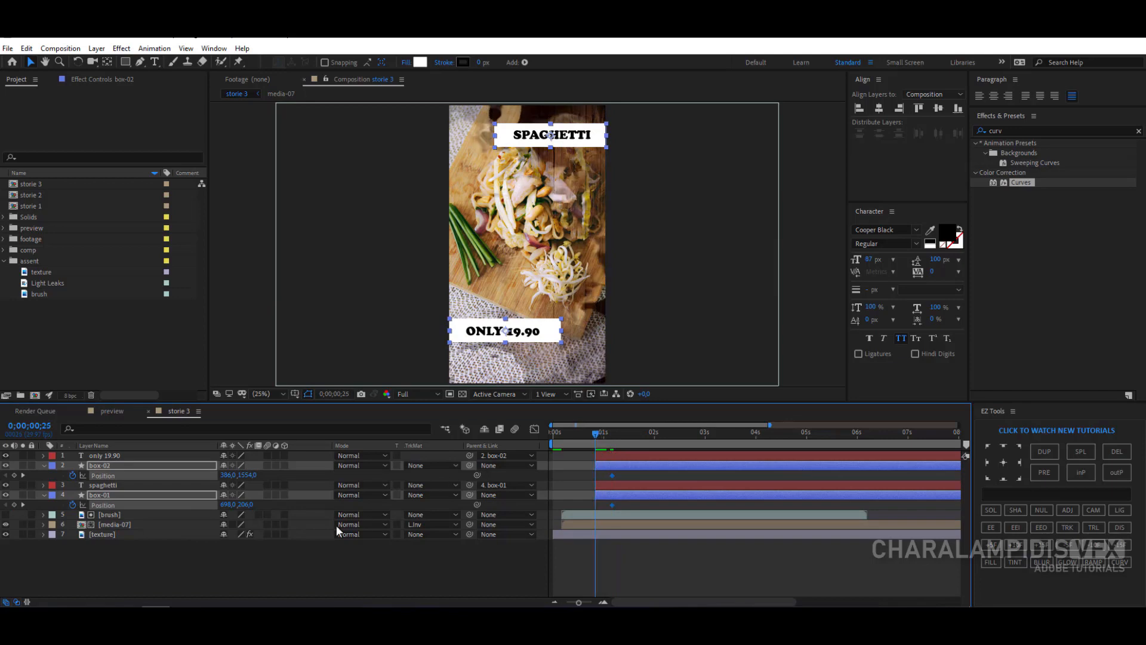
left_click(266, 540)
left_click(93, 465)
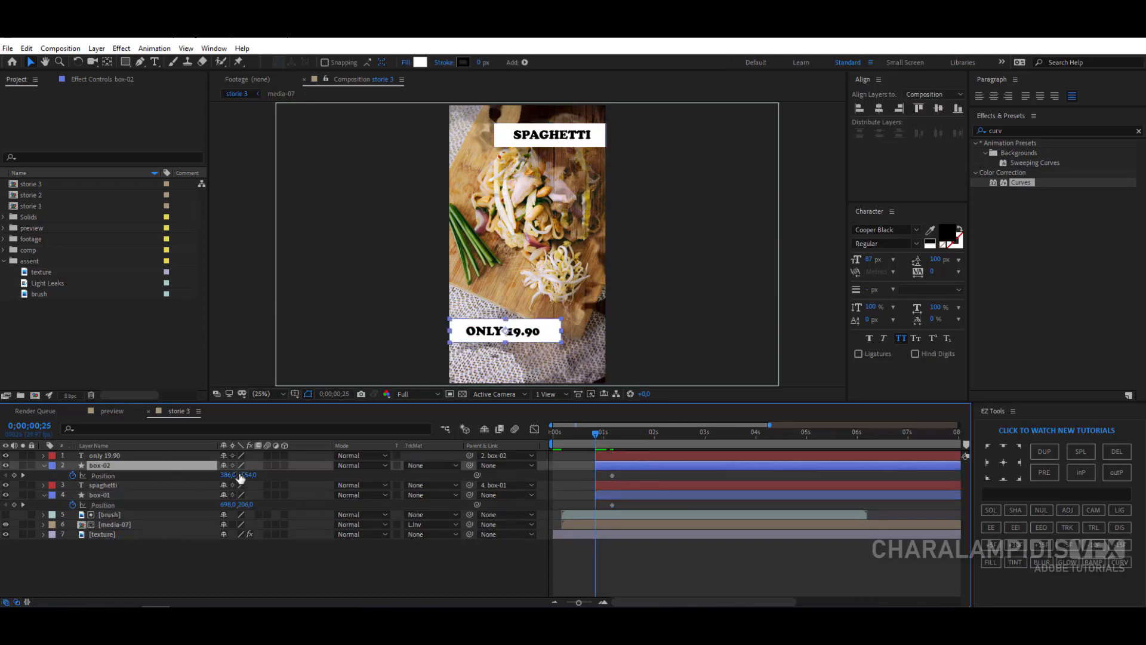
left_click_drag(239, 475, 226, 487)
left_click_drag(36, 465, 1, 465)
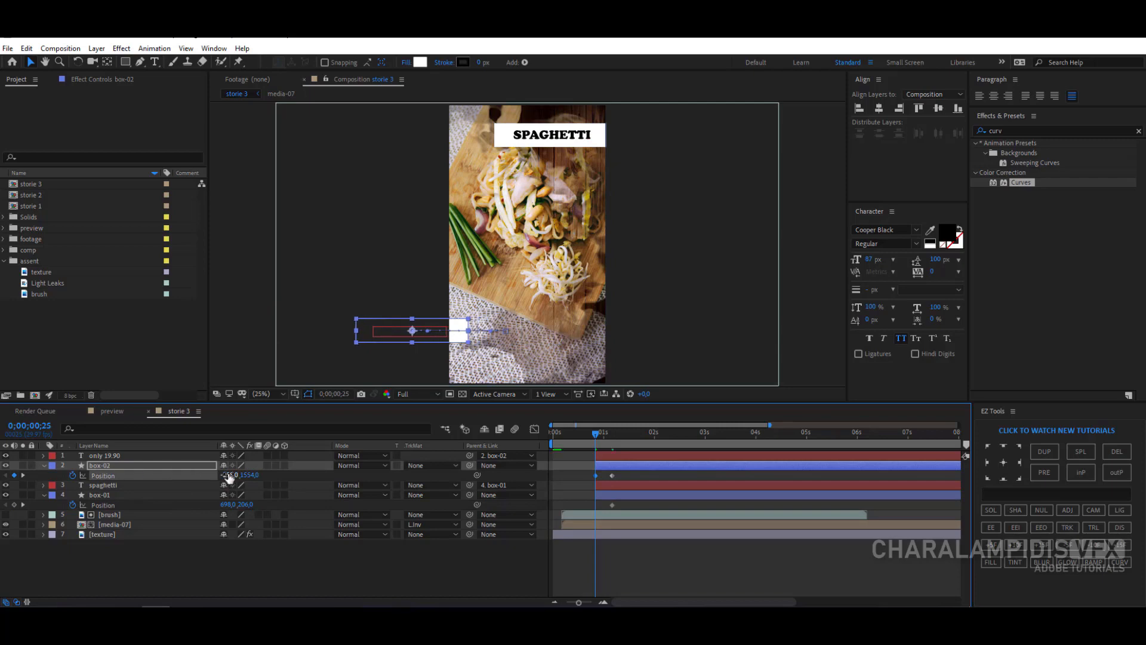
left_click_drag(227, 476, 157, 475)
left_click_drag(226, 506, 681, 512)
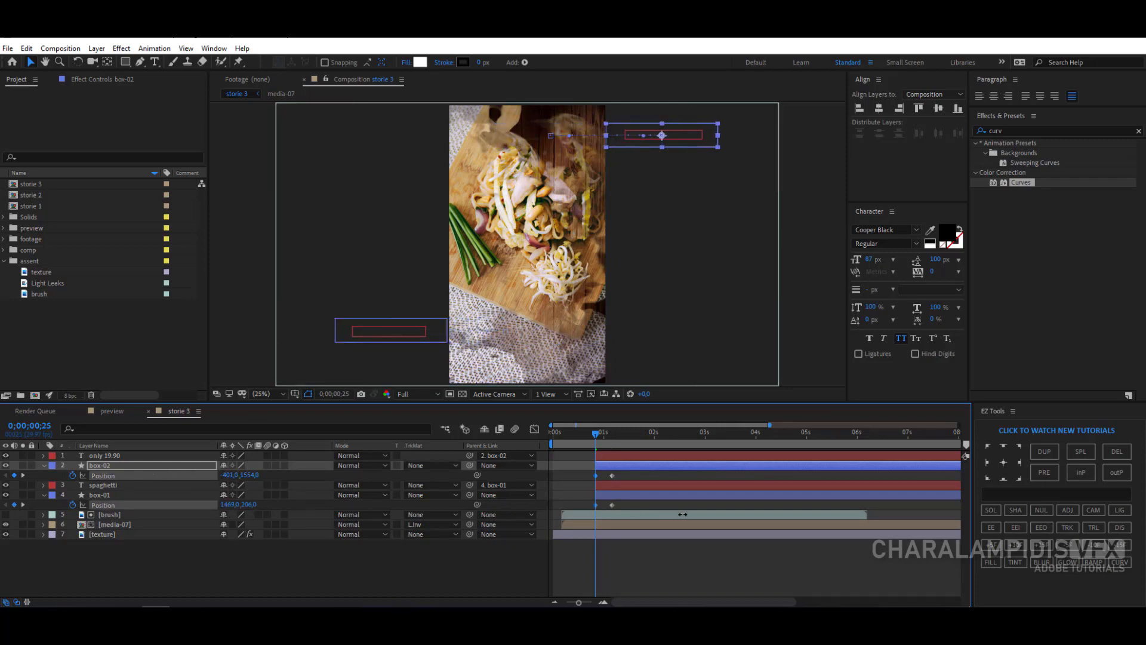
Step: Apply Easy Ease to all four Position keyframes of box-01 and box-02
left_click(604, 496)
left_click_drag(631, 480, 585, 507)
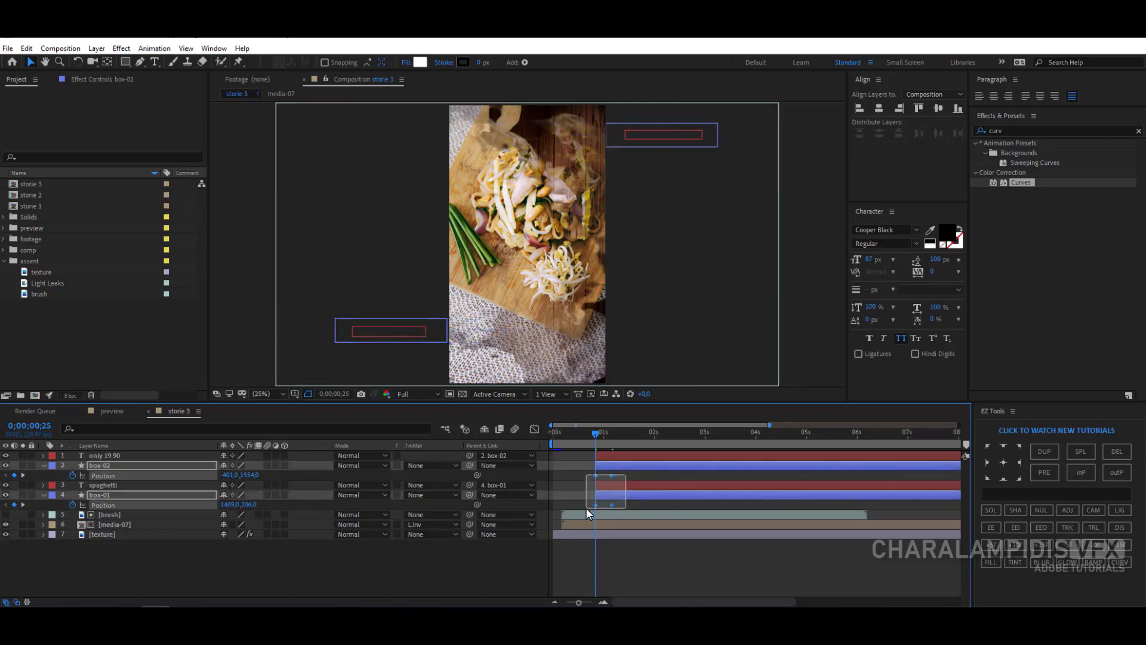
key("F9")
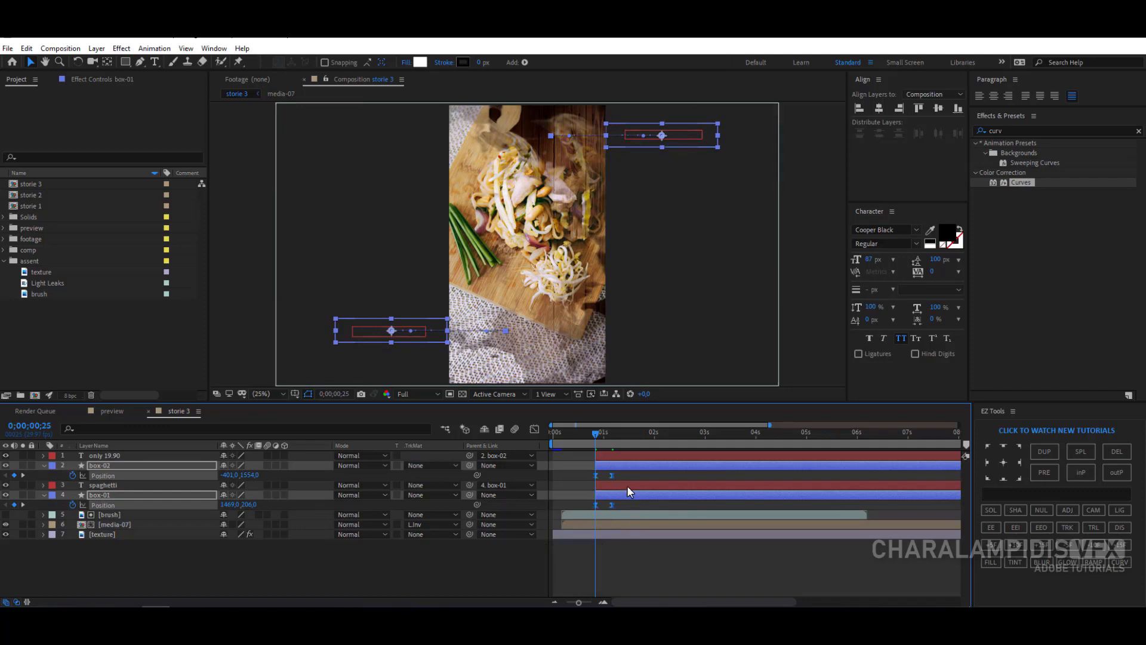
Step: Shift both Position keyframes of box-02 about four frames later, preview the slide-in to 0;00;01;09, and collapse the layer
left_click(625, 476)
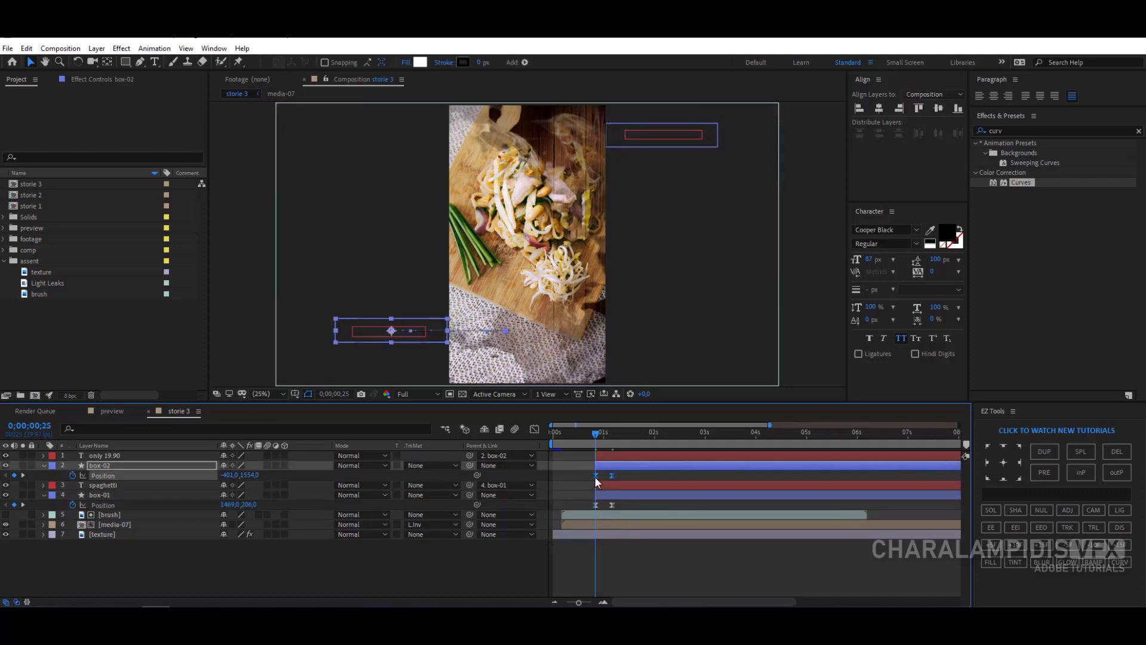
left_click_drag(598, 476, 603, 476)
left_click_drag(594, 435, 619, 447)
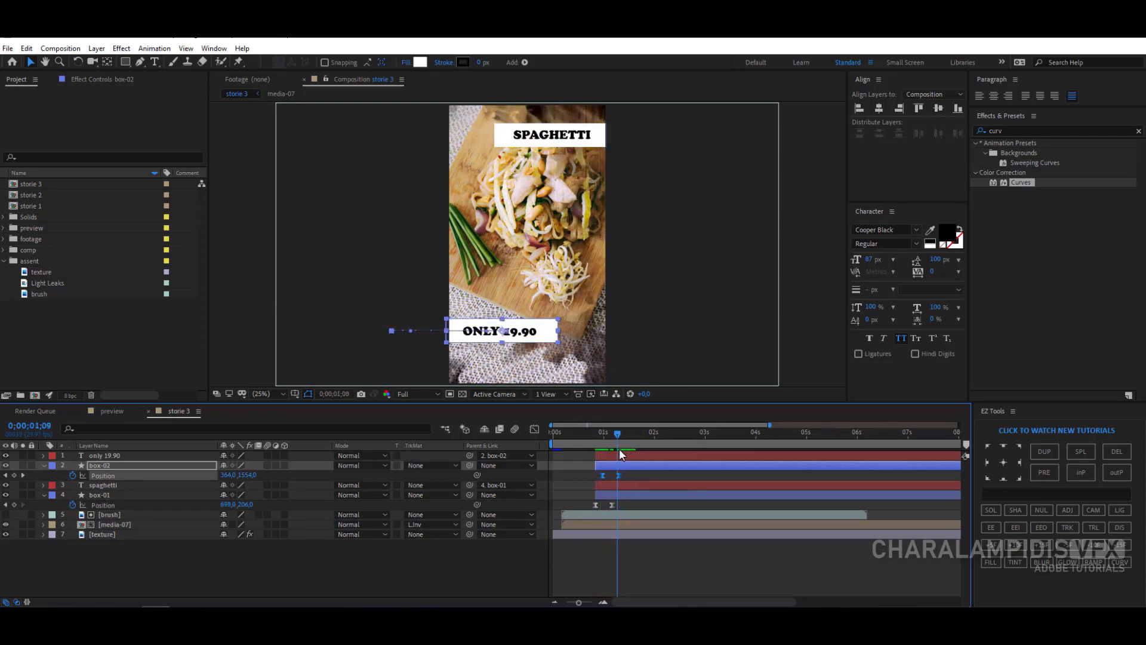
left_click(45, 466)
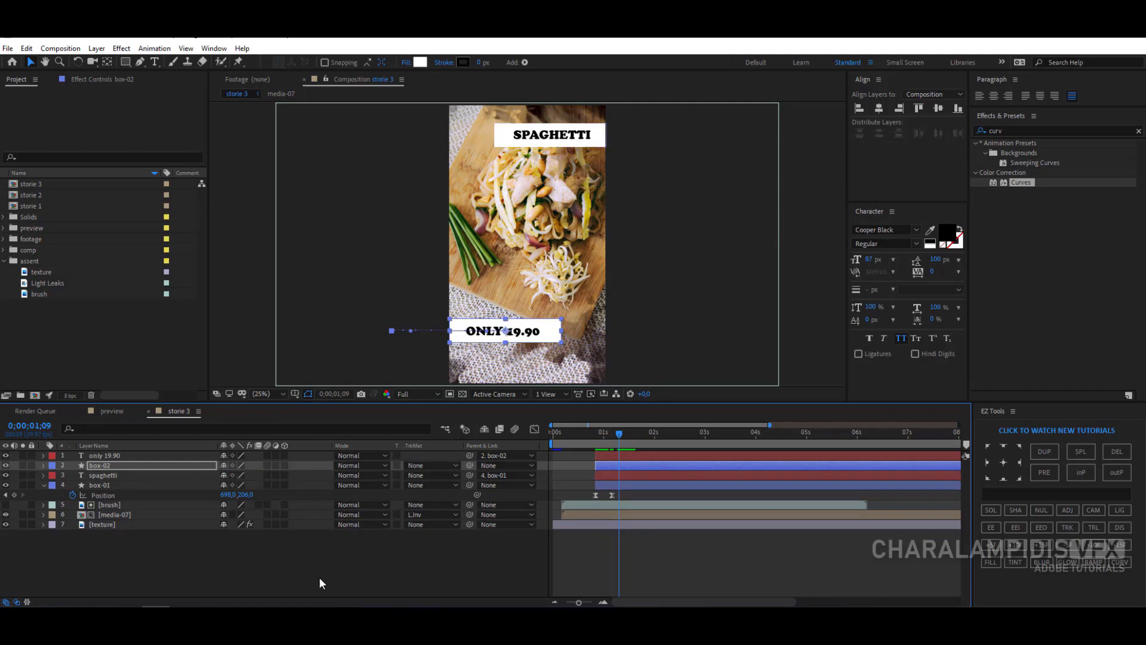
left_click(310, 576)
Step: Duplicate the brush layer, place the copy at the top of the layer stack, and shift it to start at about 4.8 seconds
left_click_drag(769, 428, 1015, 421)
left_click(624, 504)
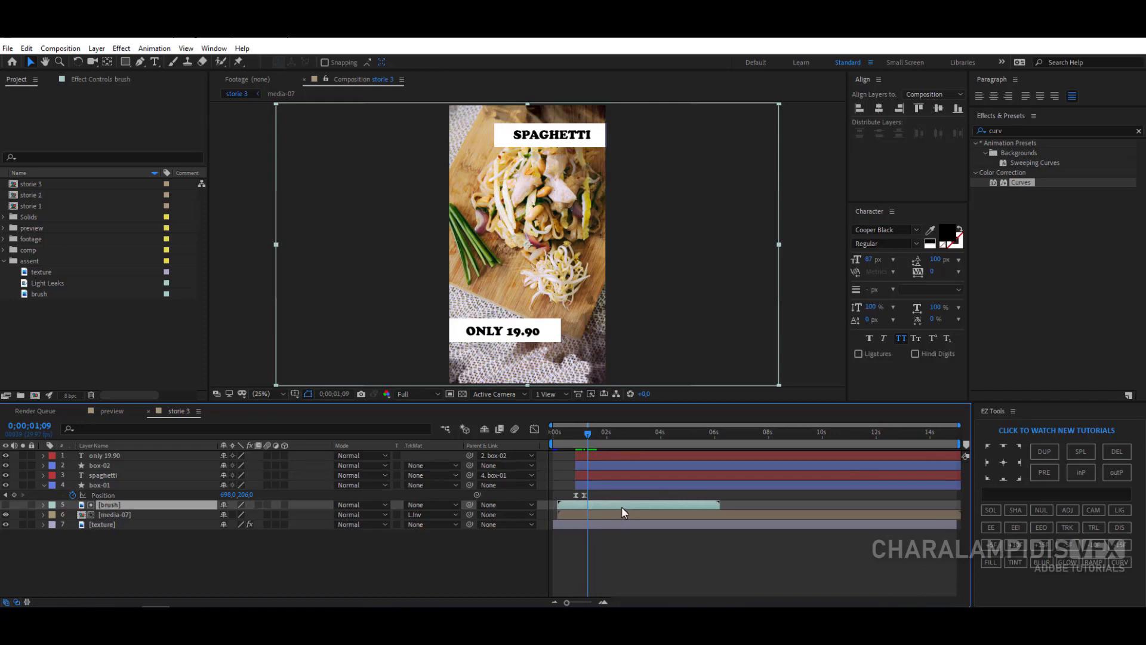
left_click(26, 49)
left_click(68, 199)
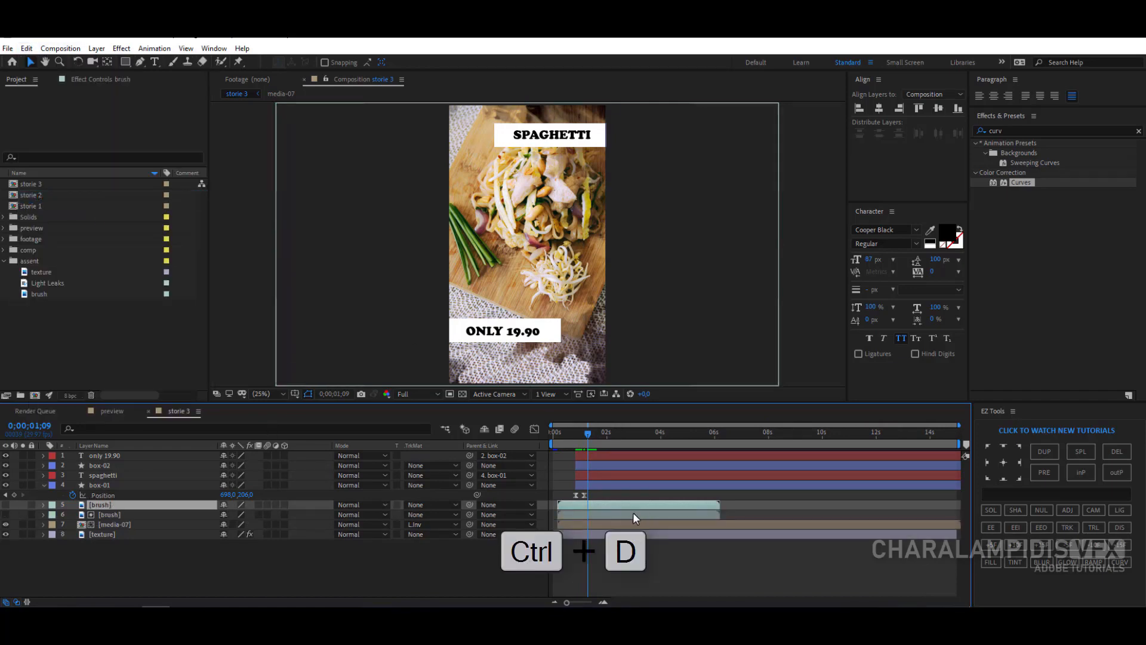
left_click_drag(633, 506, 668, 504)
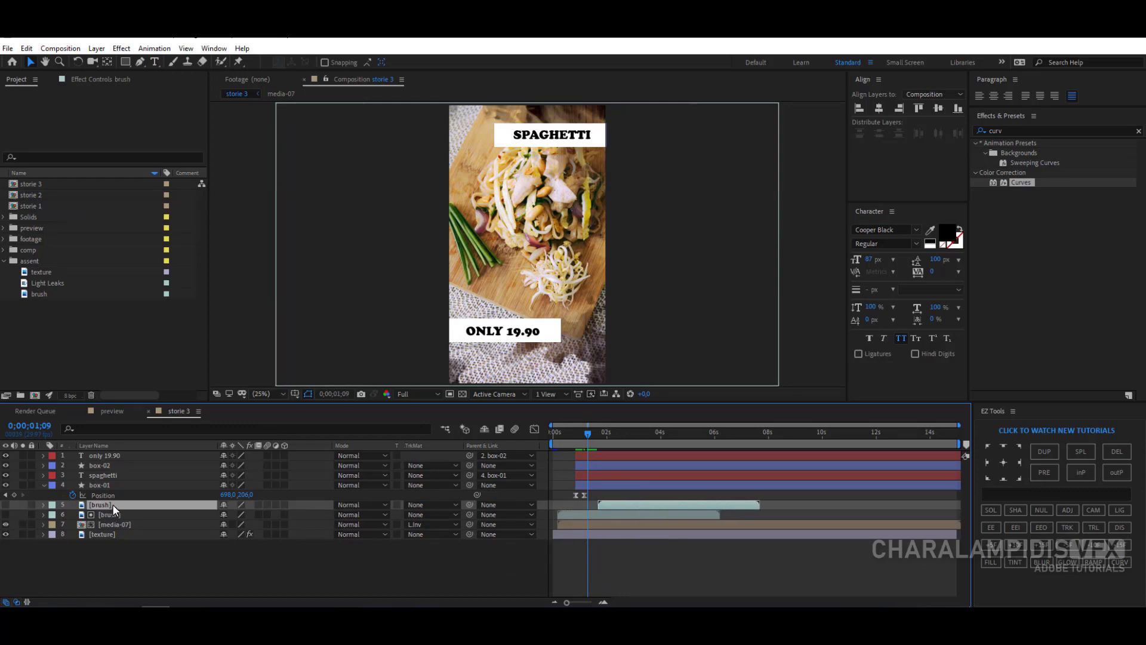
mouse_move(112, 503)
left_mouse_down()
mouse_move(120, 454)
mouse_move(131, 453)
left_mouse_up()
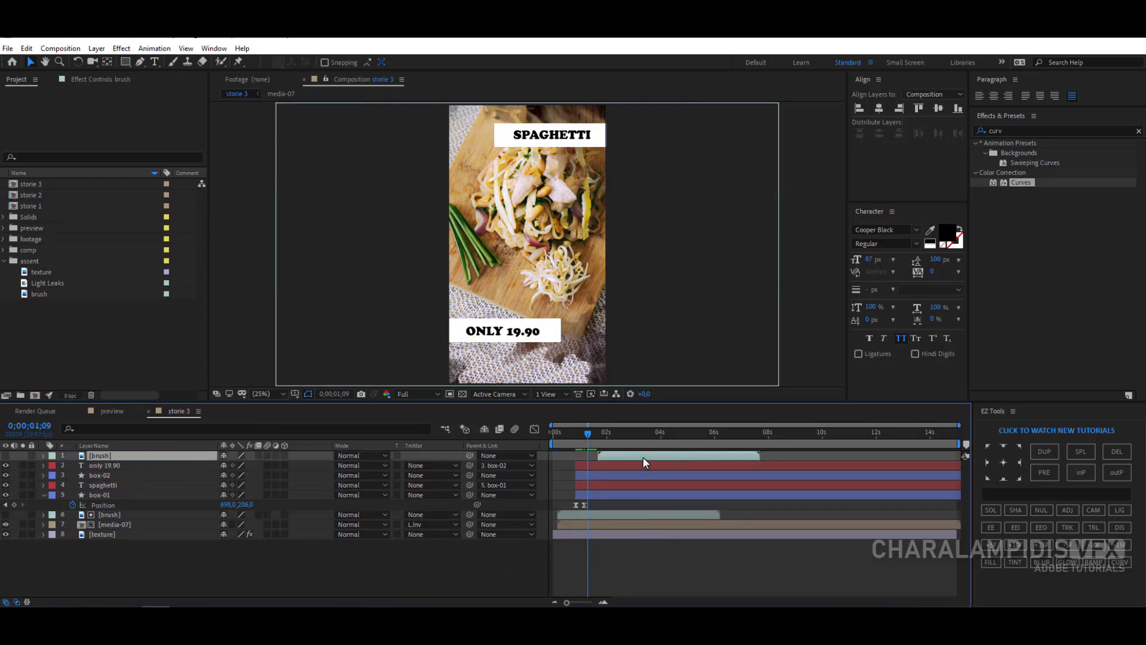
left_click_drag(643, 457, 726, 460)
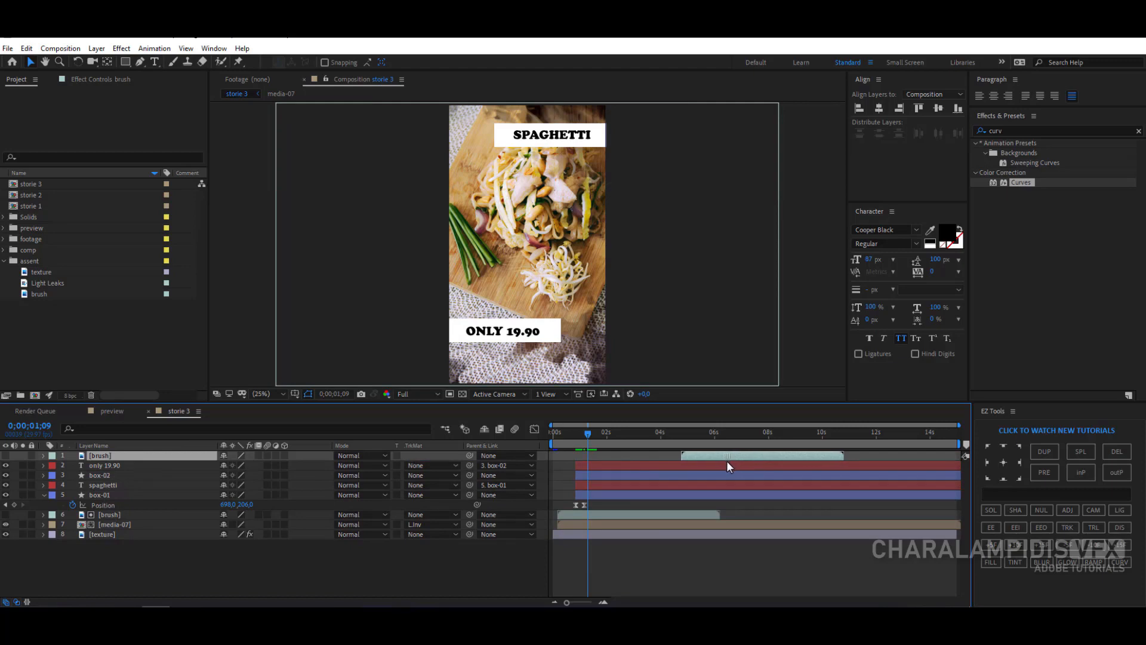
Step: Add media-08 directly below the duplicated brush with the same start time and set its track matte to Luma Inverted Matte, viewing 0;00;05;27
left_click_drag(670, 432, 713, 451)
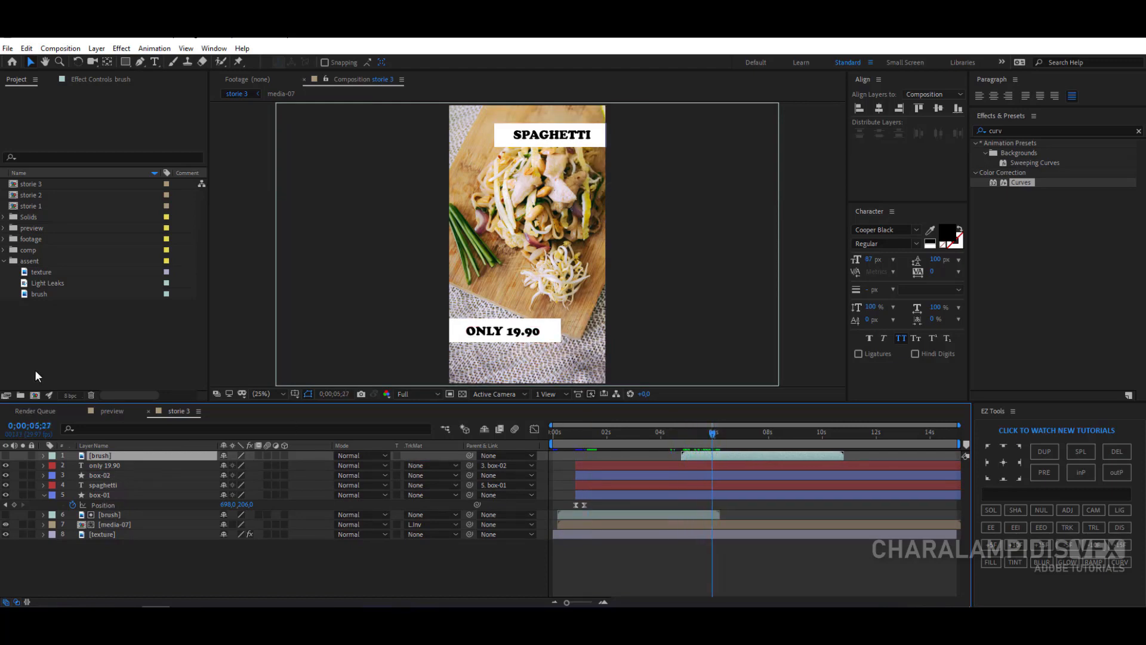
left_click(4, 250)
left_click(15, 260)
left_click(56, 283)
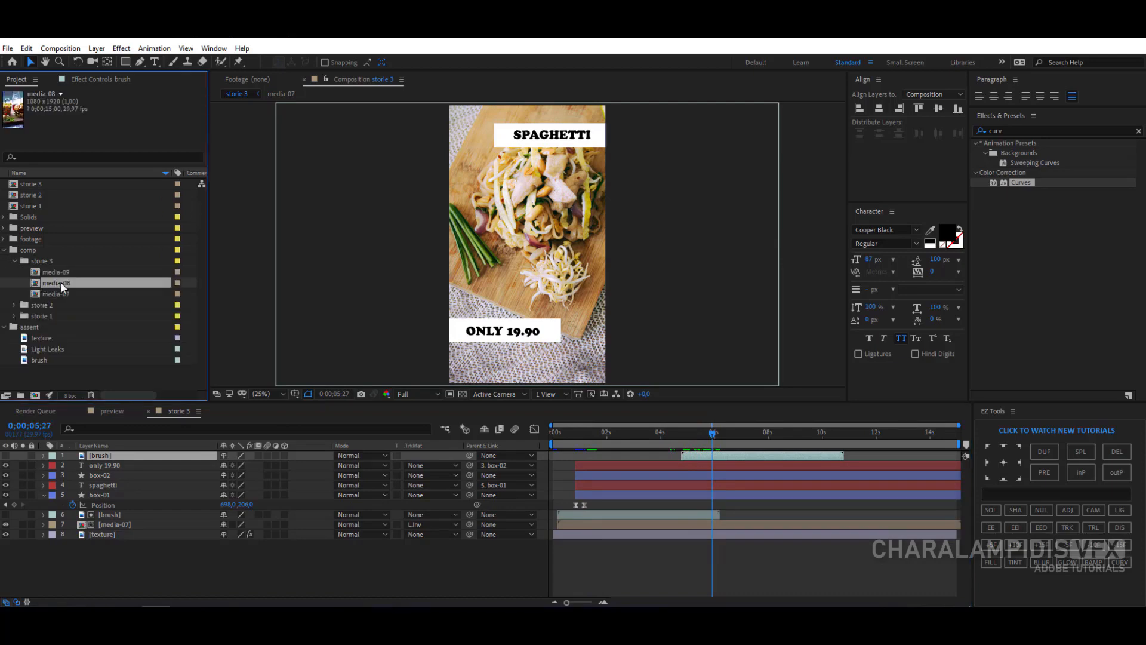
left_click_drag(55, 283, 724, 466)
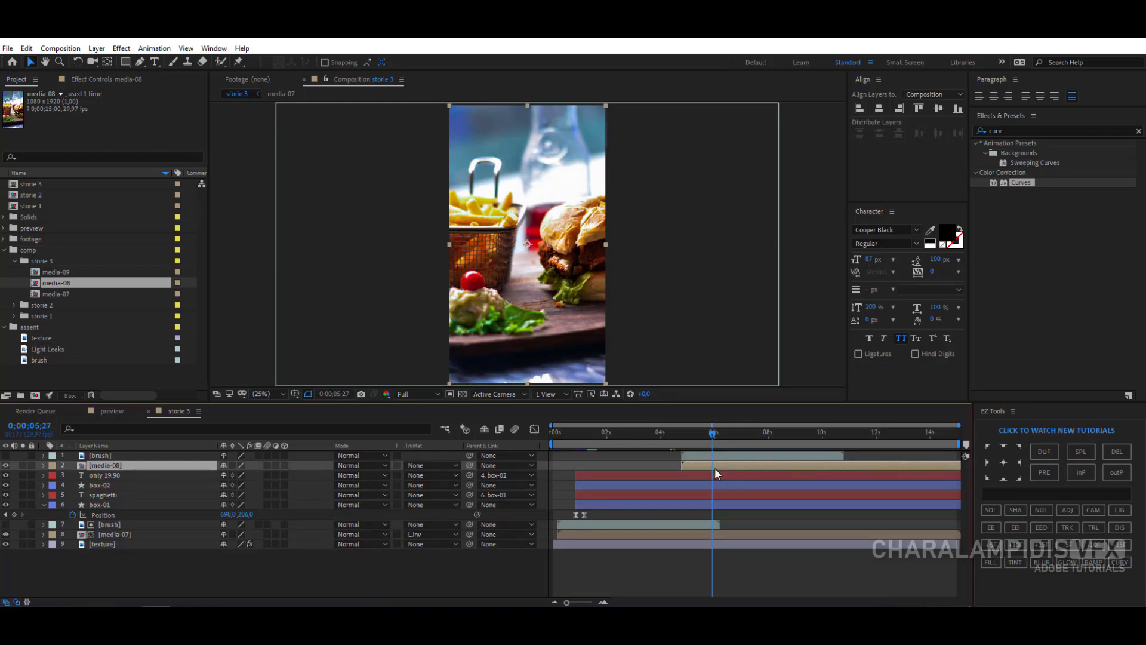
left_click(435, 465)
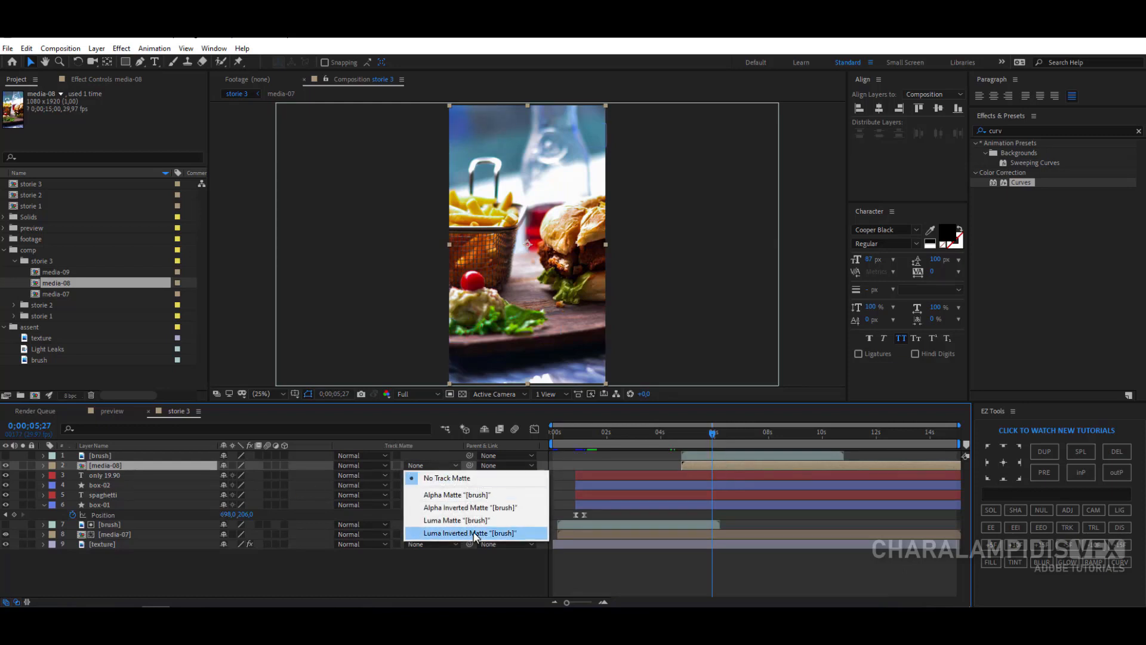
left_click(454, 534)
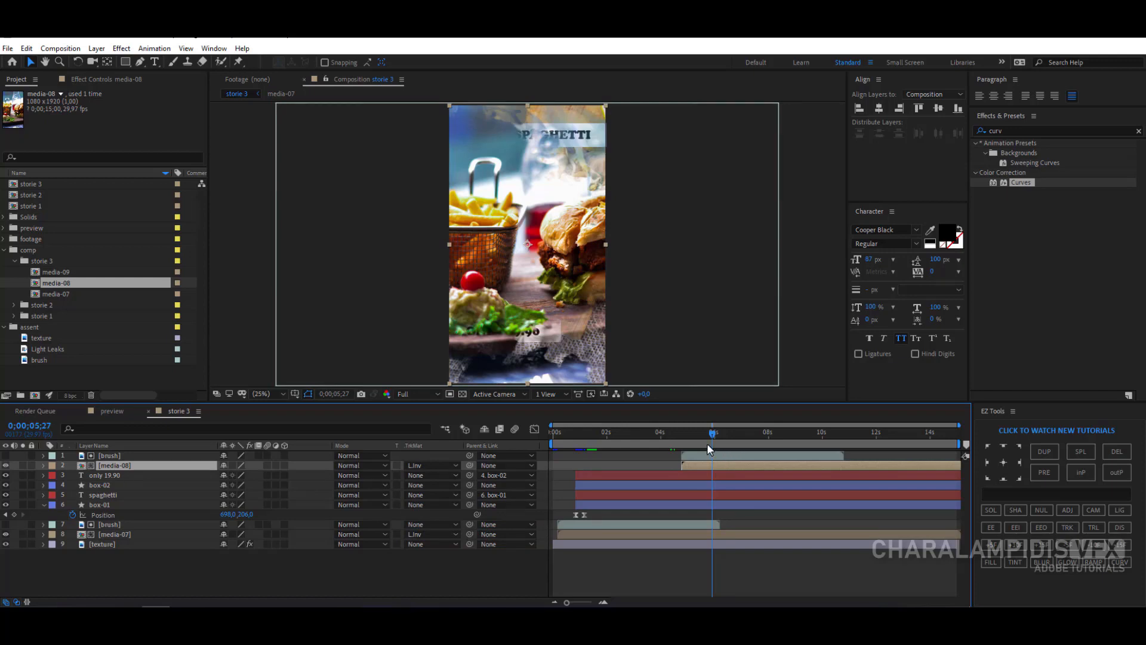
Step: Duplicate both text layers and both box layers, move the copies above the top brush layer, and start them at 0;00;07;04
left_click_drag(693, 438, 744, 450)
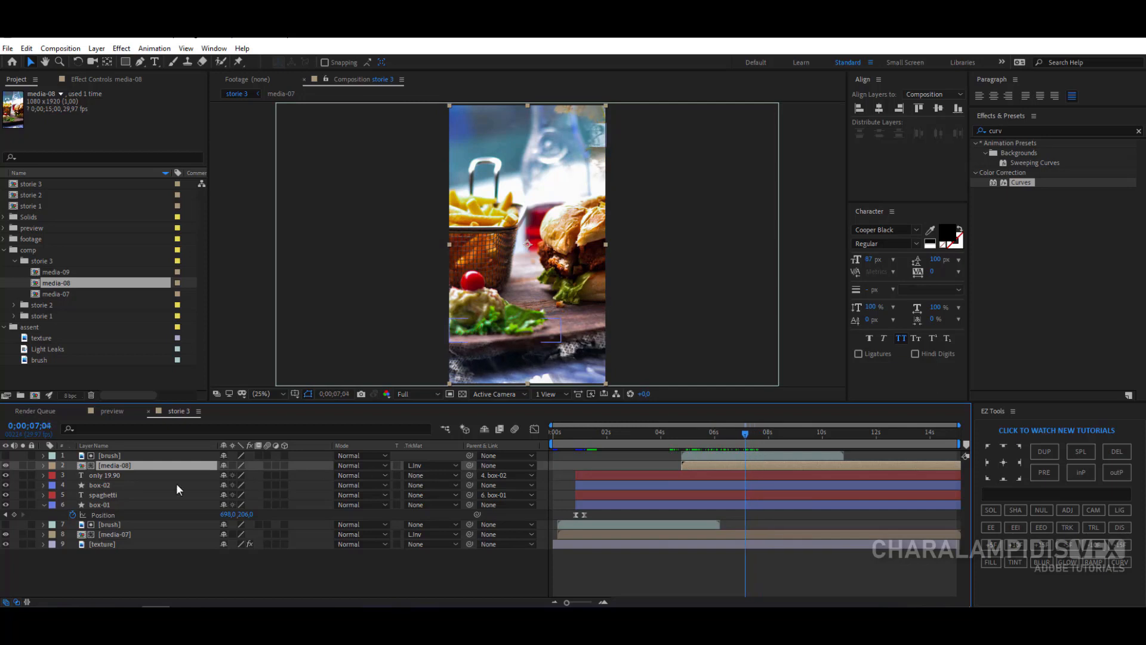
left_click(42, 505)
left_click(91, 503)
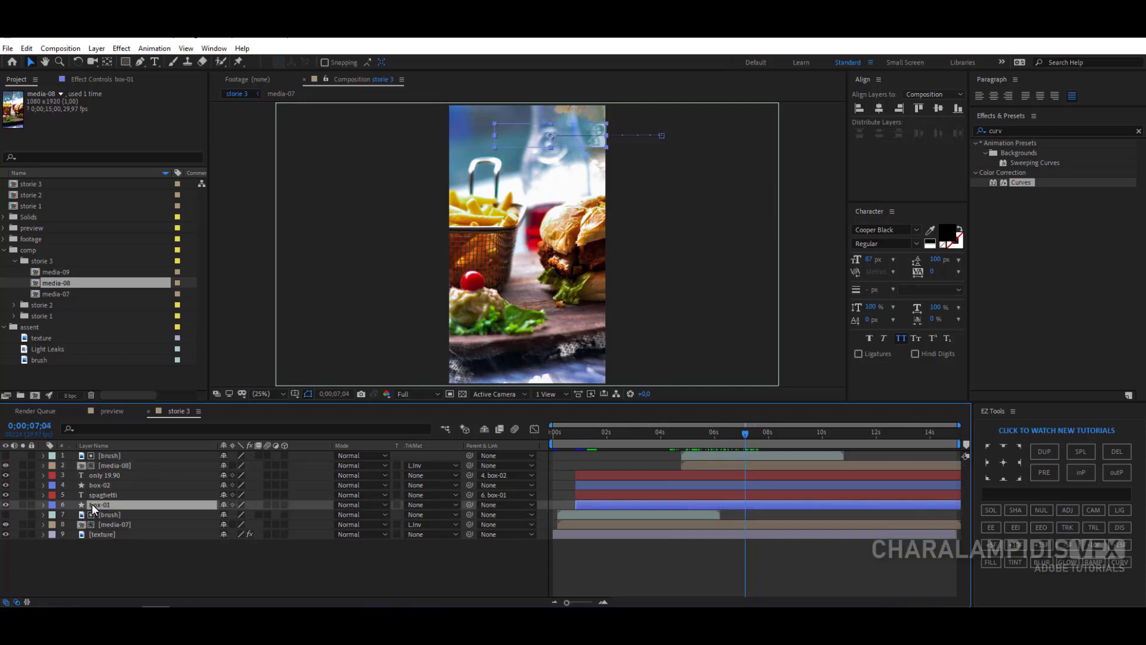
left_click(102, 477, "shift")
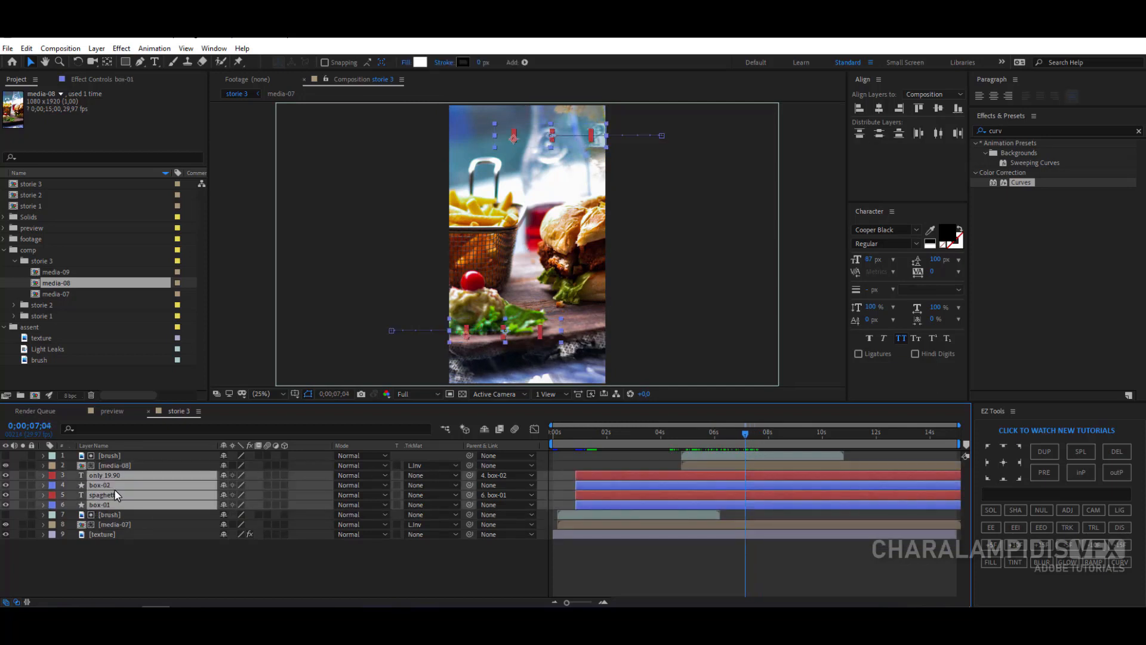
left_click(27, 49)
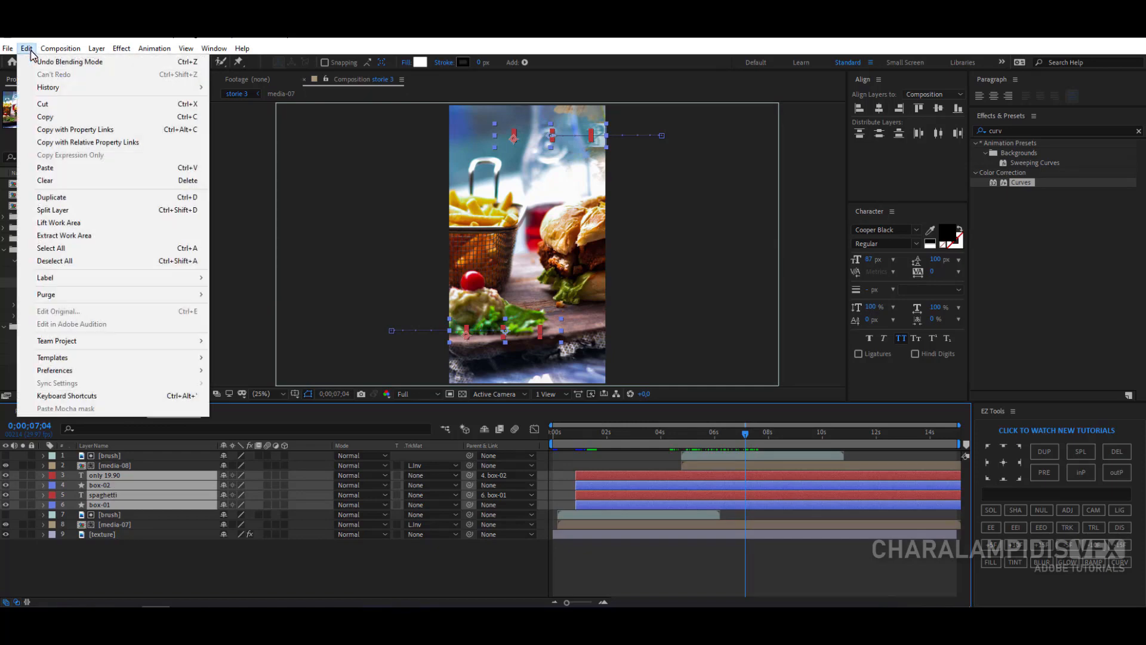
left_click(53, 195)
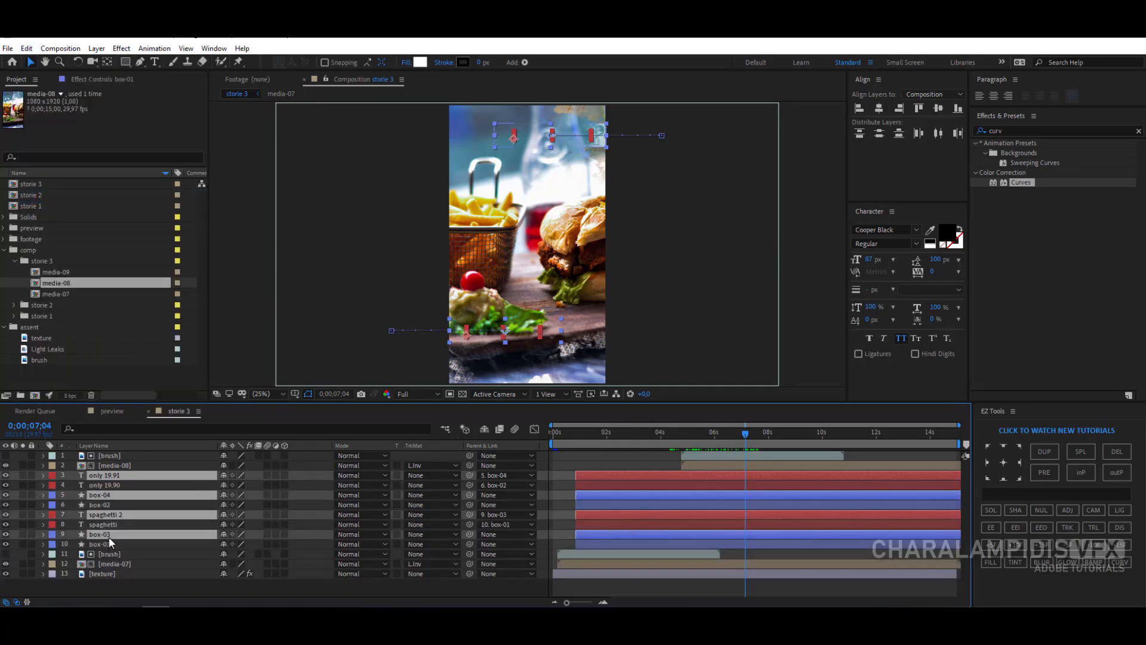
left_click_drag(112, 535, 116, 458)
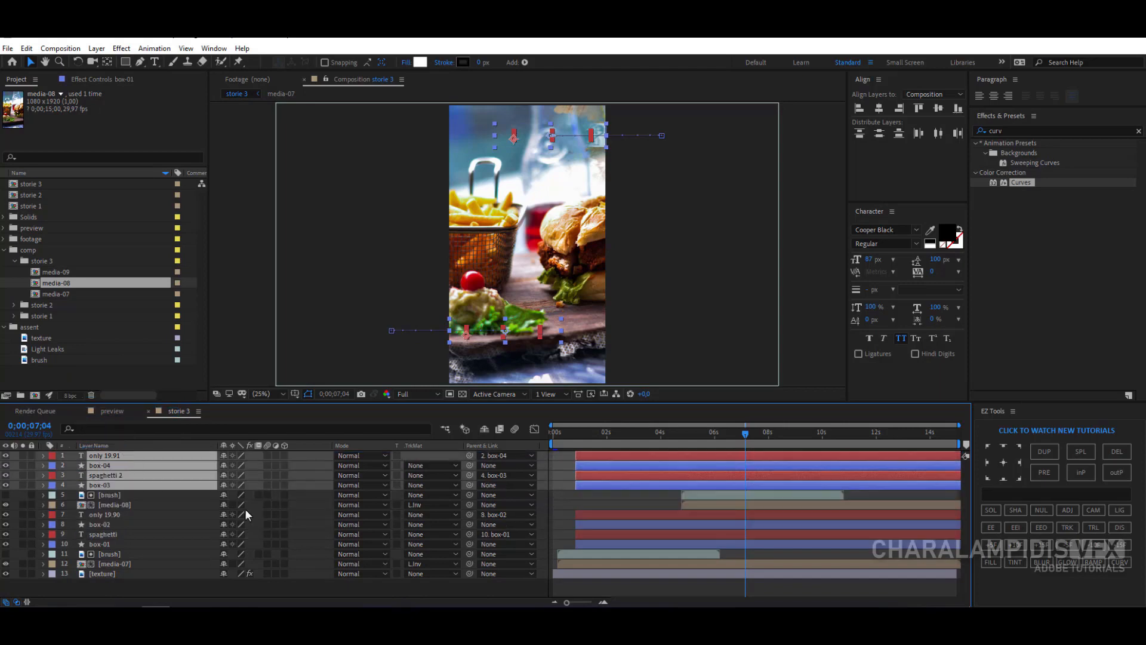
left_click_drag(658, 476, 767, 477)
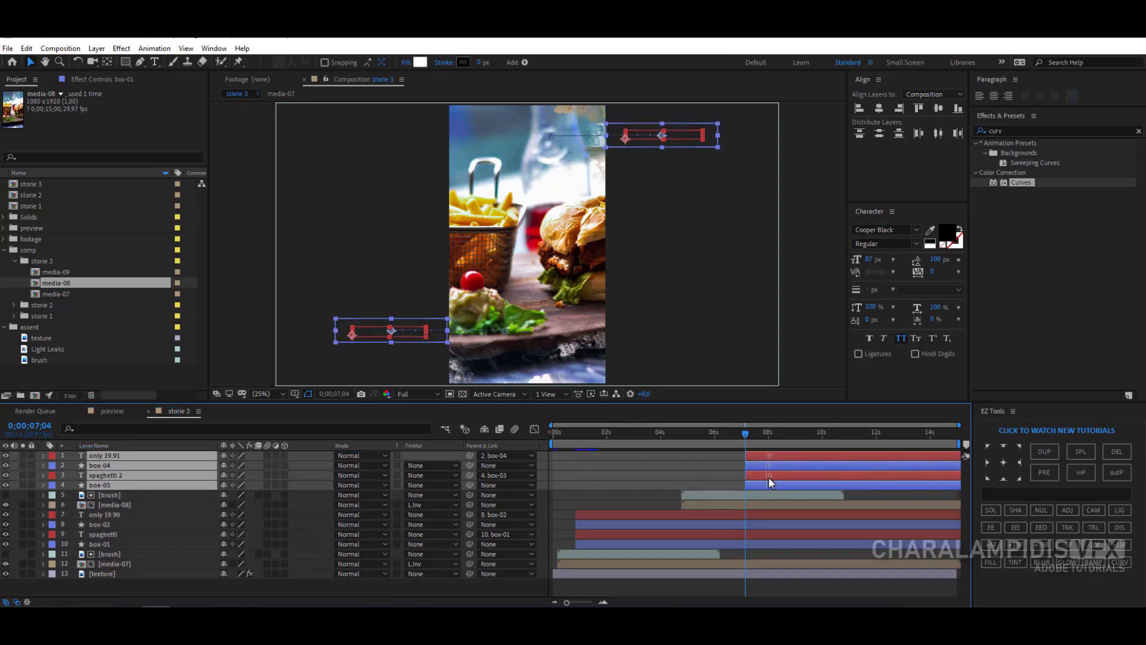
left_click_drag(745, 440, 823, 445)
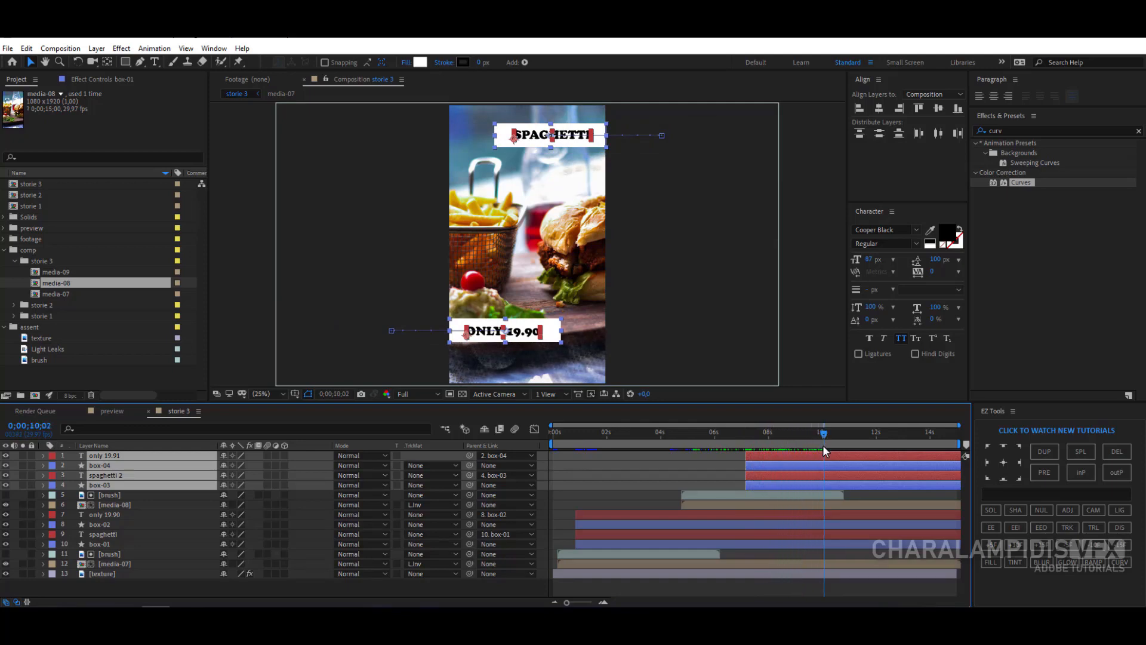
left_click(725, 482)
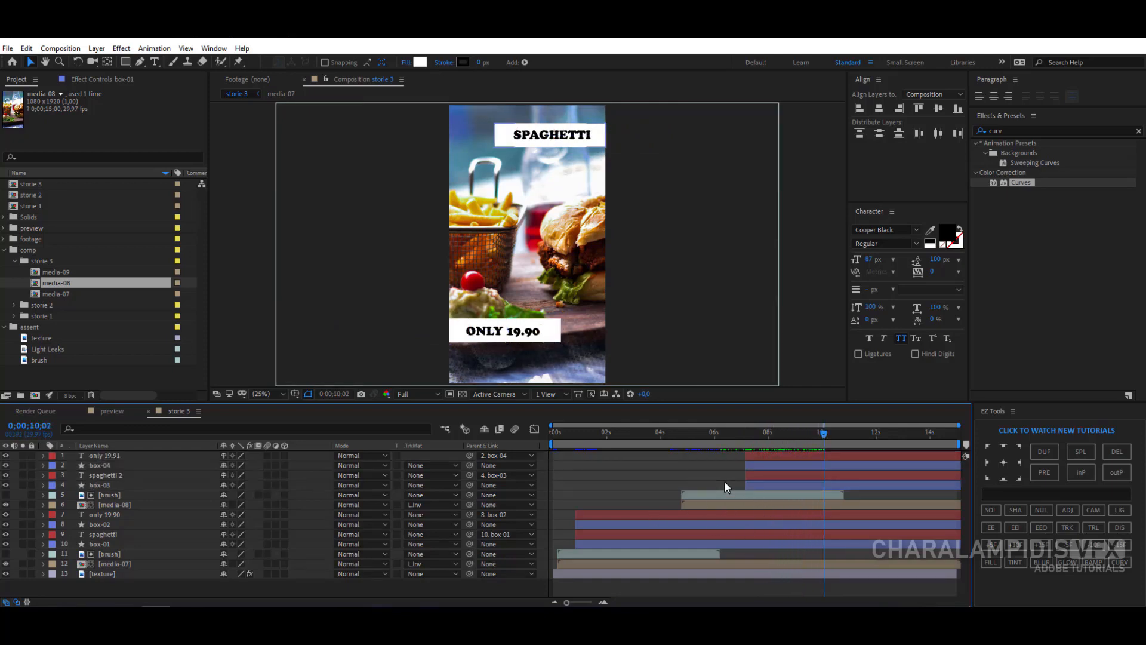
Step: Change the duplicated price text to ONLY 10.90
left_click(779, 457)
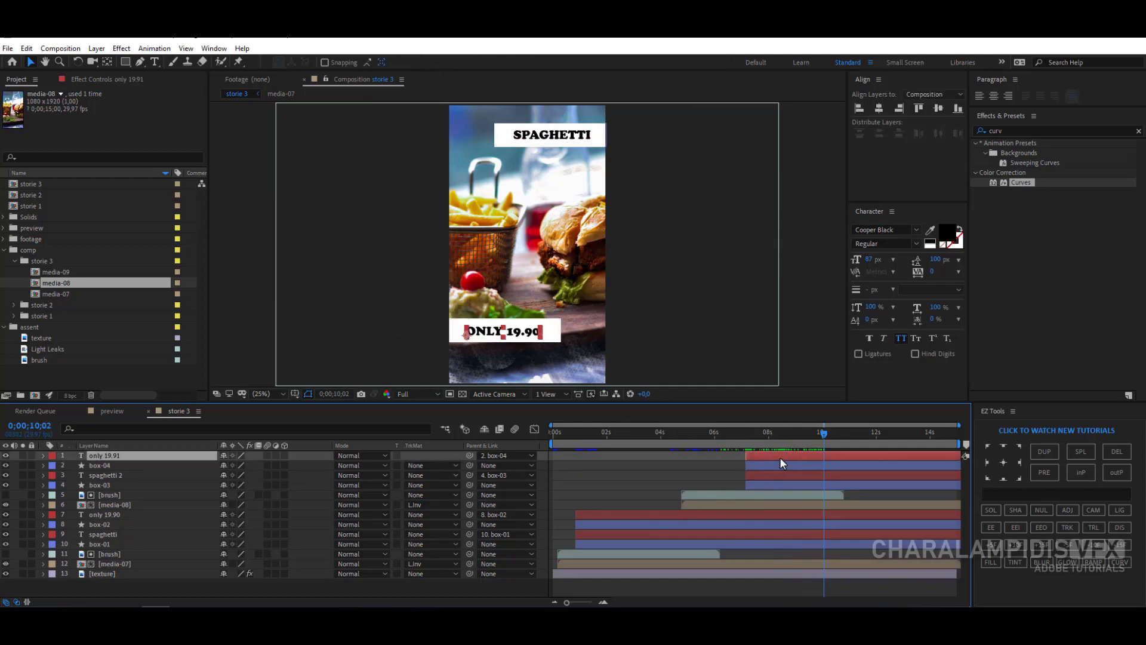
double_click(507, 333)
left_click_drag(512, 332, 519, 332)
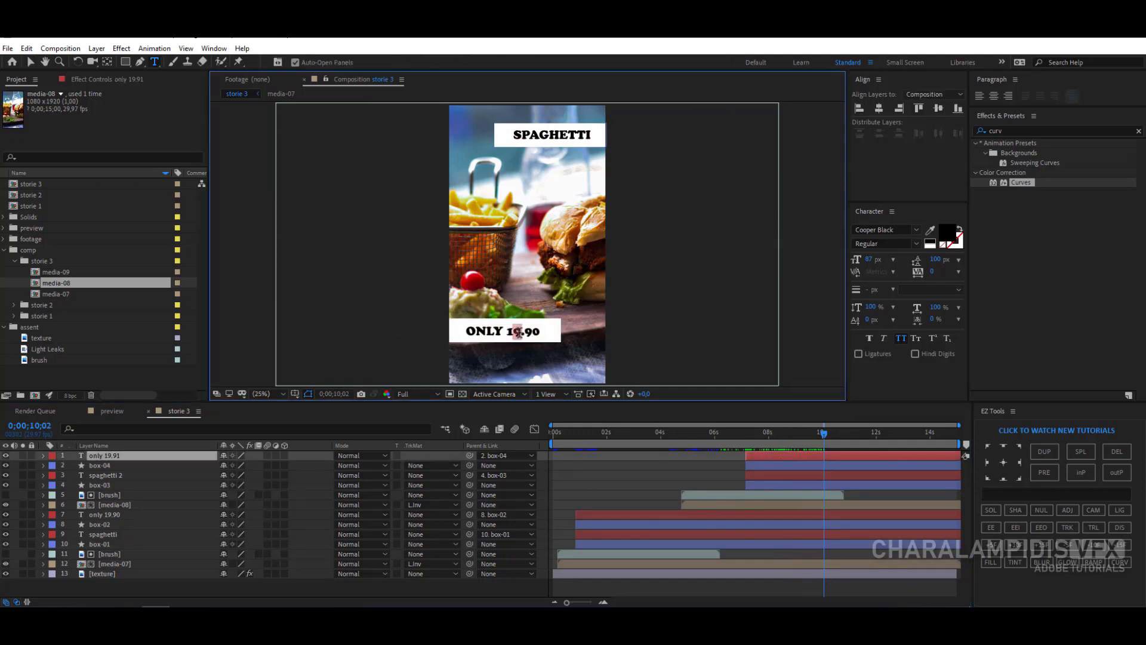
type("0")
Step: Change the duplicated spaghetti title to BURGER and centre it within its white box
double_click(761, 472)
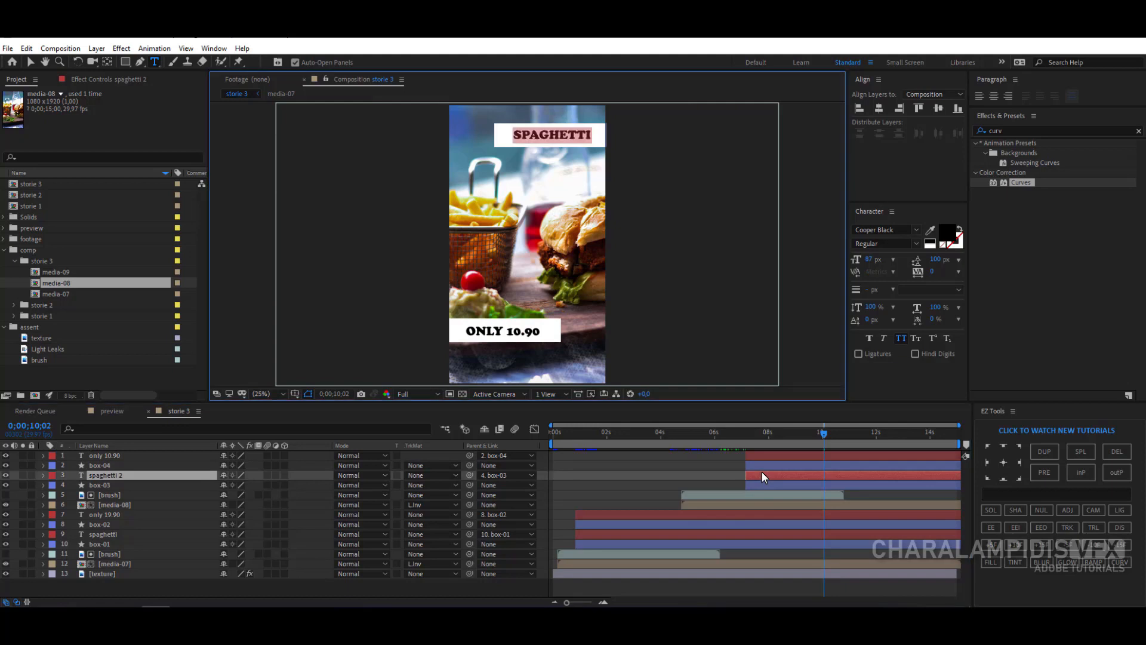
type("gurger")
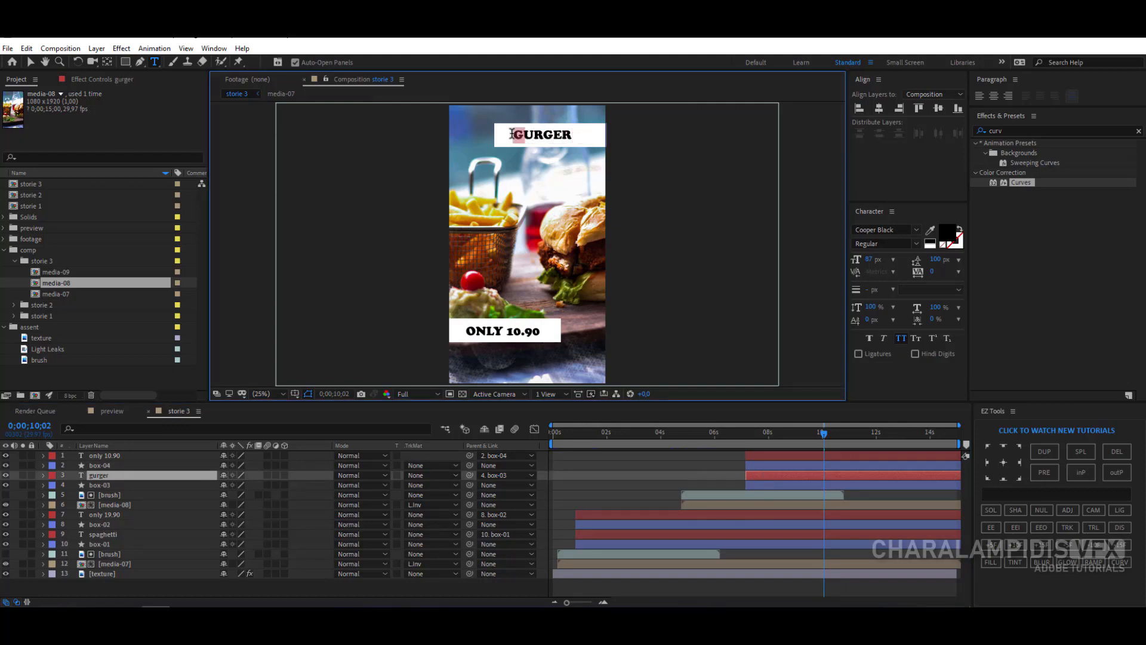
type("B")
key("Escape")
key("v")
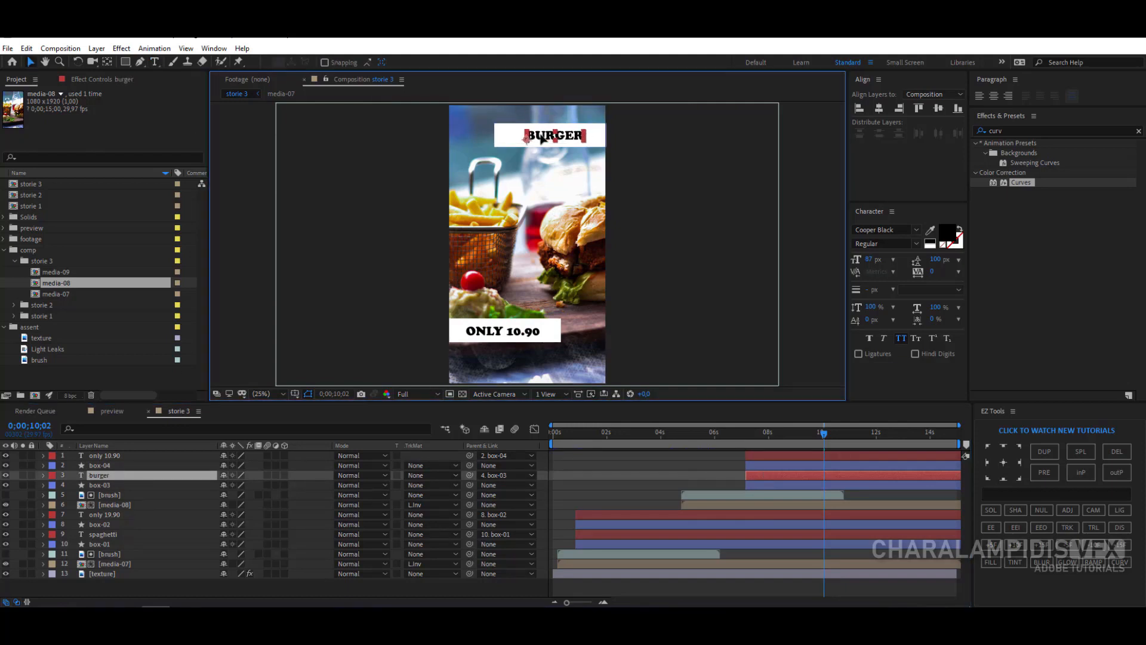
key("Return")
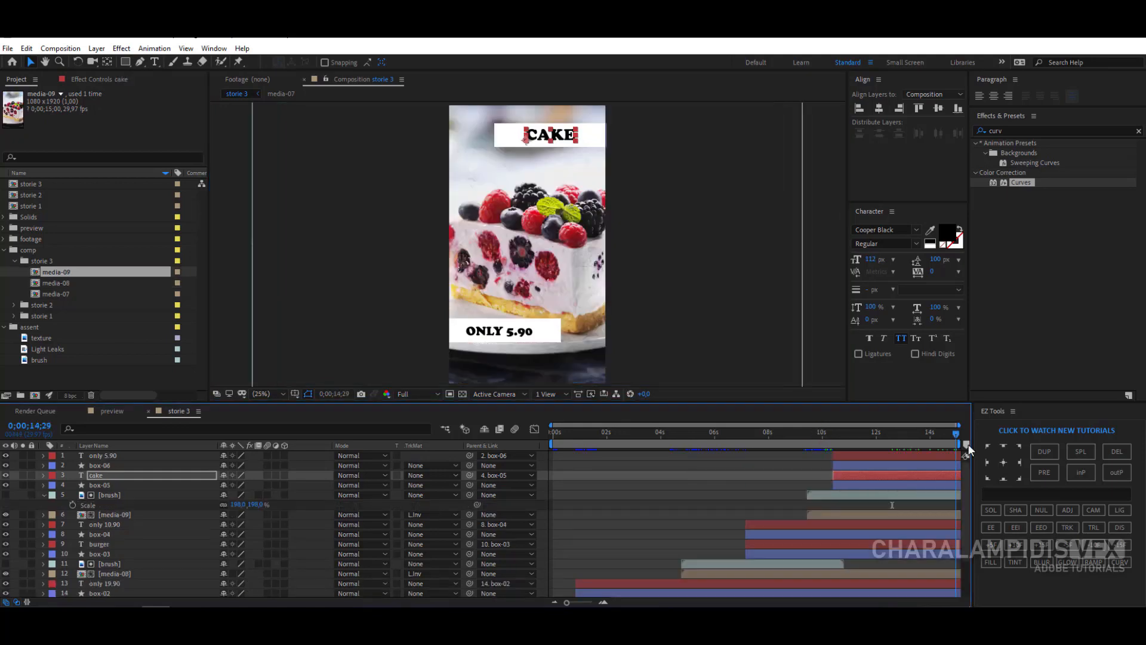
Step: Preview the transition into the cake section of storie 3 by scrubbing back to 0;00;09;22
left_click_drag(956, 435, 815, 441)
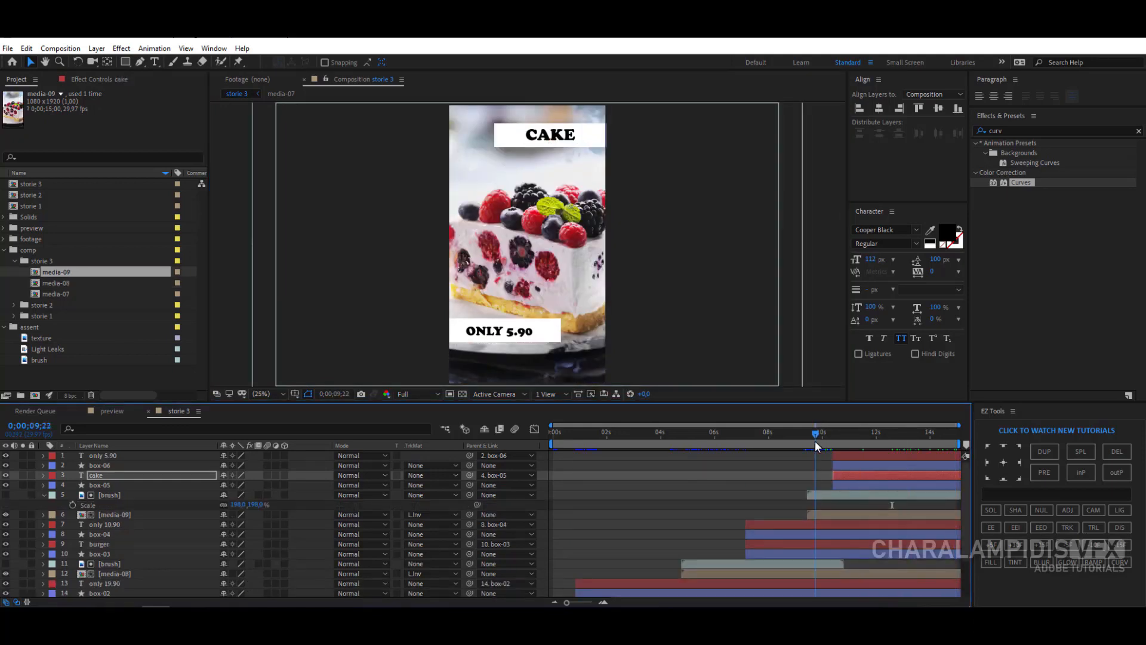
Step: Set a starting Scale keyframe on the media-07 layer at 0;00;00;05
scroll(551, 553, "down", 2)
left_click_drag(582, 436, 481, 446)
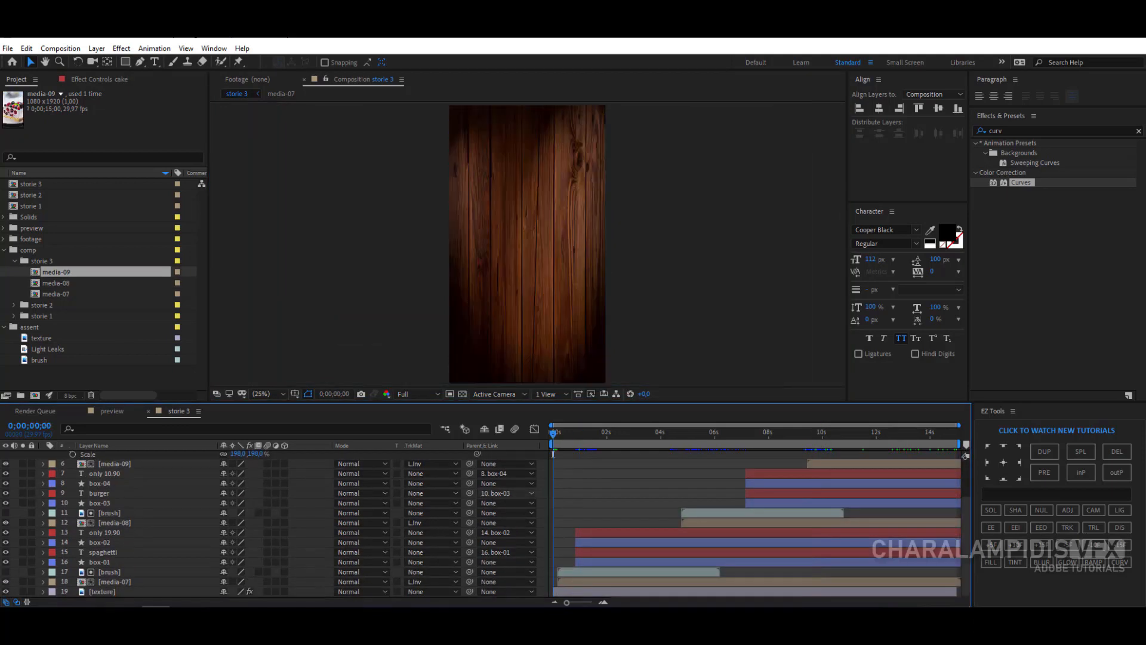
left_click(567, 582)
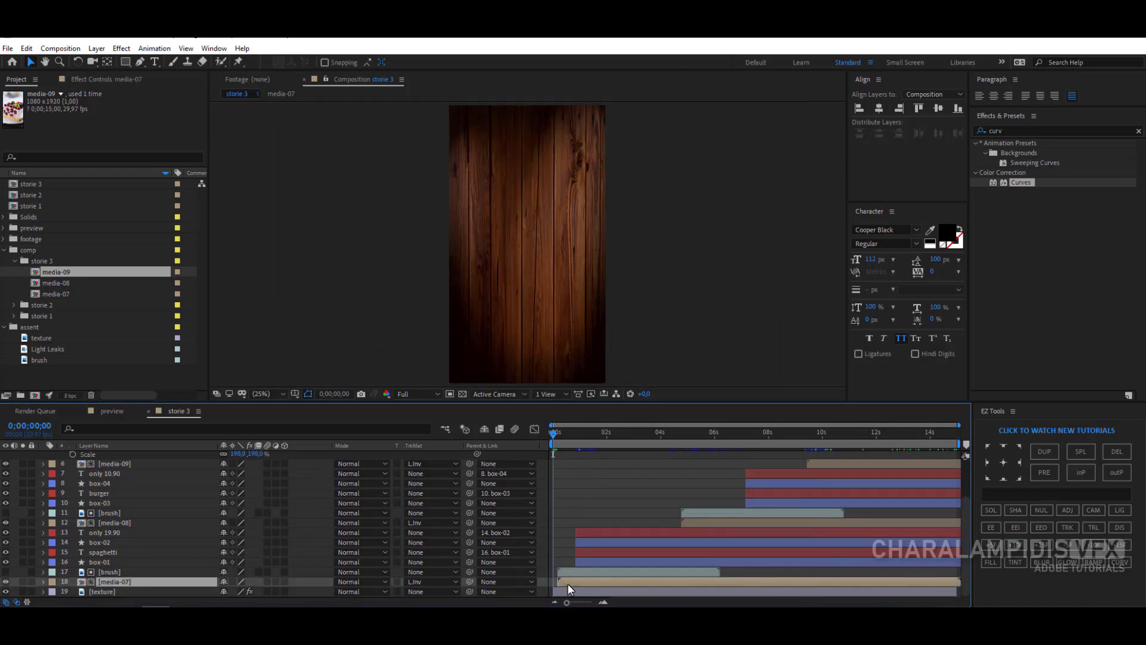
key("s")
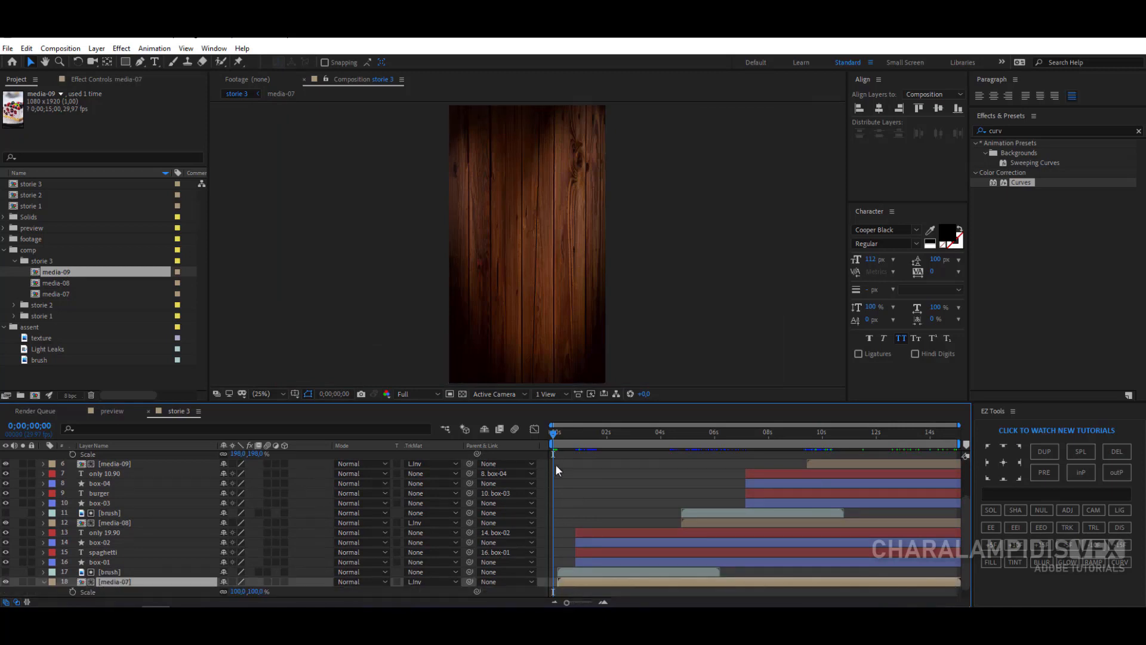
scroll(556, 473, "down", 1)
left_click(559, 437)
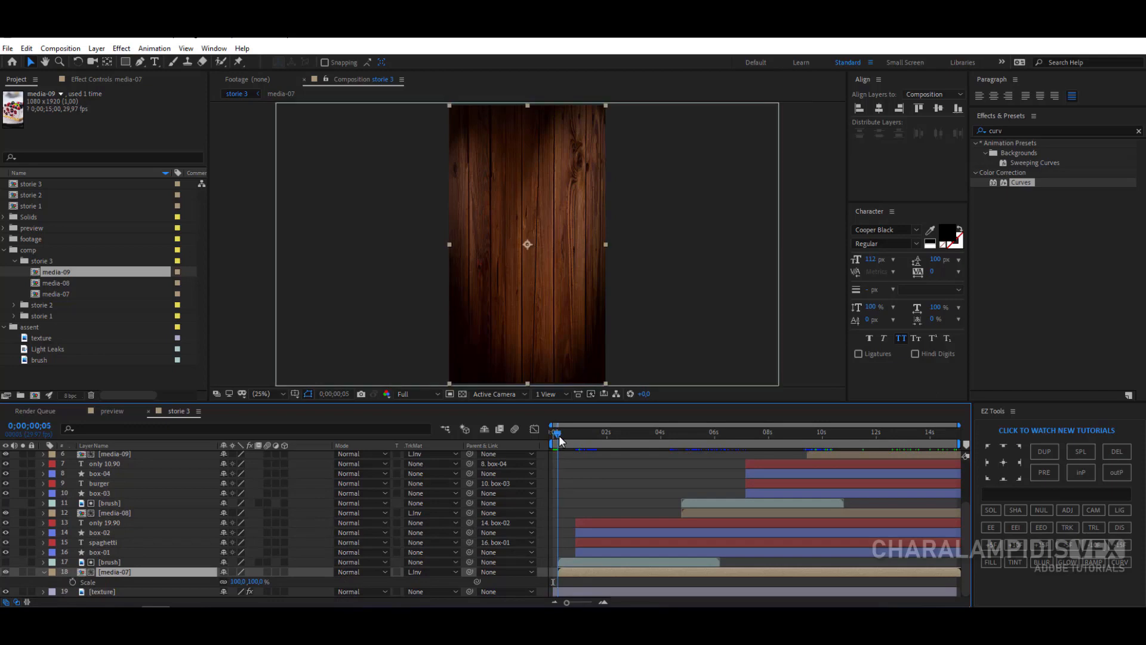
left_click(72, 581)
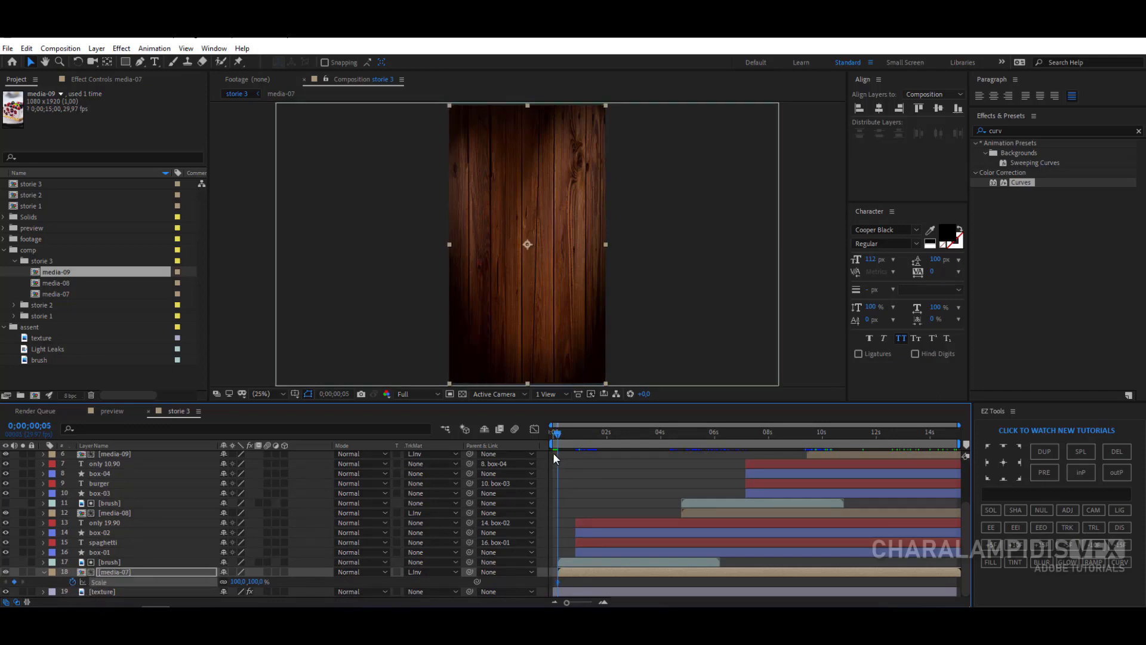
Step: Set media-07's scale to 103% at 0;00;06;06 and apply Easy Ease to its scale keyframes
left_click_drag(554, 437, 716, 476)
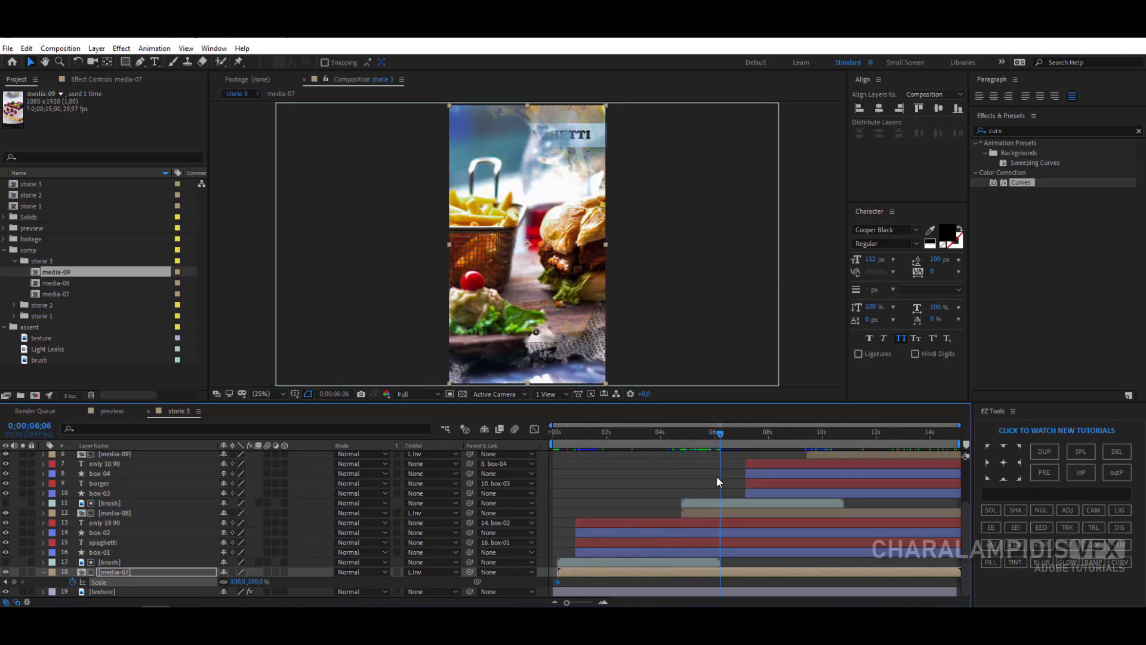
left_click(238, 582)
type("103")
key("Return")
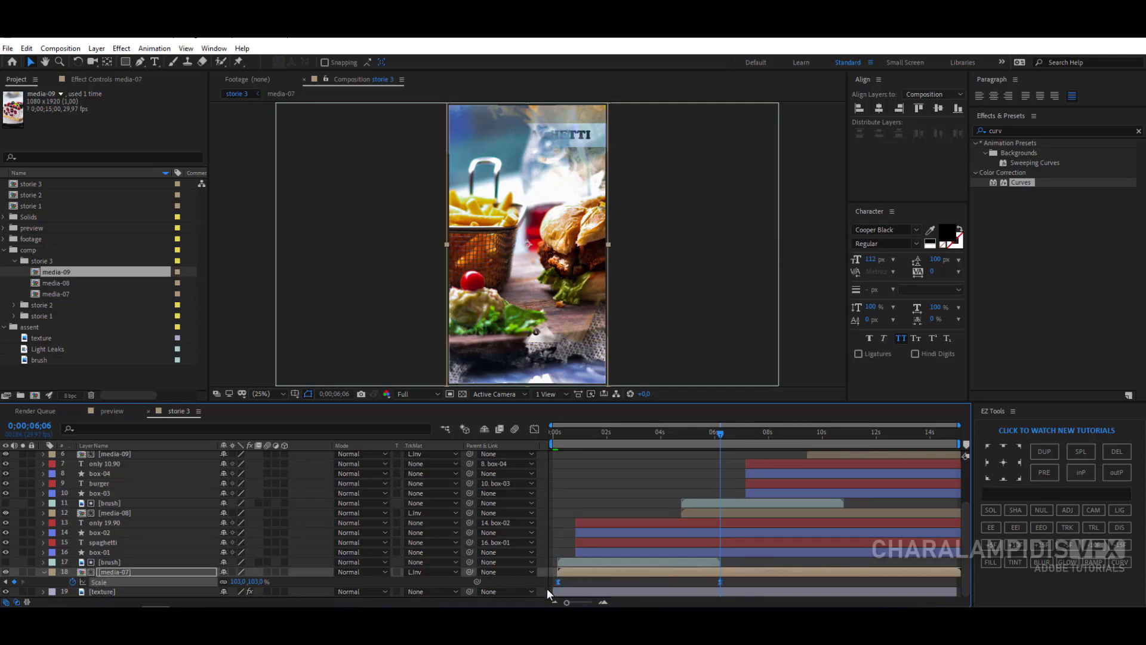
key("F9")
Step: Copy media-07's eased scale keyframes and paste them onto the media-08 layer starting at 0;00;04;23
left_click(28, 50)
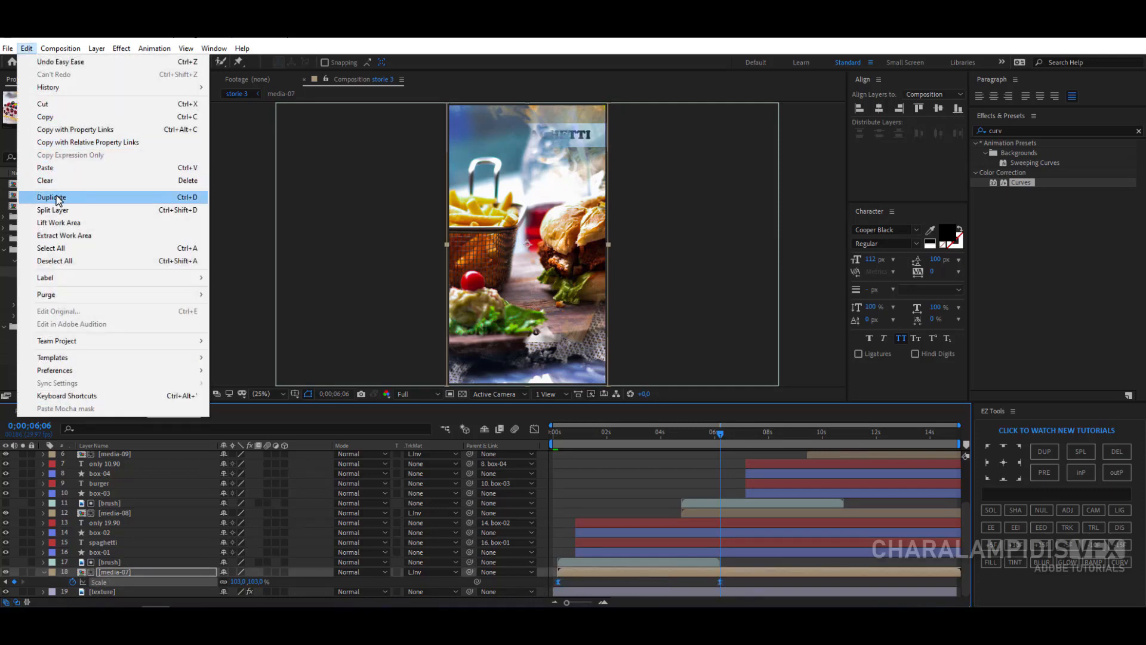
left_click(50, 117)
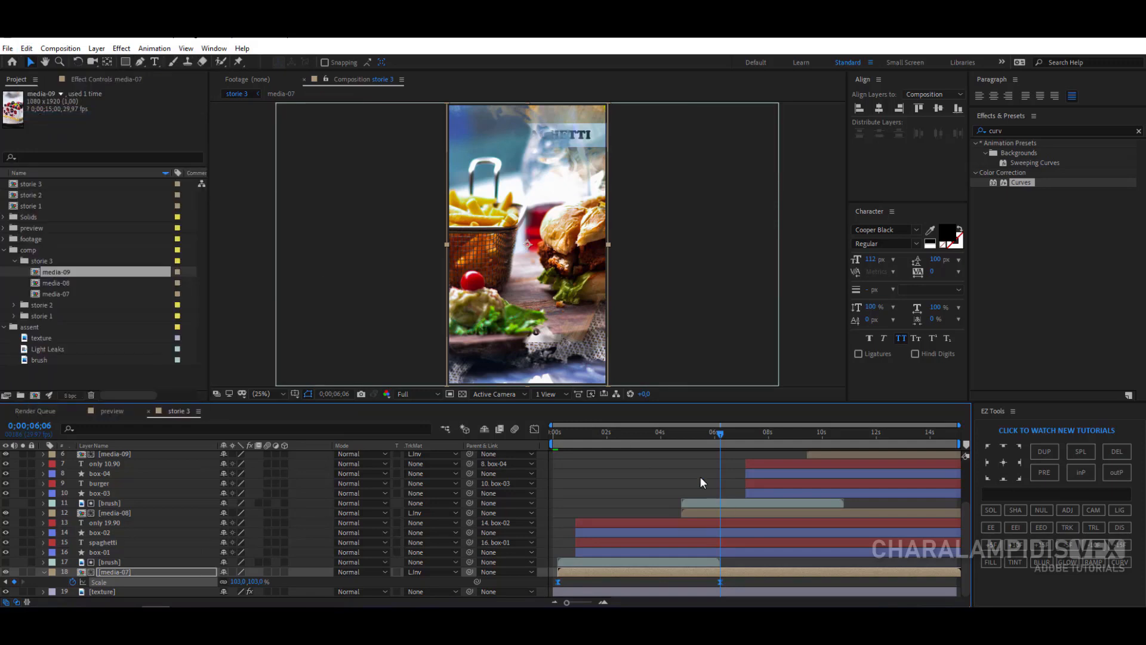
left_click_drag(692, 437, 681, 436)
left_click(685, 513)
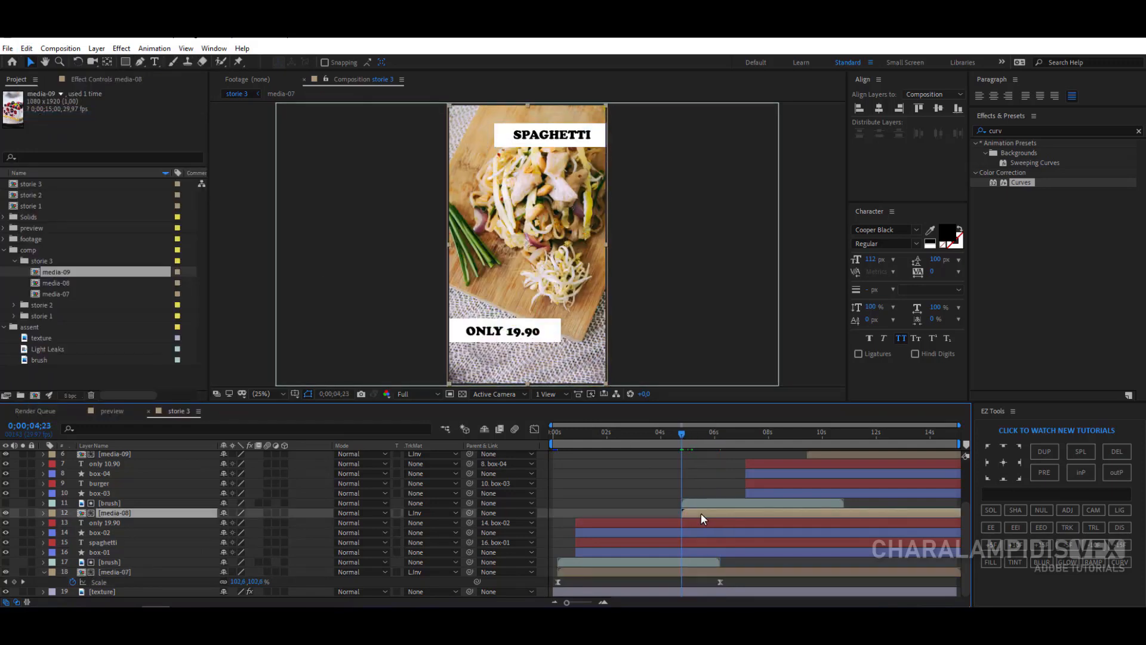
left_click(26, 49)
left_click(63, 170)
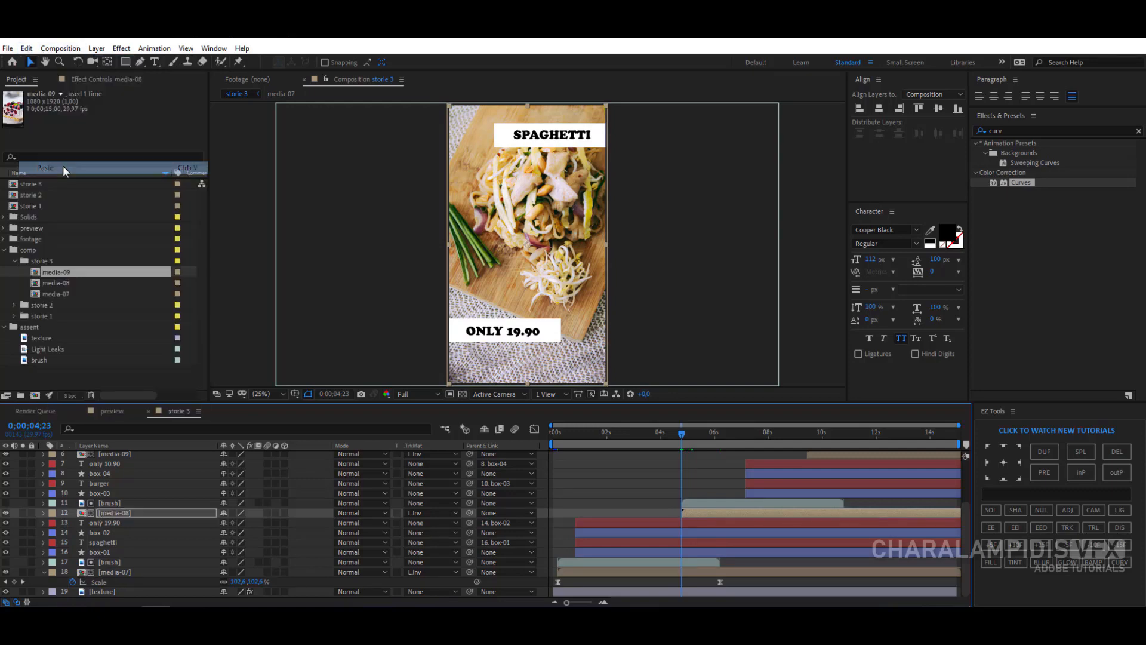
Step: Paste the same scale keyframes onto the media-09 layer at 0;00;09;13, collapse the layer properties and scrub back through storie 3
left_click(806, 440)
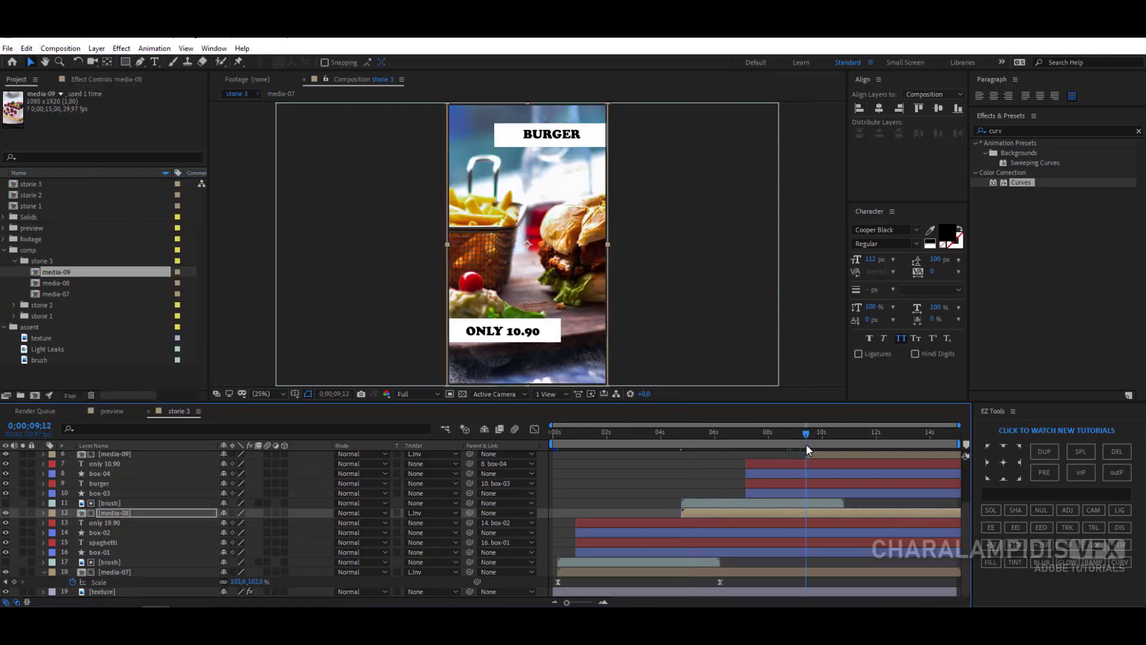
left_click(819, 456)
scroll(811, 451, "up", 2)
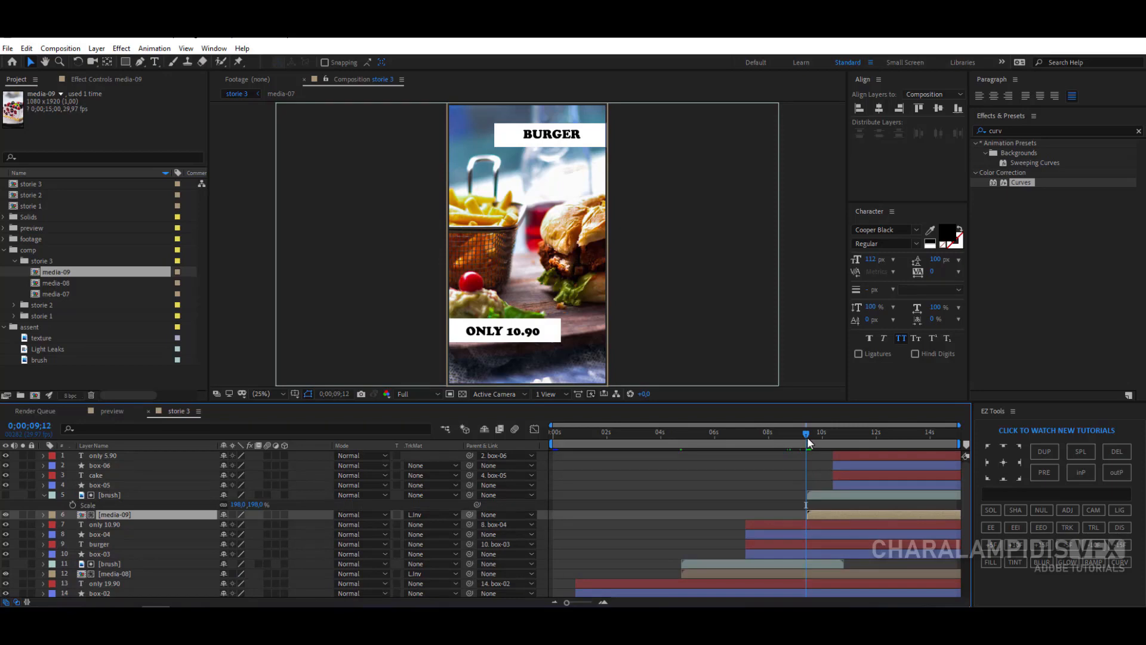
left_click(807, 437)
left_click(833, 515)
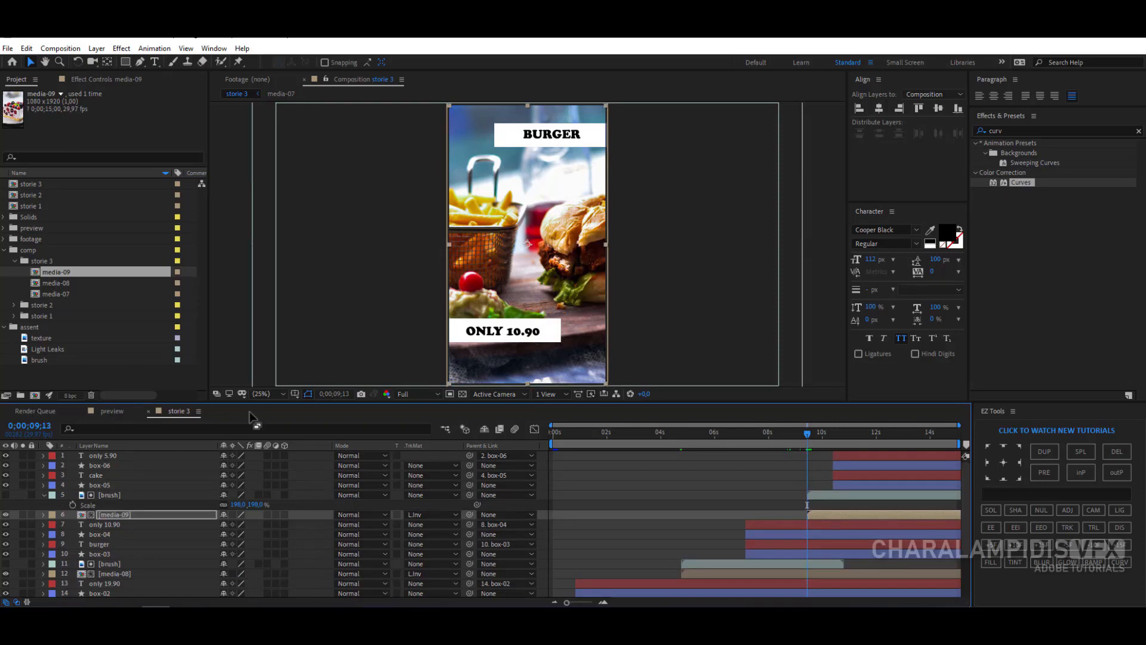
left_click(44, 495)
left_click_drag(603, 435, 548, 436)
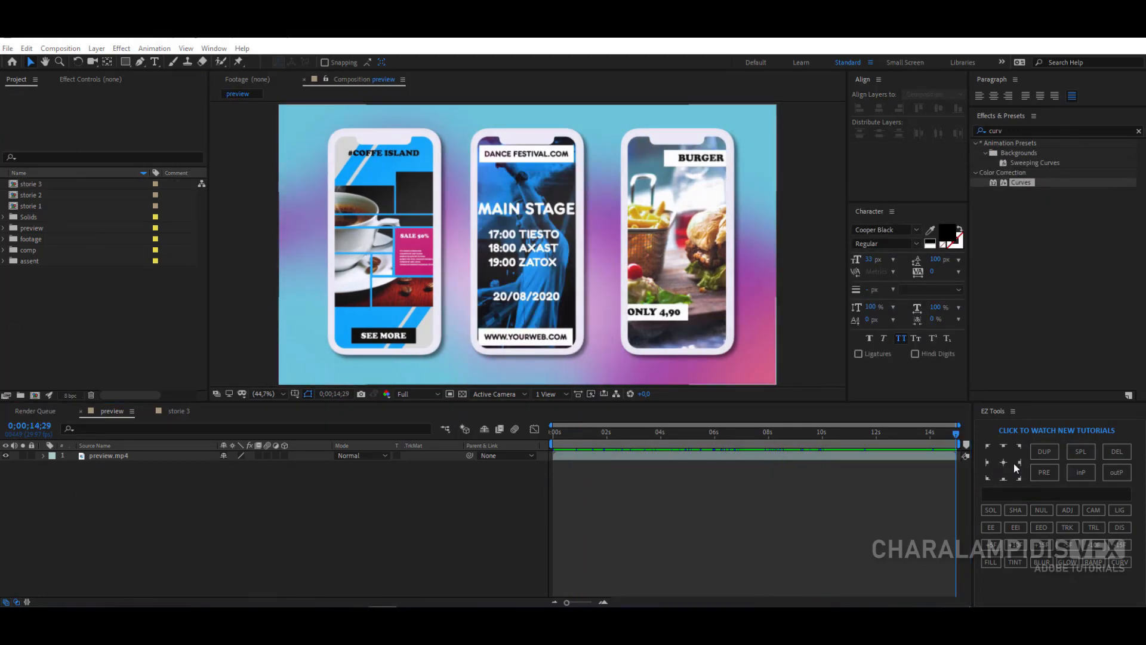
Step: Save the project under the new name final stories in the instagrm stories folder
left_click(8, 48)
mouse_move(162, 172)
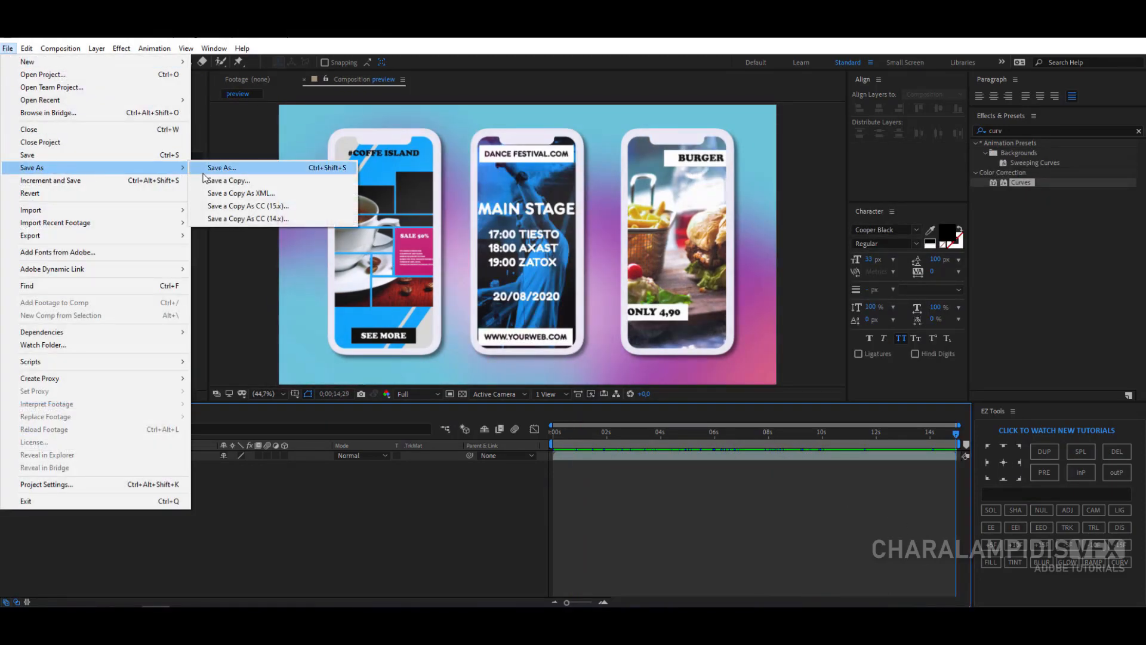
left_click(220, 168)
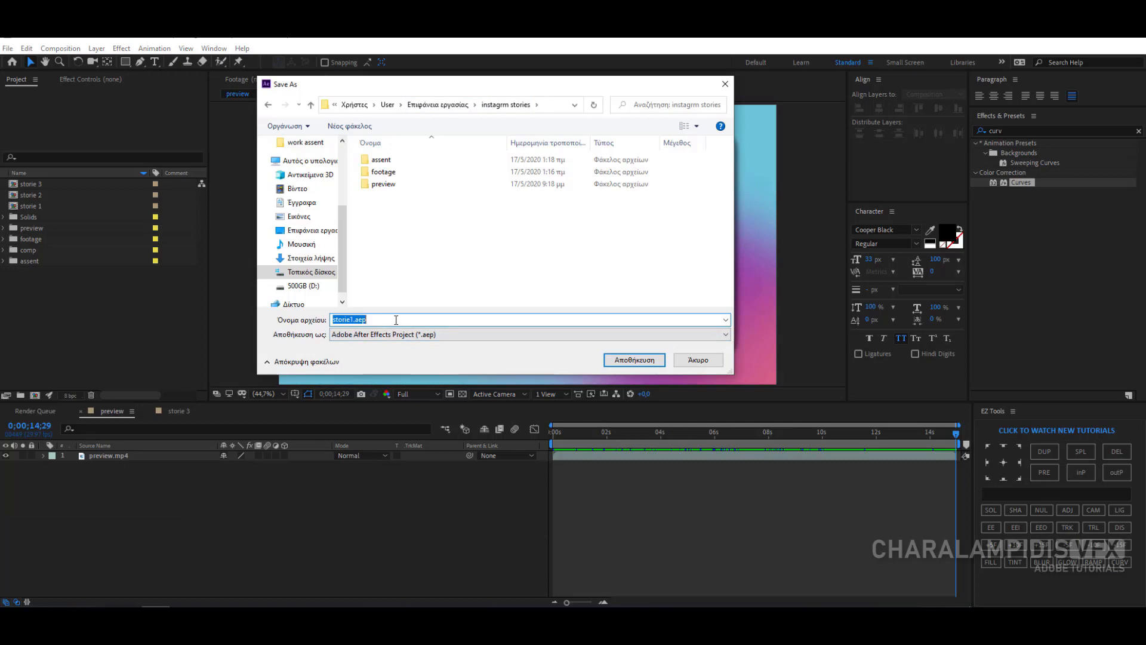
type("final stories")
left_click(632, 361)
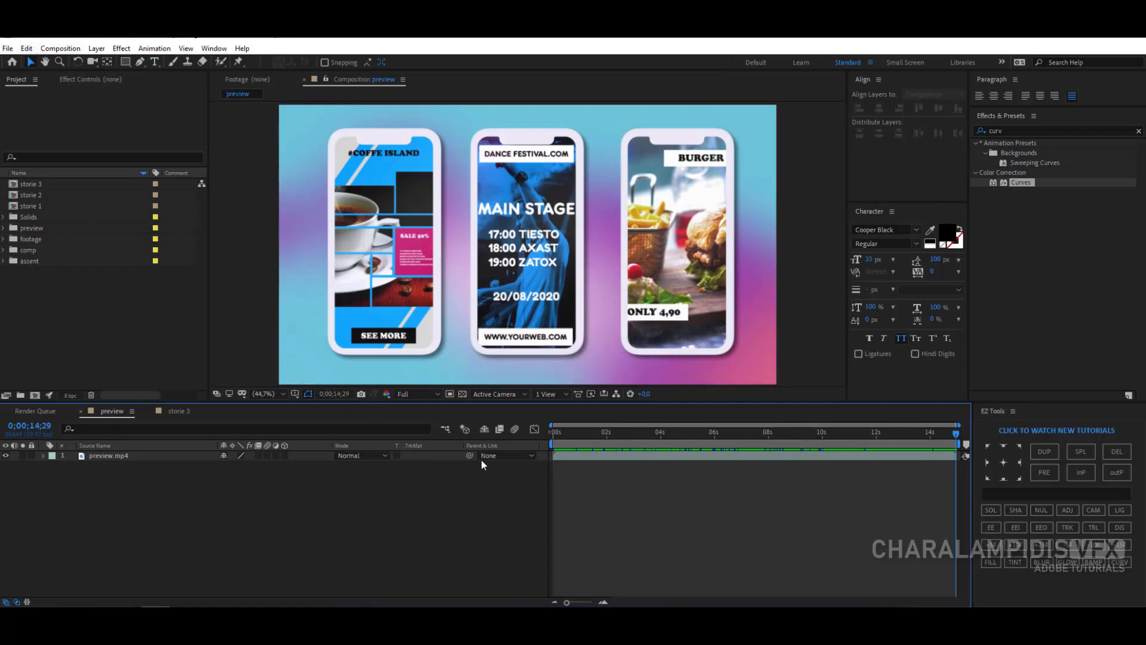
Step: Open the storie 2 composition, return to its first frame and add it to the Adobe Media Encoder queue
left_click(175, 410)
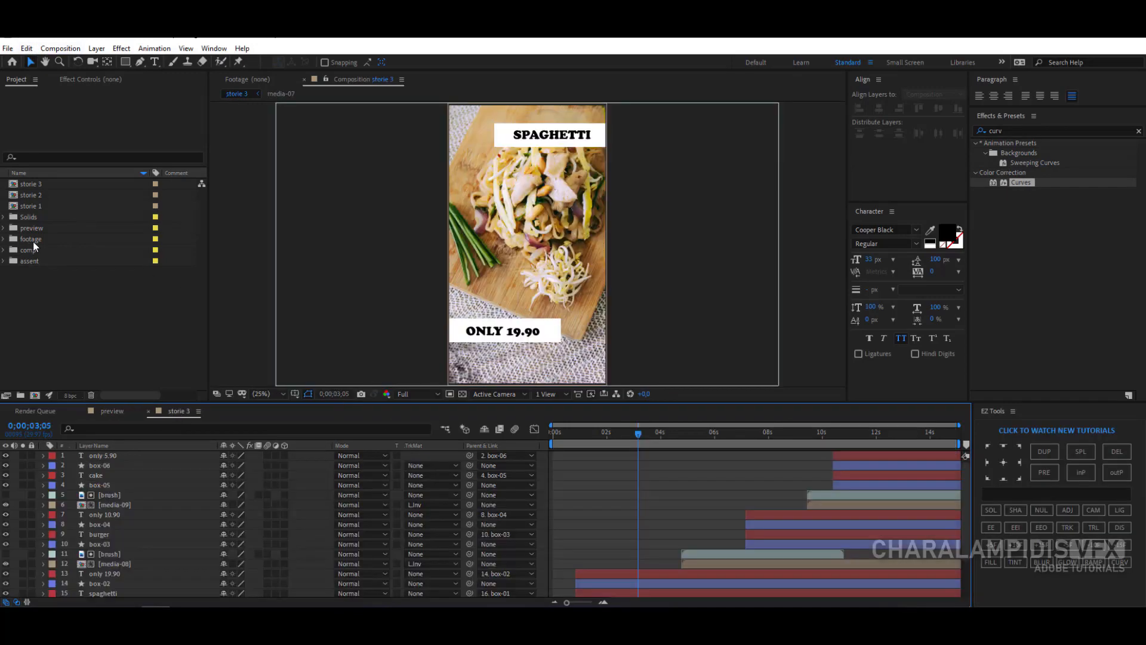
left_click(27, 195)
double_click(27, 195)
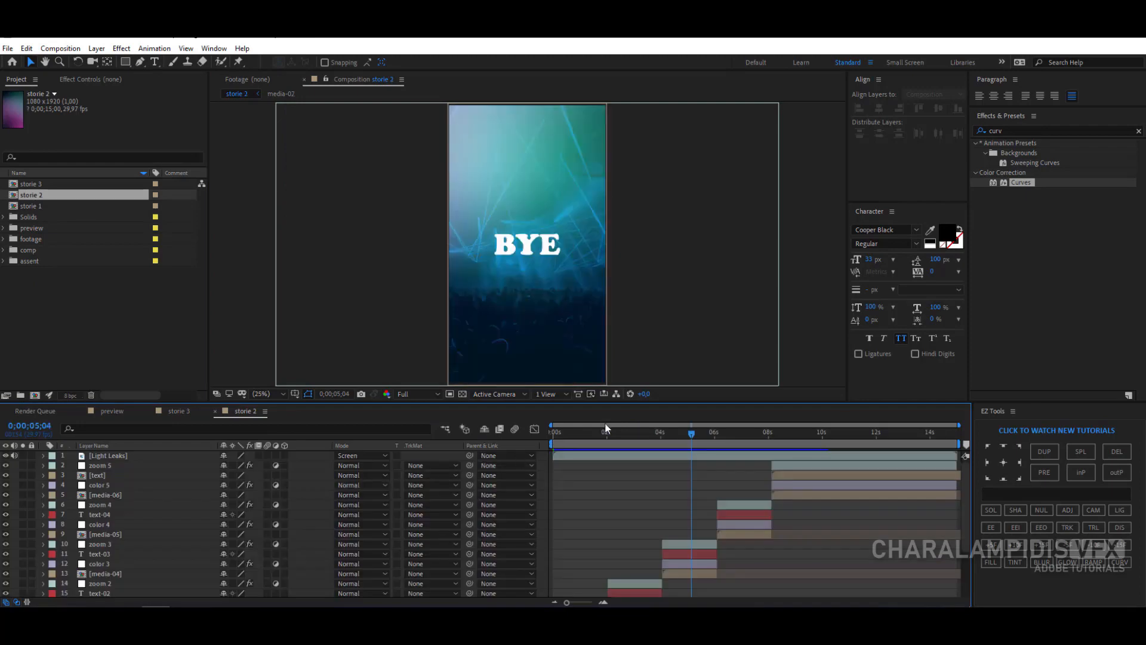
left_click_drag(638, 431, 518, 432)
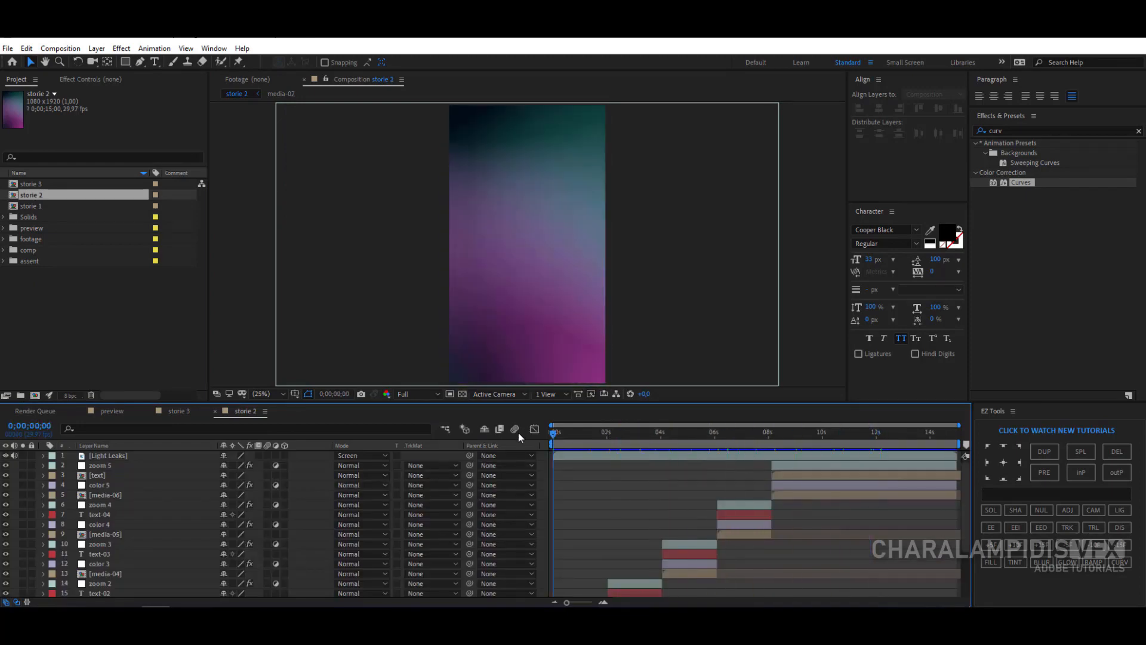
left_click(60, 49)
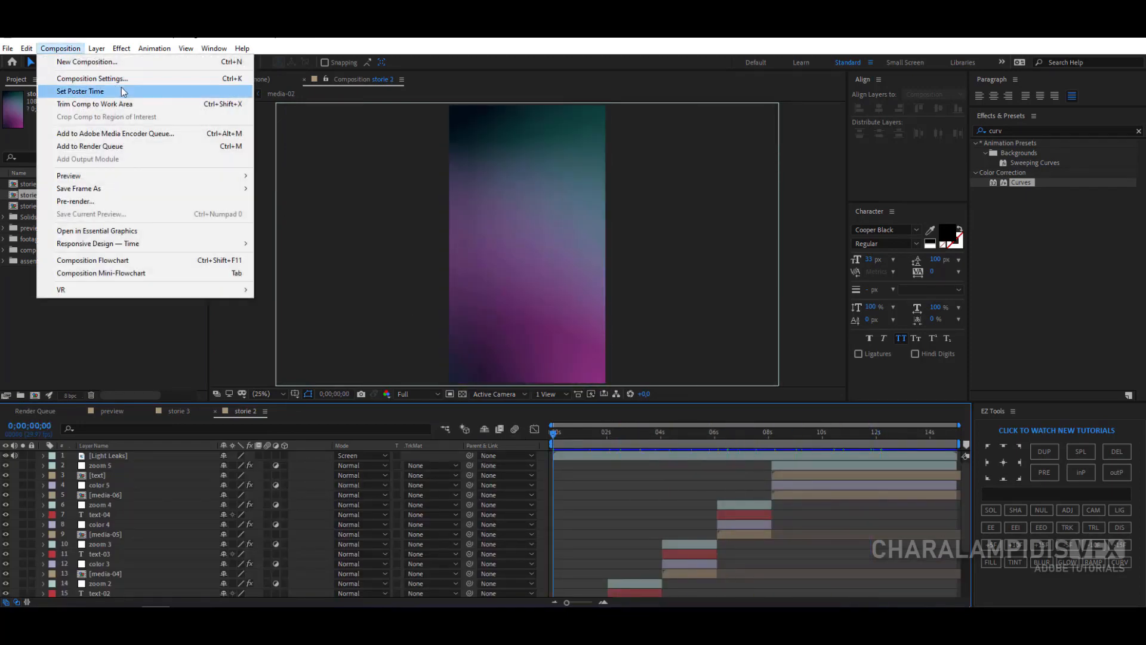
left_click(130, 135)
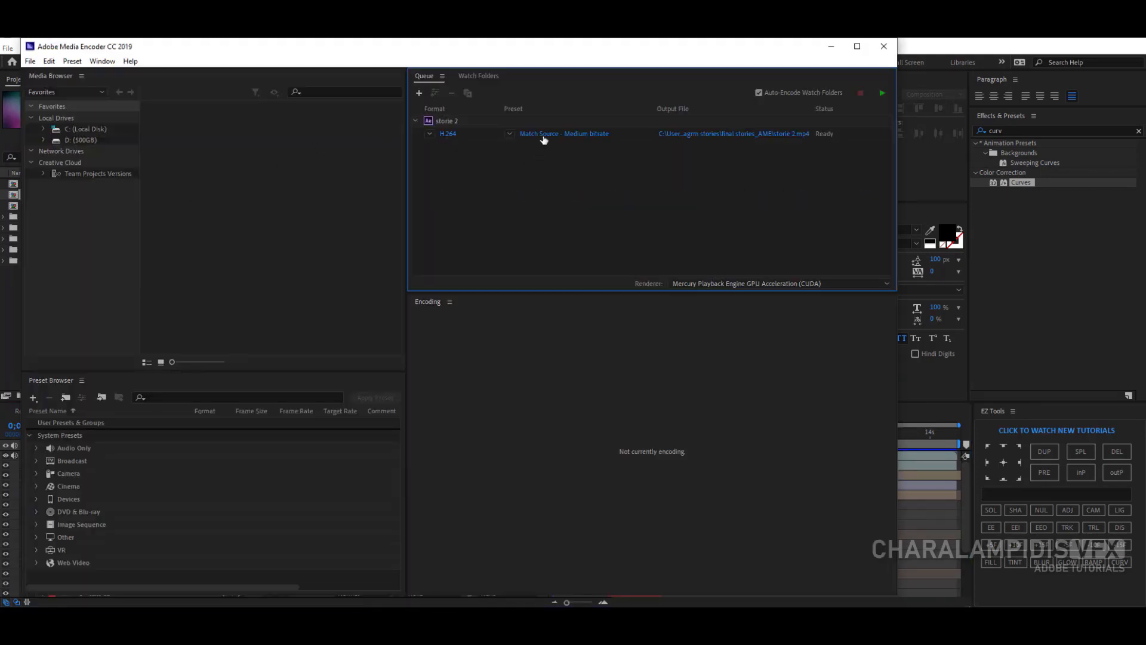
Step: Configure the storie 2 export as H.264 with the Match Source - High bitrate preset and maximum render quality
left_click(562, 135)
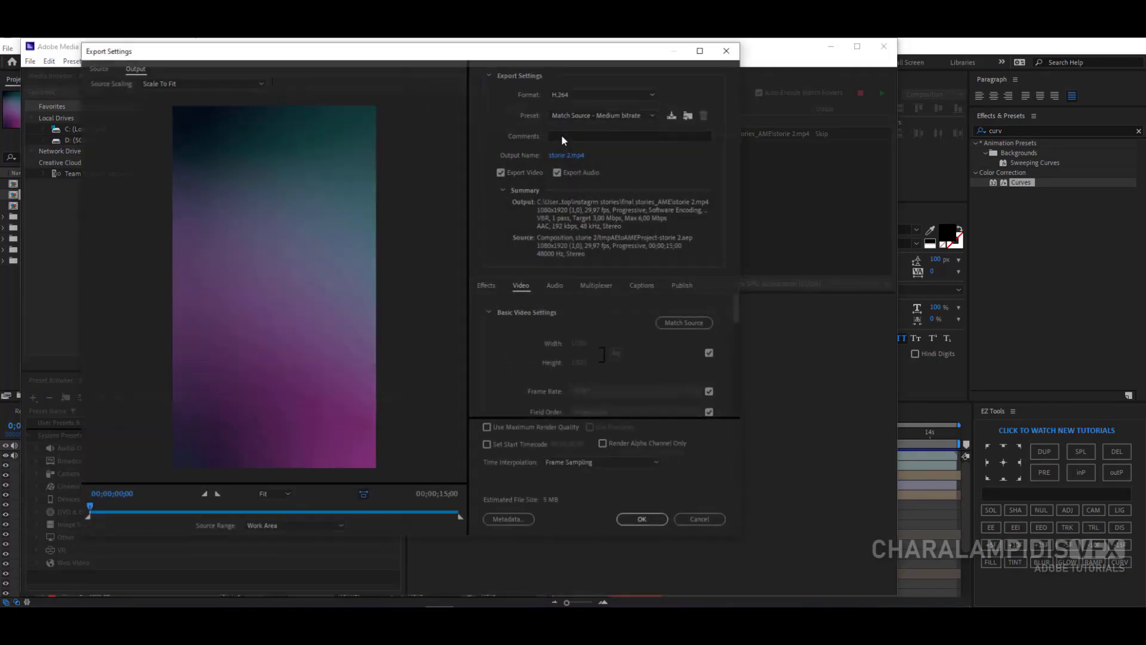
left_click_drag(444, 58, 442, 71)
left_click(598, 106)
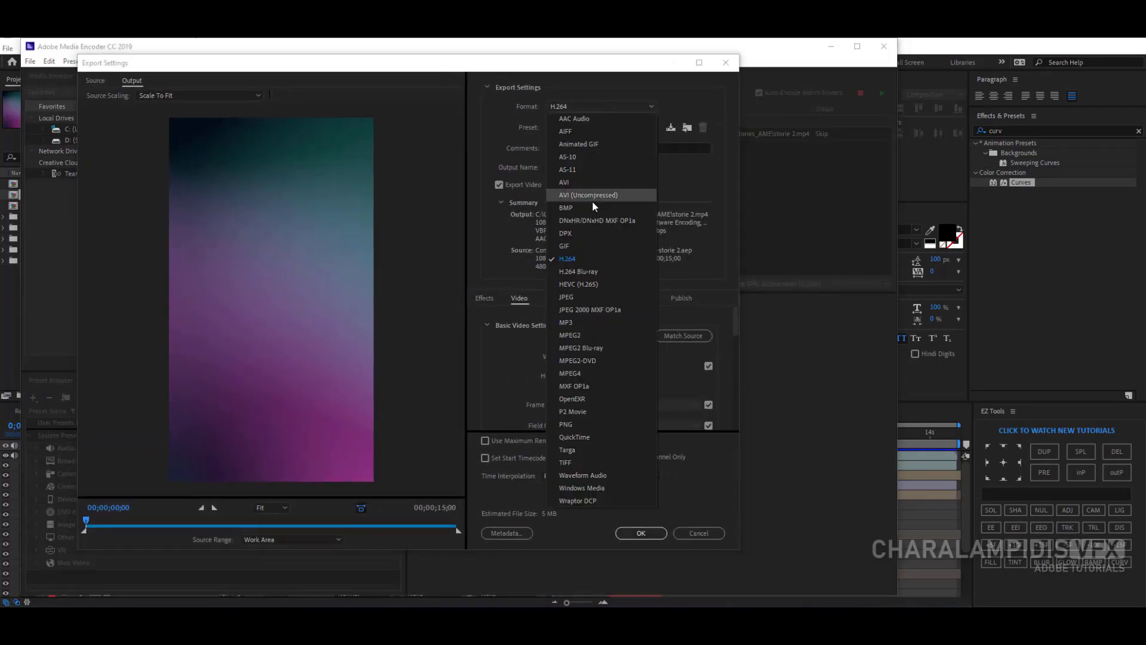
left_click(579, 259)
left_click(602, 127)
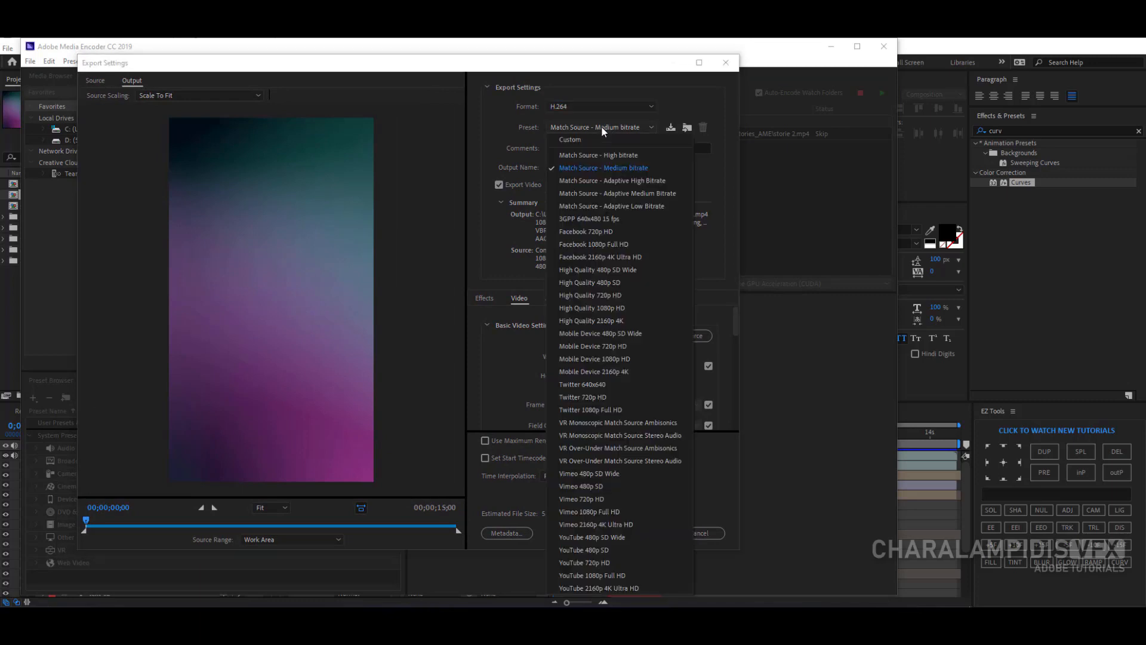
left_click(574, 155)
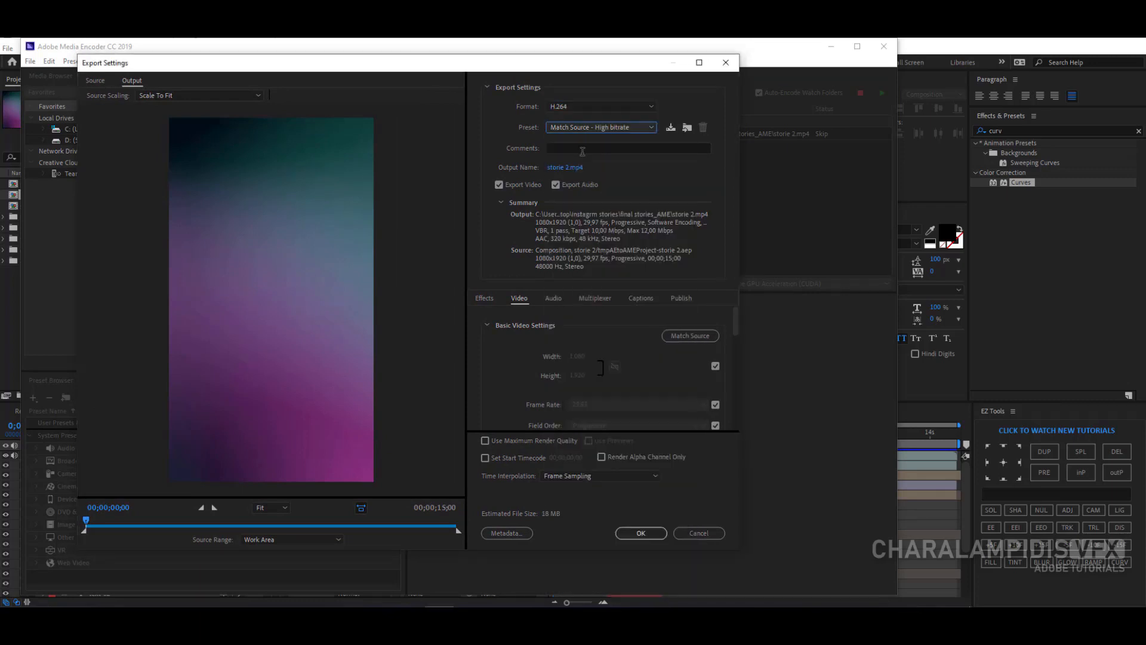
left_click(484, 441)
Step: Set the output to storie 2.mp4 in the instagrm stories folder, accept the export settings and start encoding the queue
left_click(565, 167)
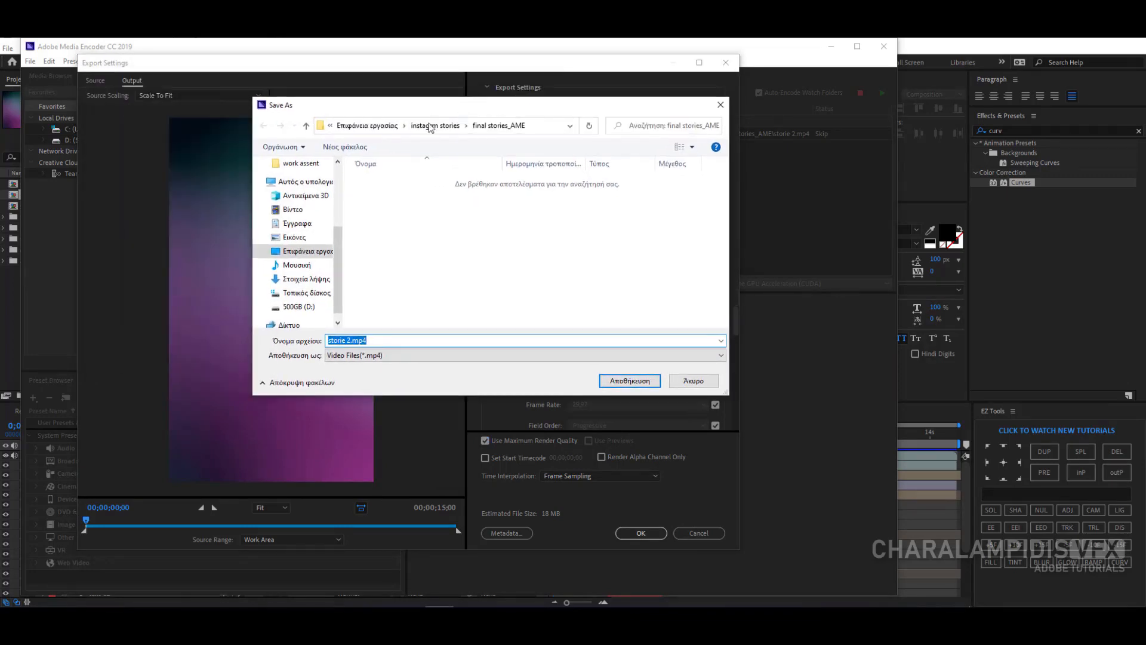
left_click(431, 126)
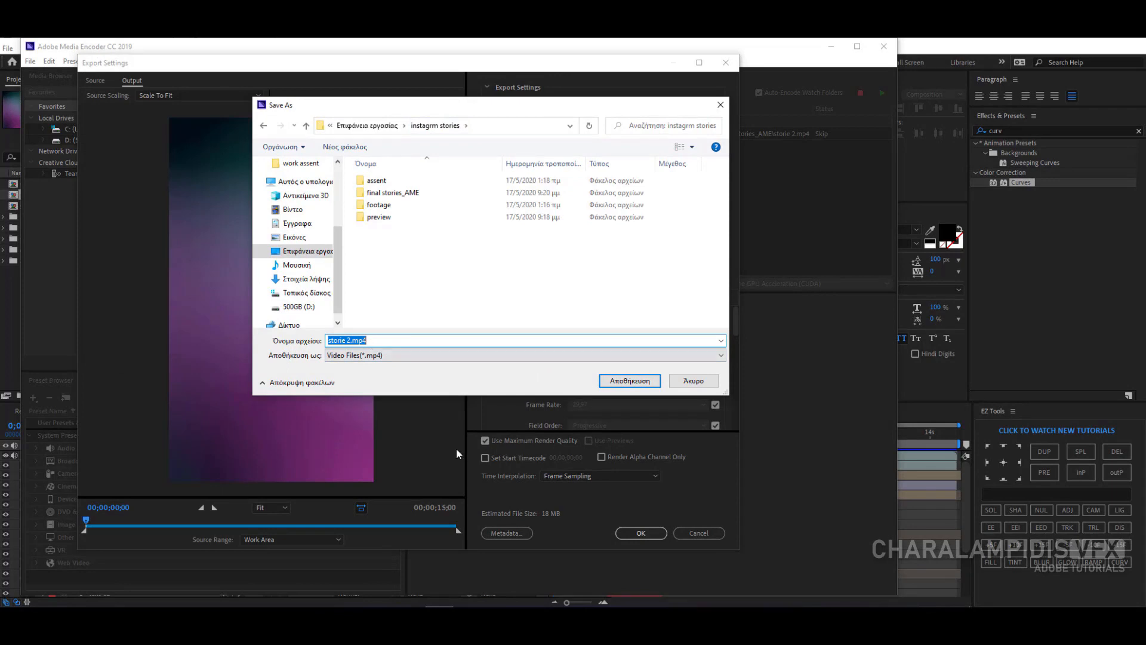
left_click(604, 380)
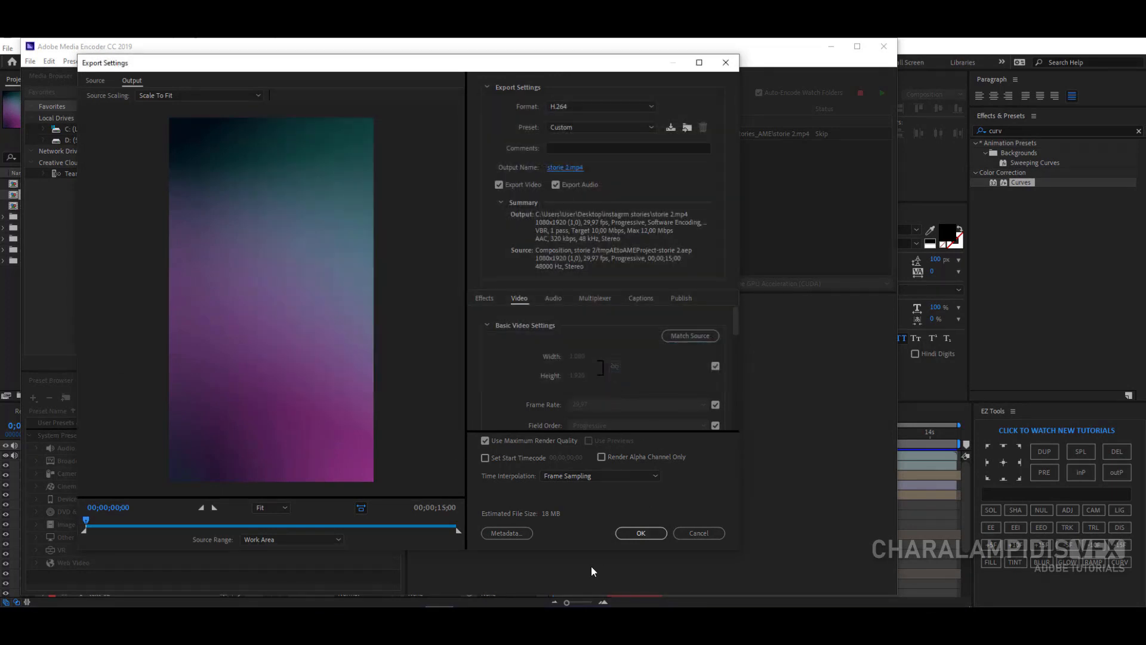
left_click(639, 533)
left_click(881, 93)
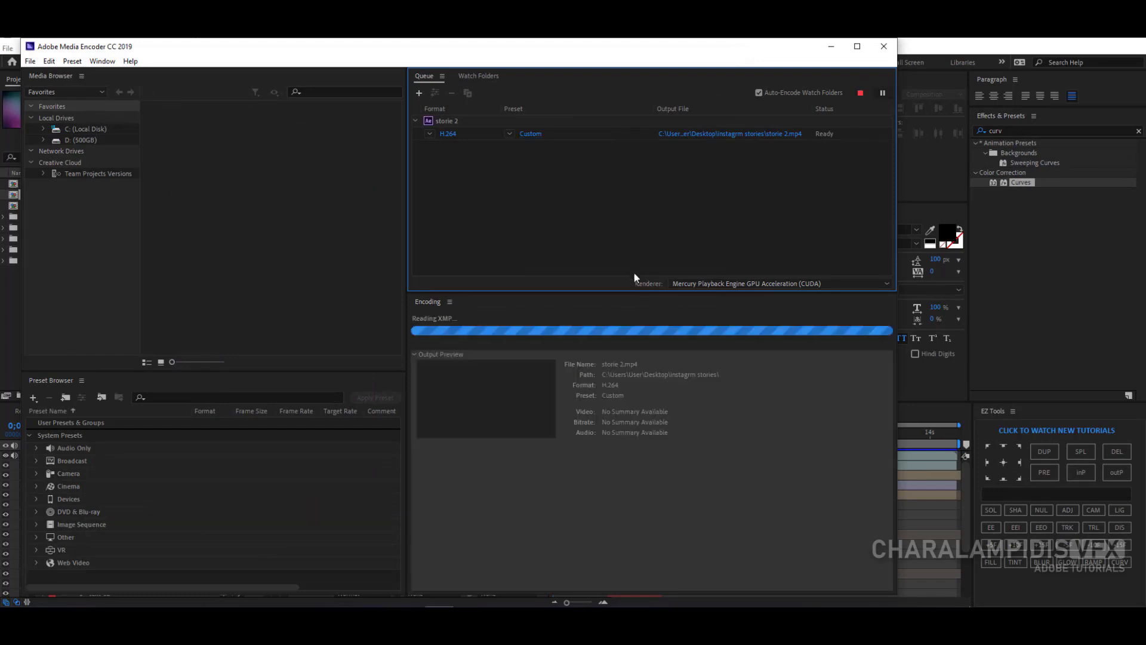